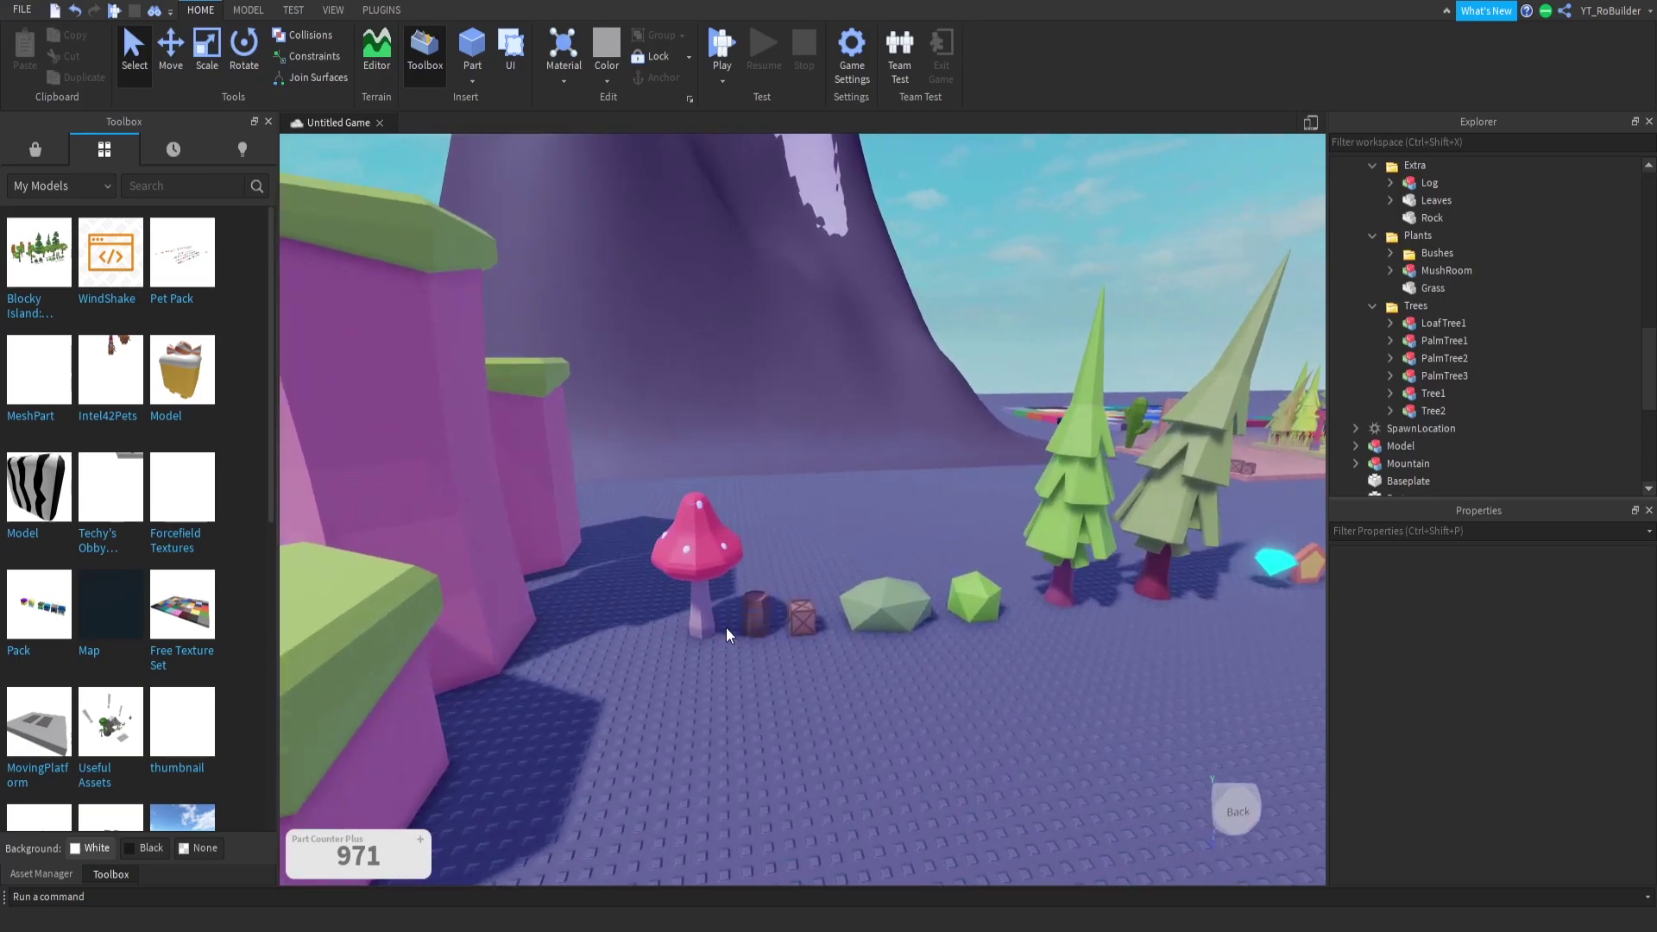
Step: Look over the row of individual props, including the mushroom, rocks, trees, gems, pipe and cactus
{"action": "key", "text": "d"}
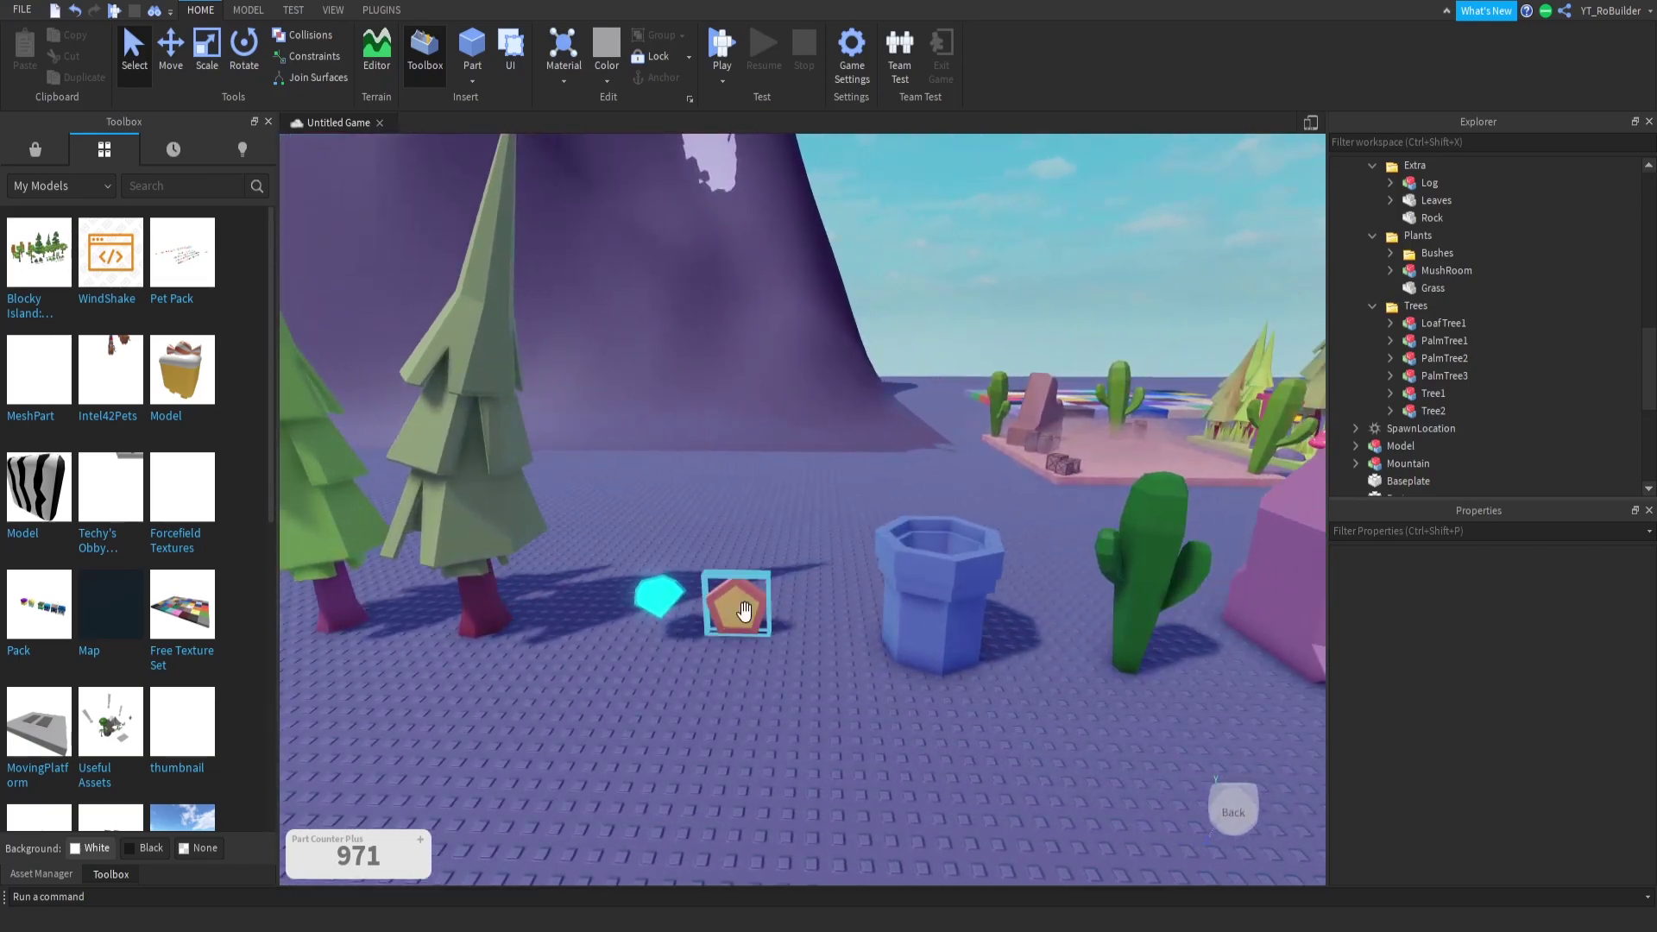
{"action": "key", "text": "d"}
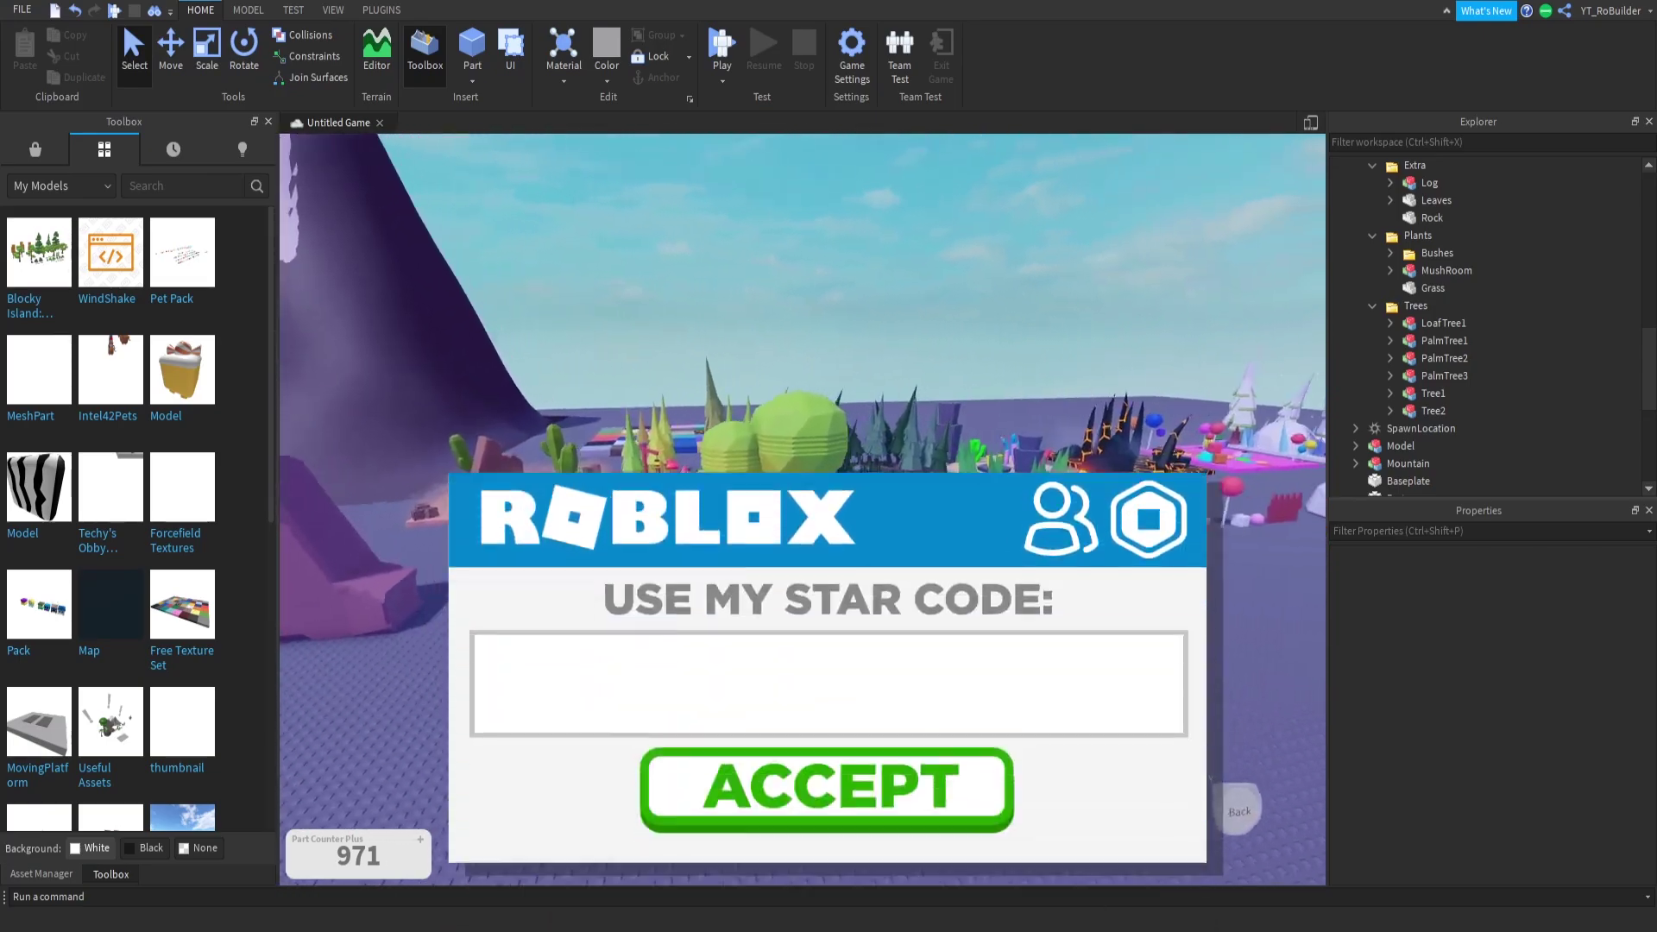
{"action": "right_click_drag", "start_coordinate": [905, 547], "coordinate": [932, 549]}
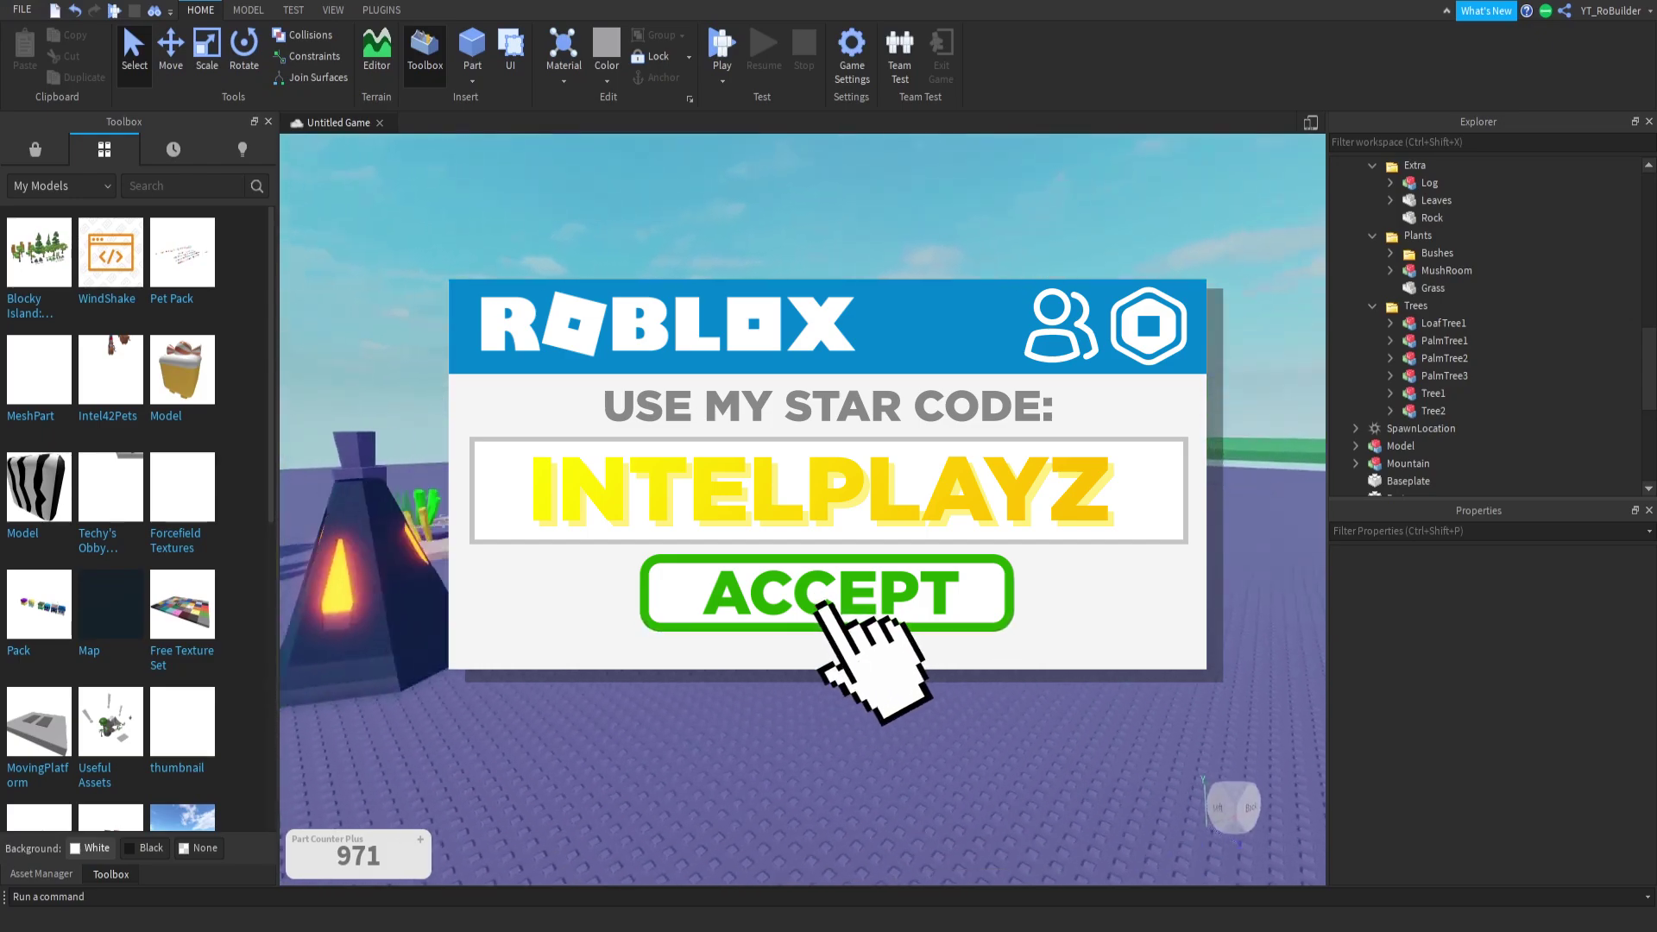
{"action": "key", "text": "a"}
{"action": "right_click_drag", "start_coordinate": [634, 553], "coordinate": [634, 552]}
{"action": "key", "text": "w"}
{"action": "key", "text": "s"}
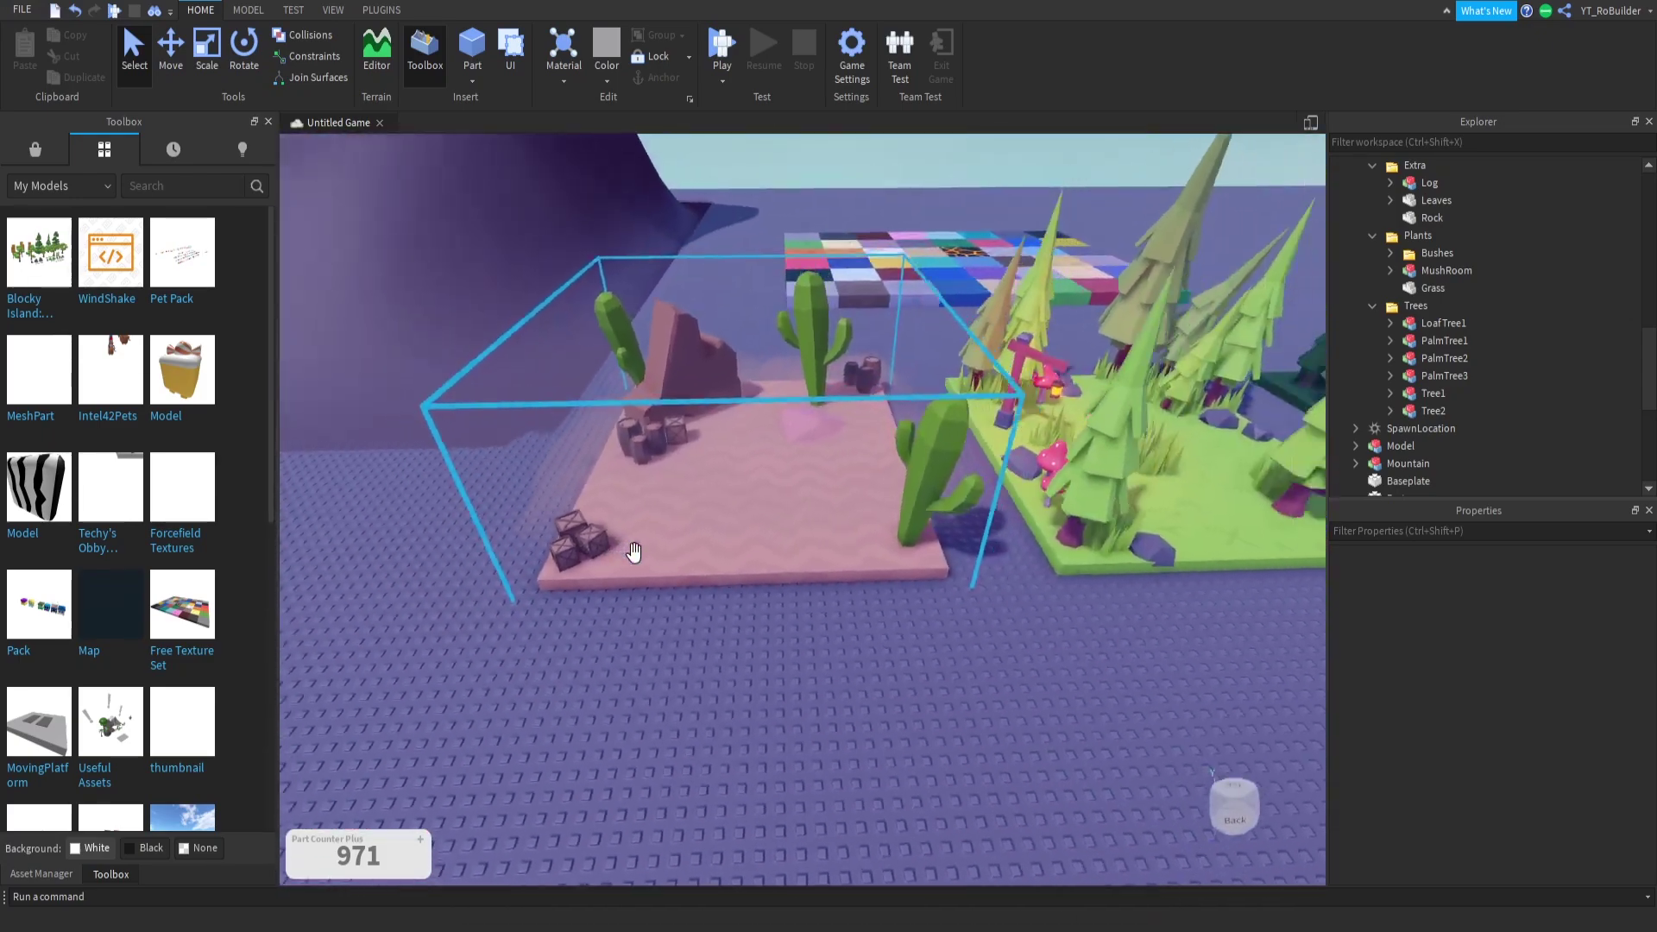
Step: Examine the forest and dark woods showcases up close, along with the neighbouring themed biome plots
{"action": "key", "text": "d"}
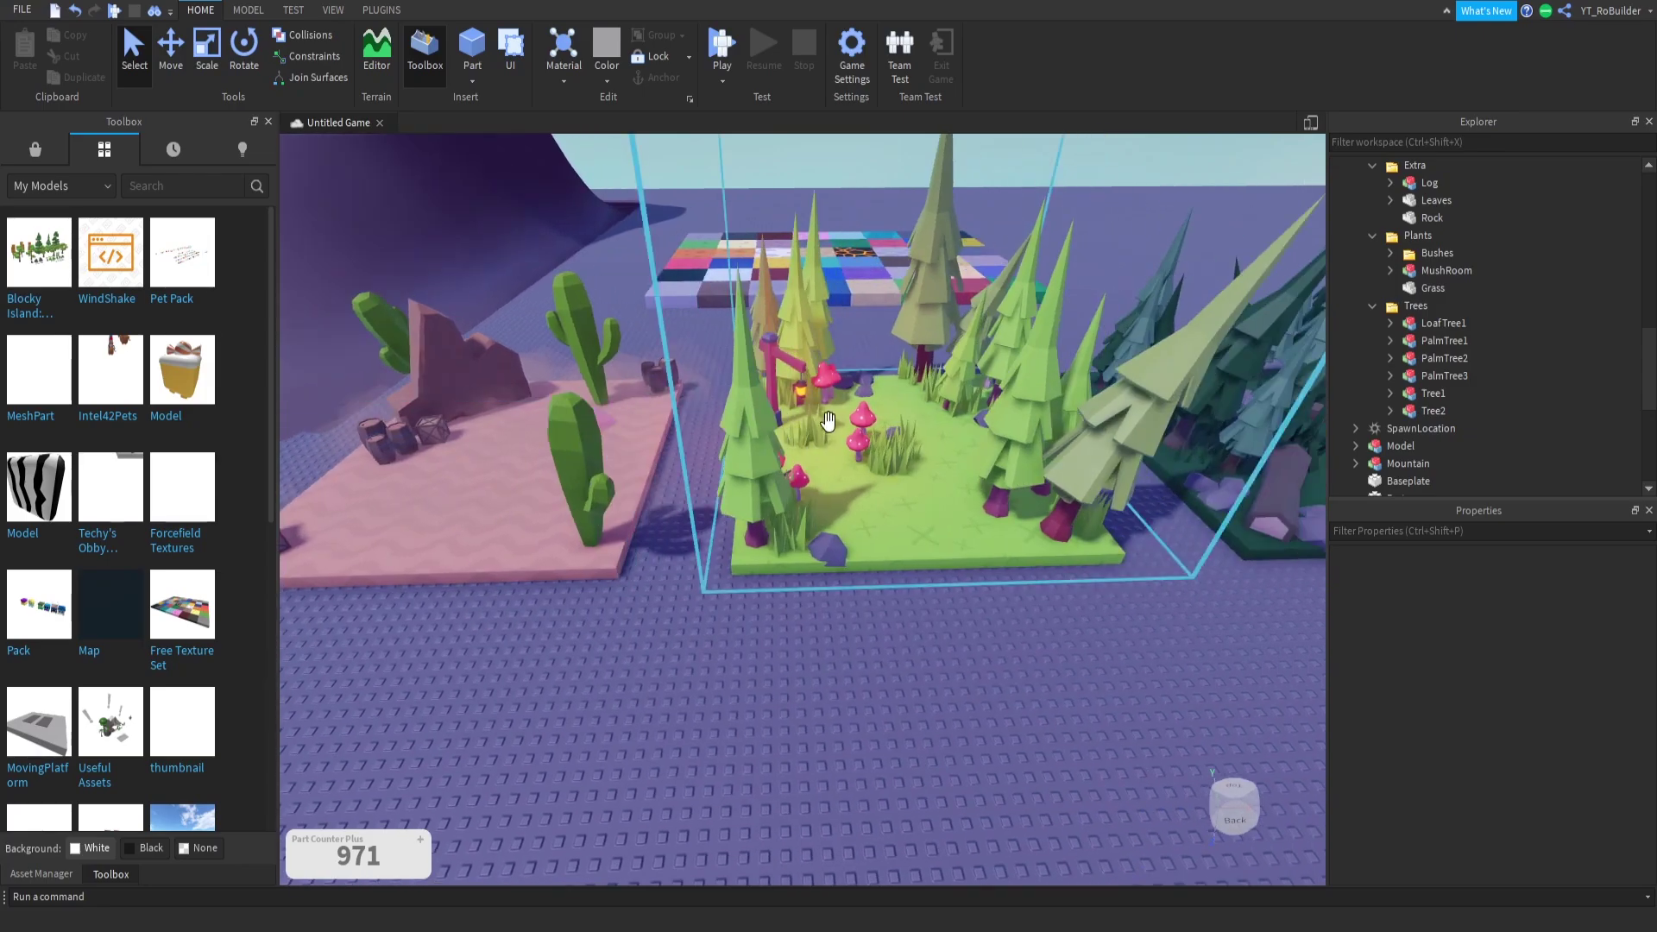
{"action": "key", "text": "w"}
{"action": "right_click_drag", "start_coordinate": [794, 459], "coordinate": [794, 459]}
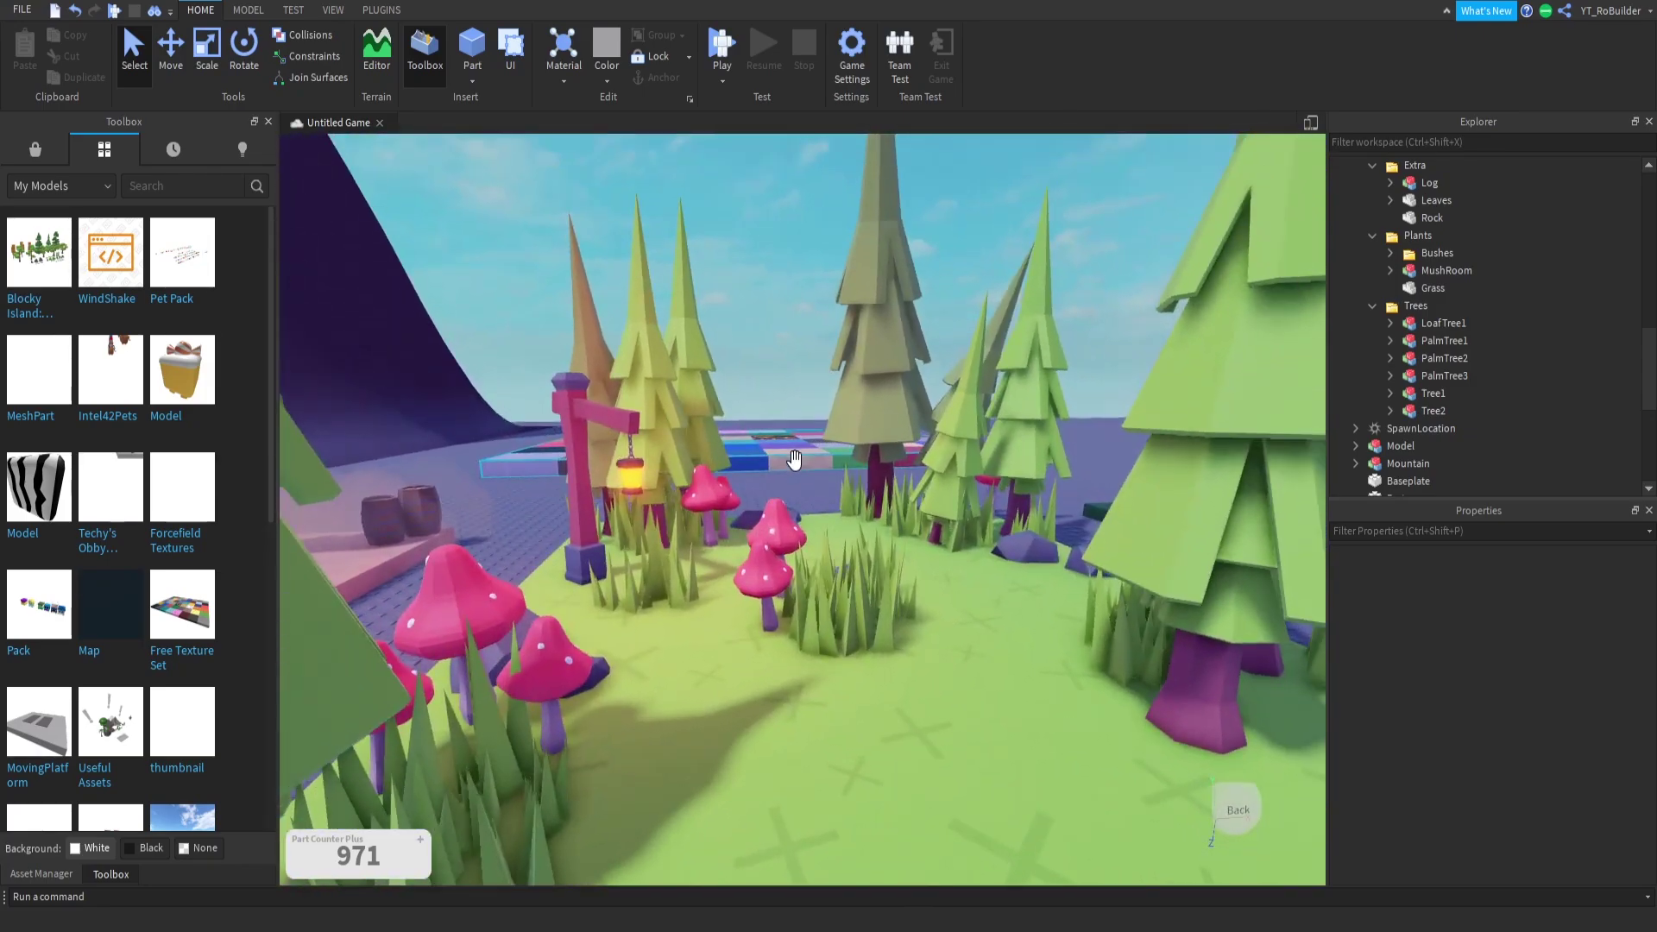
{"action": "key", "text": "s"}
{"action": "key", "text": "d"}
{"action": "key", "text": "w"}
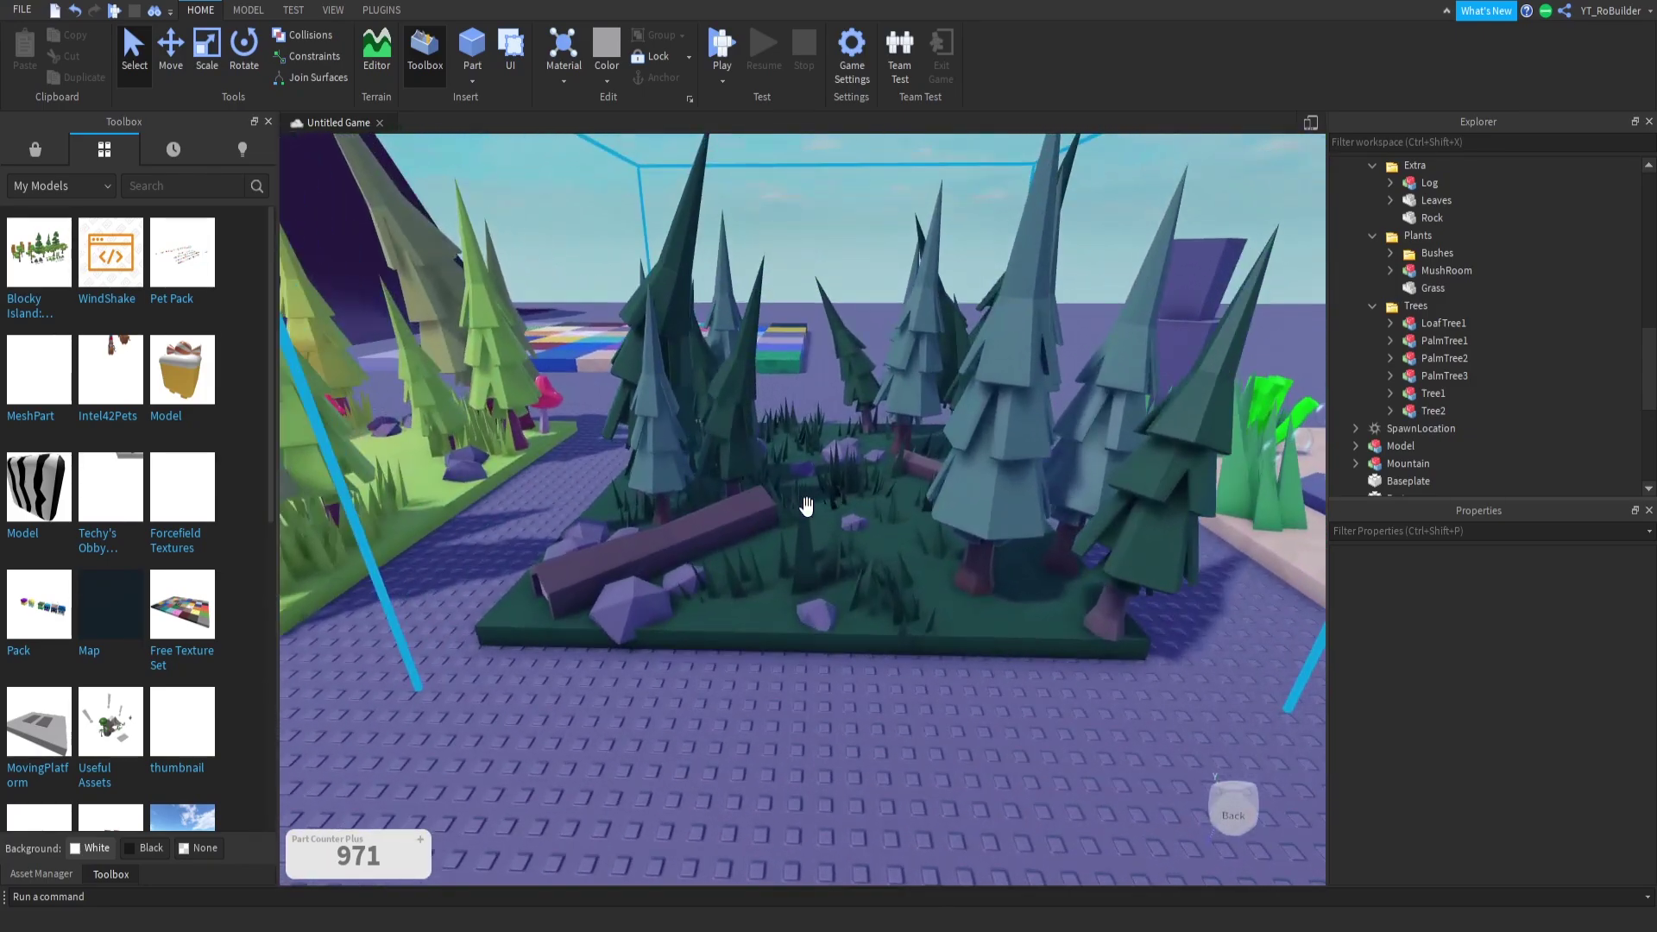
{"action": "key", "text": "s"}
{"action": "key", "text": "a"}
{"action": "key", "text": "w"}
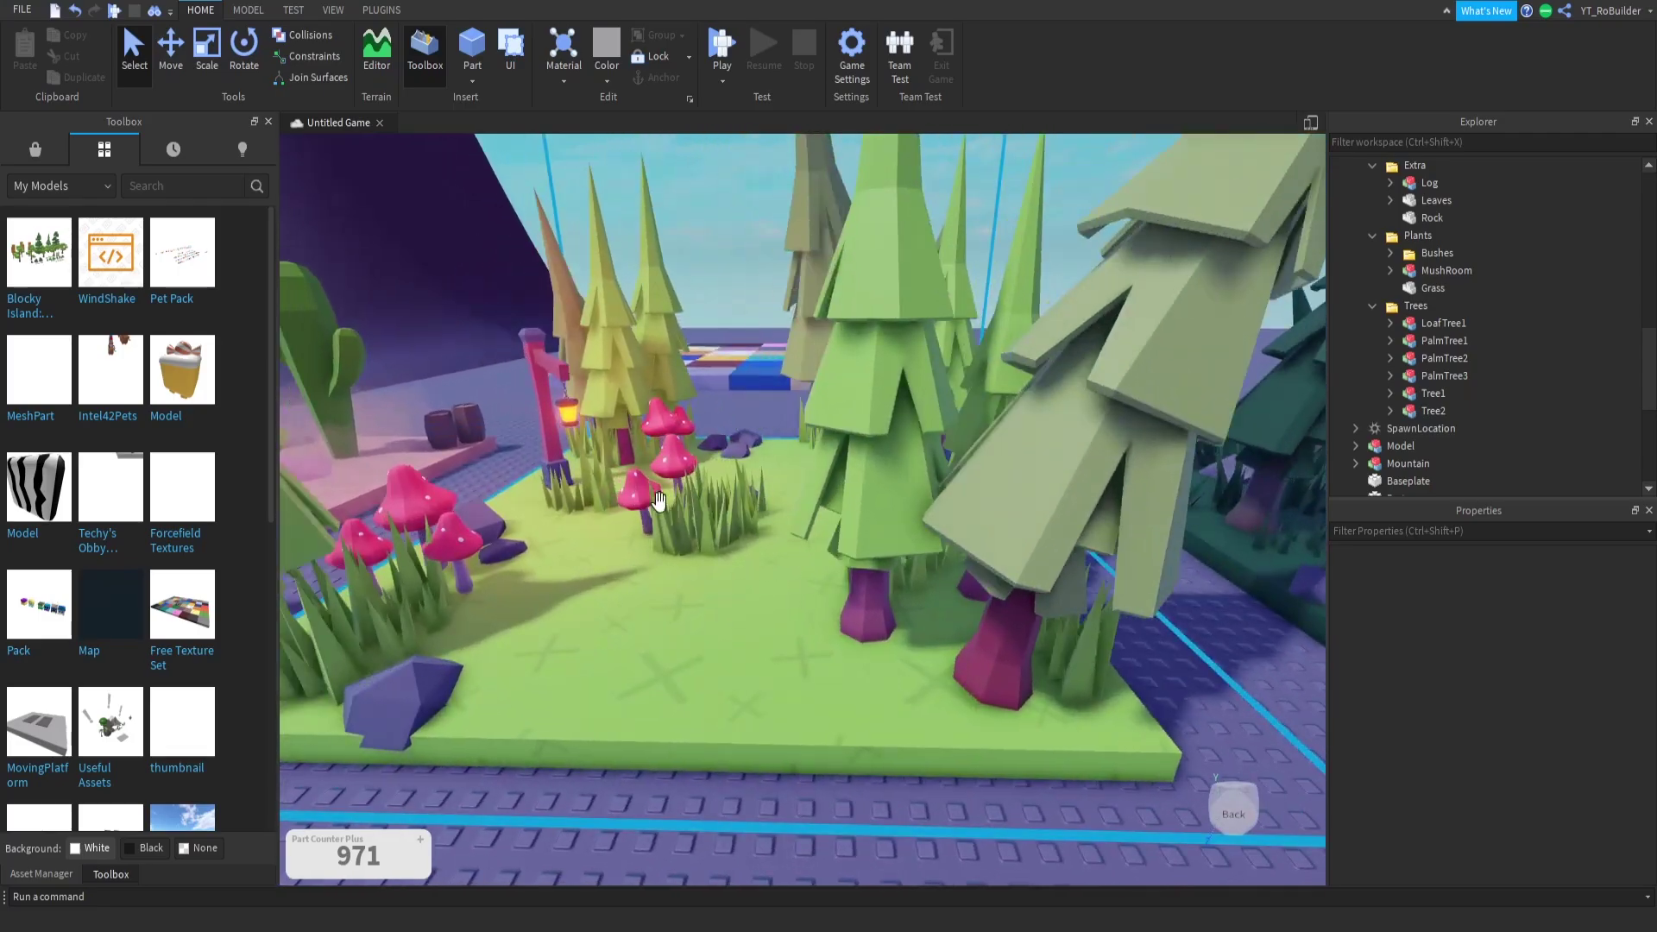
{"action": "key", "text": "d"}
{"action": "key", "text": "d"}
{"action": "right_click_drag", "start_coordinate": [729, 500], "coordinate": [694, 520]}
{"action": "key", "text": "w"}
{"action": "key", "text": "s"}
{"action": "key", "text": "d"}
{"action": "key", "text": "s"}
{"action": "key", "text": "s"}
{"action": "key", "text": "w"}
Step: Survey the mountain, prop row and themed showcases from a distance, along with the separate green baseplate
{"action": "left_click", "coordinate": [697, 522]}
{"action": "key", "text": "d"}
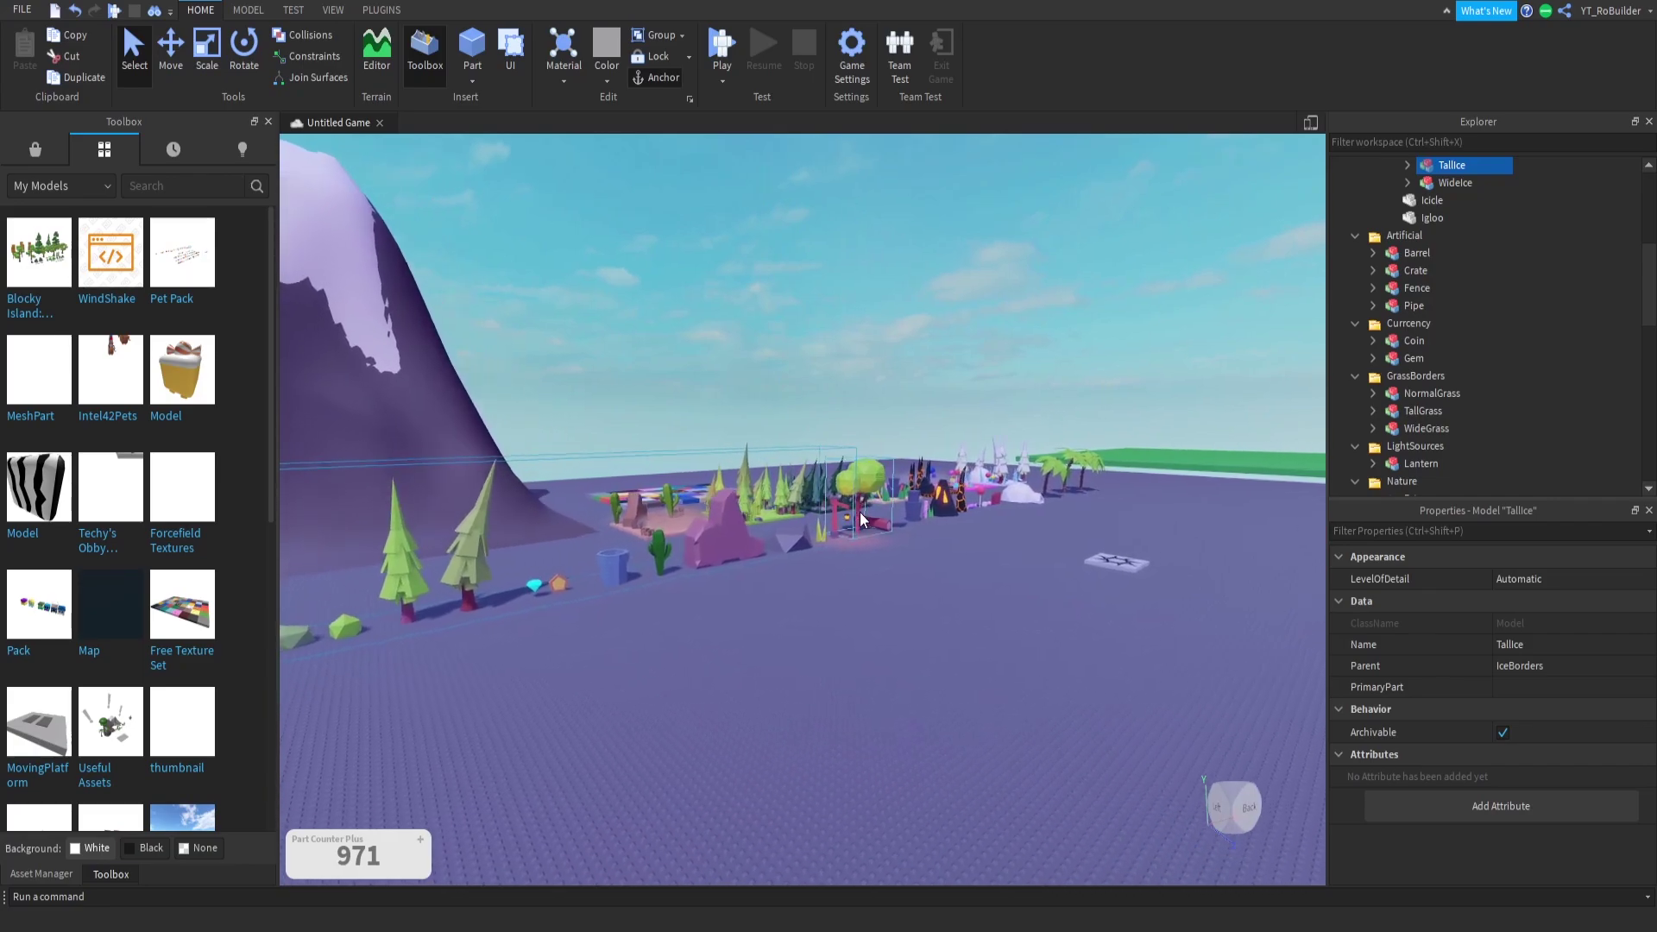
{"action": "key", "text": "w"}
{"action": "right_click_drag", "start_coordinate": [859, 512], "coordinate": [826, 514]}
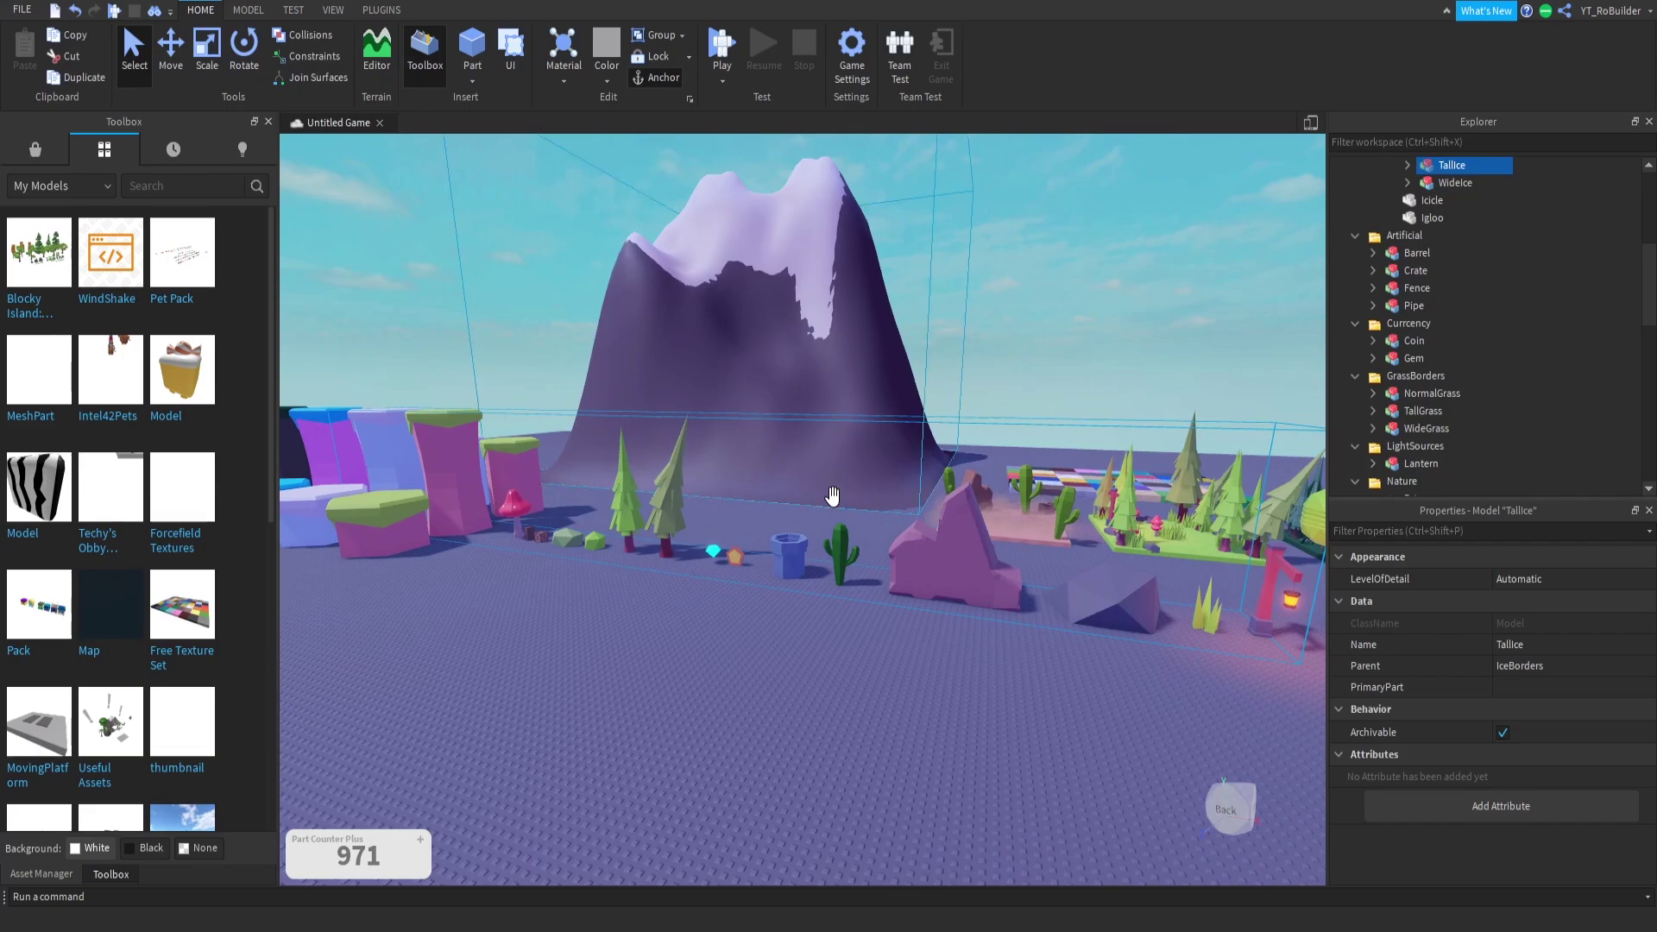
{"action": "right_click_drag", "start_coordinate": [833, 496], "coordinate": [836, 497]}
{"action": "left_click", "coordinate": [833, 498]}
{"action": "scroll", "coordinate": [833, 497], "scroll_direction": "down", "scroll_amount": 5}
{"action": "scroll", "coordinate": [869, 403], "scroll_direction": "up", "scroll_amount": 8}
{"action": "right_click_drag", "start_coordinate": [870, 403], "coordinate": [886, 403]}
{"action": "scroll", "coordinate": [871, 402], "scroll_direction": "down", "scroll_amount": 8}
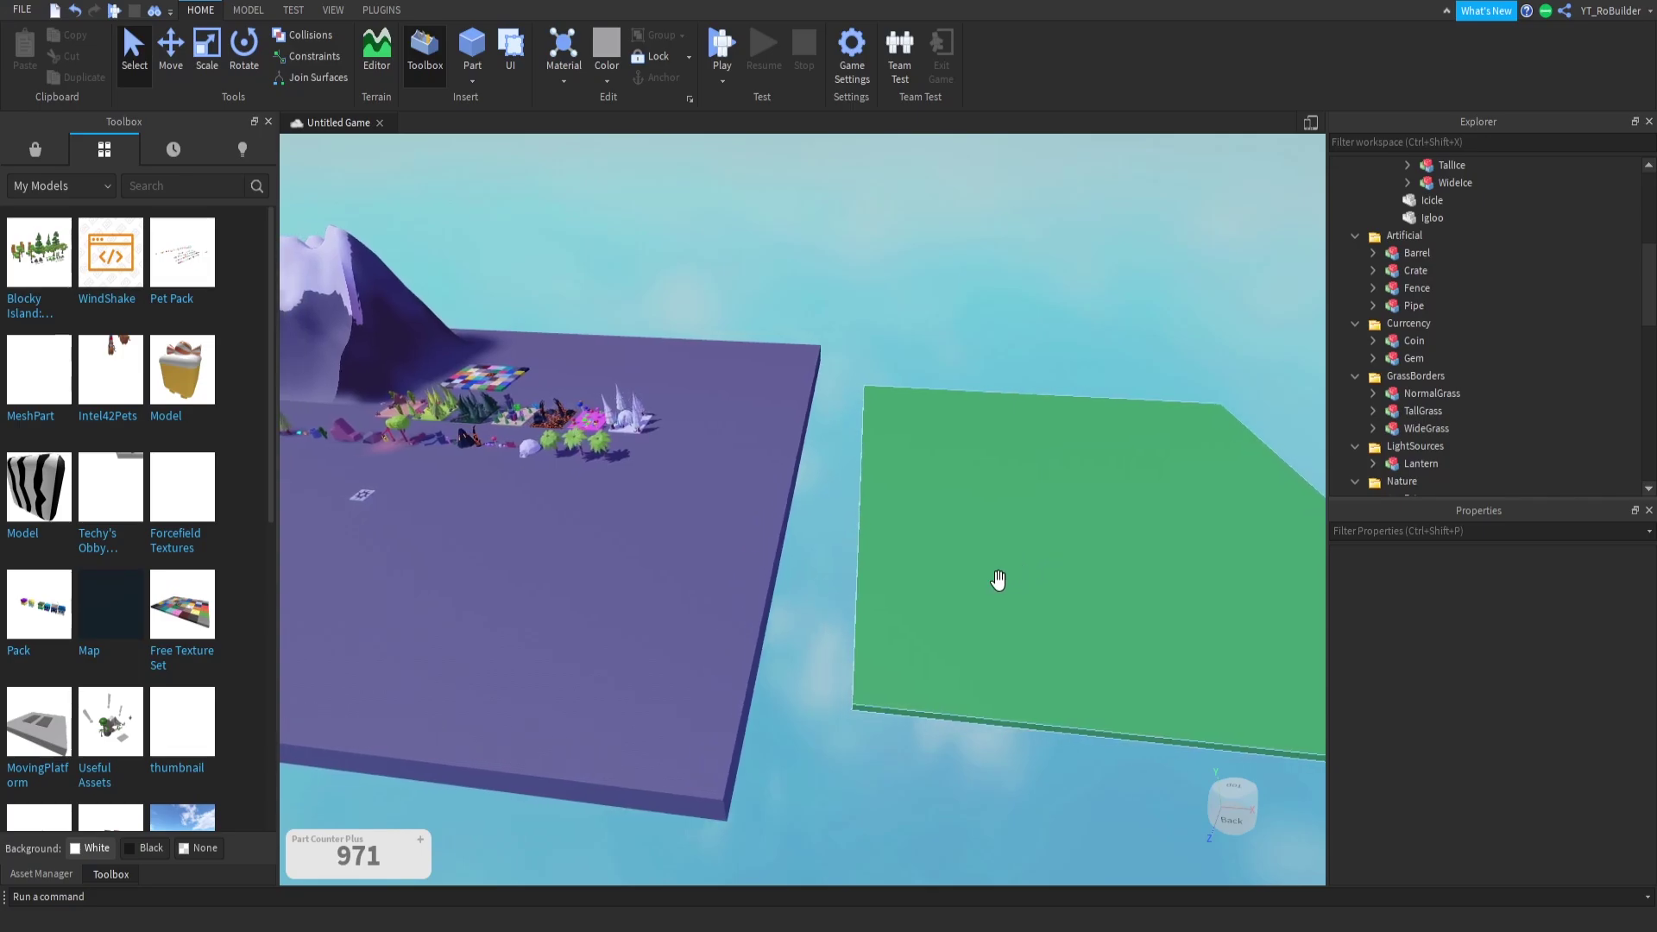
{"action": "right_click_drag", "start_coordinate": [690, 509], "coordinate": [715, 530]}
{"action": "scroll", "coordinate": [690, 511], "scroll_direction": "up", "scroll_amount": 8}
Step: Move the aquatic, forest and lava showcases together onto the empty area of the purple baseplate and deselect them
{"action": "key", "text": "a"}
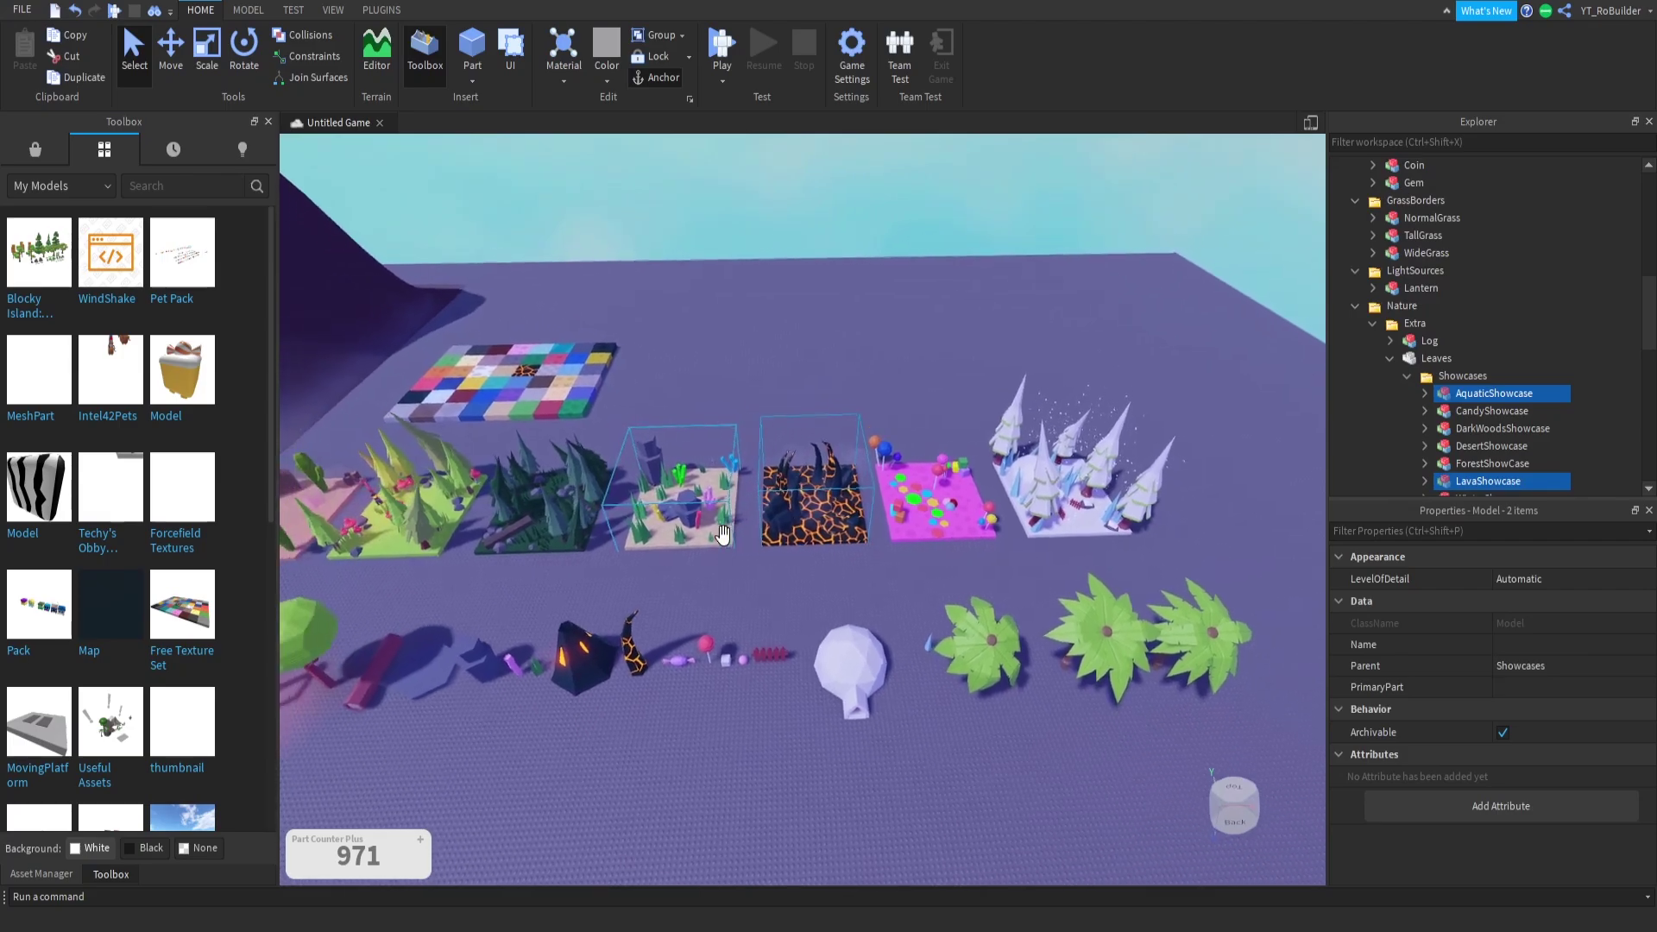
{"action": "key", "text": "w"}
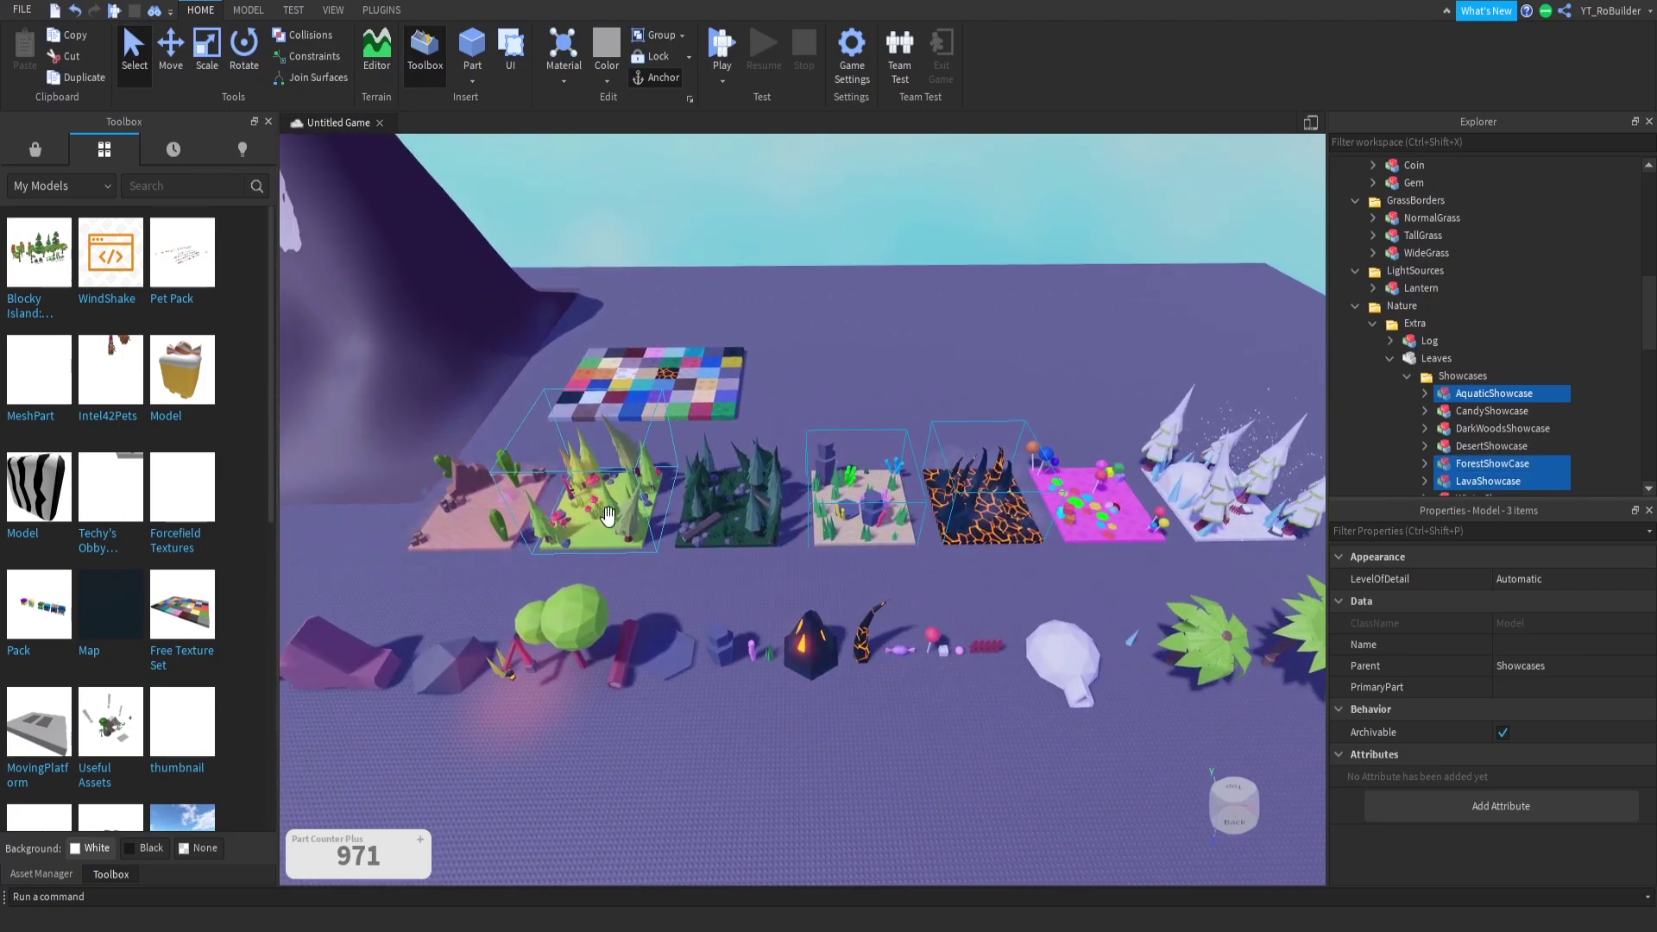
{"action": "left_click_drag", "start_coordinate": [588, 521], "coordinate": [740, 425]}
{"action": "right_click_drag", "start_coordinate": [739, 425], "coordinate": [738, 426]}
{"action": "left_click_drag", "start_coordinate": [739, 425], "coordinate": [994, 633]}
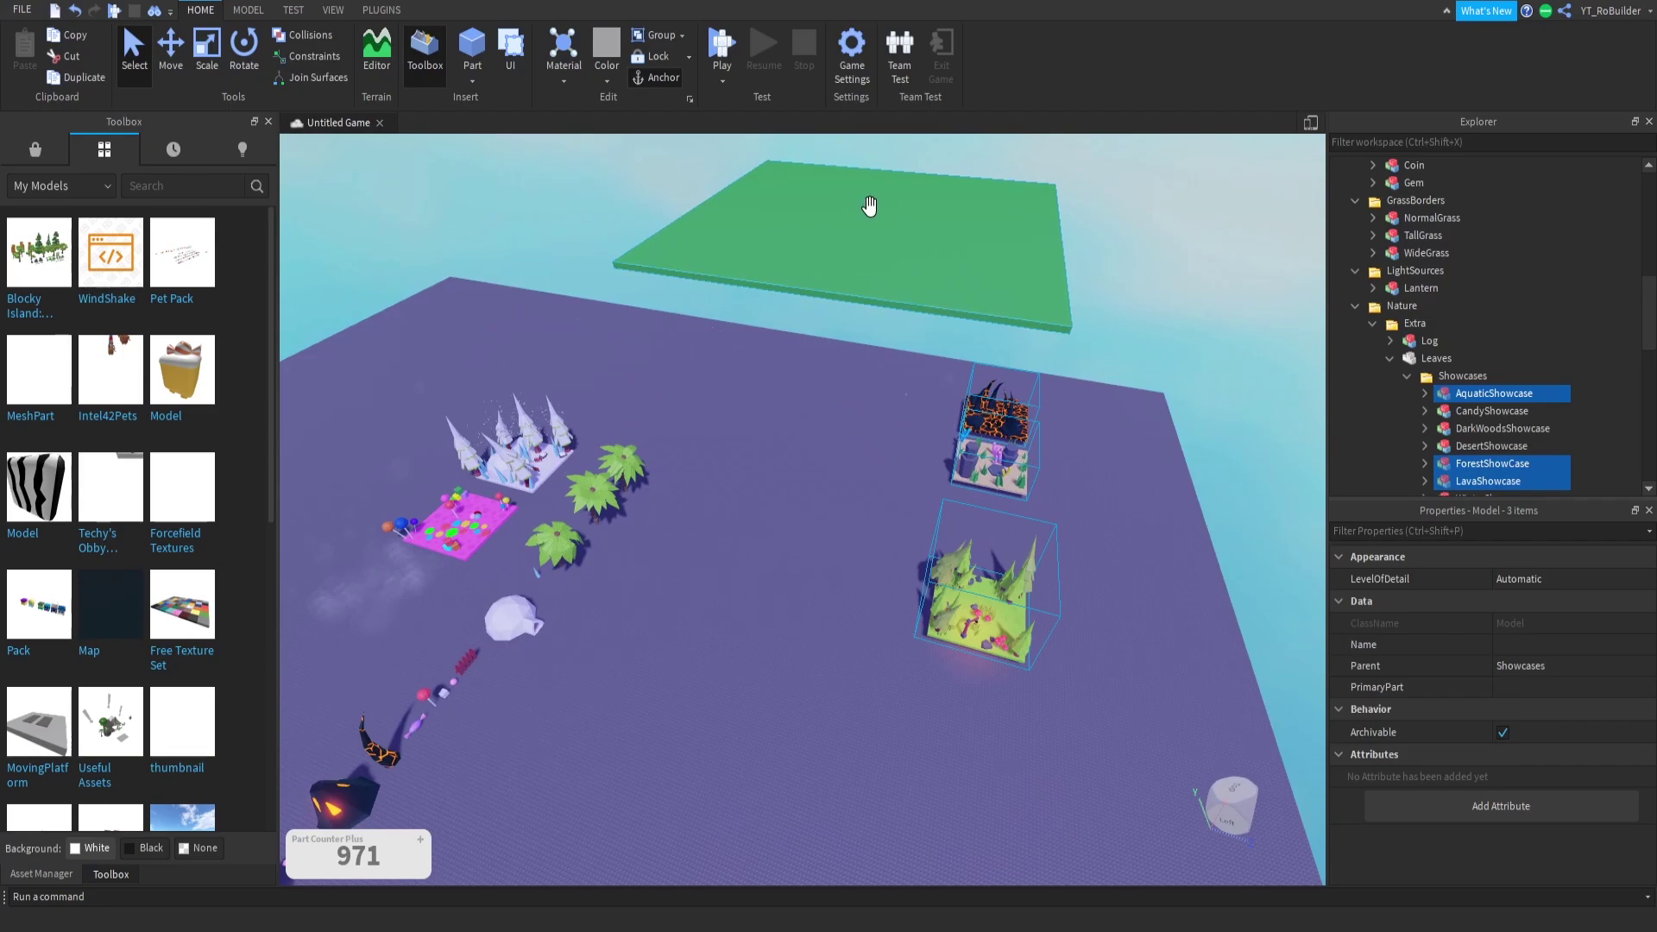
{"action": "left_click", "coordinate": [809, 380]}
Step: Try to move the lava showcase off the purple baseplate onto the corner of the green baseplate
{"action": "mouse_move", "coordinate": [810, 379]}
{"action": "right_mouse_down"}
{"action": "mouse_move", "coordinate": [961, 390]}
{"action": "mouse_move", "coordinate": [787, 387]}
{"action": "right_mouse_up"}
{"action": "key", "text": "w"}
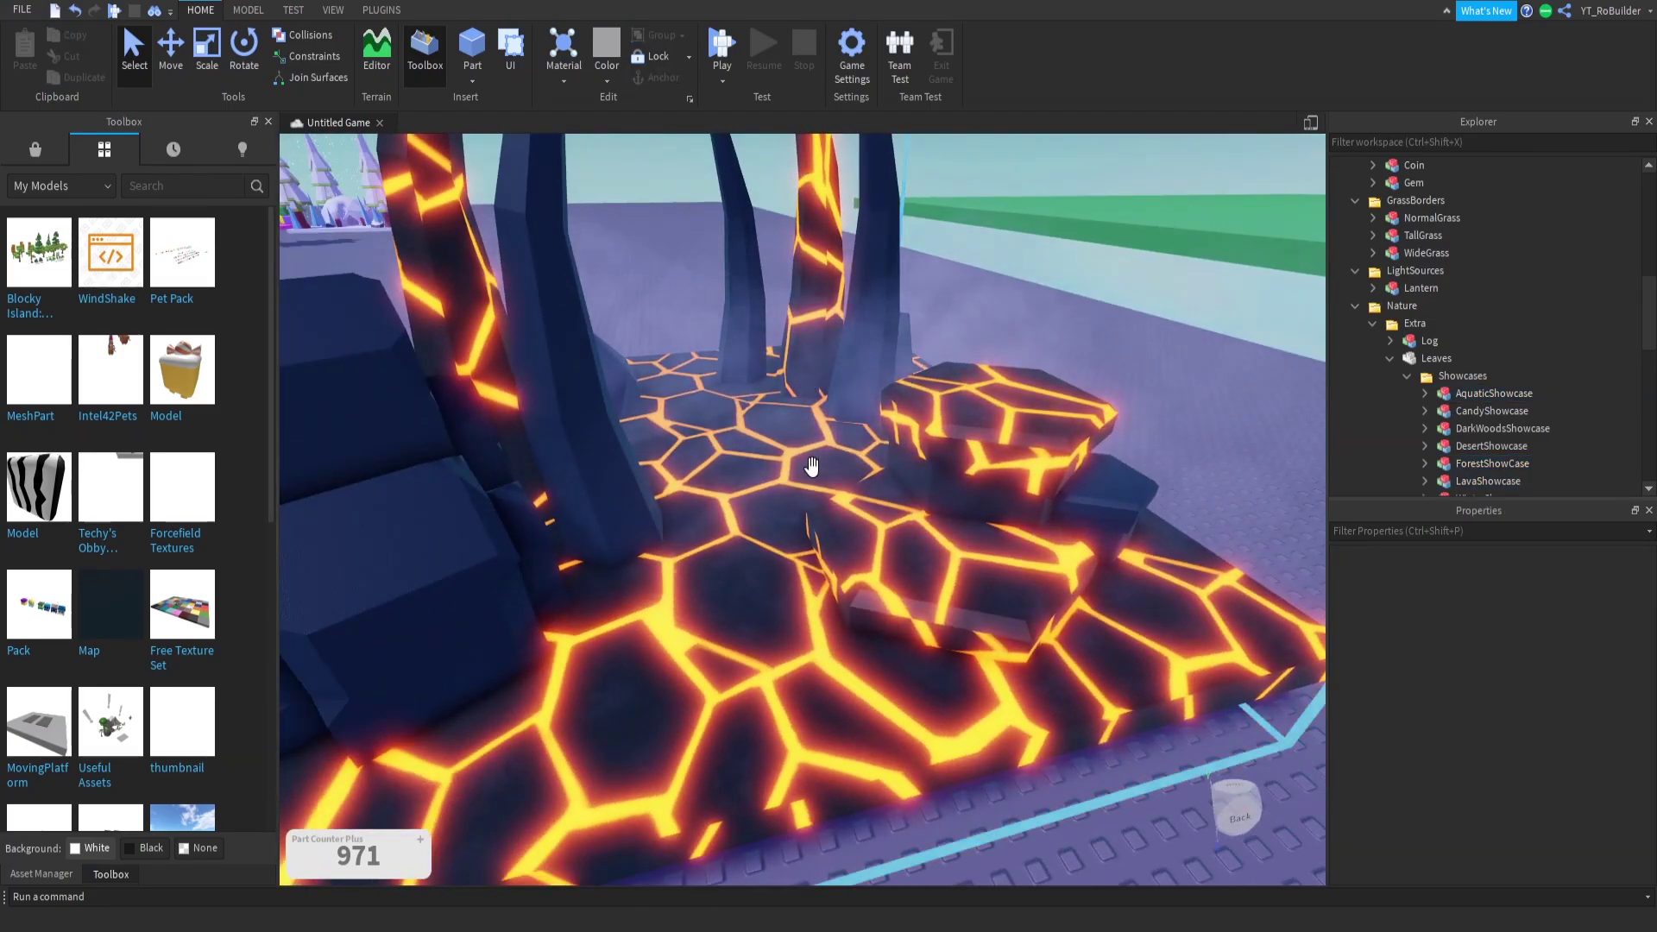
{"action": "scroll", "coordinate": [811, 467], "scroll_direction": "down", "scroll_amount": 10}
{"action": "right_click_drag", "start_coordinate": [812, 466], "coordinate": [766, 438]}
{"action": "left_click", "coordinate": [1034, 559]}
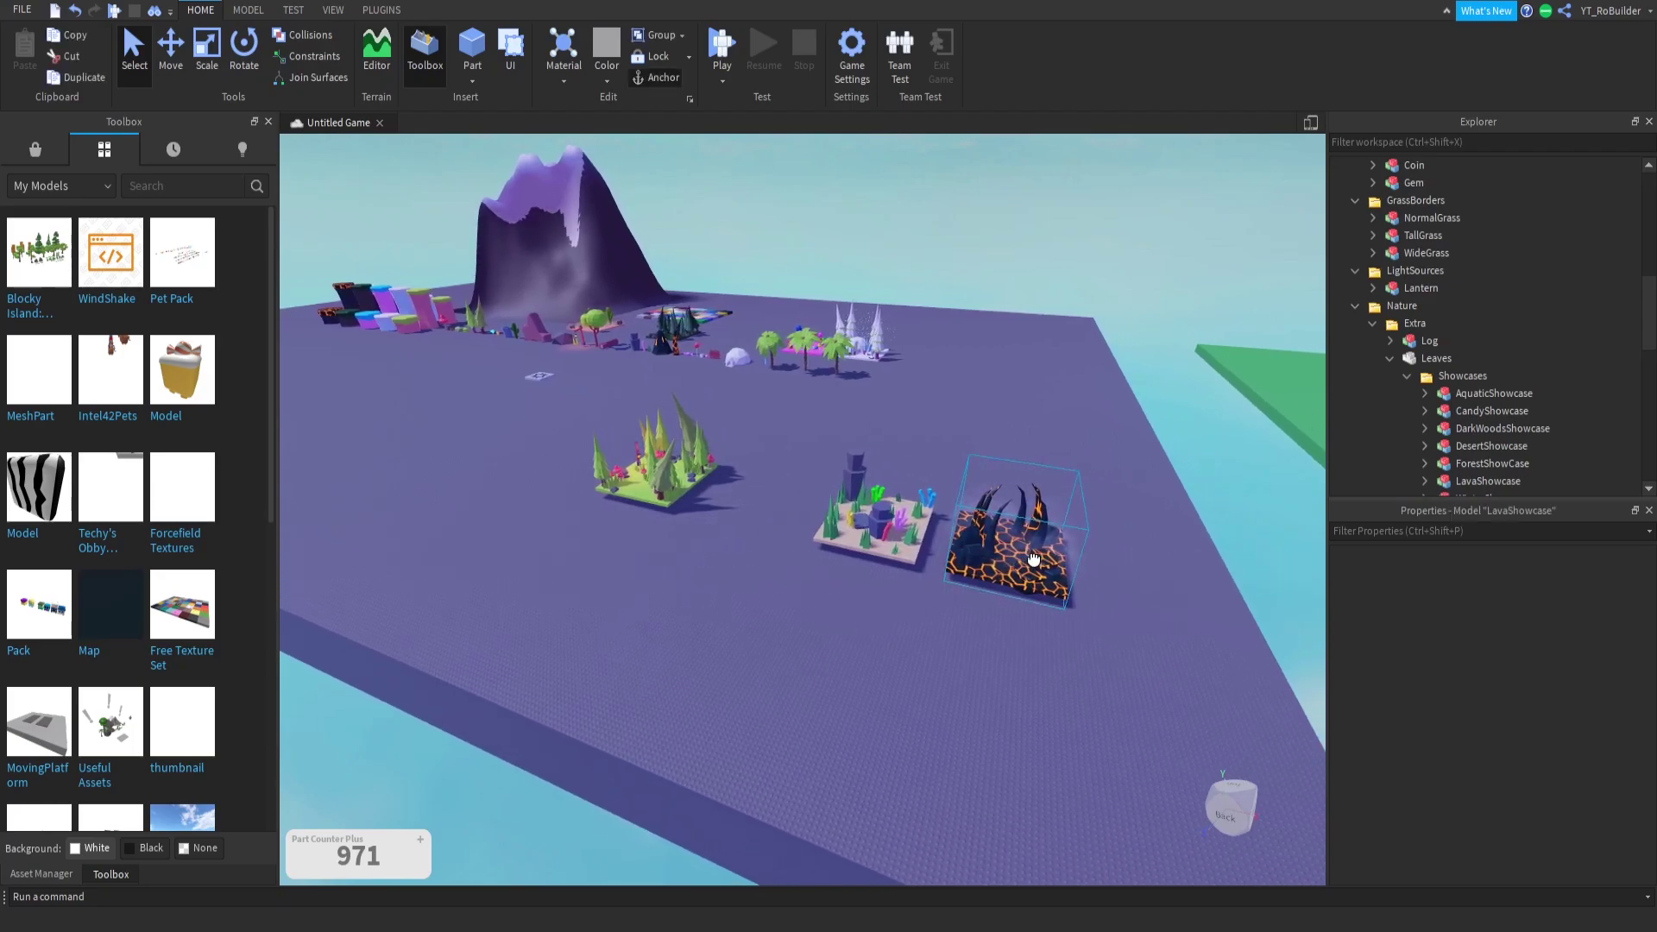
{"action": "left_click_drag", "start_coordinate": [1034, 559], "coordinate": [1121, 505]}
{"action": "right_click_drag", "start_coordinate": [1034, 559], "coordinate": [1122, 505]}
{"action": "left_click_drag", "start_coordinate": [1121, 506], "coordinate": [1081, 503]}
{"action": "right_click_drag", "start_coordinate": [1122, 505], "coordinate": [1081, 502]}
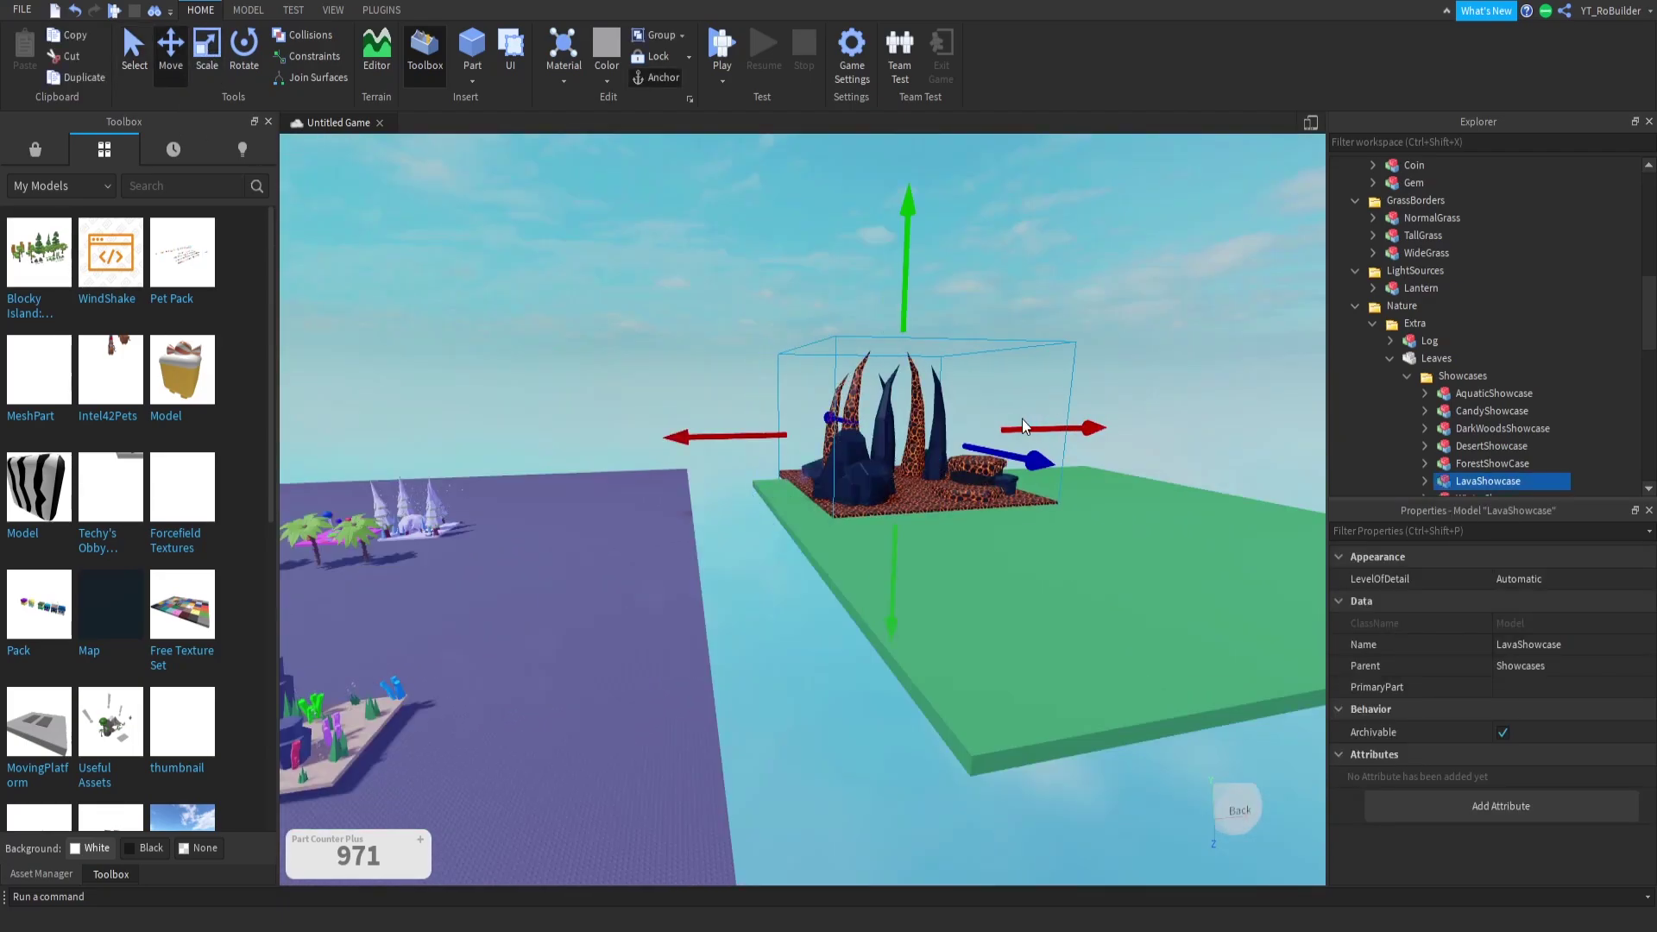
Step: Inspect the relocated lava showcase and undo its move to the green baseplate
{"action": "scroll", "coordinate": [1021, 418], "scroll_direction": "up", "scroll_amount": 8}
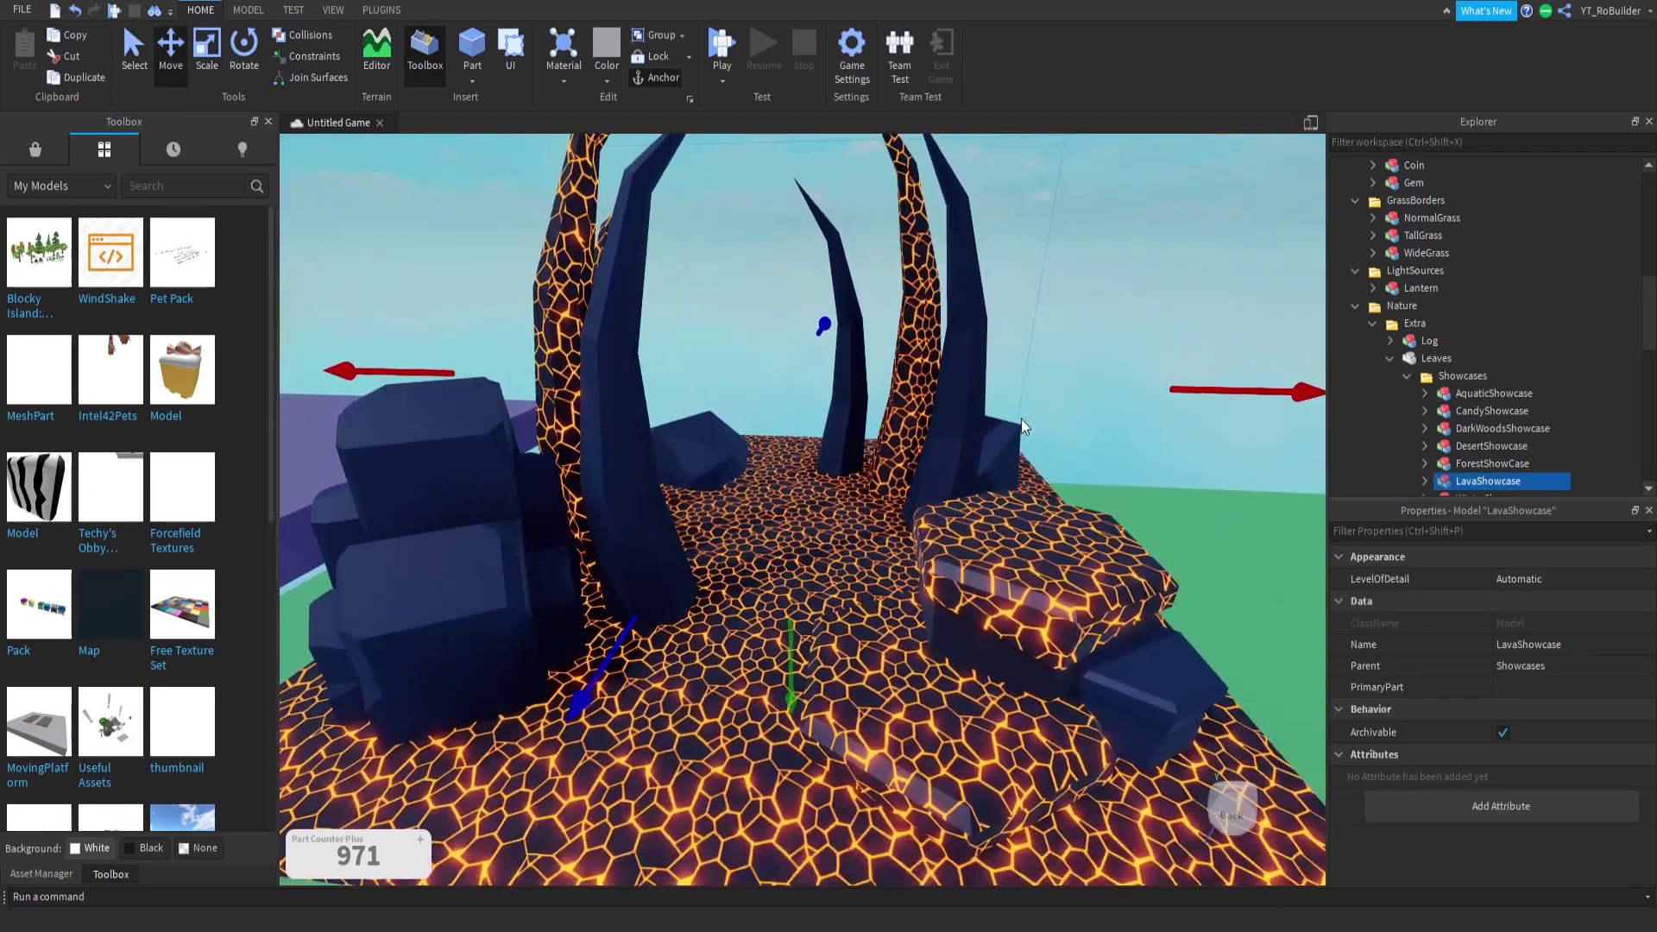
{"action": "scroll", "coordinate": [1021, 418], "scroll_direction": "down", "scroll_amount": 10}
{"action": "scroll", "coordinate": [1016, 416], "scroll_direction": "up", "scroll_amount": 3}
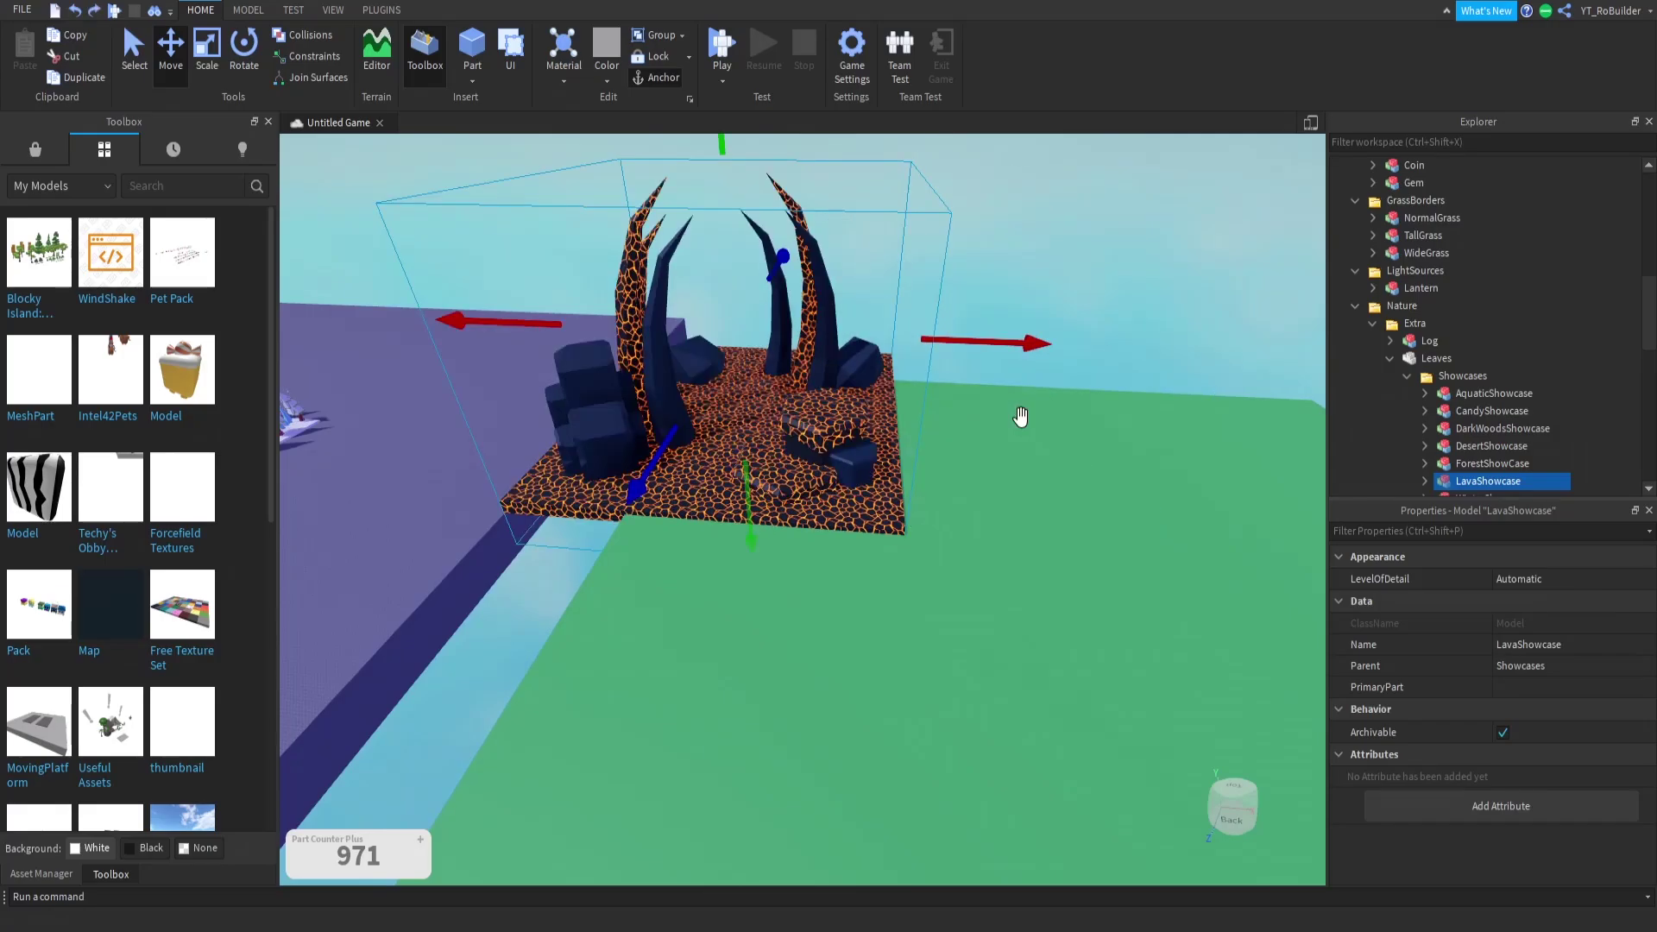
{"action": "scroll", "coordinate": [995, 414], "scroll_direction": "down", "scroll_amount": 8}
{"action": "key", "text": "ctrl+z"}
{"action": "right_click_drag", "start_coordinate": [937, 387], "coordinate": [935, 386]}
{"action": "left_click", "coordinate": [937, 388]}
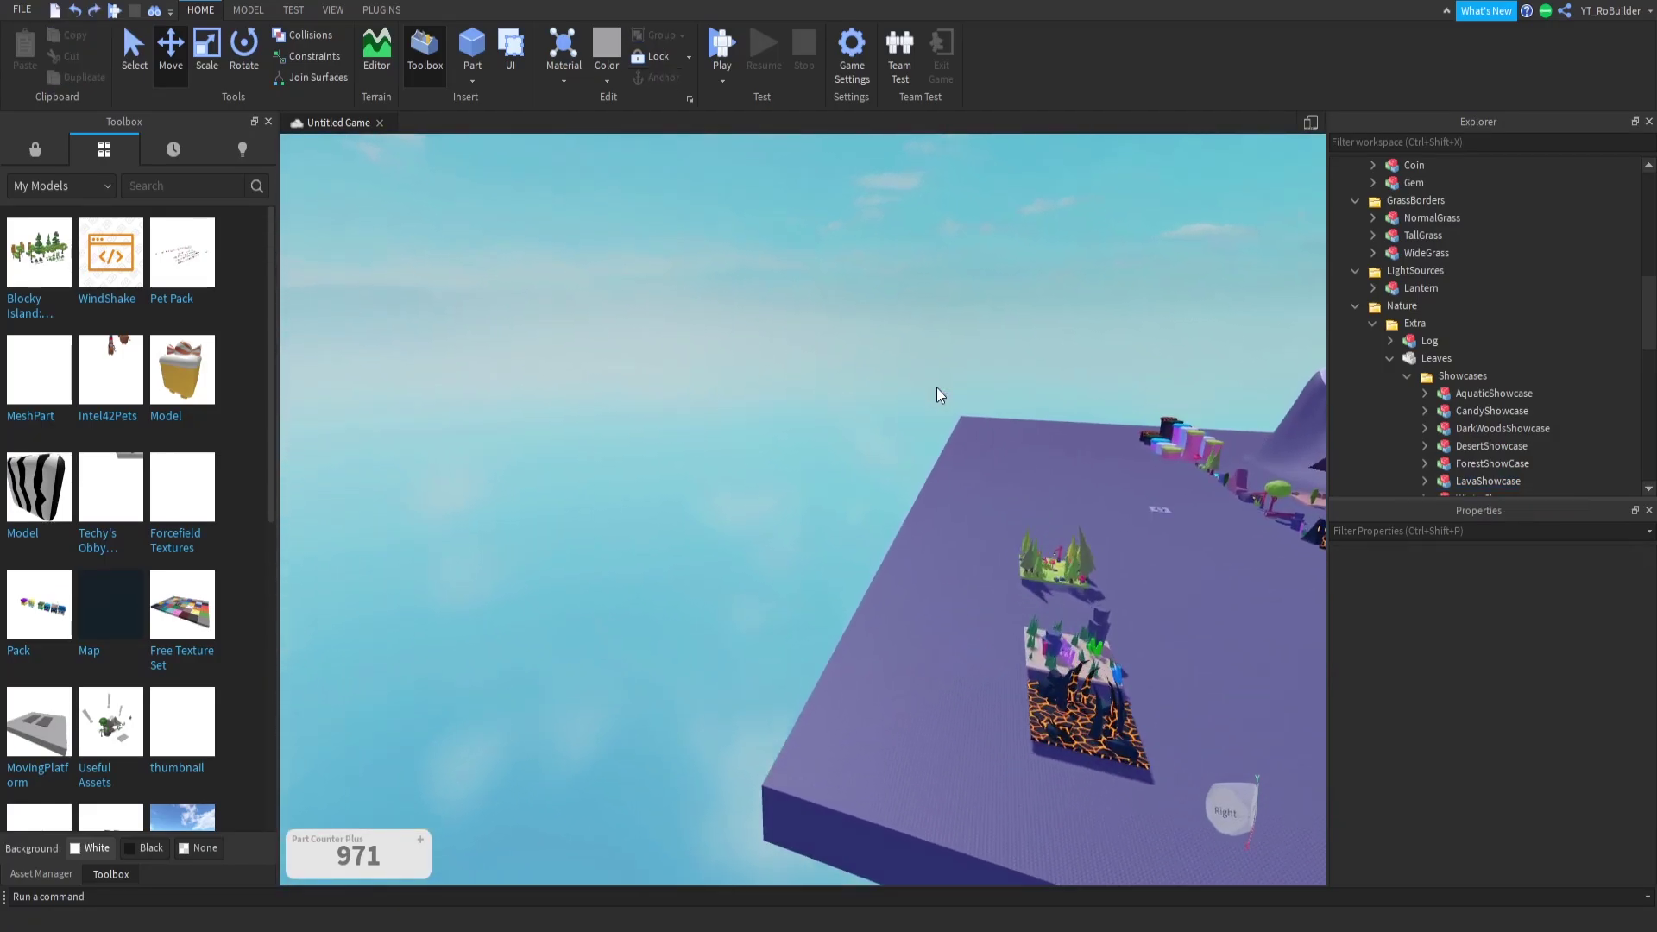
Step: Move the aquatic showcase back into the original row, between the desert and dark woods showcases
{"action": "key", "text": "w"}
{"action": "scroll", "coordinate": [936, 386], "scroll_direction": "down", "scroll_amount": 8}
{"action": "scroll", "coordinate": [877, 461], "scroll_direction": "up", "scroll_amount": 5}
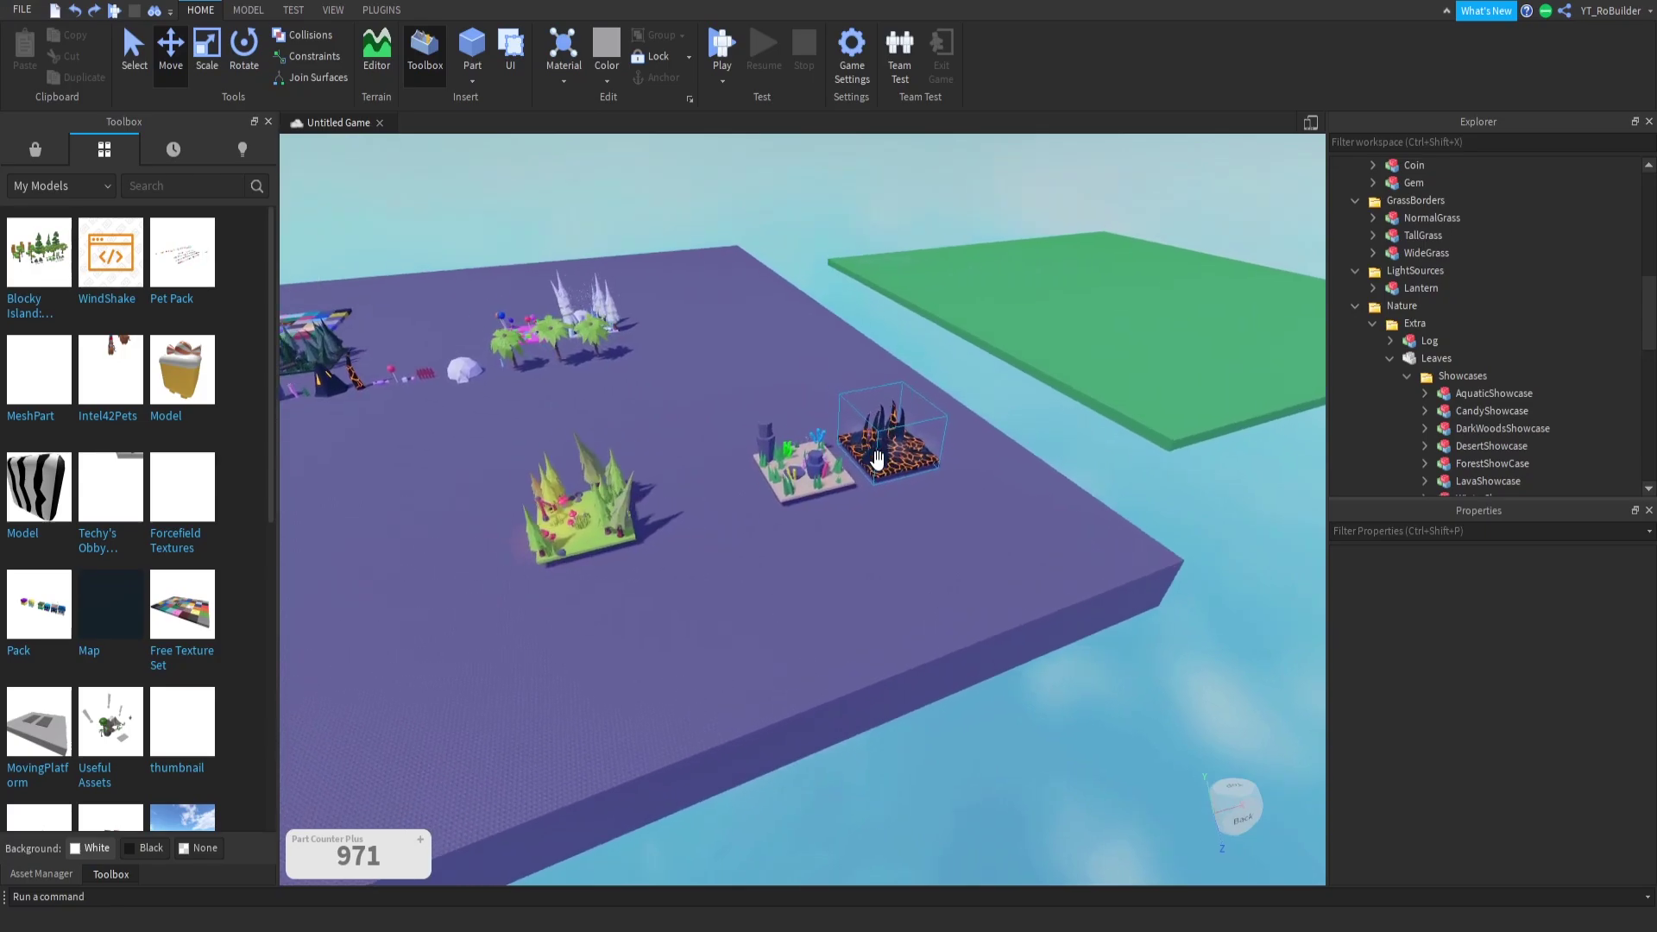
{"action": "scroll", "coordinate": [877, 461], "scroll_direction": "up", "scroll_amount": 2}
{"action": "right_click_drag", "start_coordinate": [878, 460], "coordinate": [877, 460]}
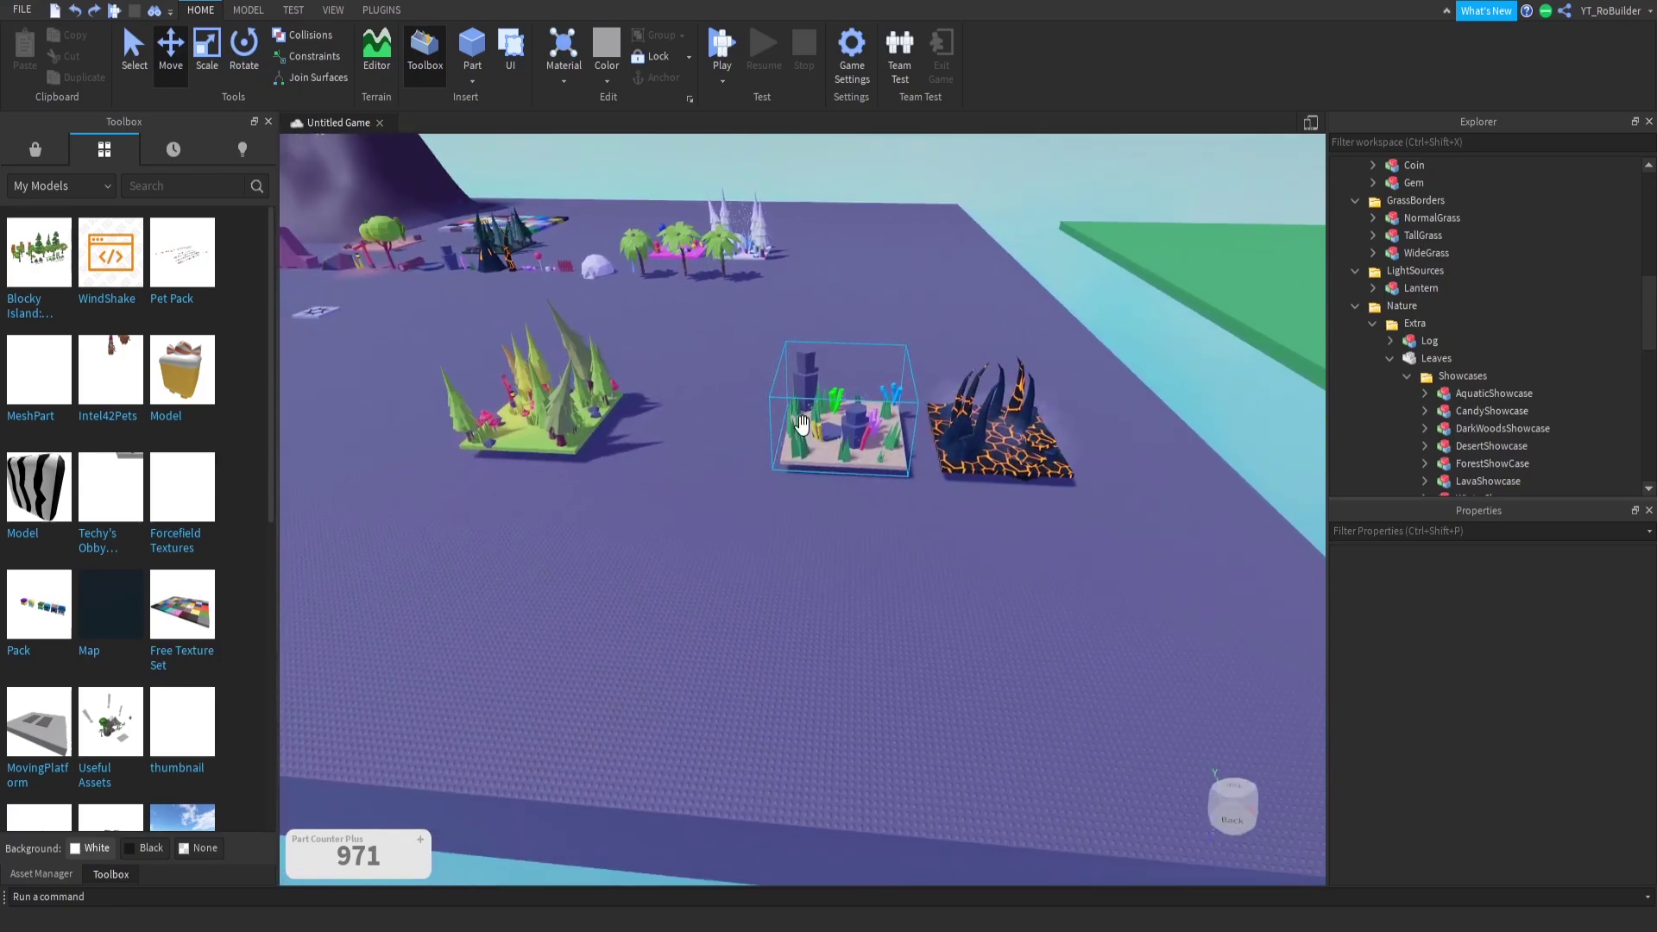
{"action": "left_click", "coordinate": [574, 418]}
{"action": "right_click_drag", "start_coordinate": [834, 426], "coordinate": [903, 464]}
{"action": "scroll", "coordinate": [833, 426], "scroll_direction": "up", "scroll_amount": 2}
{"action": "scroll", "coordinate": [833, 426], "scroll_direction": "up", "scroll_amount": 5}
{"action": "scroll", "coordinate": [833, 426], "scroll_direction": "up", "scroll_amount": 2}
{"action": "left_click", "coordinate": [905, 464]}
{"action": "scroll", "coordinate": [905, 464], "scroll_direction": "down", "scroll_amount": 5}
{"action": "scroll", "coordinate": [904, 464], "scroll_direction": "up", "scroll_amount": 5}
{"action": "scroll", "coordinate": [905, 464], "scroll_direction": "up", "scroll_amount": 1}
{"action": "scroll", "coordinate": [905, 464], "scroll_direction": "down", "scroll_amount": 6}
{"action": "scroll", "coordinate": [905, 464], "scroll_direction": "up", "scroll_amount": 4}
{"action": "scroll", "coordinate": [905, 464], "scroll_direction": "down", "scroll_amount": 2}
{"action": "scroll", "coordinate": [904, 465], "scroll_direction": "up", "scroll_amount": 2}
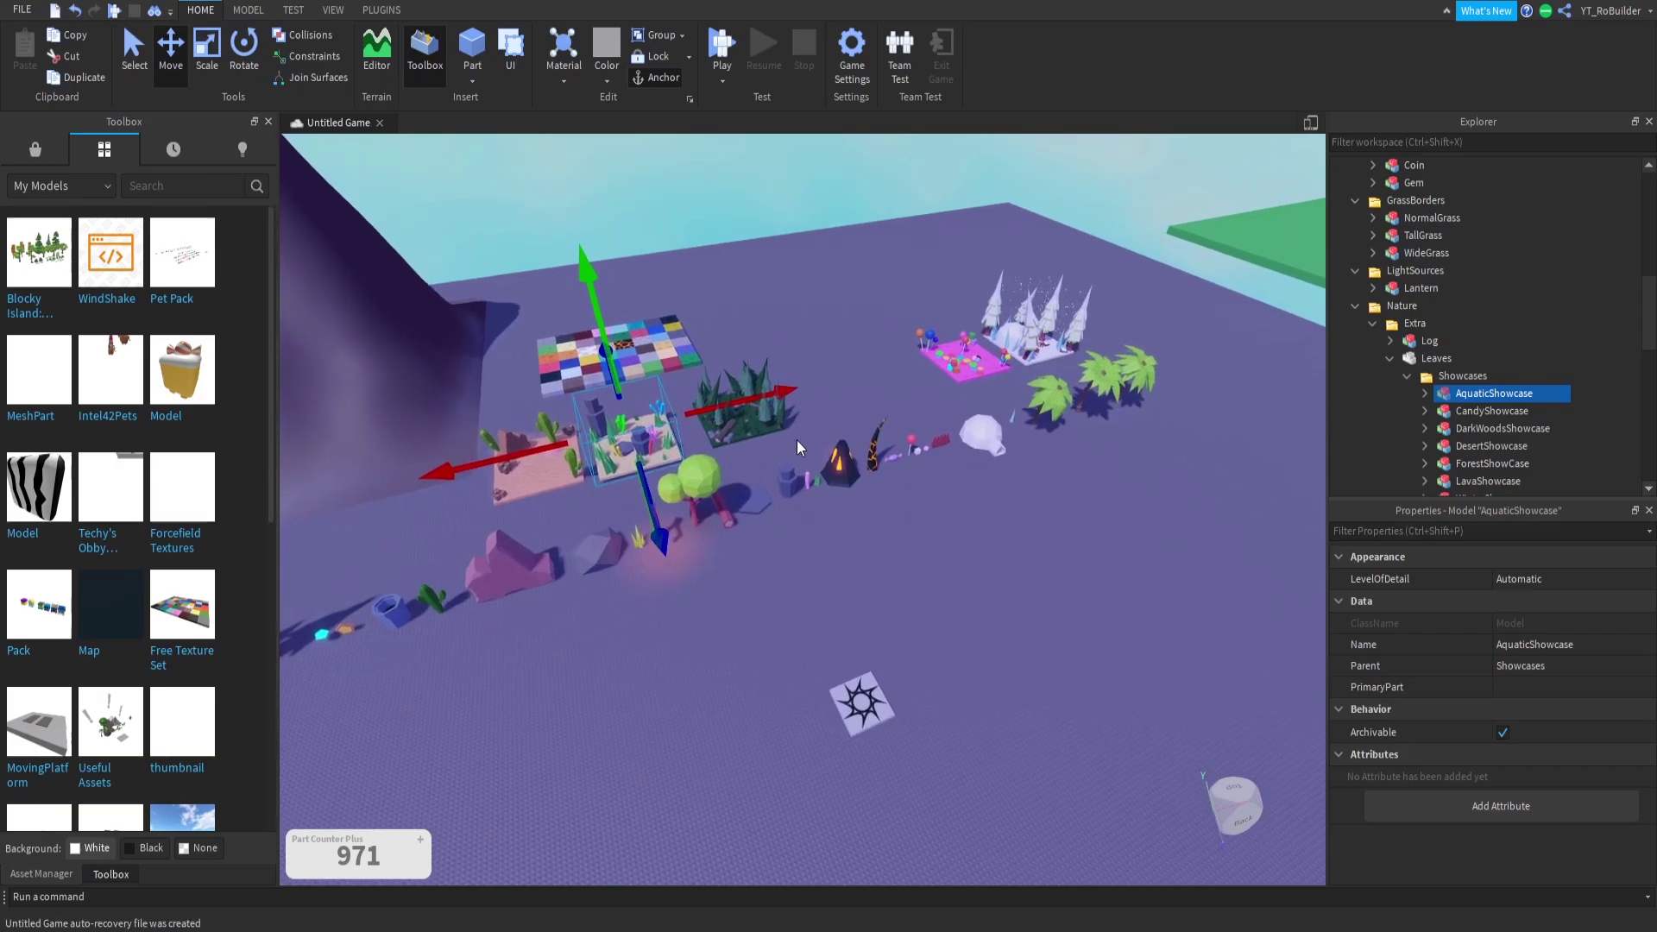
Step: Move the dark woods showcase into the gap between the forest and lava showcases
{"action": "left_click_drag", "start_coordinate": [756, 416], "coordinate": [832, 399]}
{"action": "right_click_drag", "start_coordinate": [832, 399], "coordinate": [832, 399]}
{"action": "left_click_drag", "start_coordinate": [832, 400], "coordinate": [859, 399]}
{"action": "right_click_drag", "start_coordinate": [832, 399], "coordinate": [858, 398]}
{"action": "left_click_drag", "start_coordinate": [859, 398], "coordinate": [915, 380]}
{"action": "scroll", "coordinate": [1004, 357], "scroll_direction": "up", "scroll_amount": 4}
{"action": "right_click_drag", "start_coordinate": [1003, 357], "coordinate": [1003, 356]}
{"action": "scroll", "coordinate": [1003, 356], "scroll_direction": "down", "scroll_amount": 4}
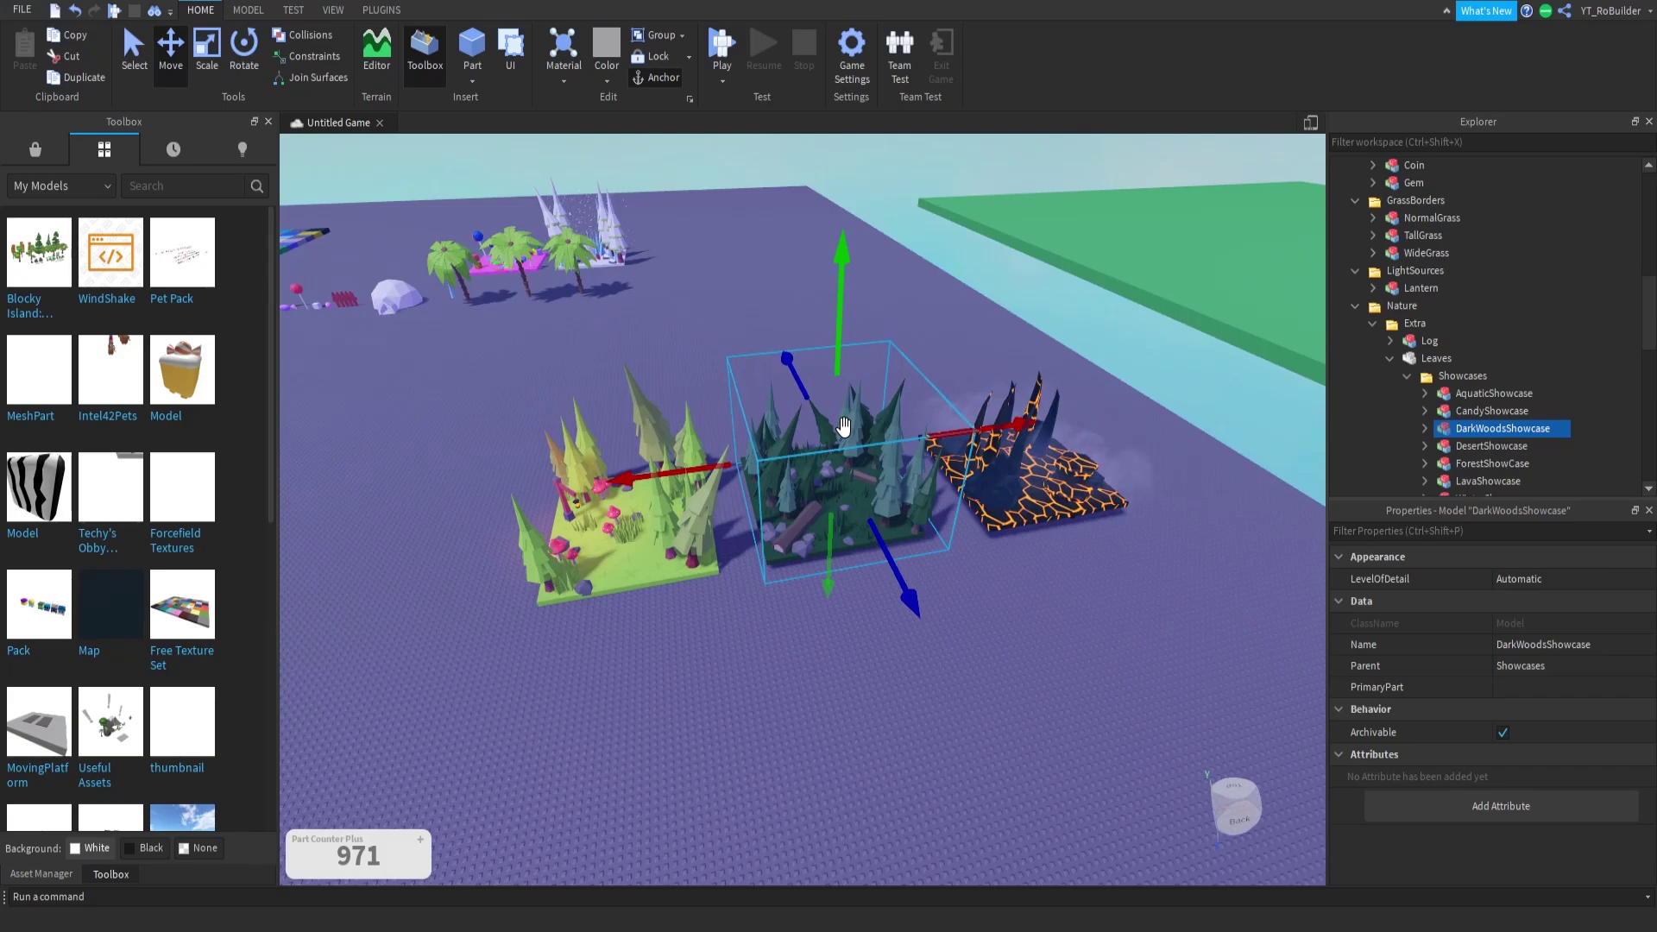
{"action": "right_click_drag", "start_coordinate": [838, 432], "coordinate": [839, 431]}
{"action": "scroll", "coordinate": [839, 432], "scroll_direction": "down", "scroll_amount": 4}
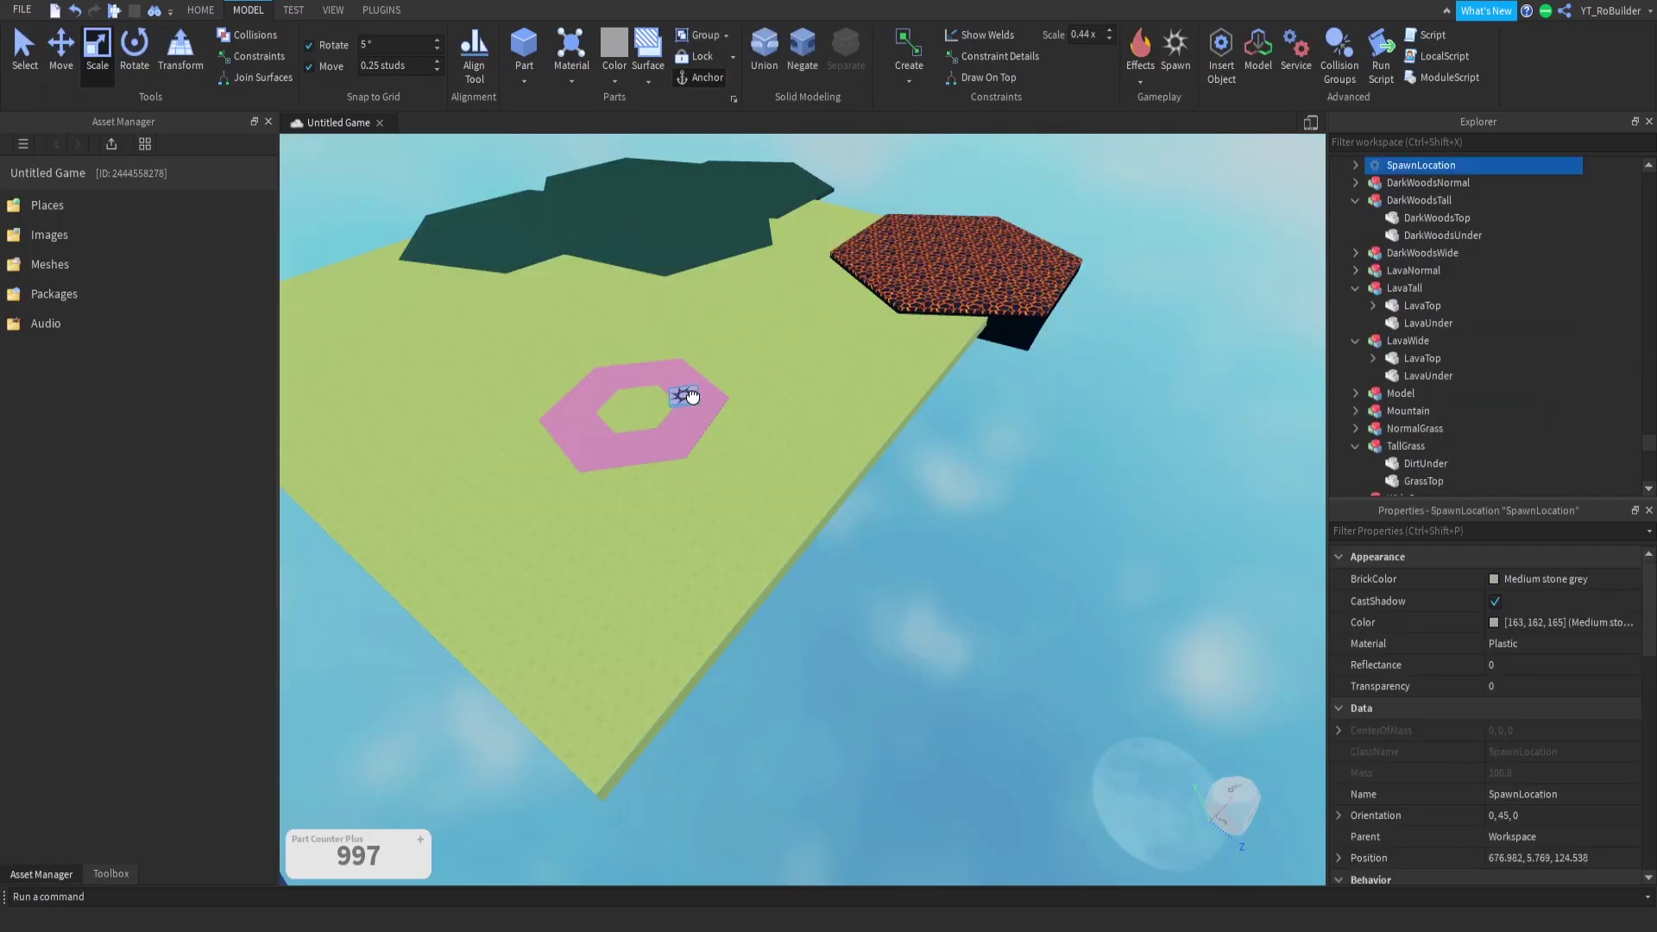
Step: Select the new map's ground sections together to review the biome layout, and clear the selection
{"action": "left_click", "coordinate": [1056, 566]}
{"action": "right_click_drag", "start_coordinate": [1056, 566], "coordinate": [973, 535]}
{"action": "scroll", "coordinate": [973, 535], "scroll_direction": "down", "scroll_amount": 3}
{"action": "left_click_drag", "start_coordinate": [486, 321], "coordinate": [1070, 658]}
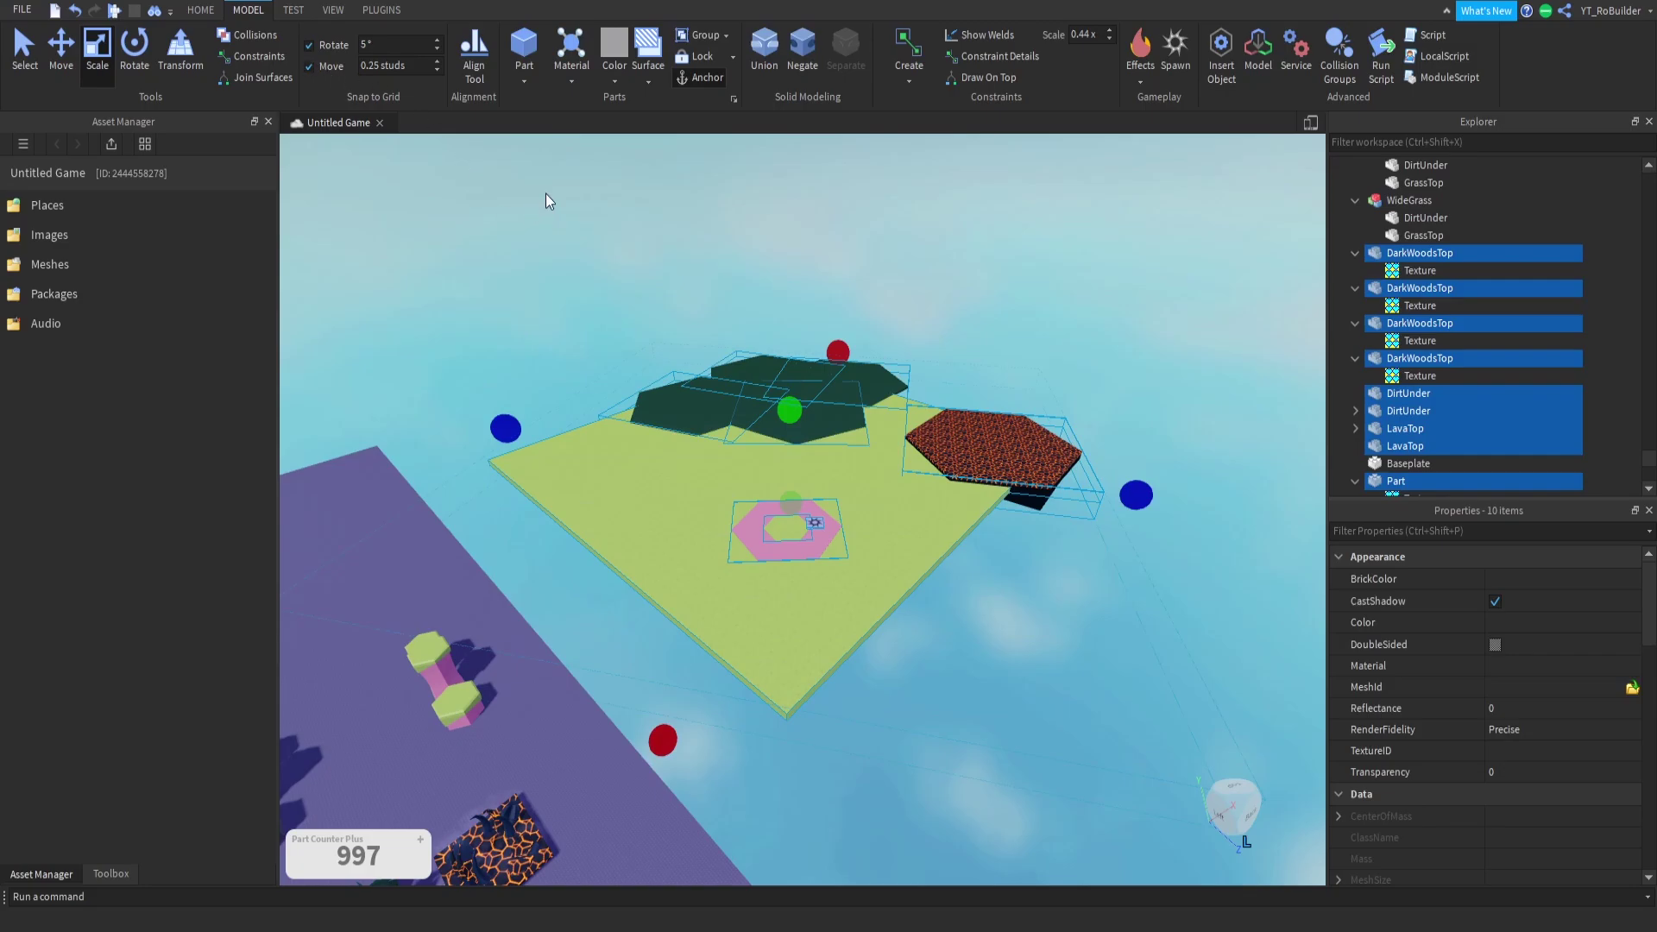
{"action": "left_click", "coordinate": [623, 220]}
Step: Start a play test and move the character around the green centre of the pink spawn ring
{"action": "left_click", "coordinate": [114, 10]}
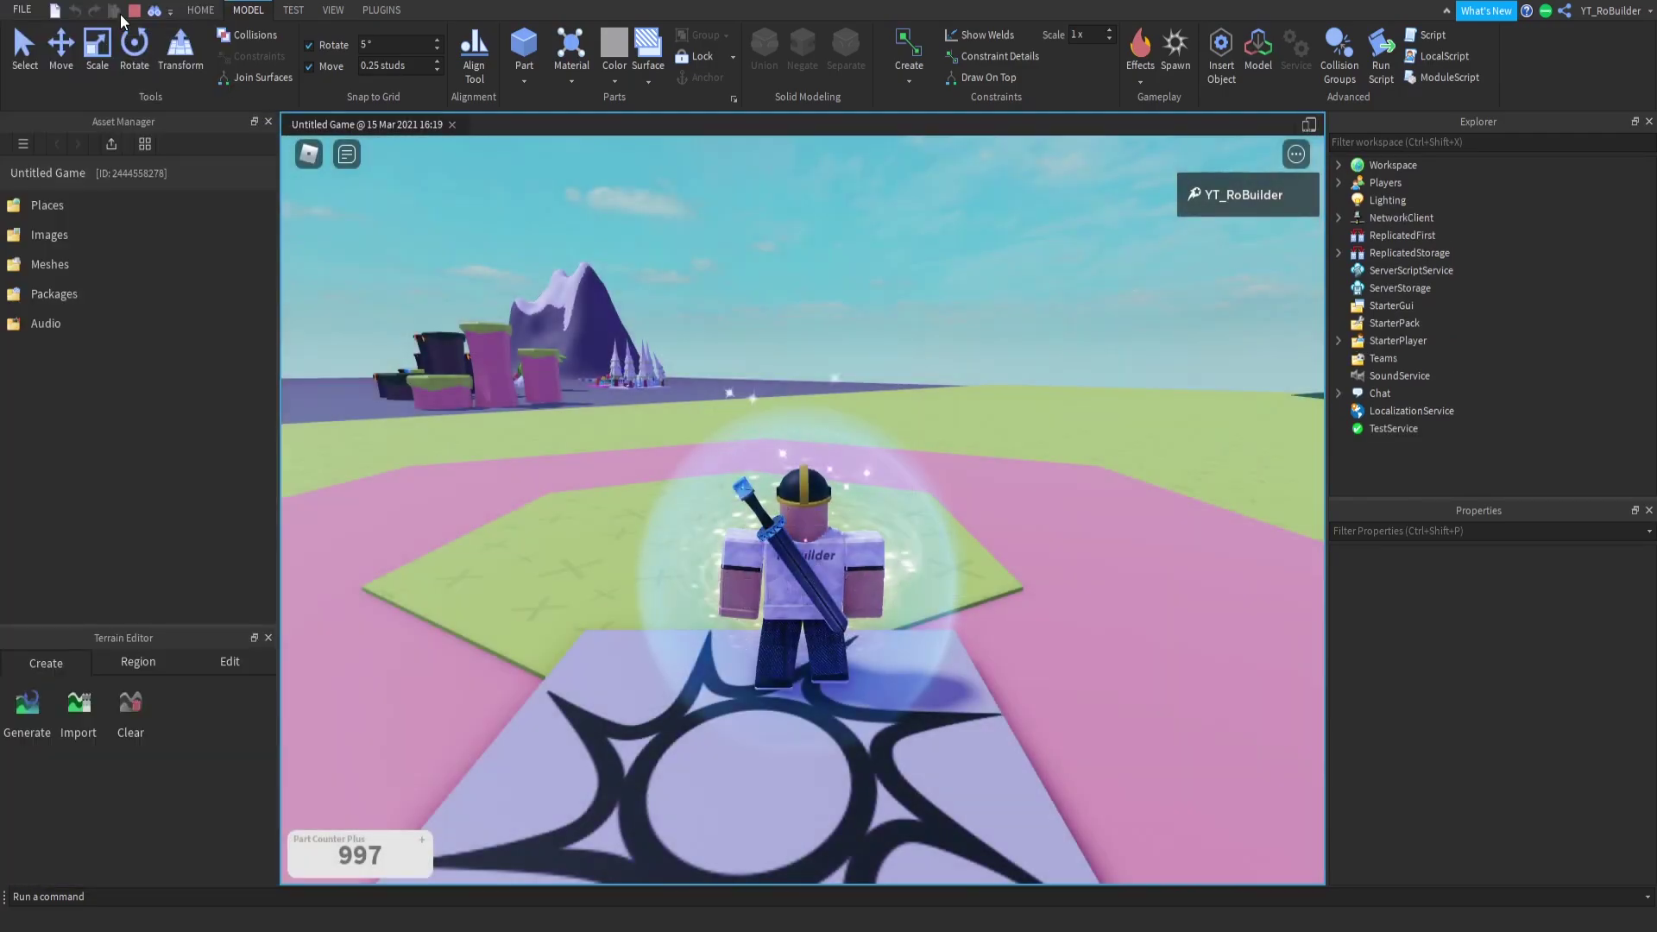
{"action": "right_click_drag", "start_coordinate": [811, 423], "coordinate": [810, 422]}
{"action": "key", "text": "w"}
{"action": "key", "text": "space"}
{"action": "scroll", "coordinate": [810, 422], "scroll_direction": "down", "scroll_amount": 3}
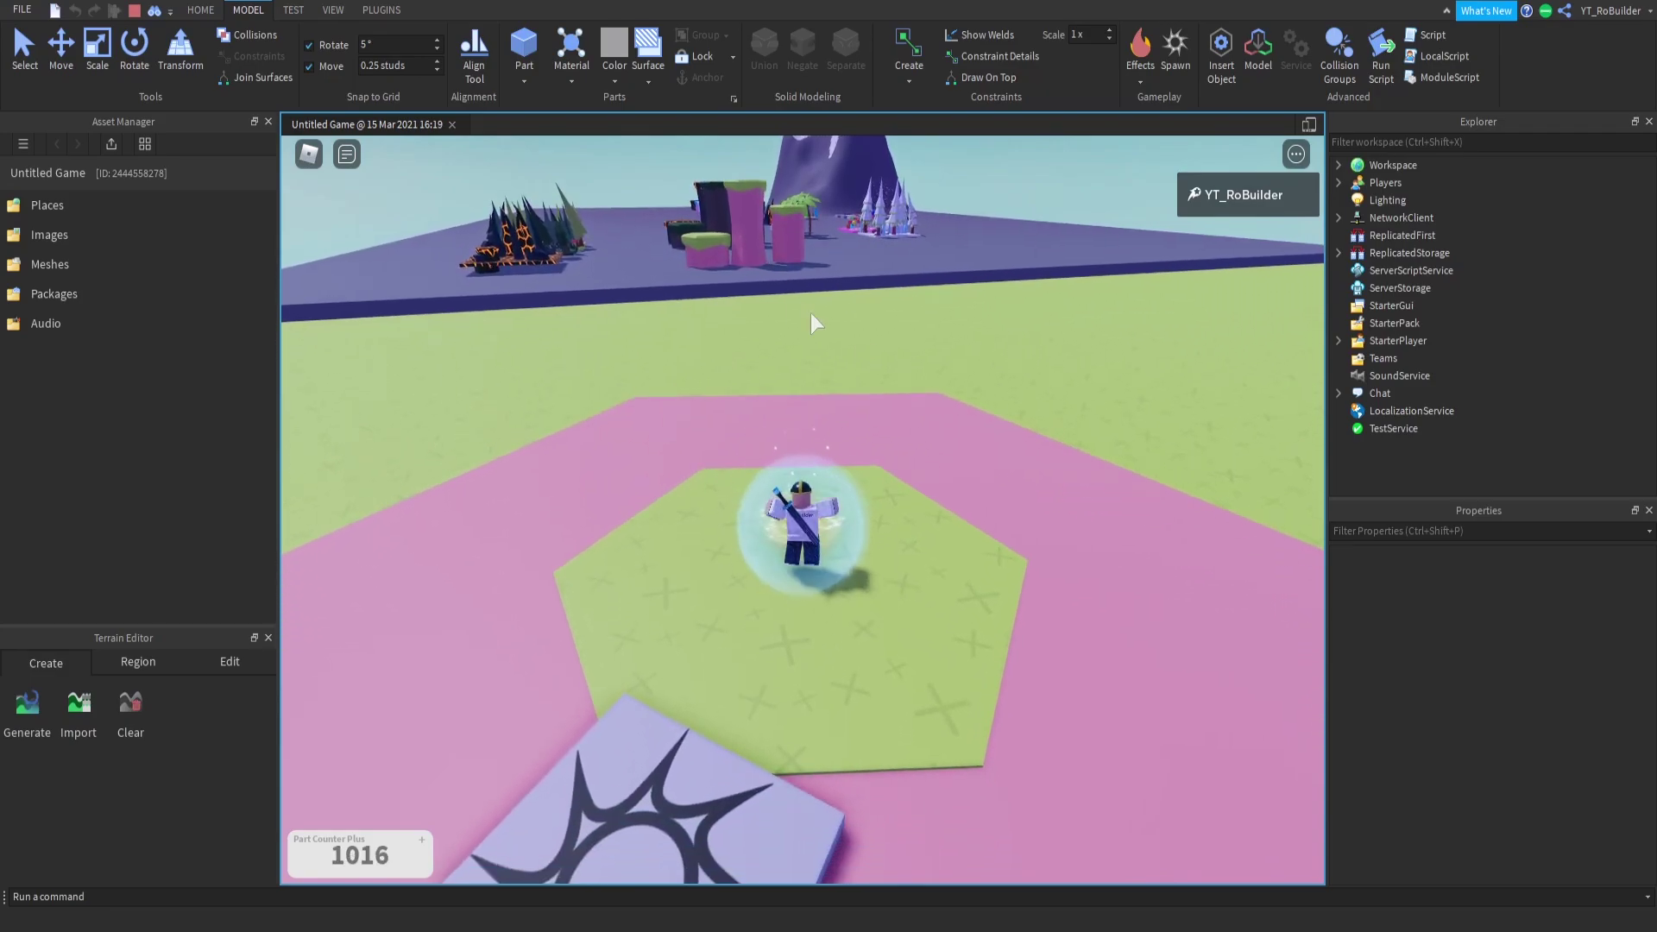
{"action": "key", "text": "s"}
{"action": "key", "text": "d"}
{"action": "key", "text": "a"}
{"action": "key", "text": "d"}
{"action": "key", "text": "w"}
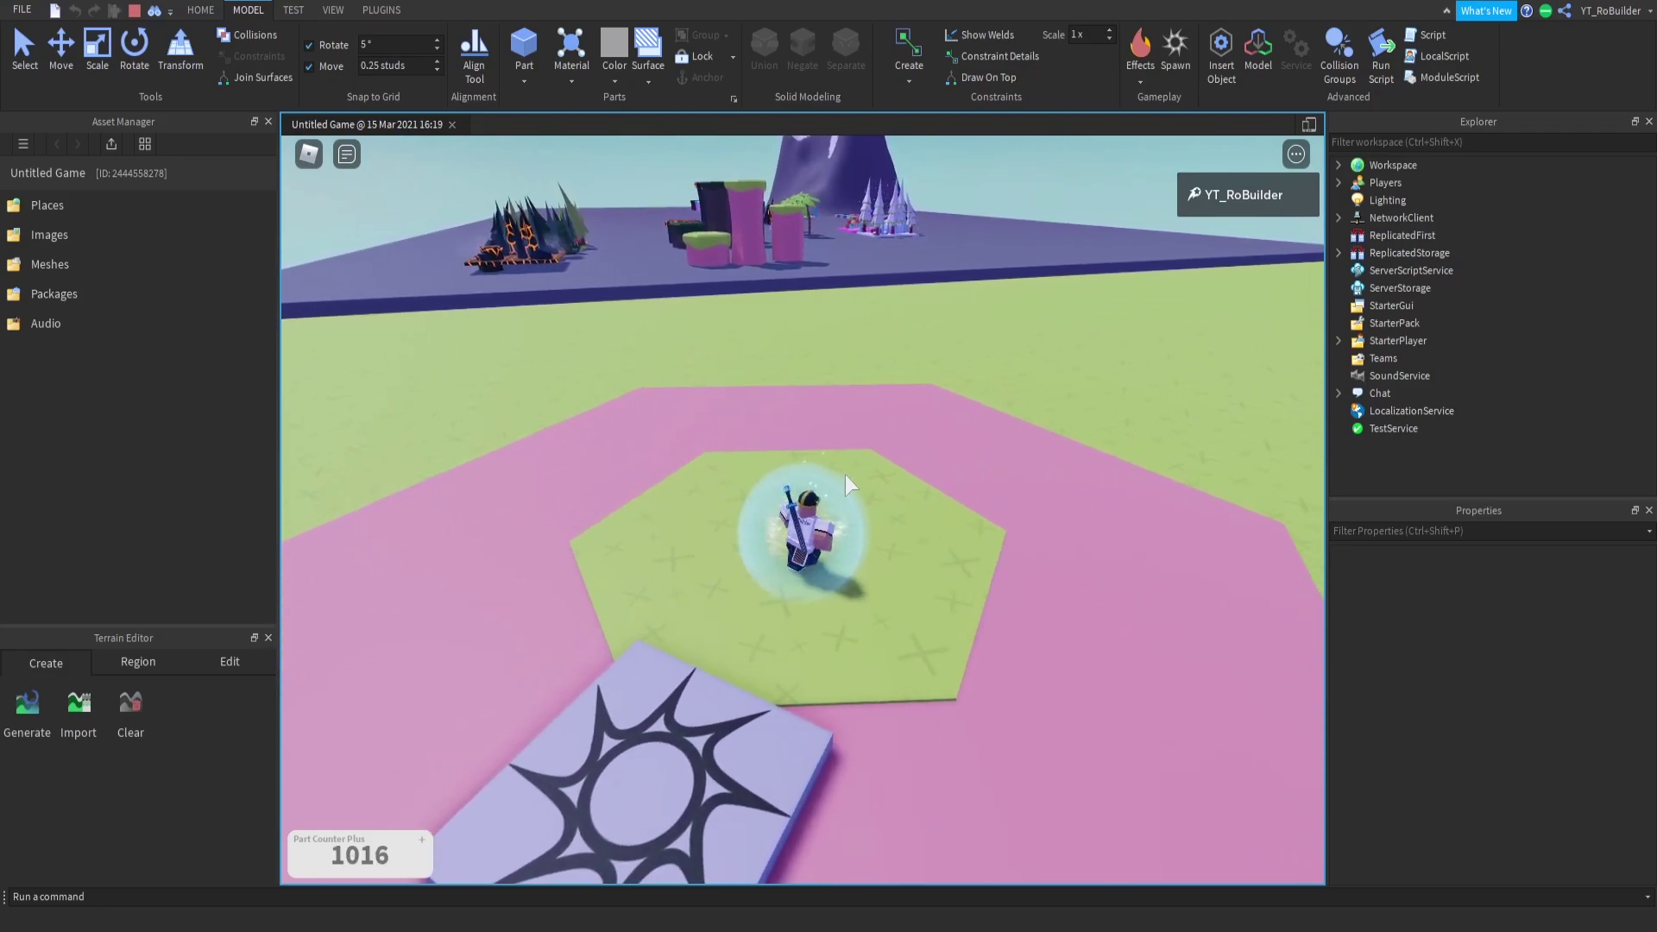
Step: Walk the character from the centre onto the pink ring and look towards the dark woods and lava areas
{"action": "key", "text": "a"}
{"action": "key", "text": "s"}
{"action": "key", "text": "w"}
{"action": "key", "text": "a"}
{"action": "right_click_drag", "start_coordinate": [811, 474], "coordinate": [712, 474]}
{"action": "scroll", "coordinate": [811, 470], "scroll_direction": "down", "scroll_amount": 3}
{"action": "key", "text": "w"}
{"action": "key", "text": "a"}
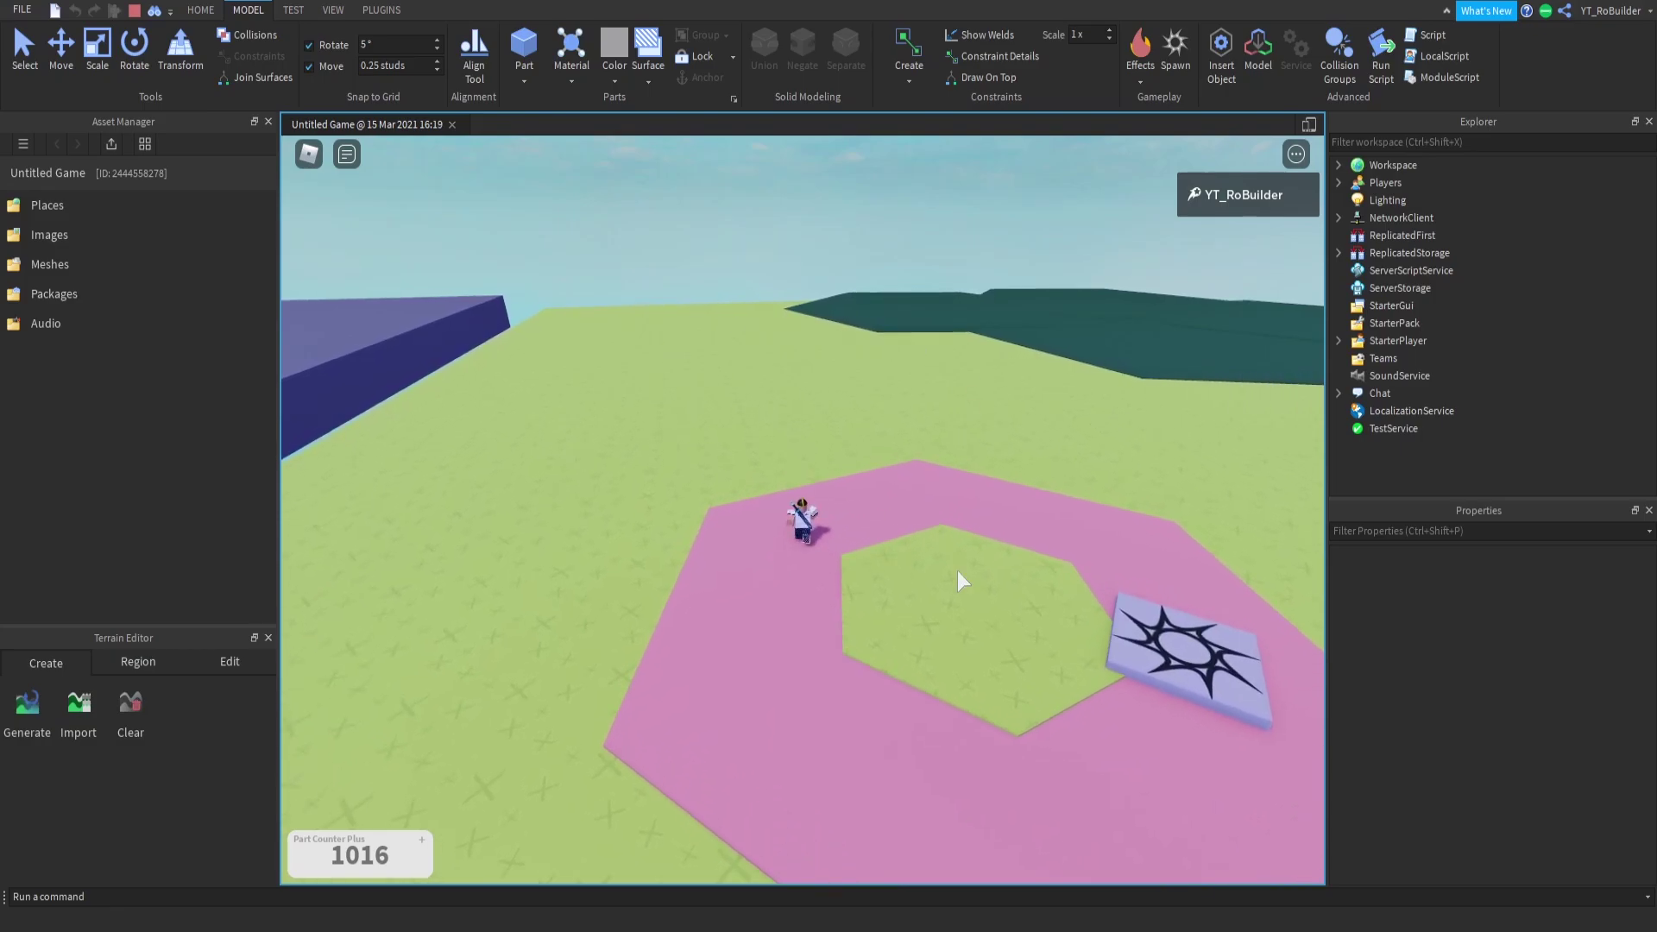
{"action": "right_click_drag", "start_coordinate": [939, 442], "coordinate": [936, 441]}
{"action": "key", "text": "w"}
{"action": "key", "text": "w"}
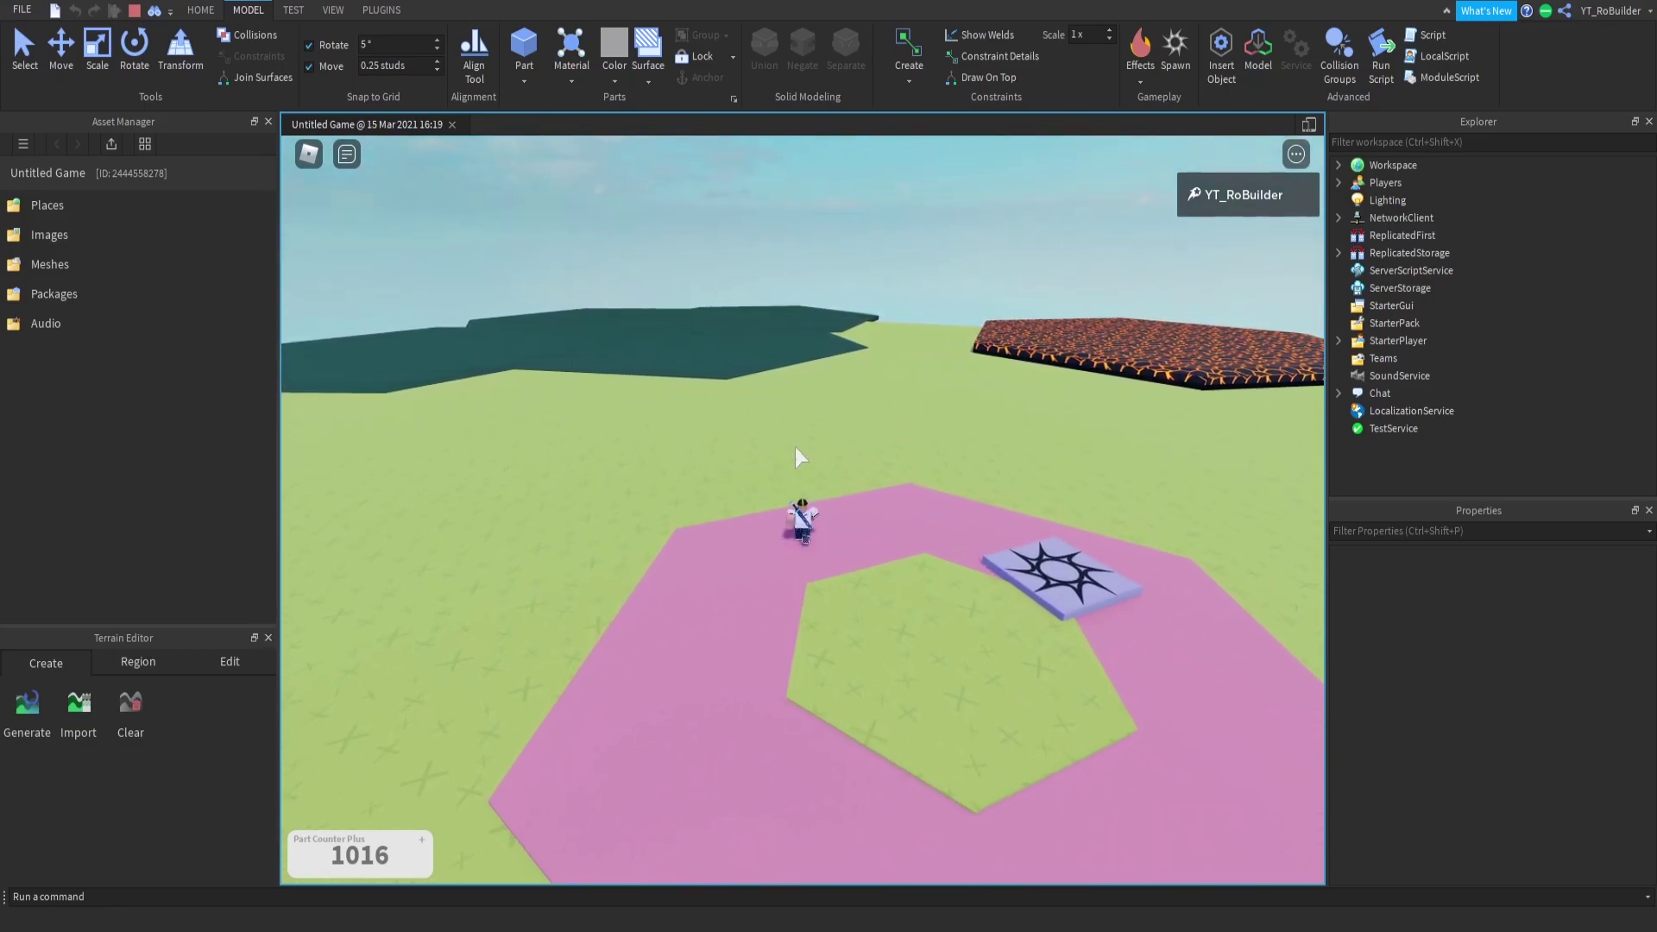
Step: Walk the character onto the green ground and back to the ring to judge the map's scale and layout
{"action": "key", "text": "w"}
{"action": "right_click_drag", "start_coordinate": [769, 397], "coordinate": [768, 397]}
{"action": "key", "text": "d"}
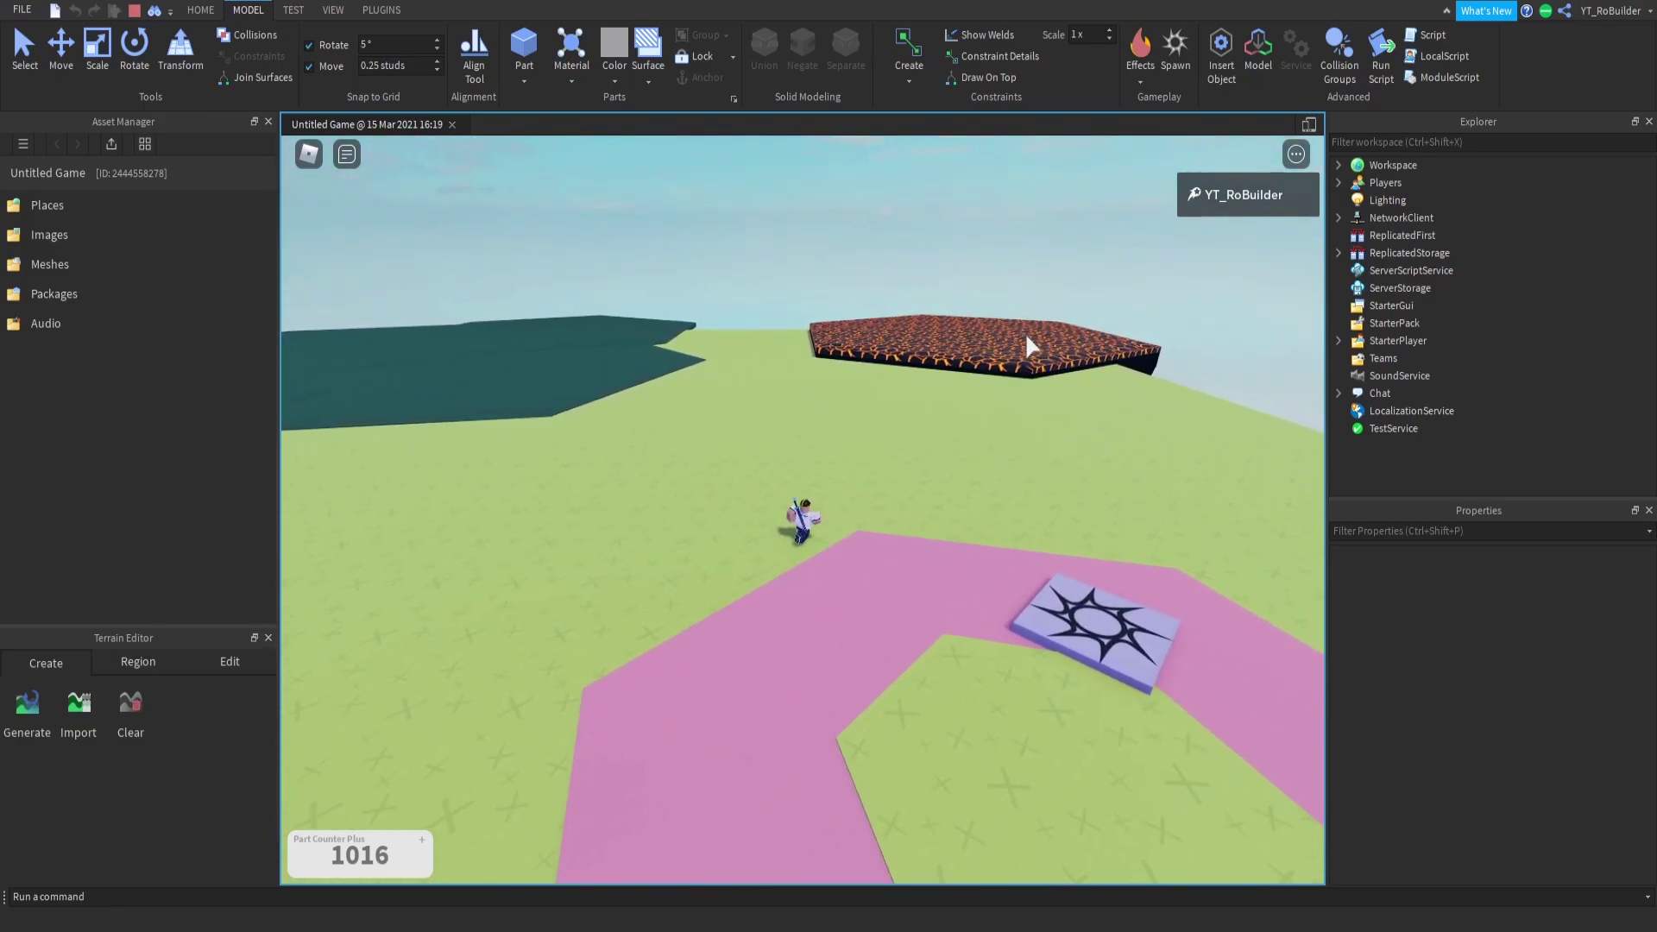
{"action": "key", "text": "w"}
{"action": "scroll", "coordinate": [898, 394], "scroll_direction": "down", "scroll_amount": 3}
{"action": "right_click_drag", "start_coordinate": [899, 394], "coordinate": [898, 395]}
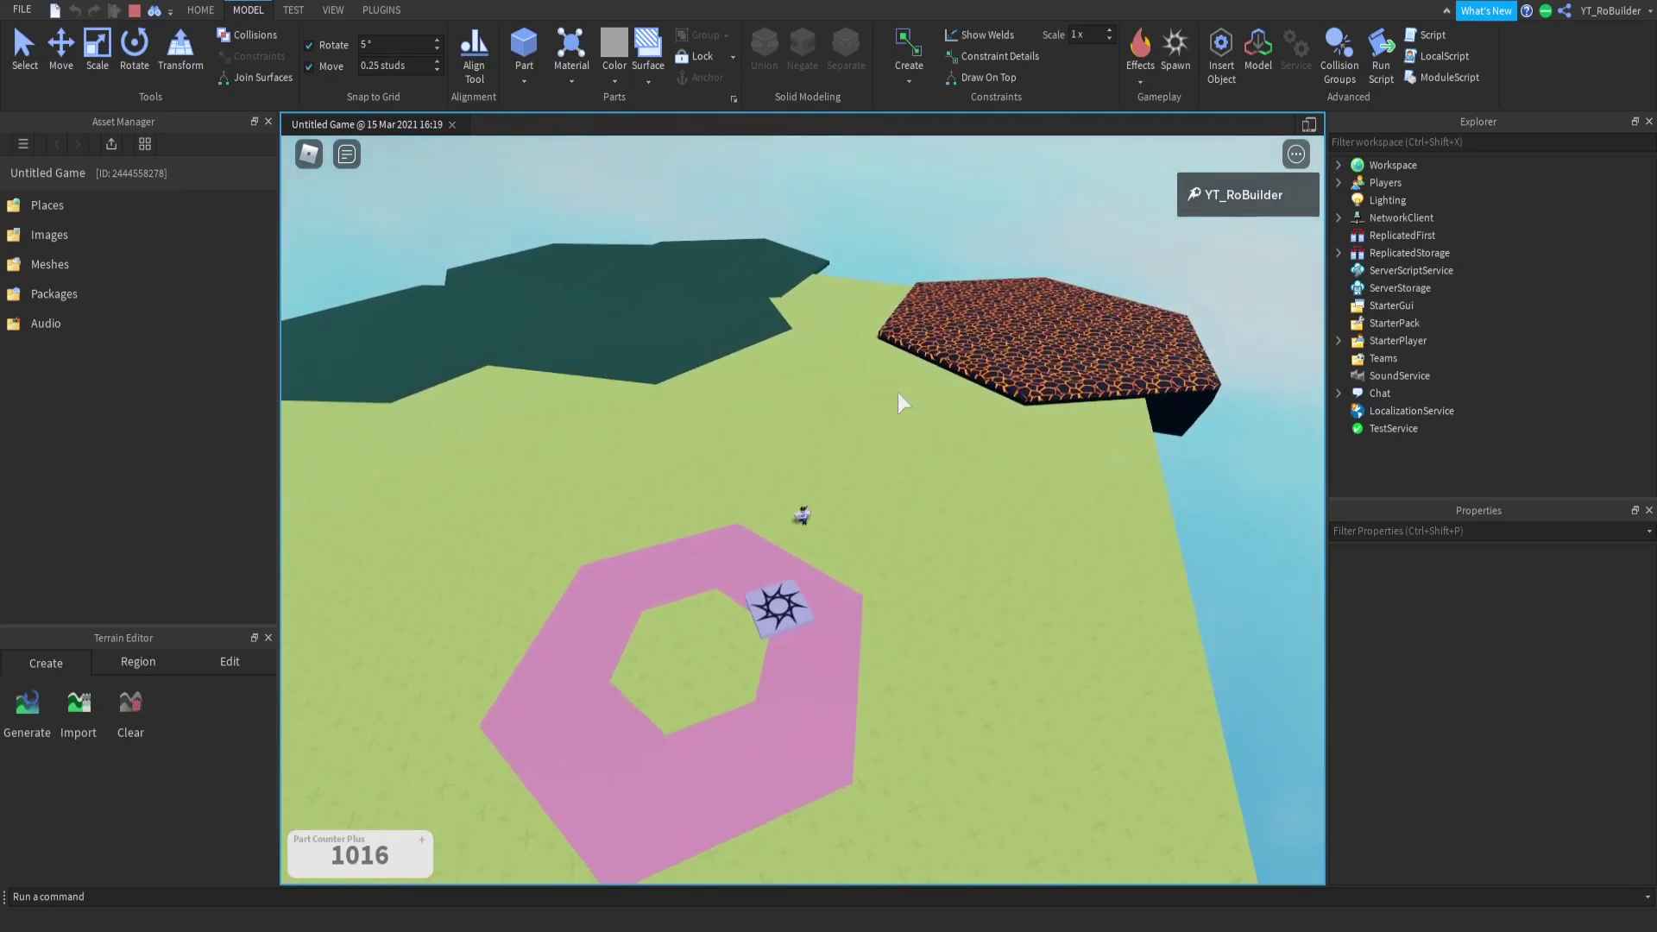
{"action": "key", "text": "s"}
{"action": "key", "text": "a"}
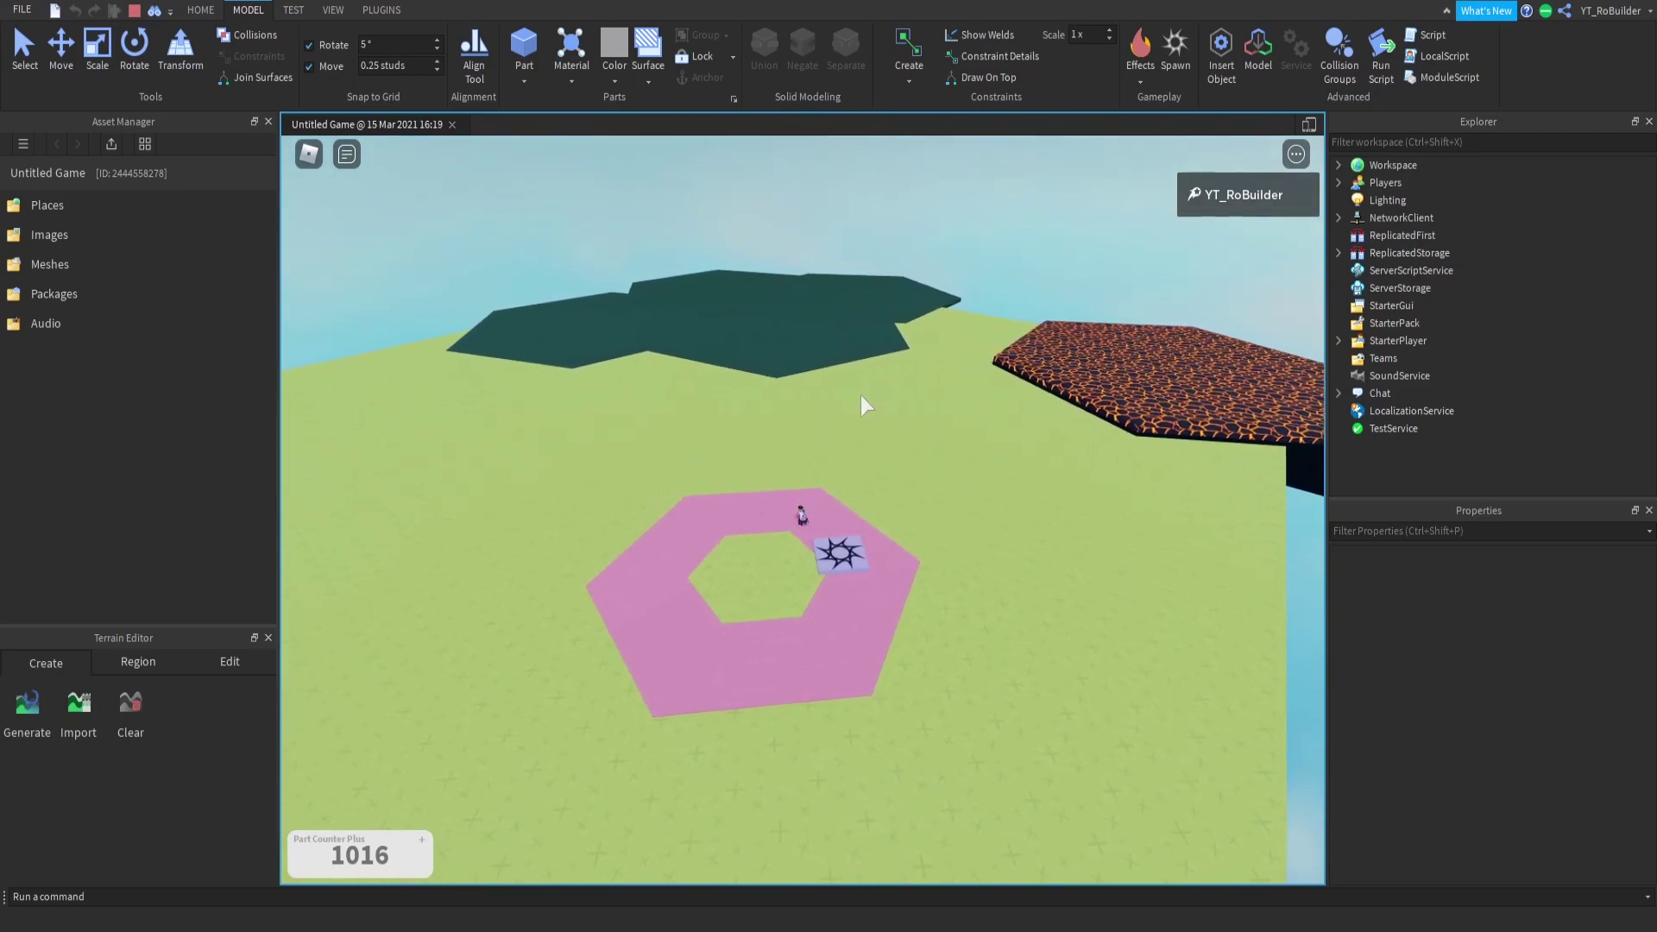
{"action": "key", "text": "w"}
{"action": "key", "text": "s"}
{"action": "scroll", "coordinate": [856, 400], "scroll_direction": "up", "scroll_amount": 10}
{"action": "right_click_drag", "start_coordinate": [855, 400], "coordinate": [856, 399]}
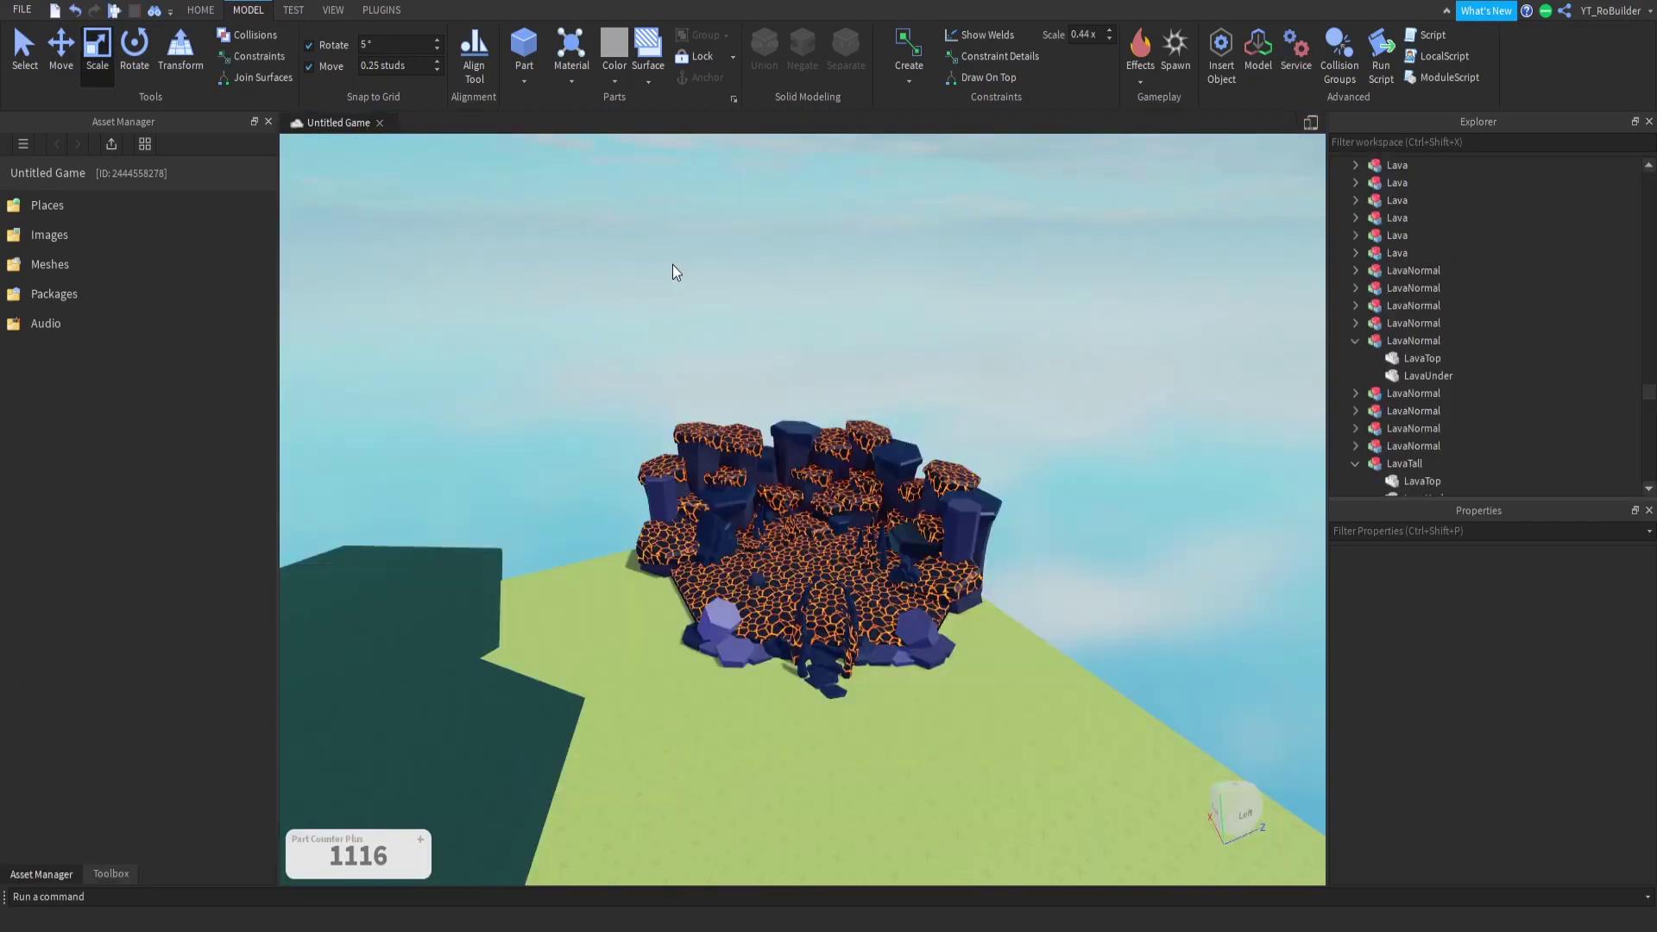
Step: Inspect the front of the lava area up close, including its entrance spikes, stones and purple rocks
{"action": "key", "text": "w"}
{"action": "right_click_drag", "start_coordinate": [713, 303], "coordinate": [713, 303]}
{"action": "key", "text": "w"}
{"action": "key", "text": "w"}
{"action": "key", "text": "s"}
{"action": "key", "text": "w"}
{"action": "key", "text": "w"}
{"action": "right_click_drag", "start_coordinate": [681, 386], "coordinate": [681, 386]}
{"action": "key", "text": "s"}
{"action": "key", "text": "s"}
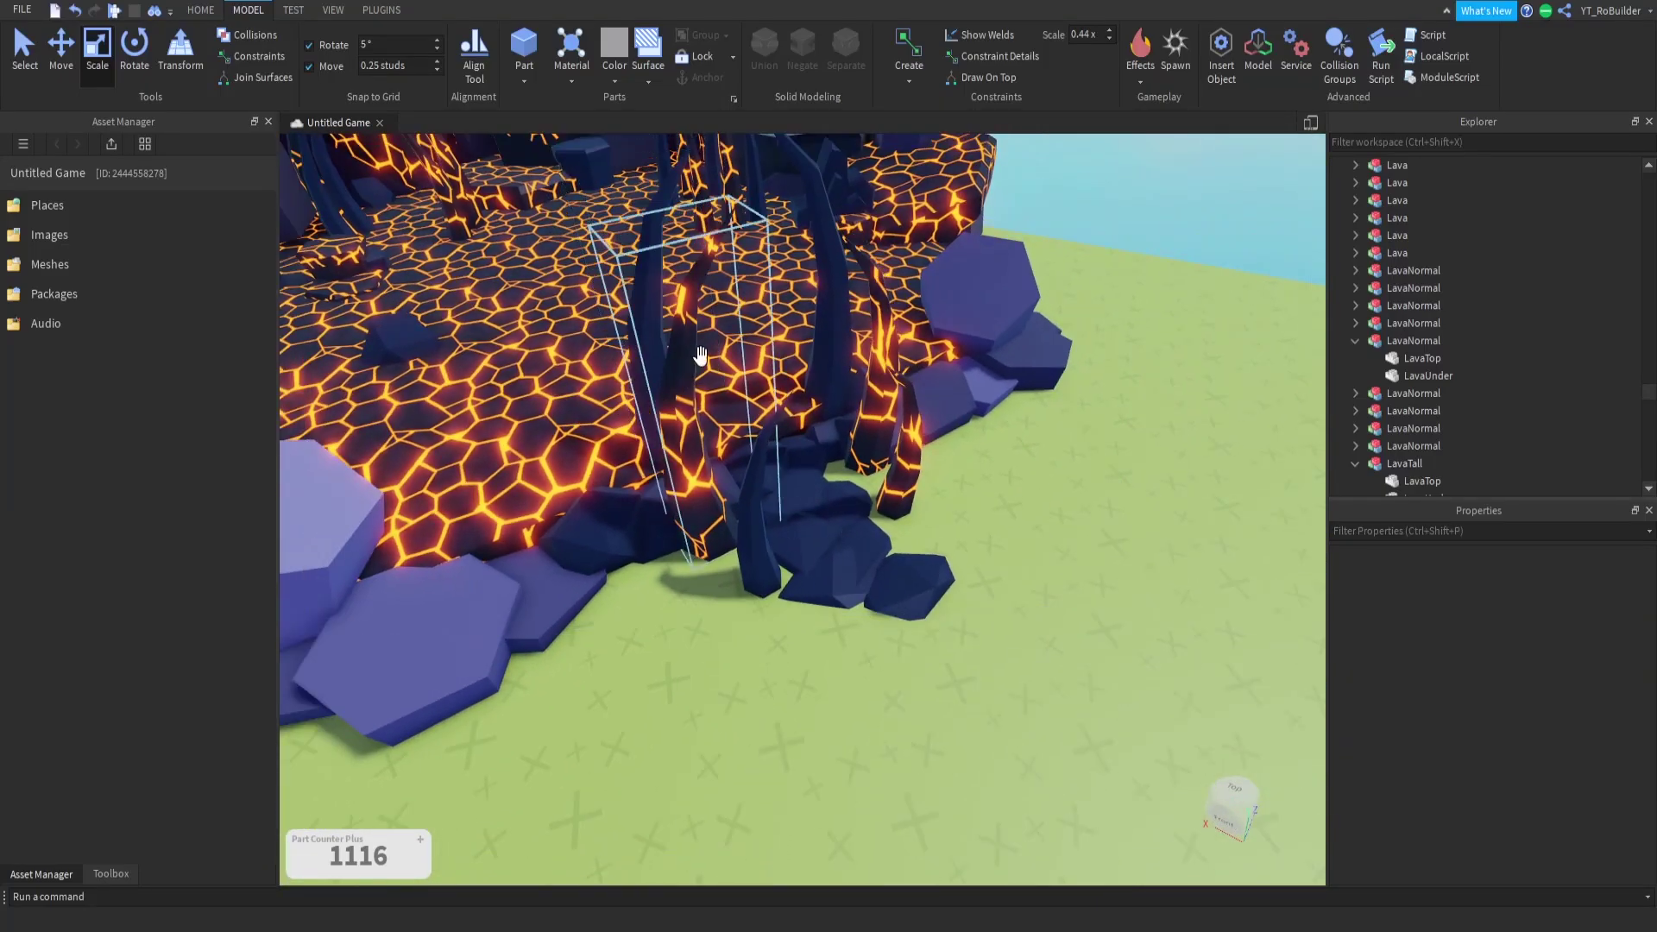
Step: Delete all six Texture objects from the LavaTop of a LavaWide rock inside the lava area
{"action": "right_click_drag", "start_coordinate": [856, 350], "coordinate": [857, 350]}
{"action": "key", "text": "w"}
{"action": "key", "text": "s"}
{"action": "key", "text": "w"}
{"action": "key", "text": "s"}
{"action": "key", "text": "w"}
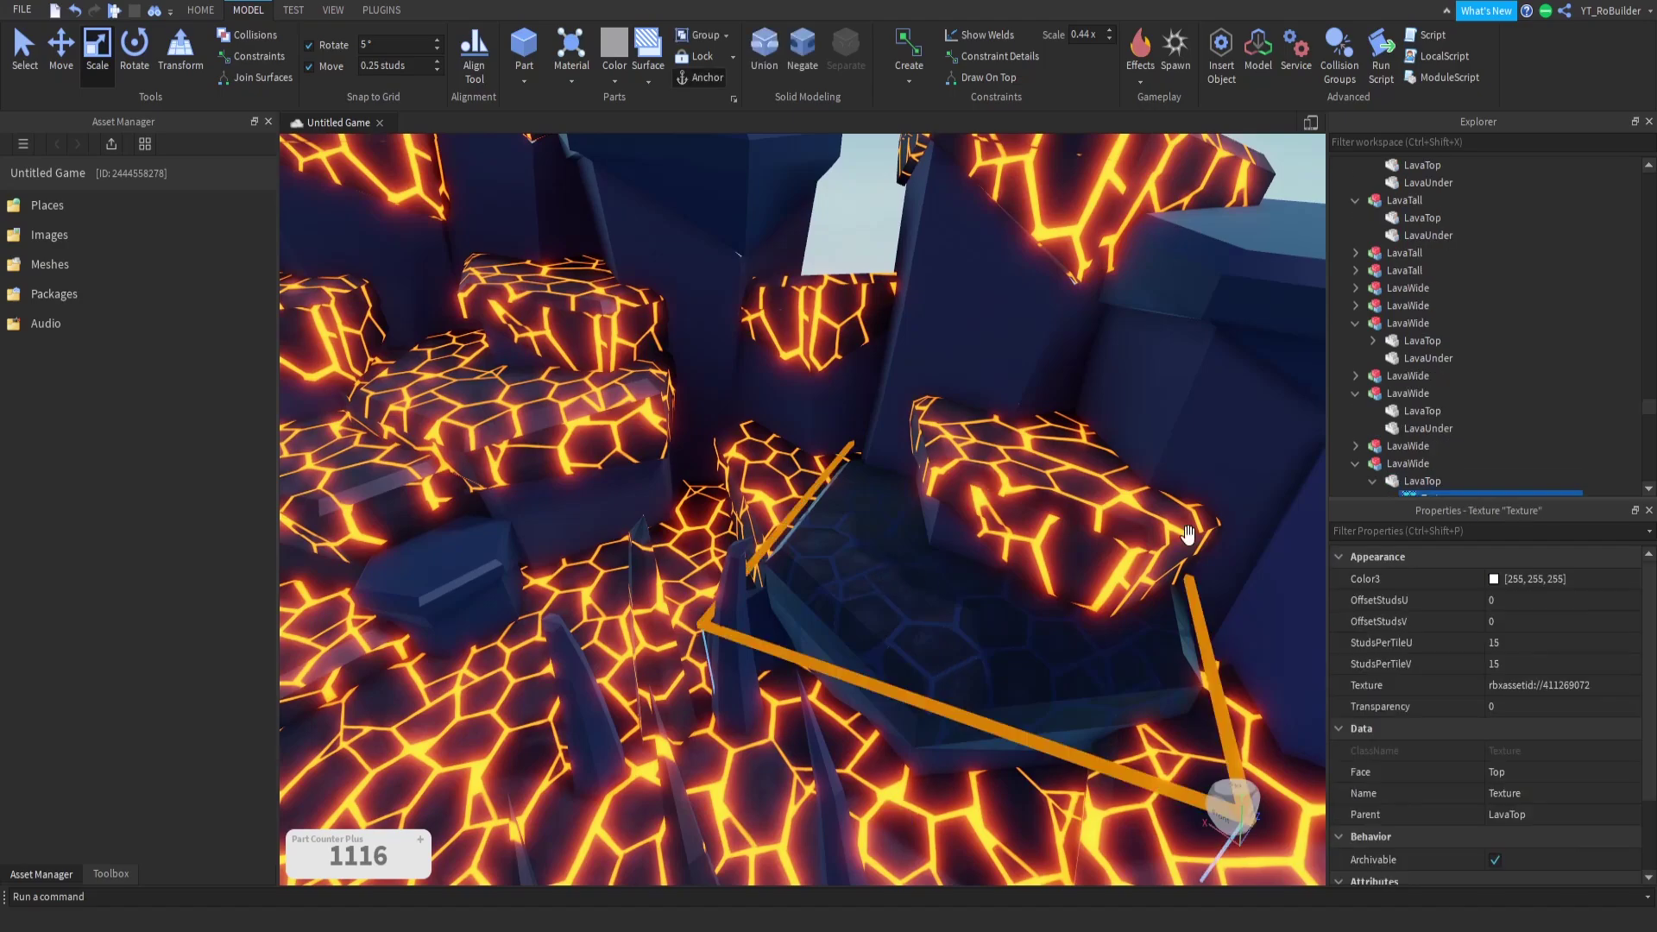
{"action": "scroll", "coordinate": [1434, 410], "scroll_direction": "down", "scroll_amount": 2}
{"action": "left_click", "coordinate": [1432, 465], "text": "shift"}
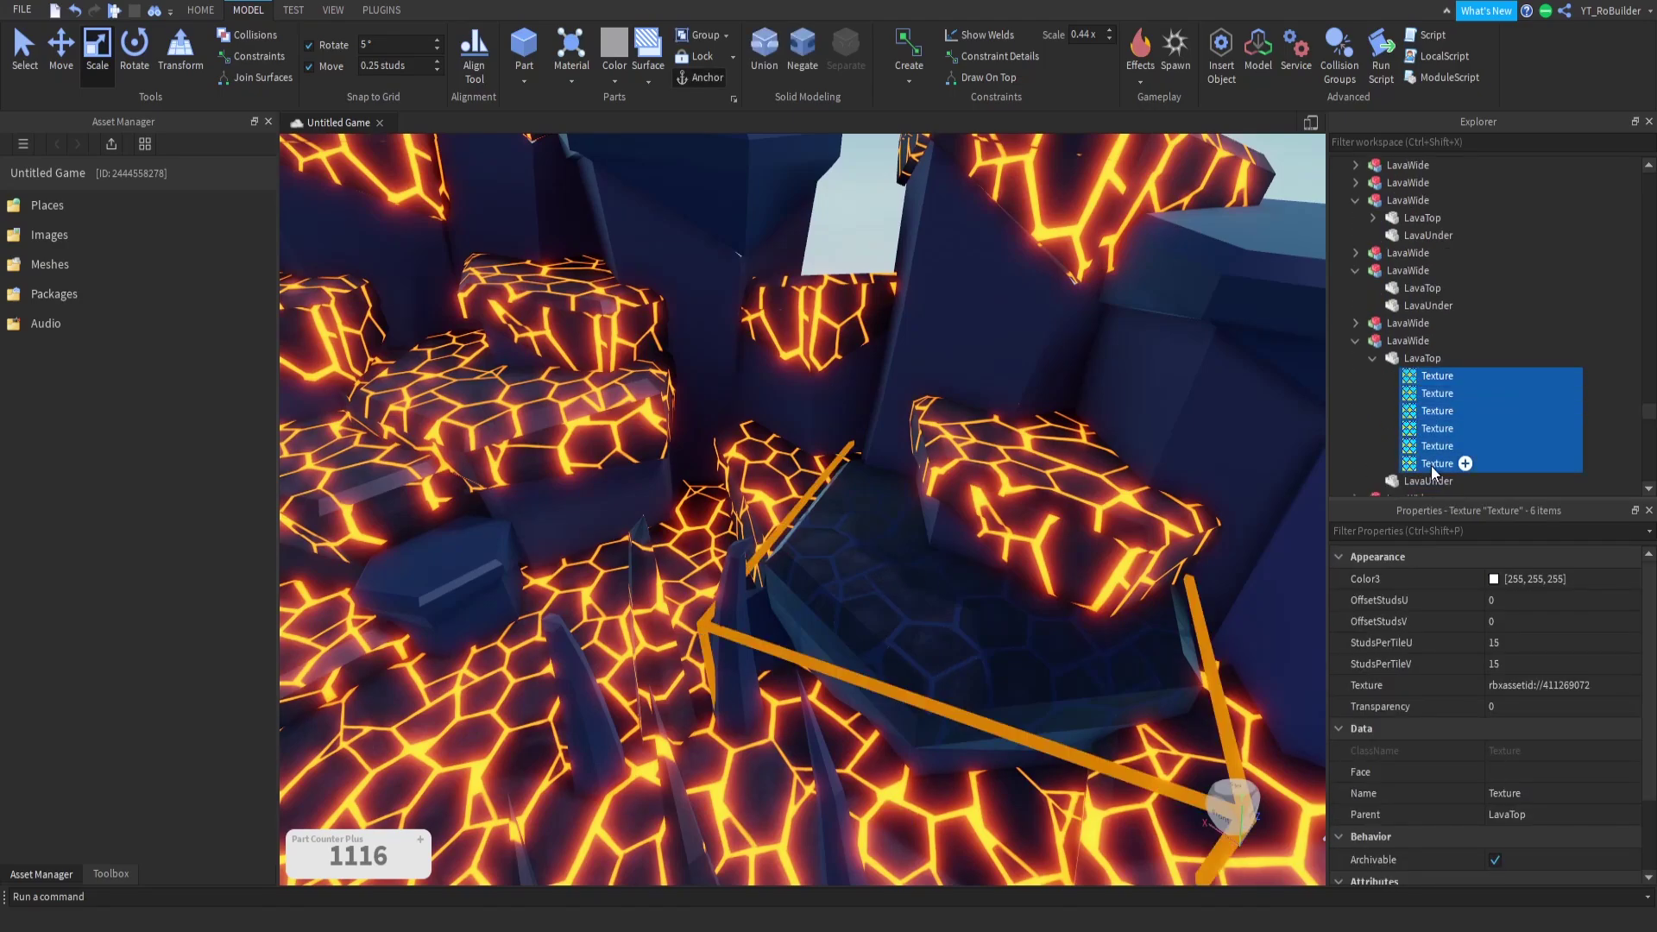
{"action": "key", "text": "Delete"}
Step: Start a play test and run the character from the pink spawn ring across the green ground towards the lava area
{"action": "right_click_drag", "start_coordinate": [731, 514], "coordinate": [731, 514]}
{"action": "key", "text": "s"}
{"action": "scroll", "coordinate": [731, 514], "scroll_direction": "down", "scroll_amount": 6}
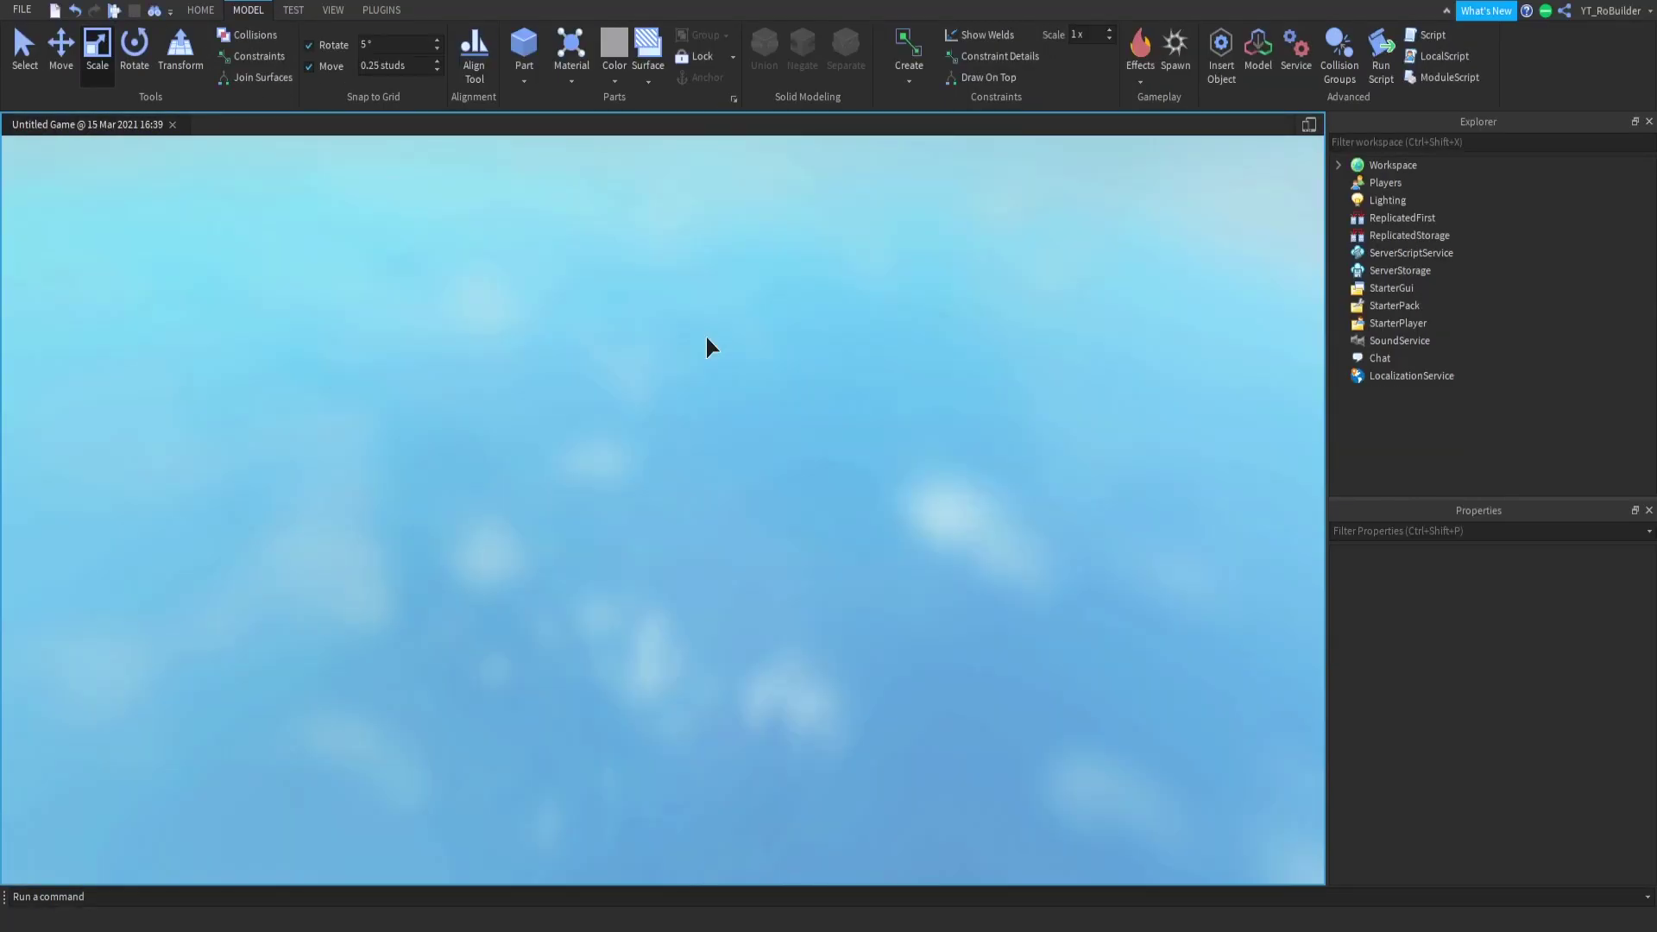
{"action": "key", "text": "F5"}
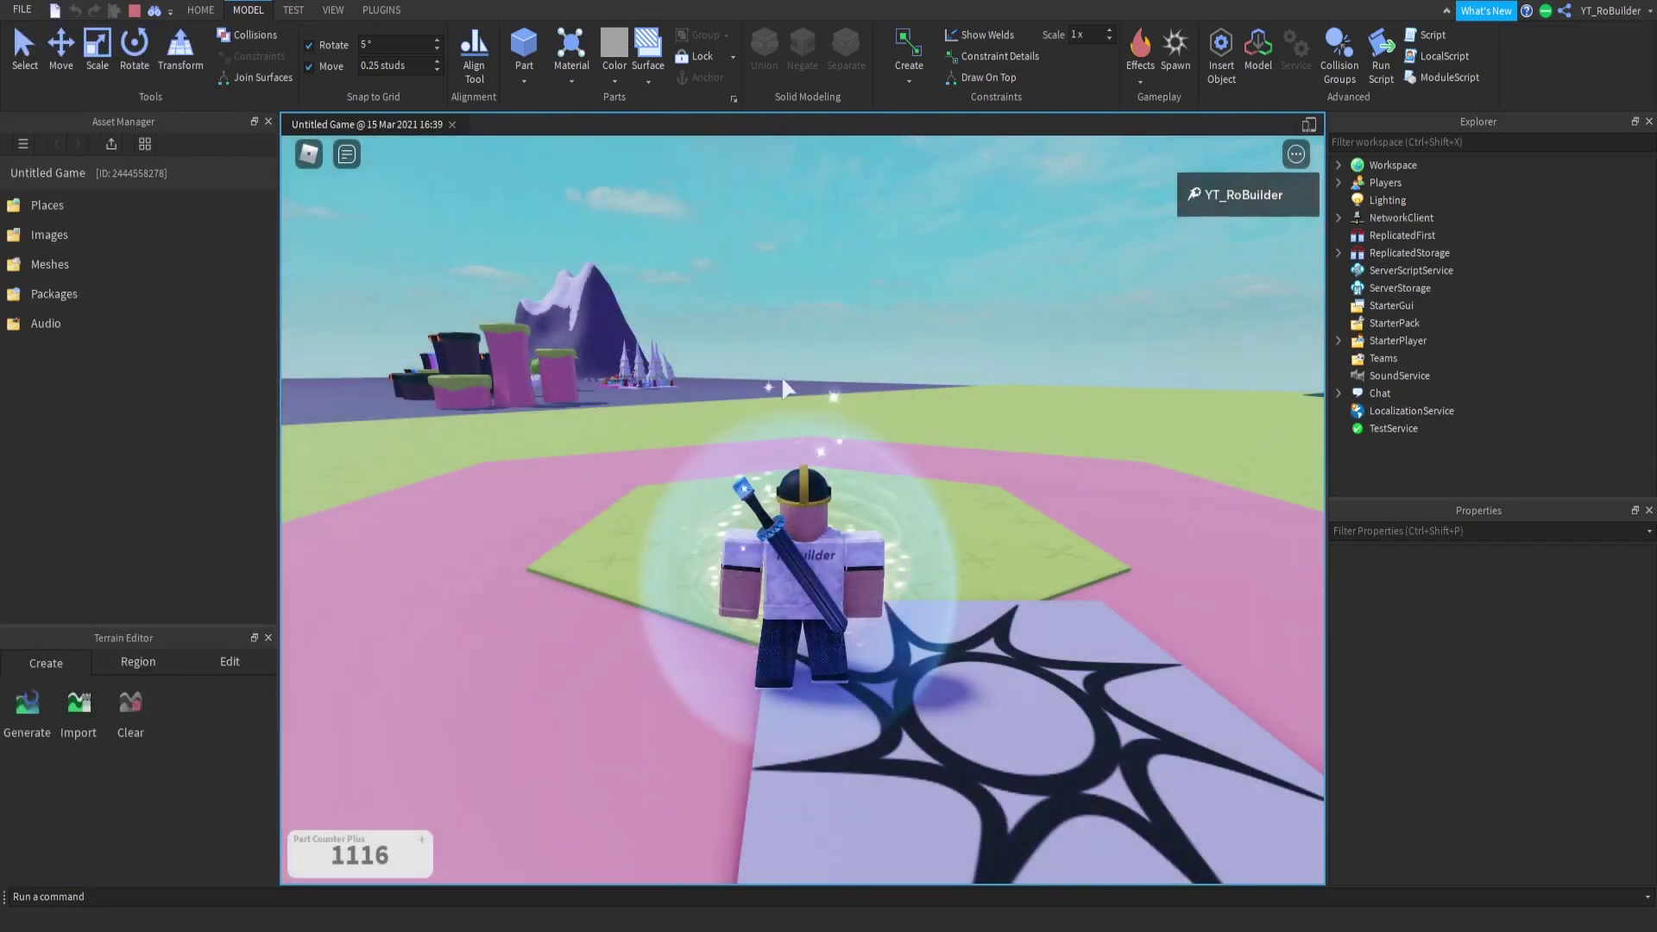
{"action": "key", "text": "w"}
{"action": "right_click_drag", "start_coordinate": [831, 419], "coordinate": [831, 420]}
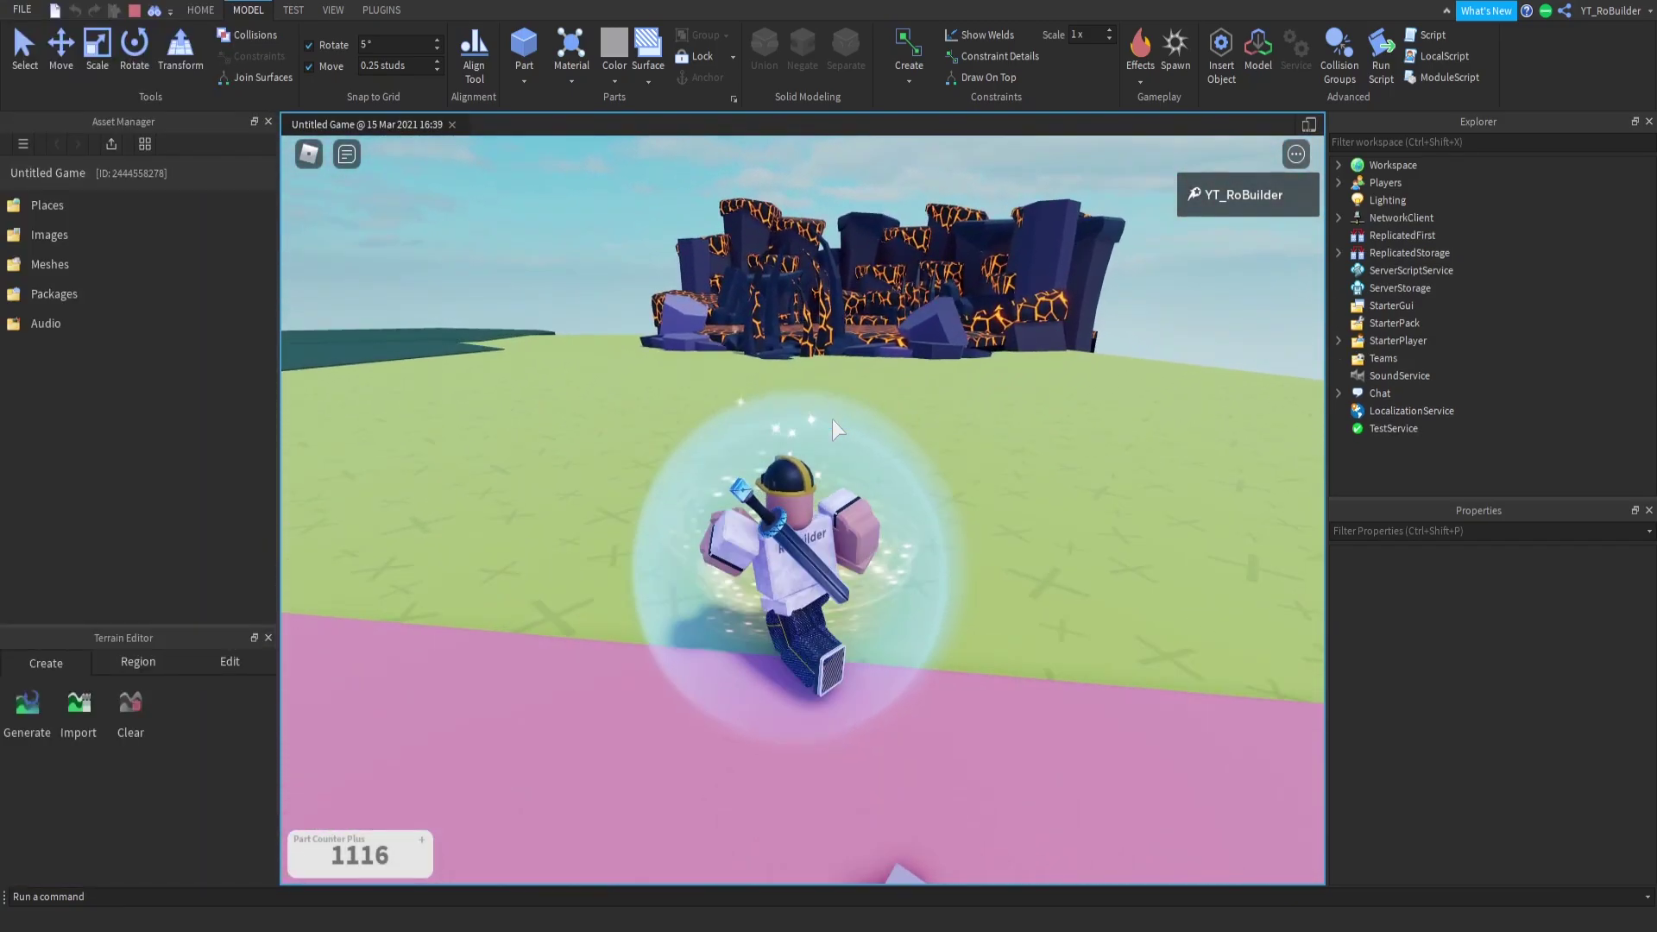
{"action": "key", "text": "w"}
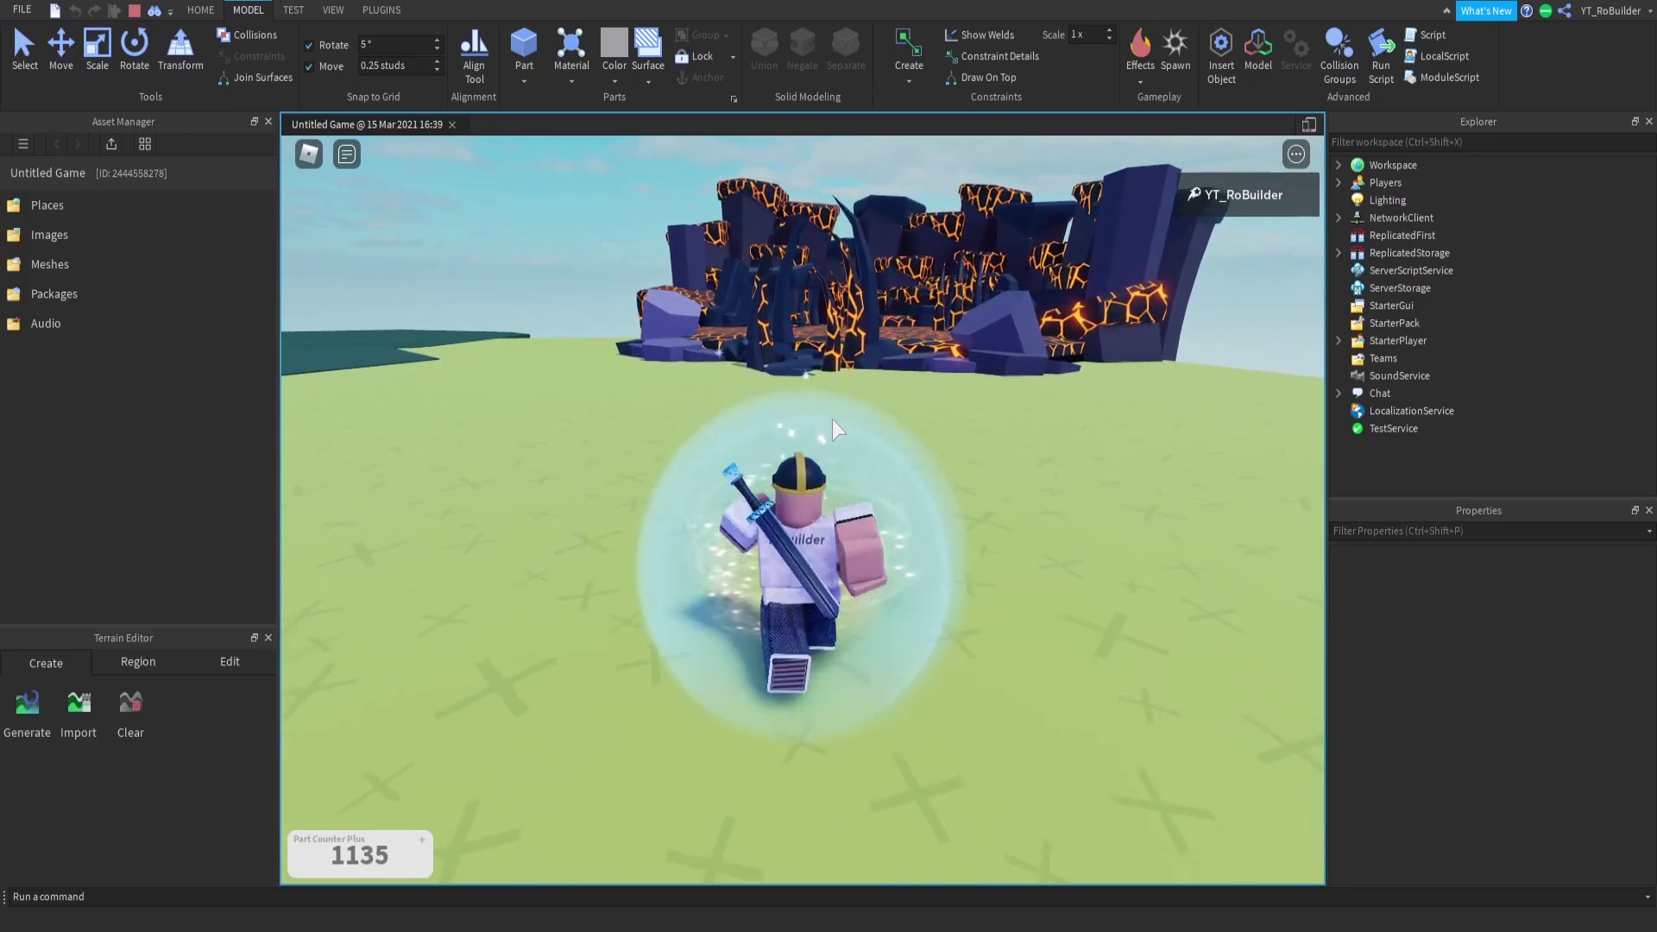
{"action": "key", "text": "w"}
Step: Bring the character up to the lava area's entrance stones and onto the lava floor
{"action": "right_click_drag", "start_coordinate": [914, 381], "coordinate": [915, 382]}
{"action": "scroll", "coordinate": [915, 381], "scroll_direction": "up", "scroll_amount": 7}
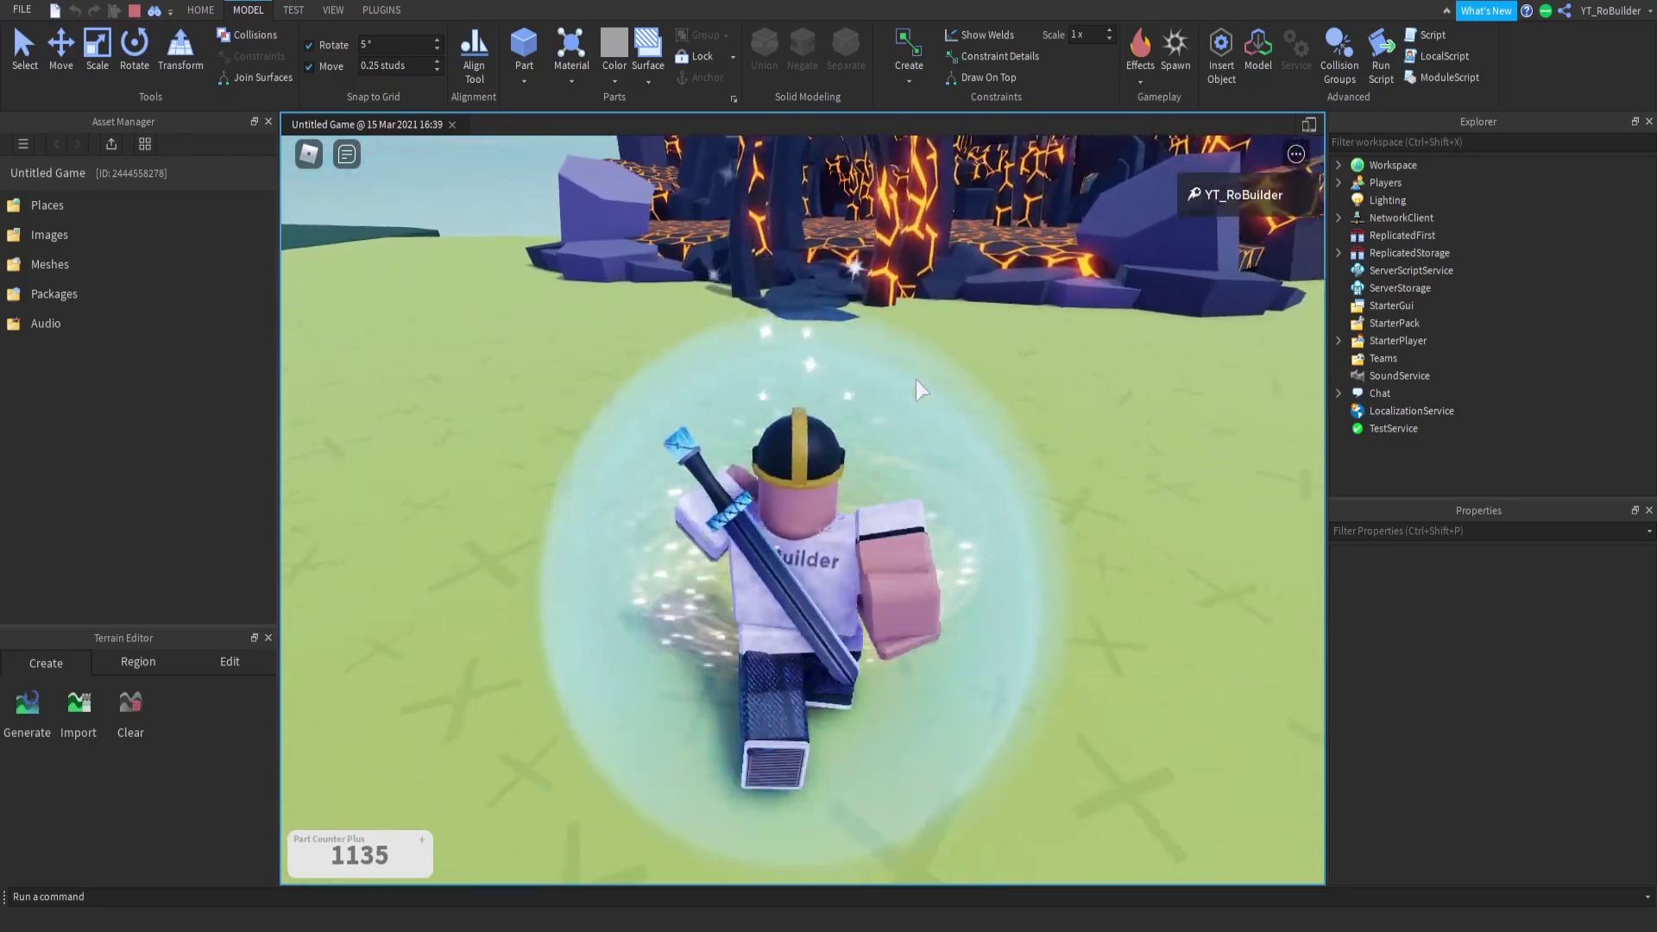
{"action": "key", "text": "w"}
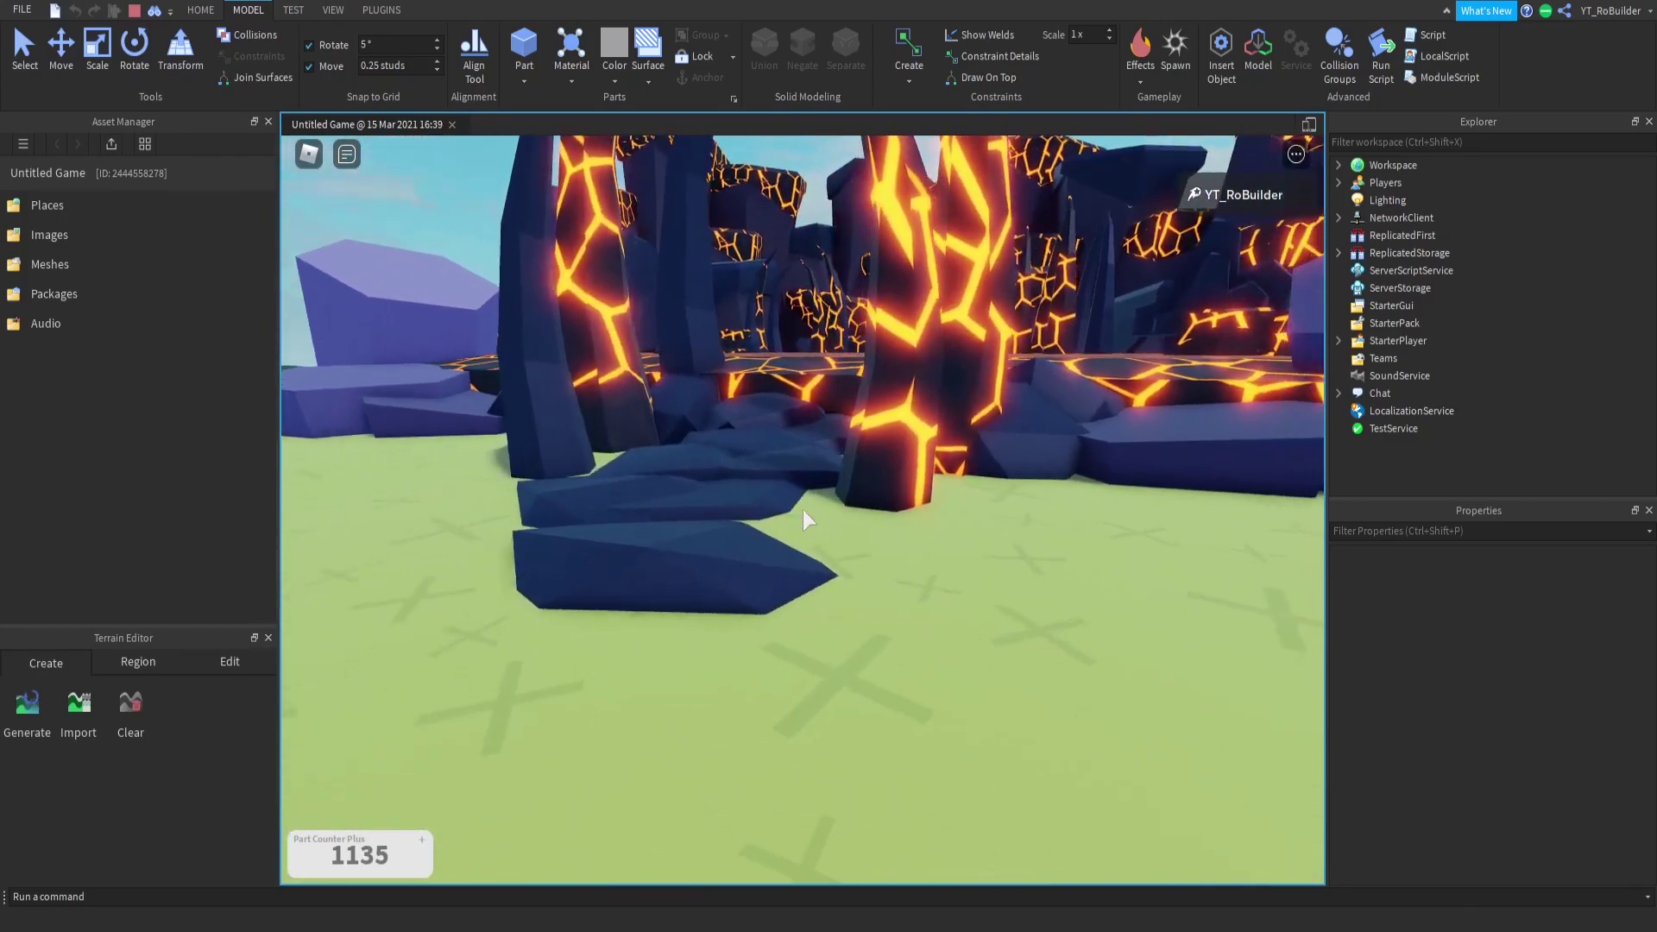
{"action": "scroll", "coordinate": [802, 518], "scroll_direction": "down", "scroll_amount": 5}
{"action": "key", "text": "w"}
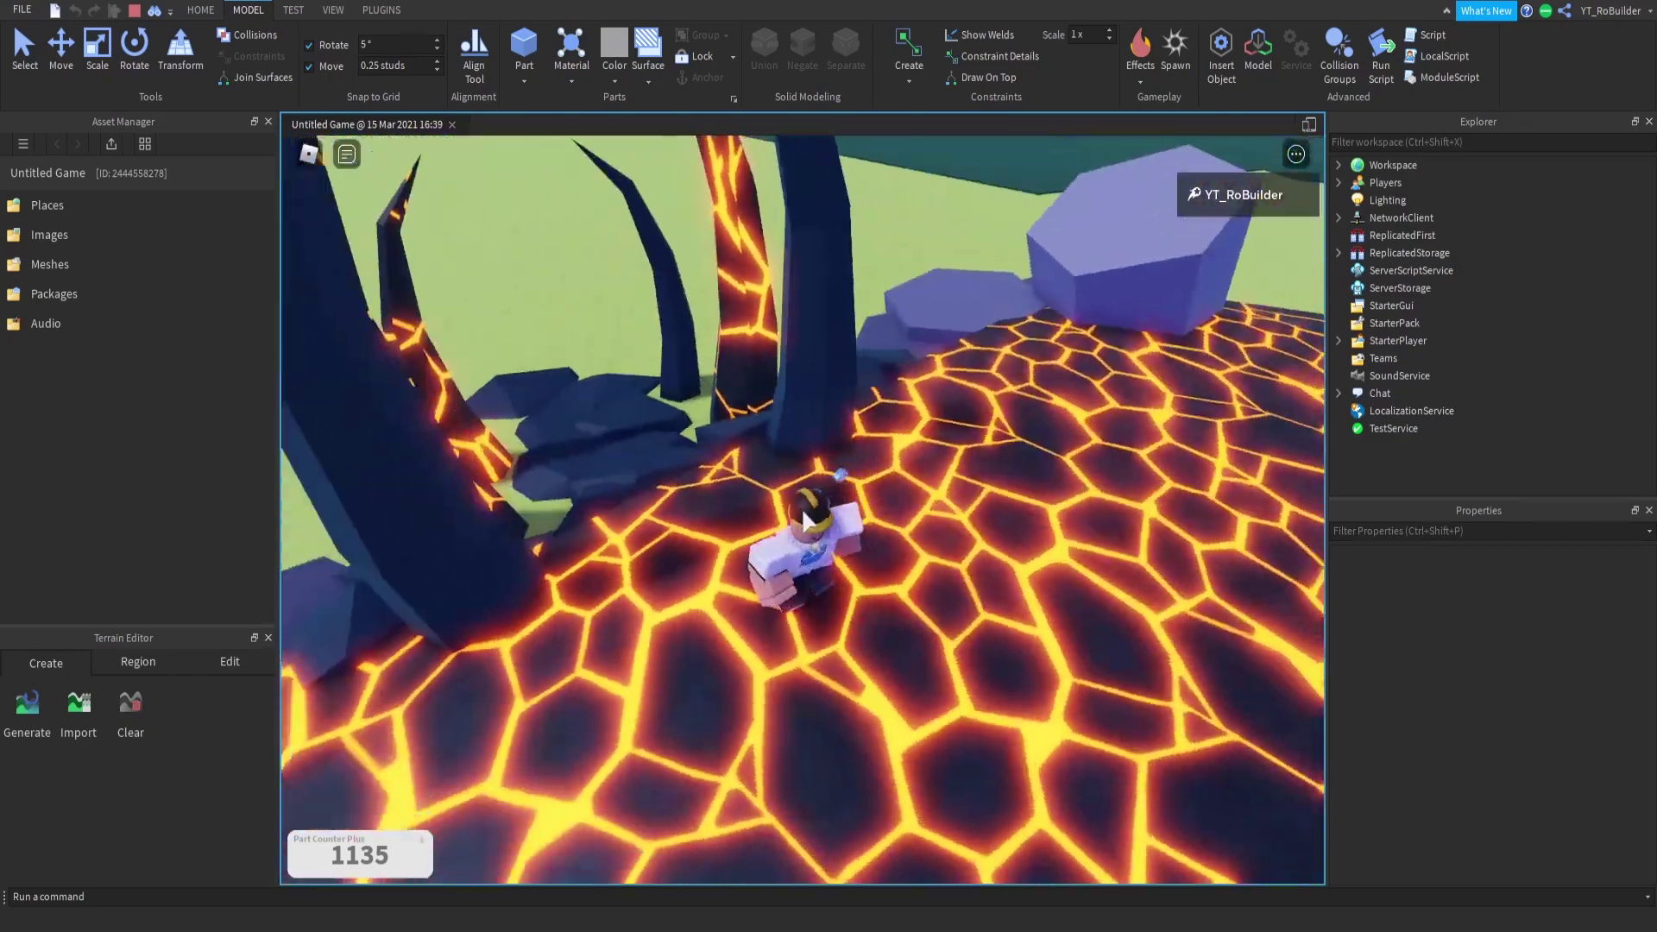
Step: Walk the character back out of the lava entrance and in again over the dark stones to test the path
{"action": "key", "text": "w"}
{"action": "right_click_drag", "start_coordinate": [803, 511], "coordinate": [803, 522]}
{"action": "key", "text": "s"}
{"action": "key", "text": "d"}
{"action": "key", "text": "w"}
{"action": "key", "text": "w"}
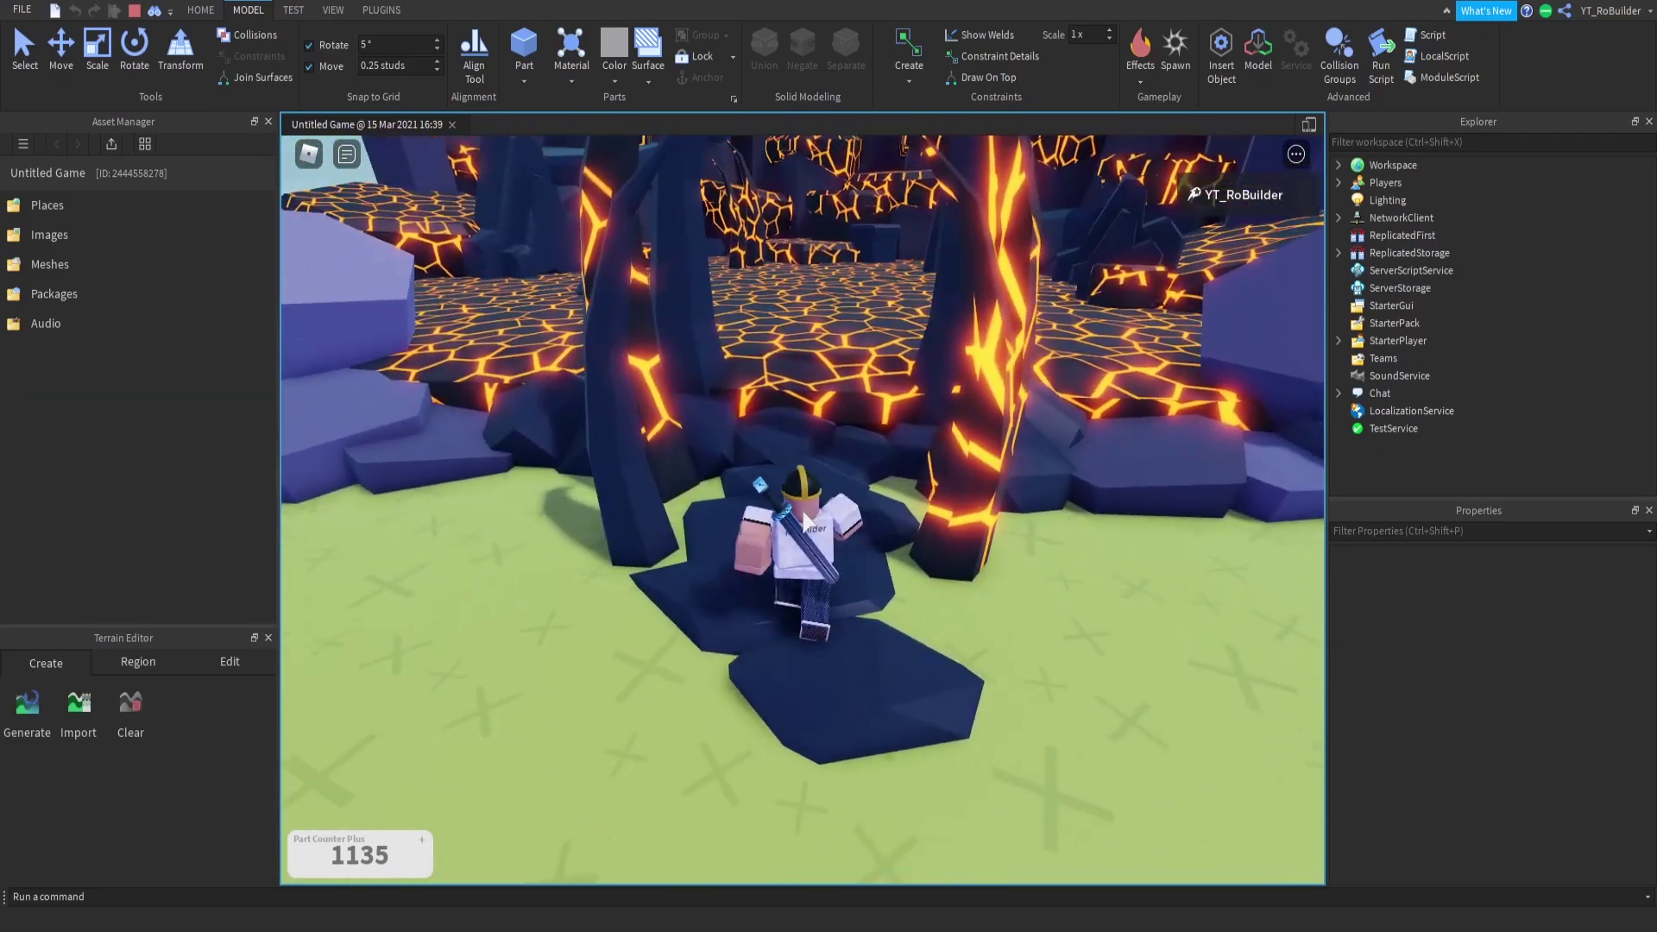
{"action": "key", "text": "w"}
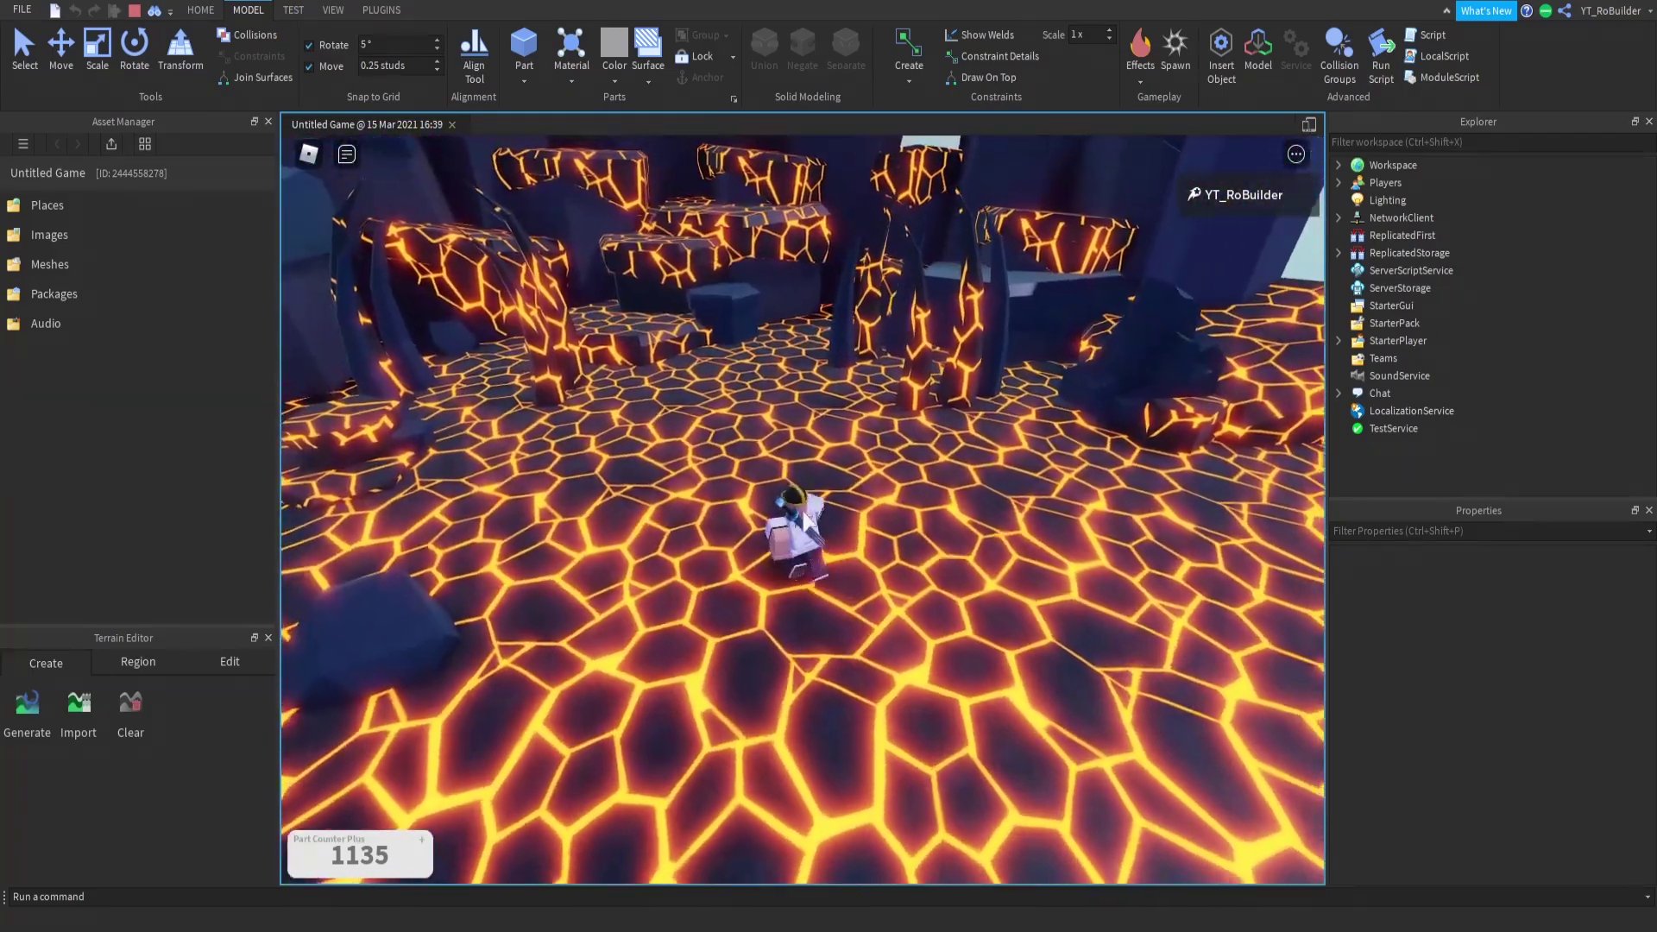
Step: Walk the character to the rear lava cliffs, jump onto a low ledge, and end the play test
{"action": "right_click_drag", "start_coordinate": [807, 522], "coordinate": [808, 522]}
{"action": "key", "text": "w"}
{"action": "scroll", "coordinate": [787, 414], "scroll_direction": "up", "scroll_amount": 4}
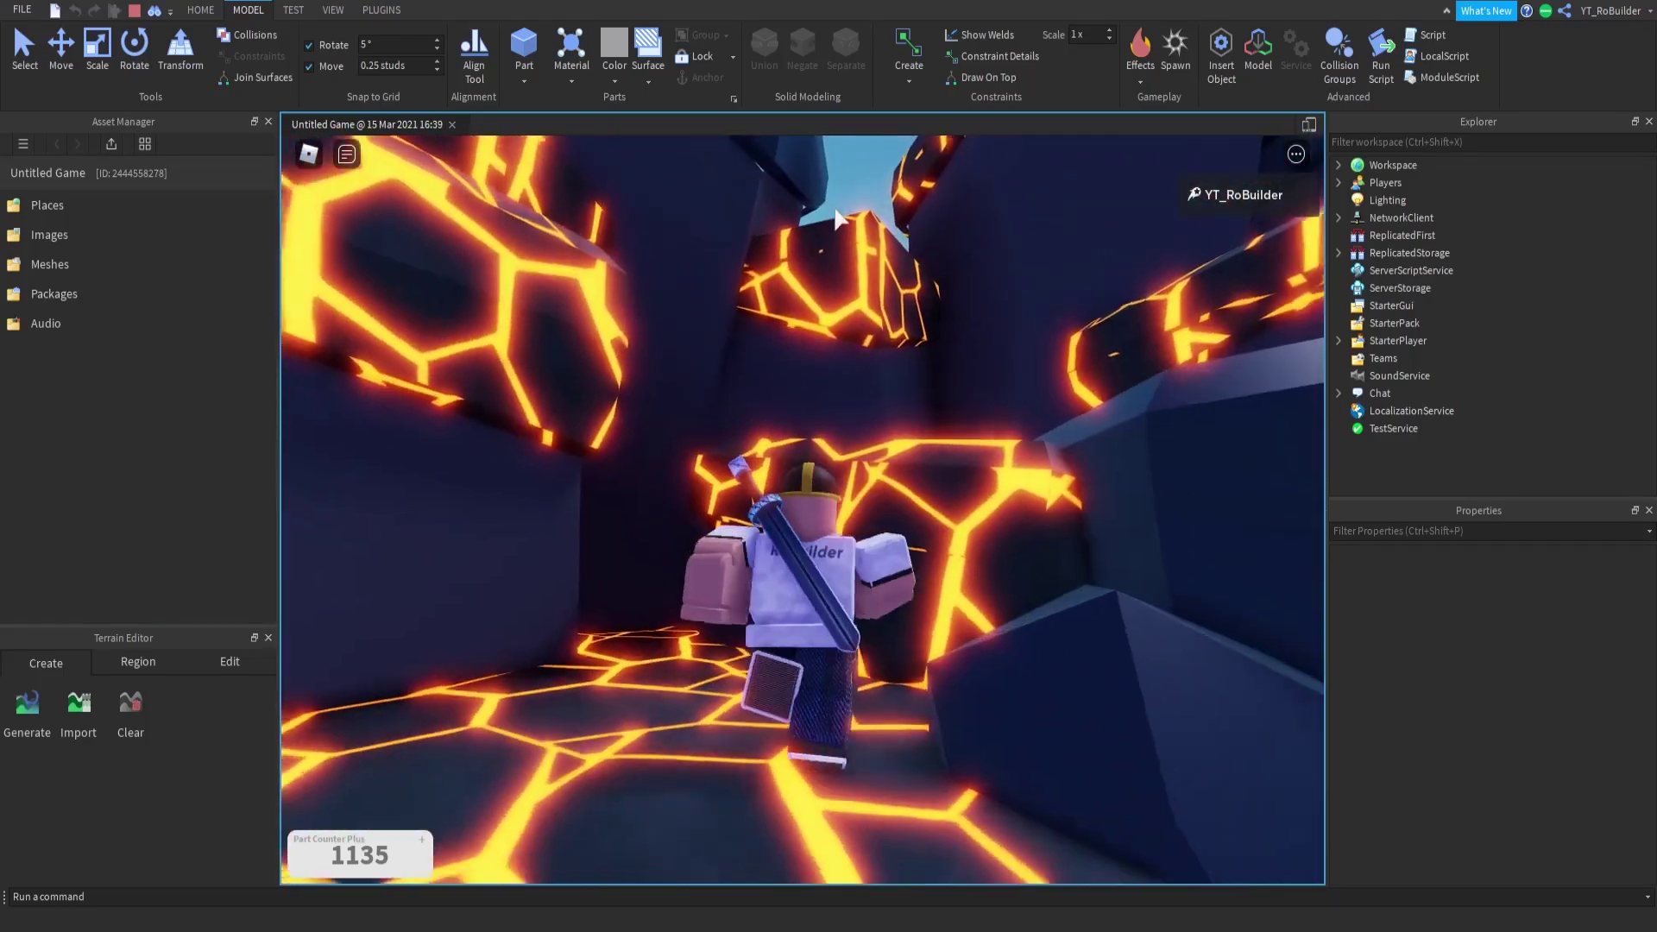
{"action": "key", "text": "space"}
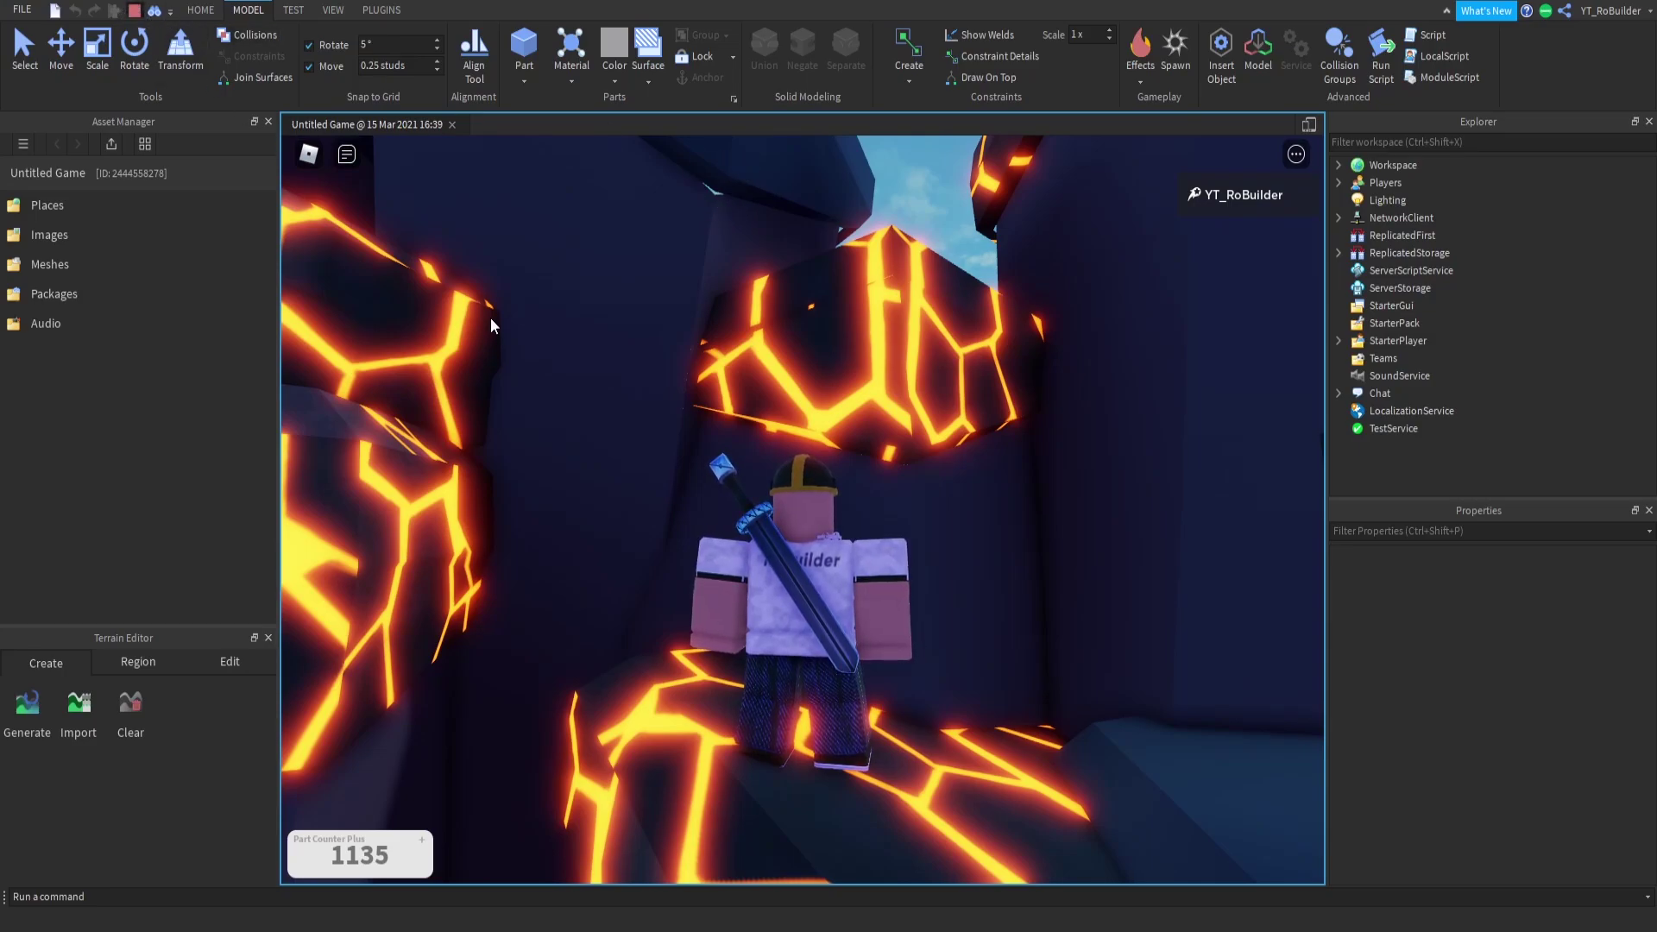
{"action": "key", "text": "shift+F5"}
Step: Select the LavaTop cap in the rear lava cliffs and adjust the rotation of the rock piece there
{"action": "scroll", "coordinate": [723, 427], "scroll_direction": "up", "scroll_amount": 8}
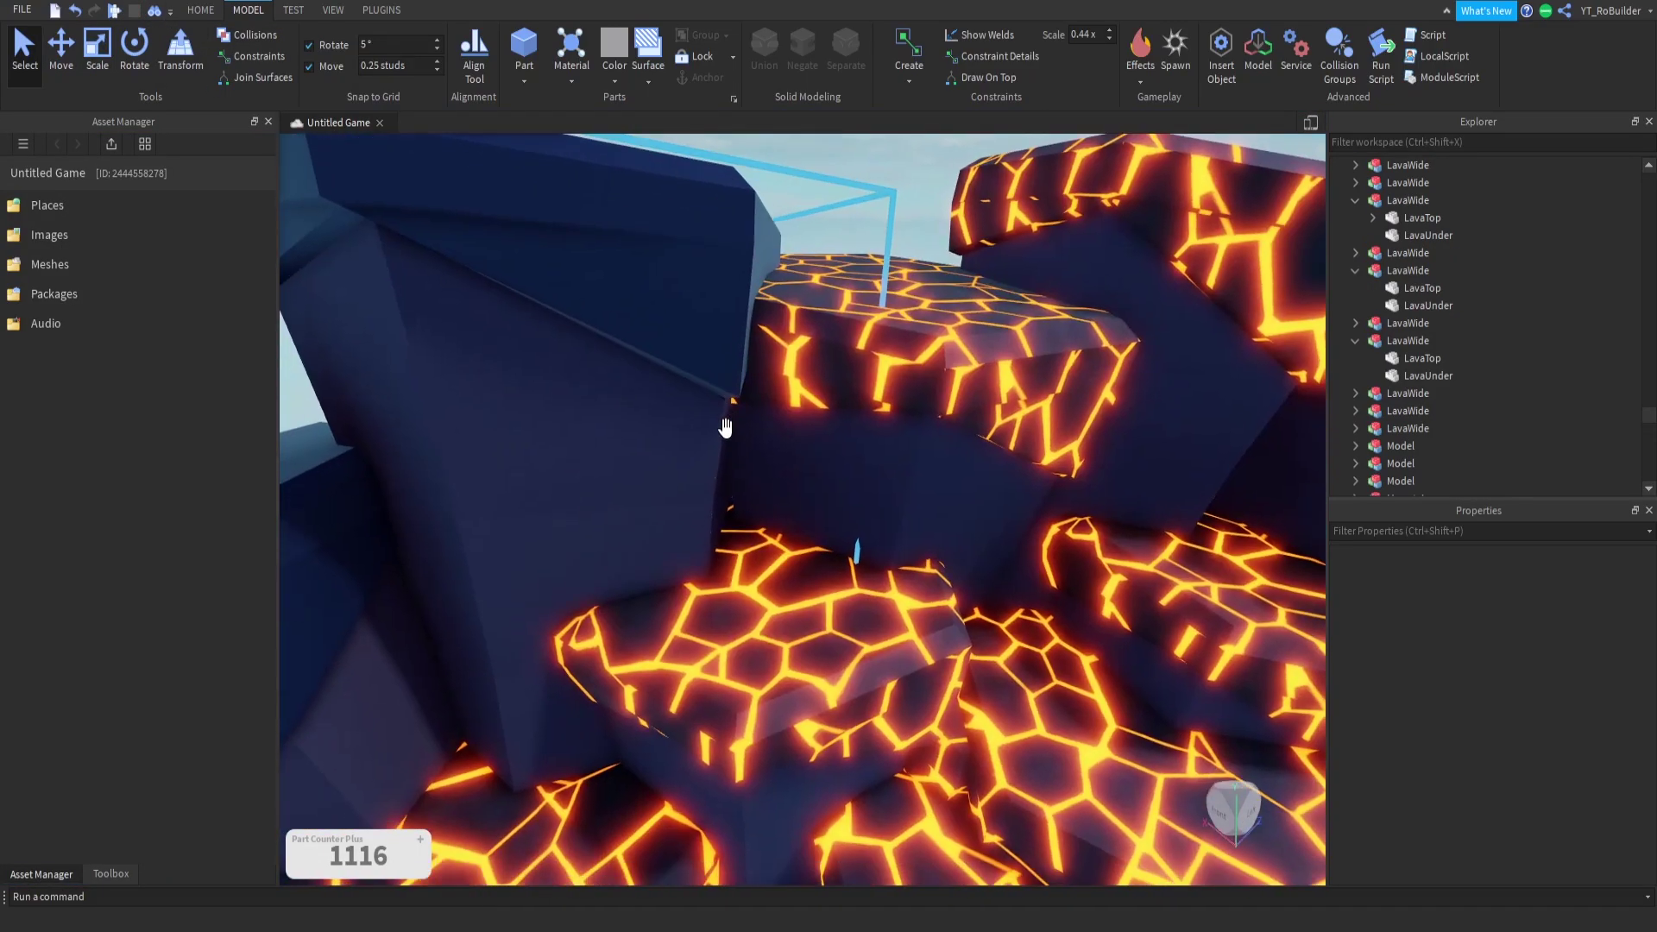
{"action": "scroll", "coordinate": [725, 427], "scroll_direction": "up", "scroll_amount": 10}
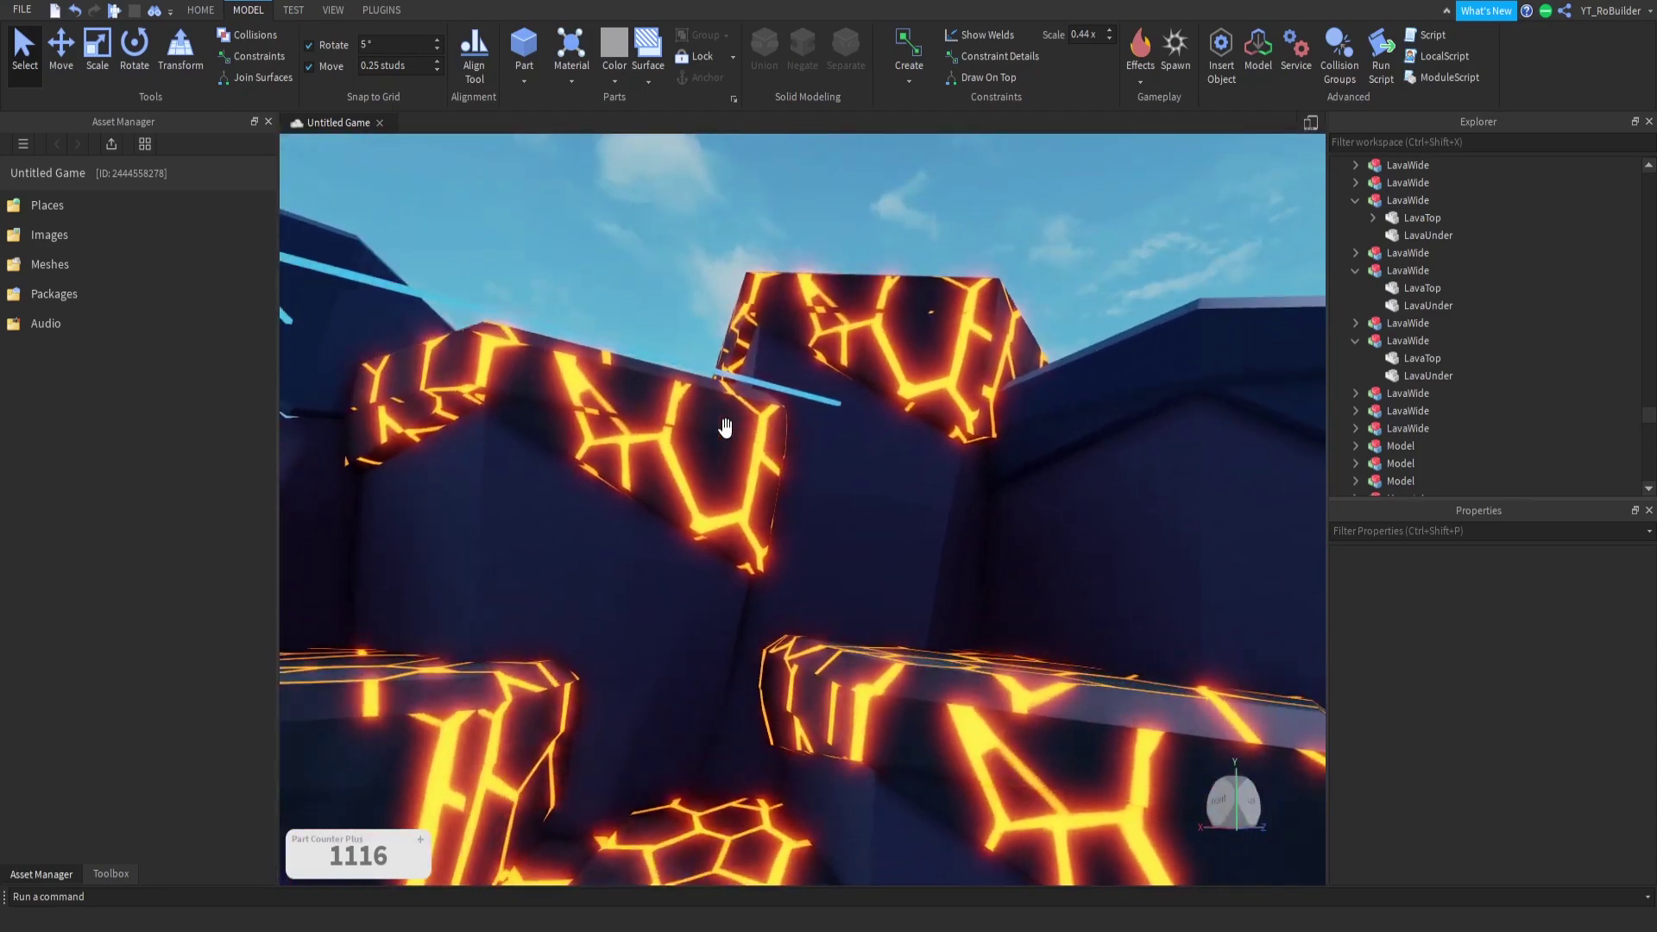
{"action": "scroll", "coordinate": [725, 427], "scroll_direction": "up", "scroll_amount": 3}
{"action": "left_click", "coordinate": [713, 345]}
{"action": "scroll", "coordinate": [713, 345], "scroll_direction": "down", "scroll_amount": 5}
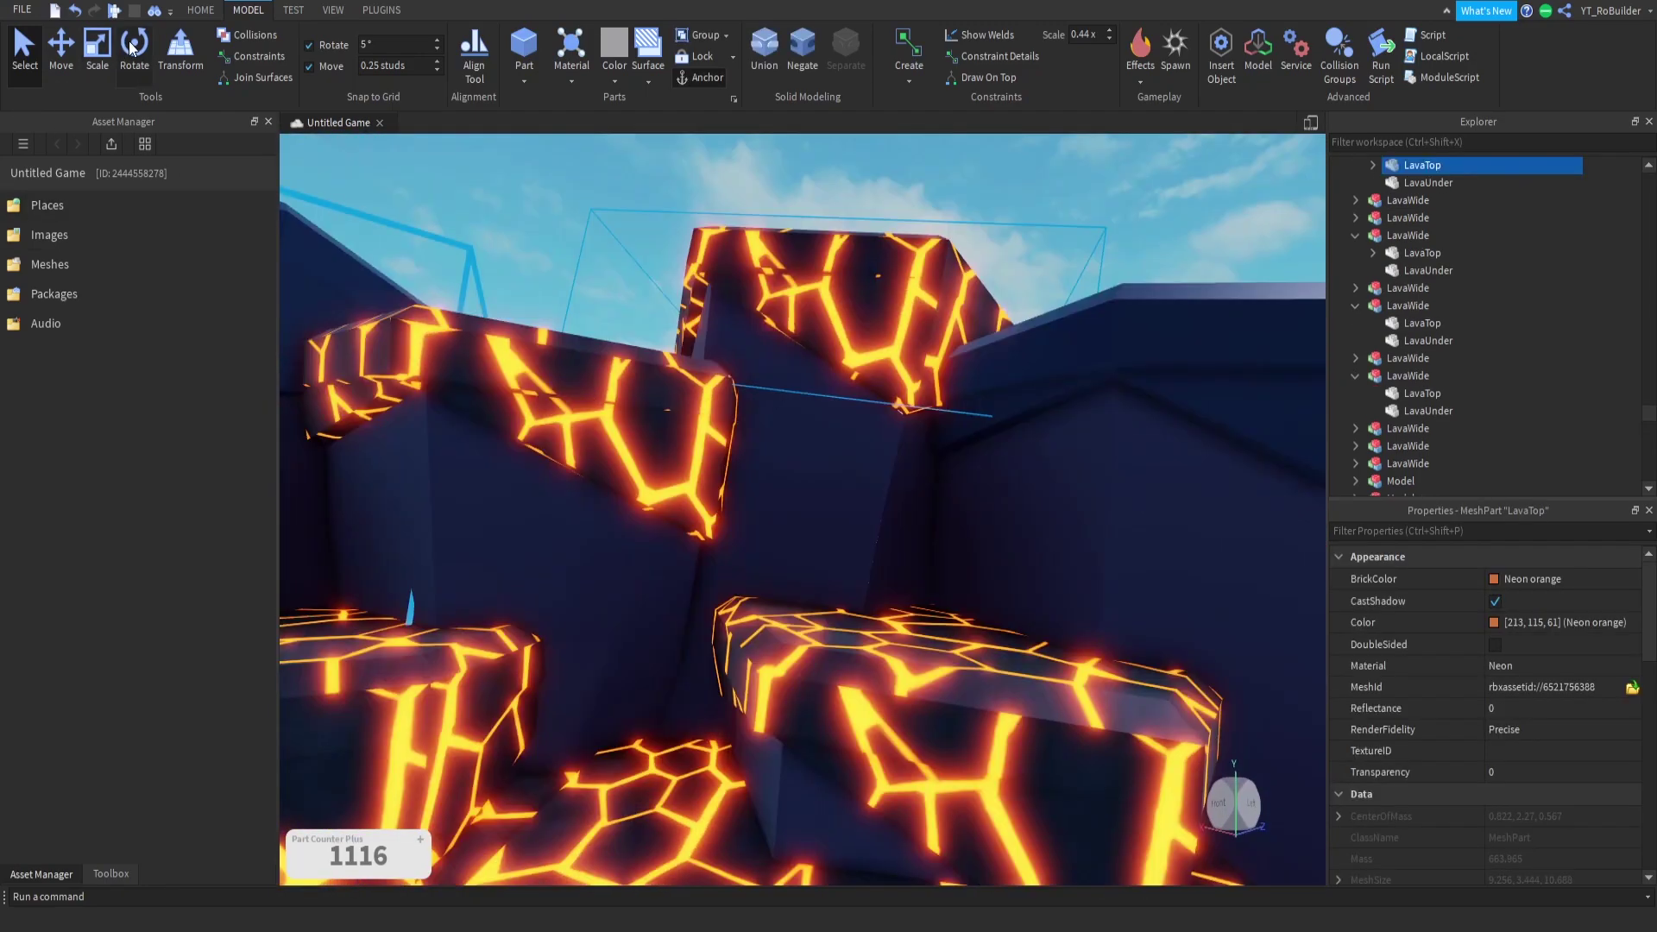
{"action": "right_click_drag", "start_coordinate": [809, 488], "coordinate": [831, 506]}
{"action": "left_click", "coordinate": [765, 429], "text": "alt"}
{"action": "left_click_drag", "start_coordinate": [732, 556], "coordinate": [729, 561]}
{"action": "right_click_drag", "start_coordinate": [728, 562], "coordinate": [727, 556]}
{"action": "scroll", "coordinate": [727, 559], "scroll_direction": "down", "scroll_amount": 10}
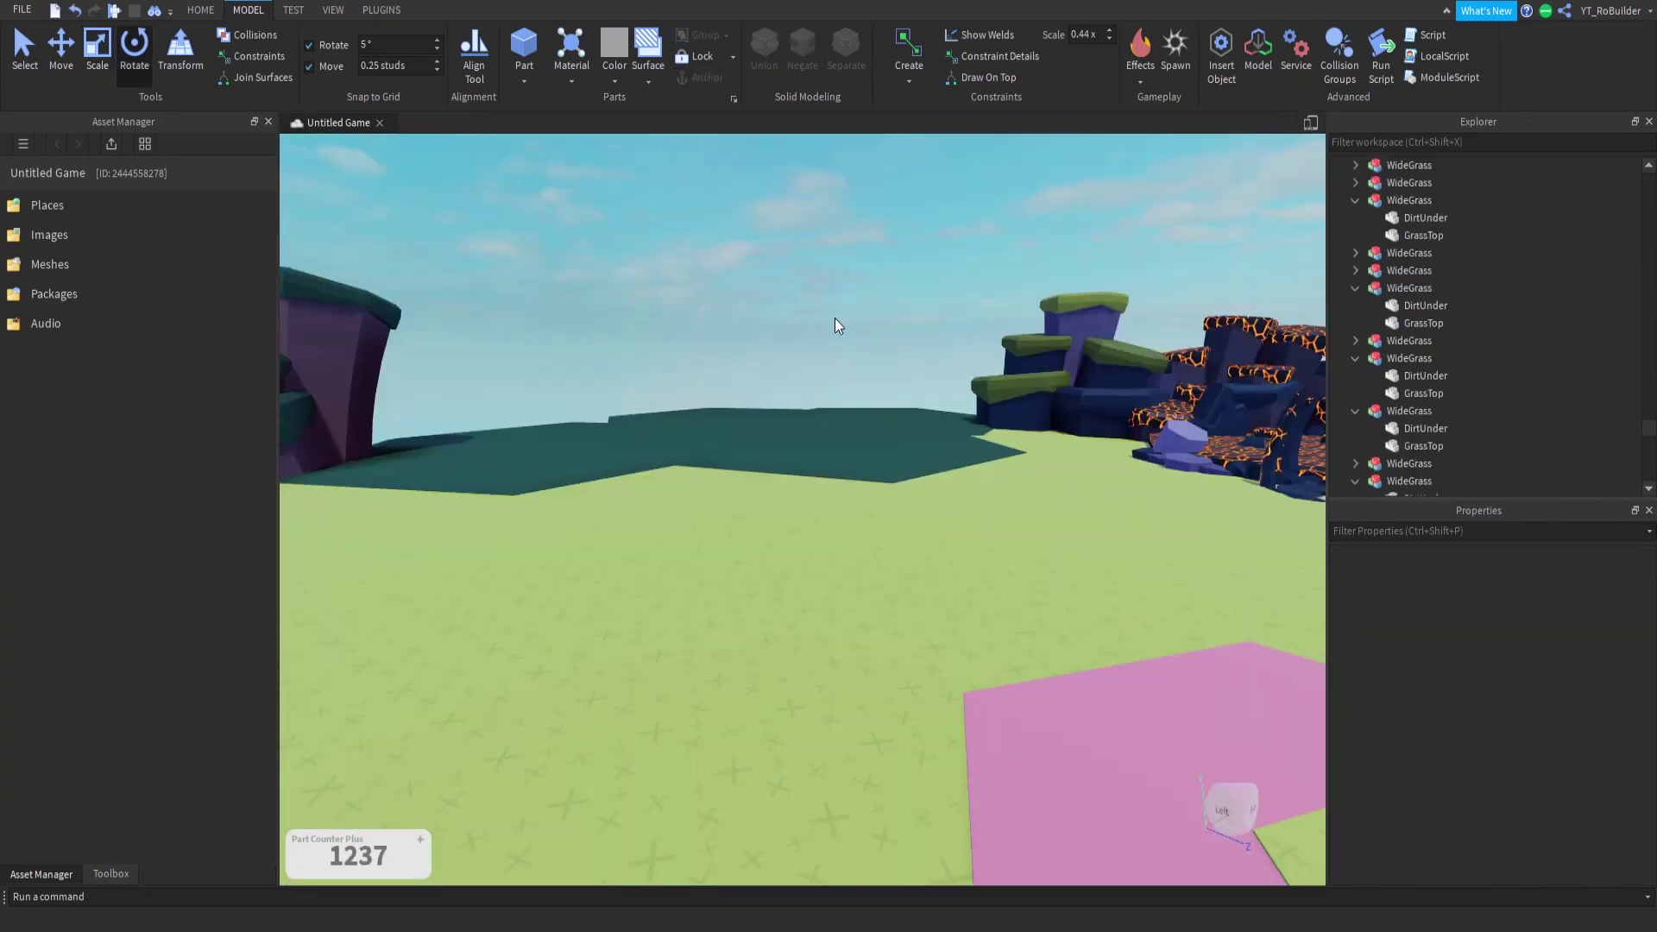
Step: Review the enlarged cliff border, start a play test, and walk the character off the pink ring onto the green ground
{"action": "right_click_drag", "start_coordinate": [707, 287], "coordinate": [706, 287]}
{"action": "scroll", "coordinate": [707, 287], "scroll_direction": "down", "scroll_amount": 10}
{"action": "scroll", "coordinate": [706, 287], "scroll_direction": "up", "scroll_amount": 4}
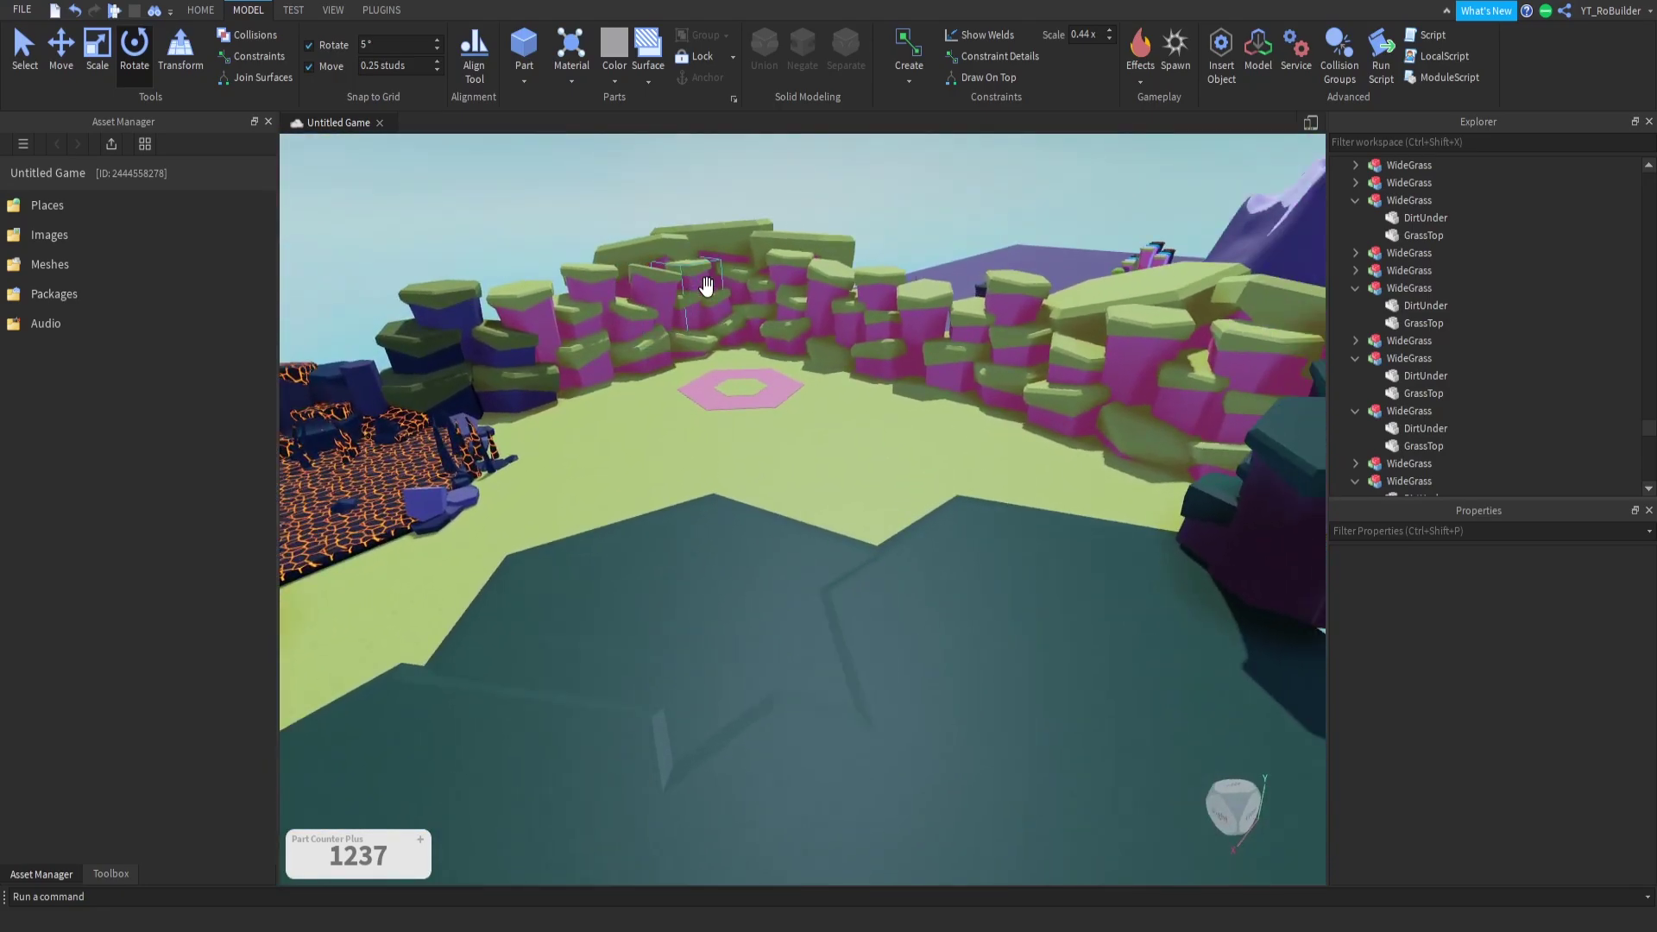
{"action": "scroll", "coordinate": [707, 287], "scroll_direction": "up", "scroll_amount": 6}
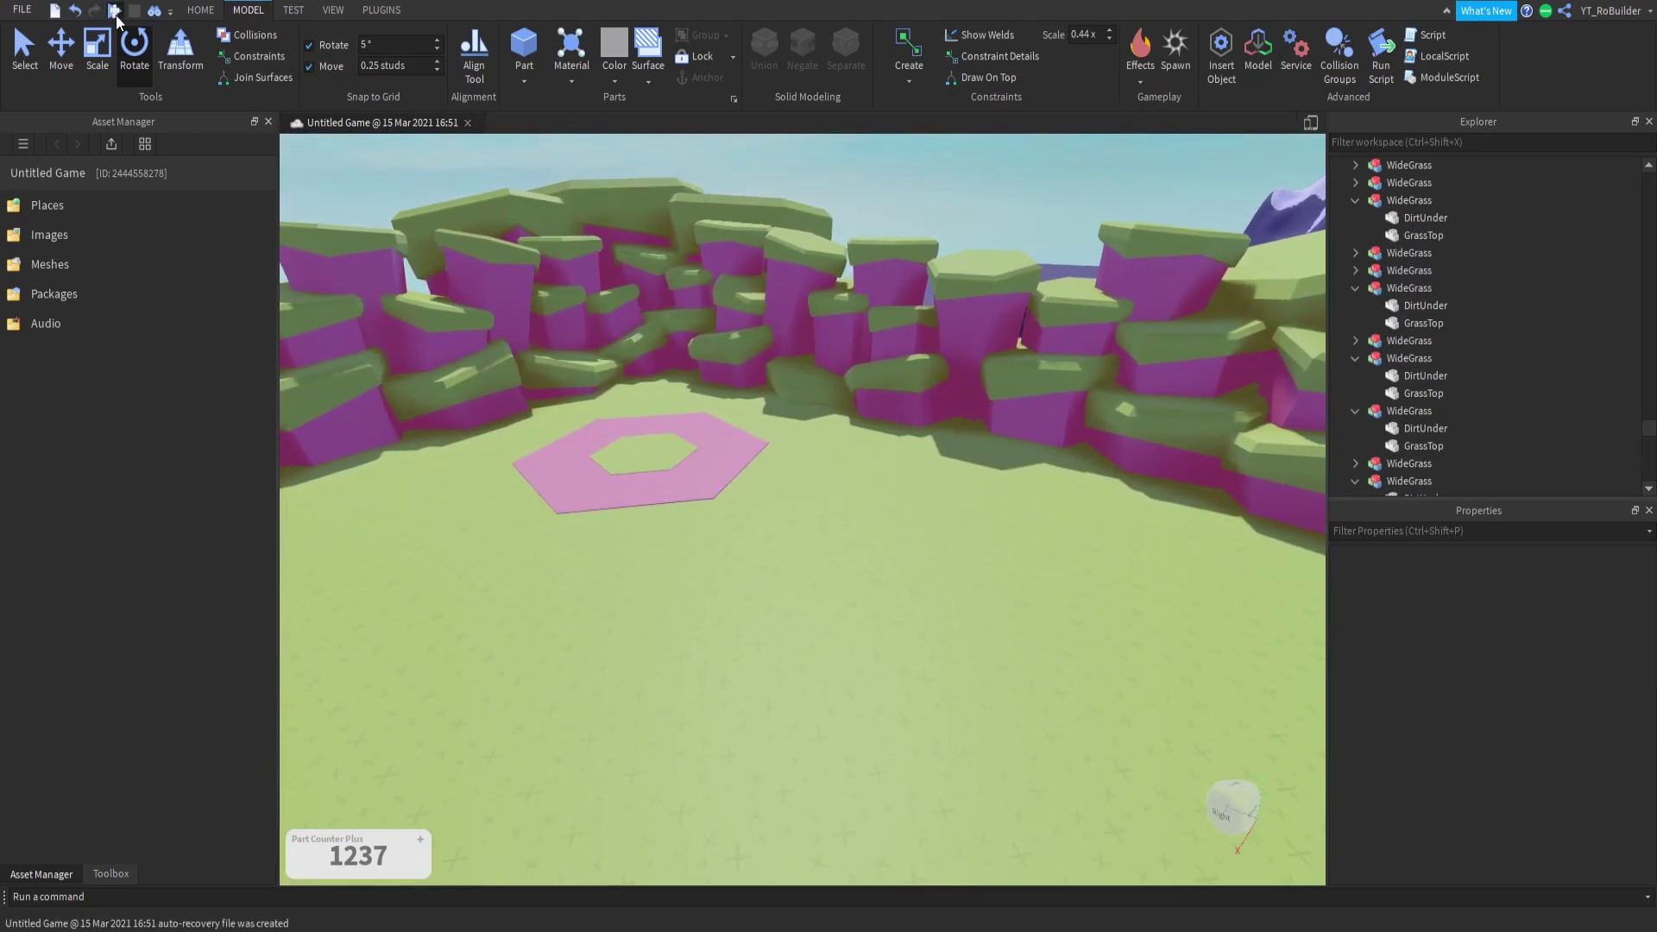
{"action": "left_click", "coordinate": [116, 14]}
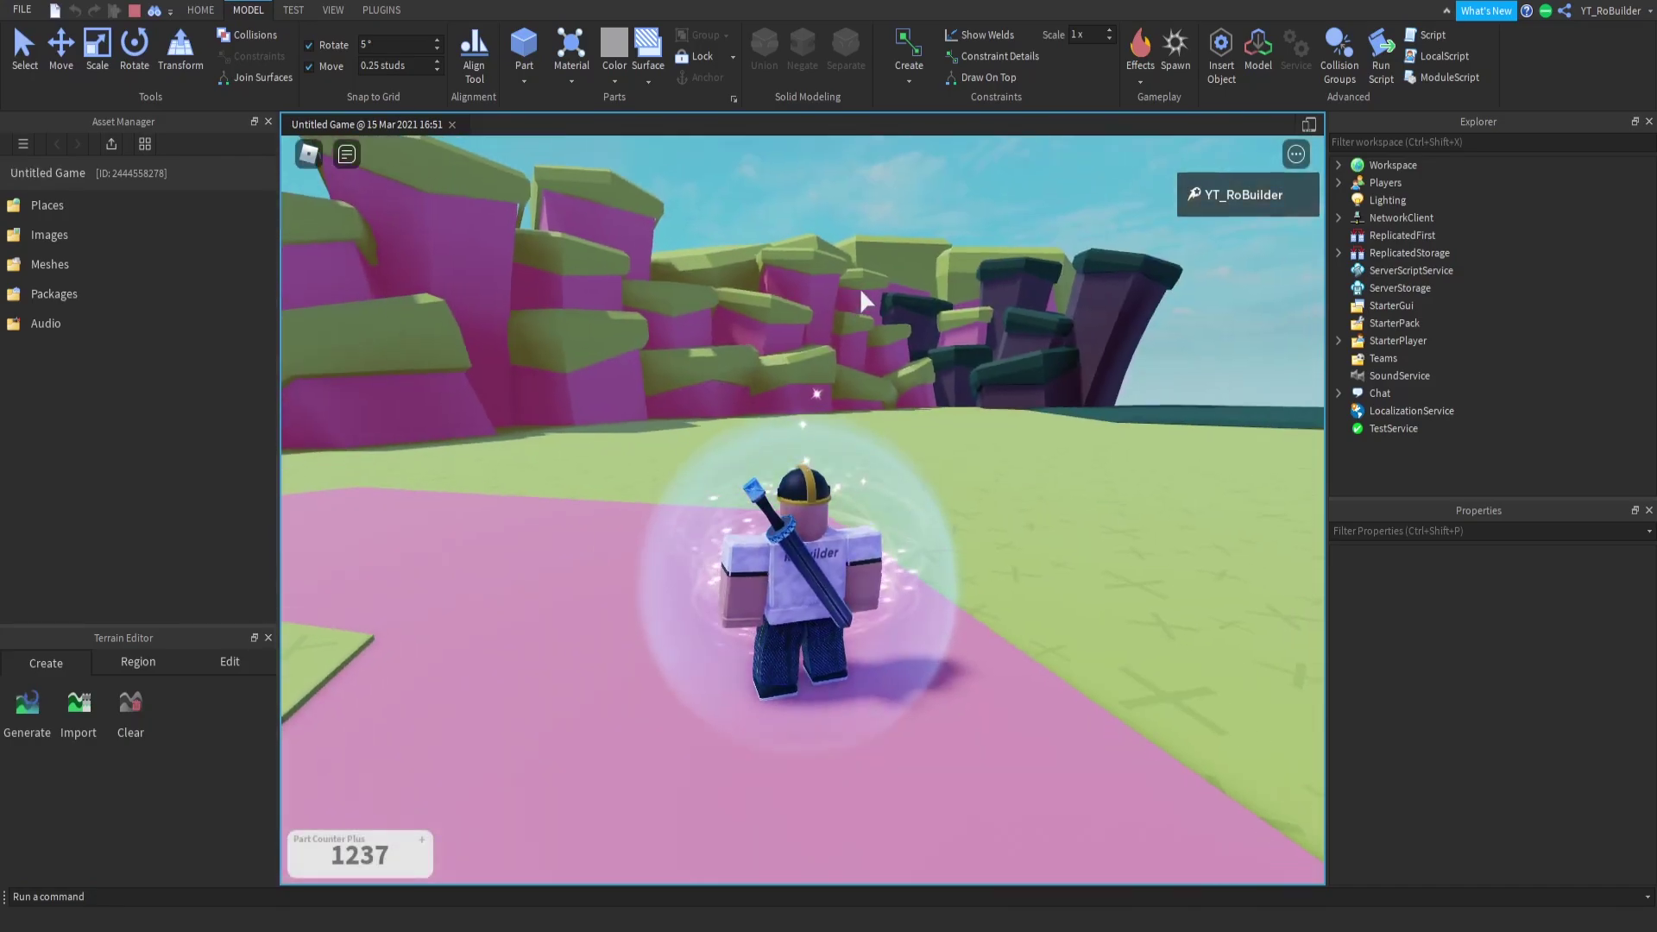
{"action": "right_click_drag", "start_coordinate": [931, 358], "coordinate": [970, 354]}
{"action": "scroll", "coordinate": [931, 358], "scroll_direction": "down", "scroll_amount": 5}
{"action": "key", "text": "w"}
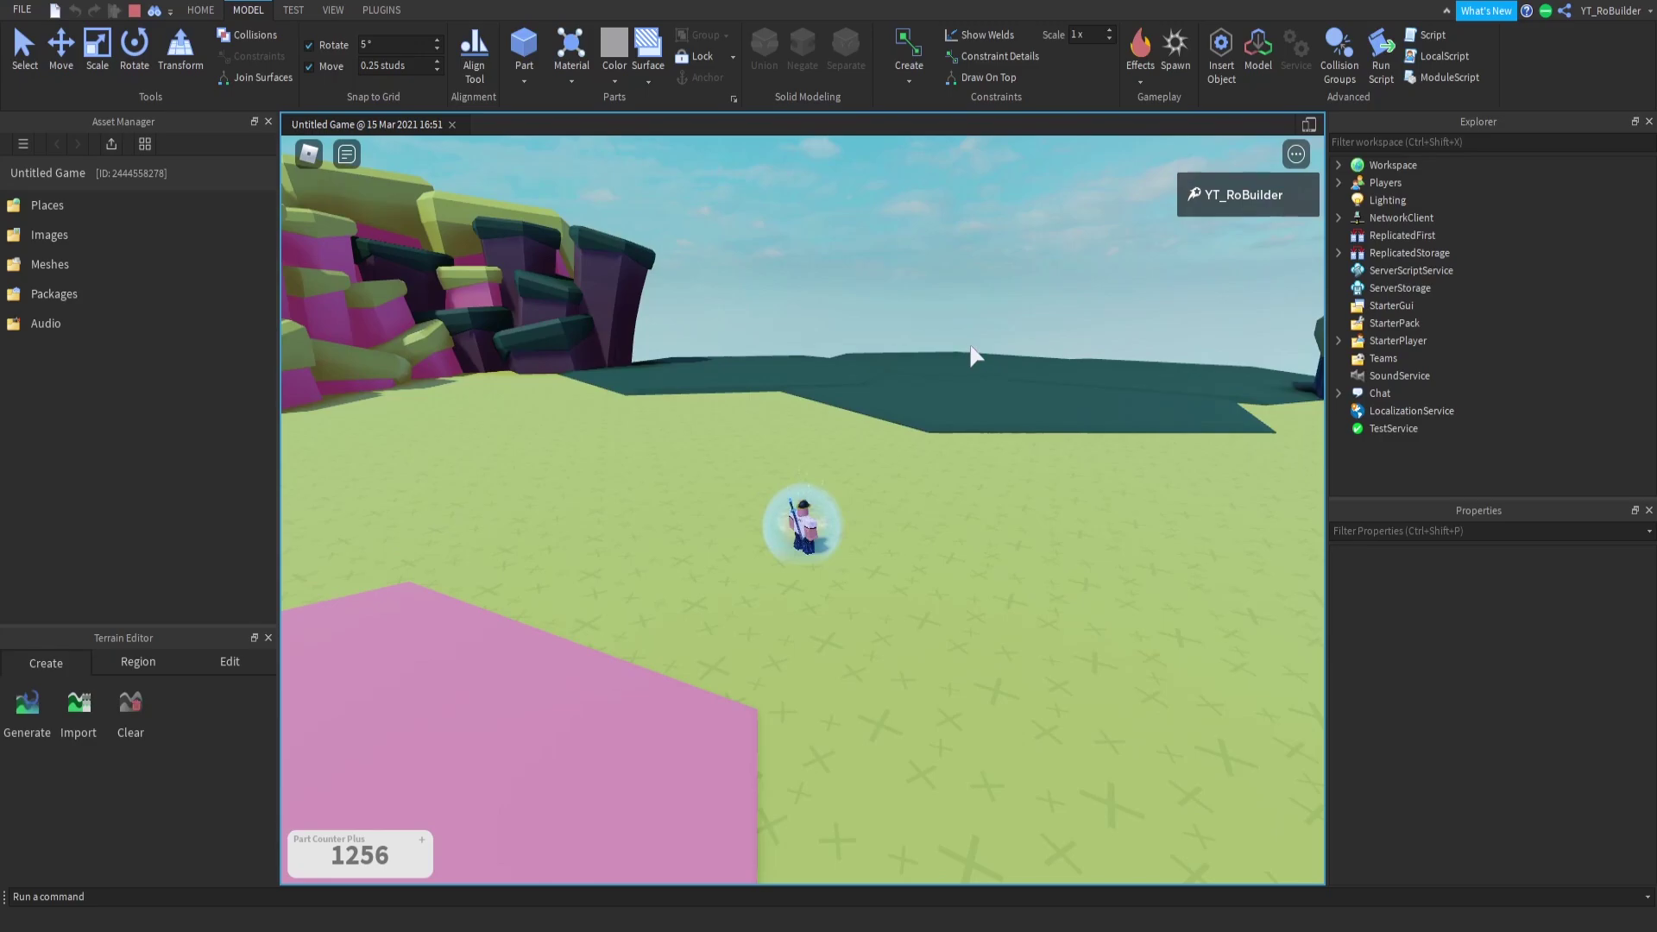
Step: Look around the map from the green ground at the pink cliffs, dark woods ground and lava area
{"action": "right_click_drag", "start_coordinate": [755, 401], "coordinate": [756, 401]}
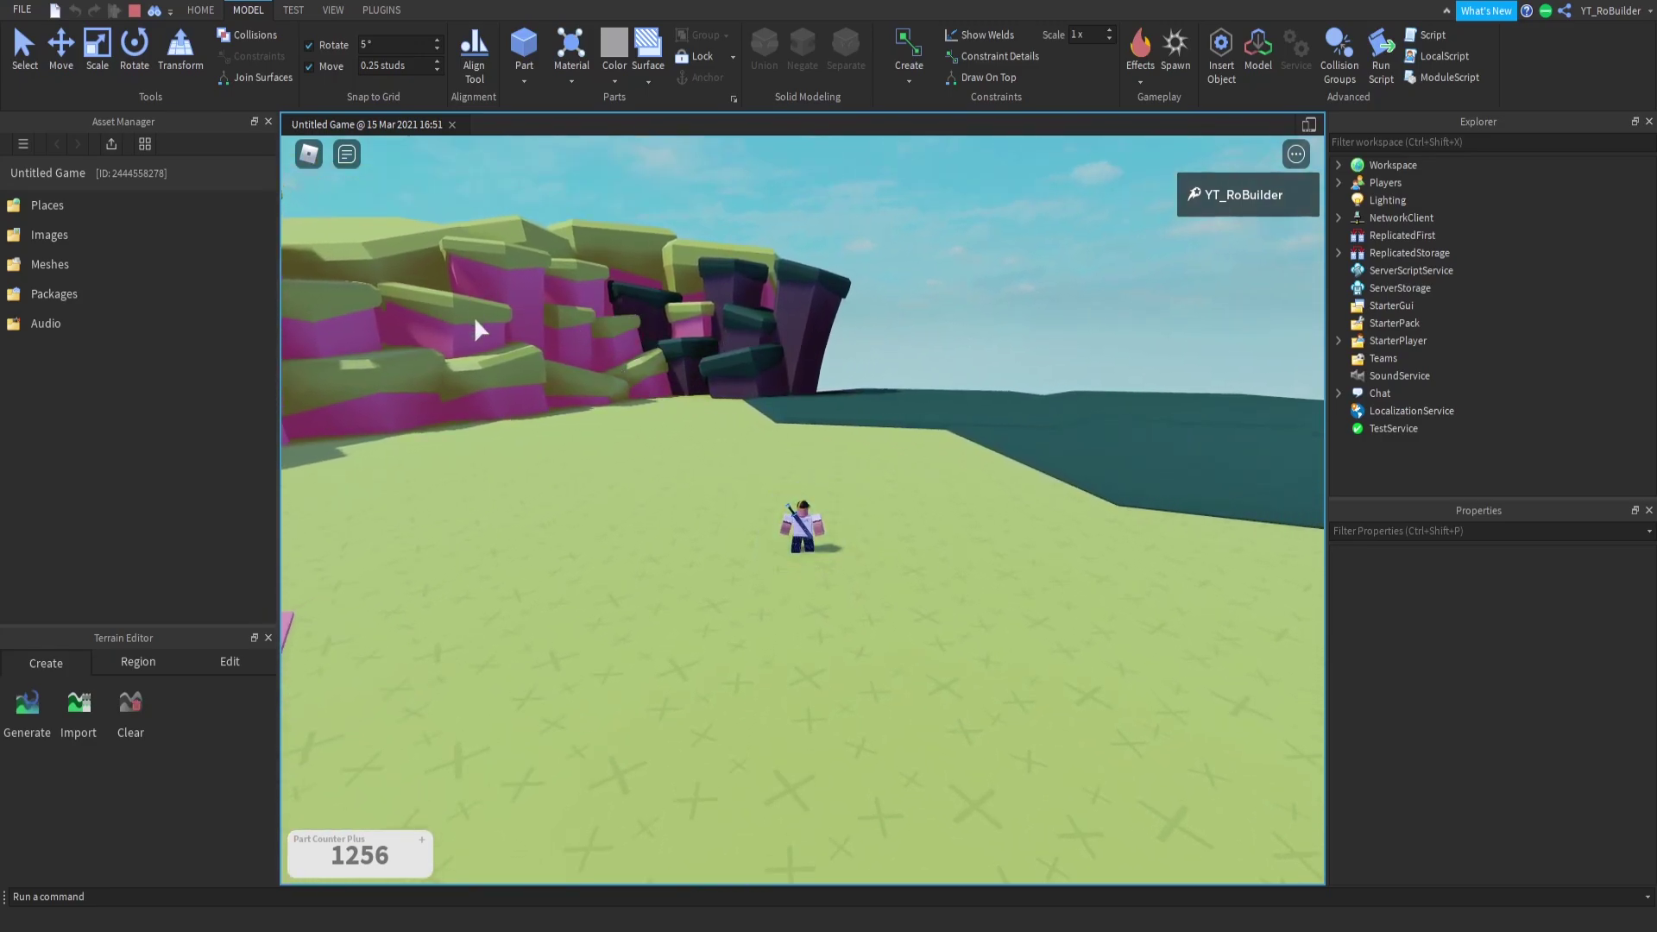
{"action": "key", "text": "w"}
{"action": "right_click_drag", "start_coordinate": [924, 356], "coordinate": [924, 356]}
{"action": "right_click_drag", "start_coordinate": [1034, 362], "coordinate": [1034, 362]}
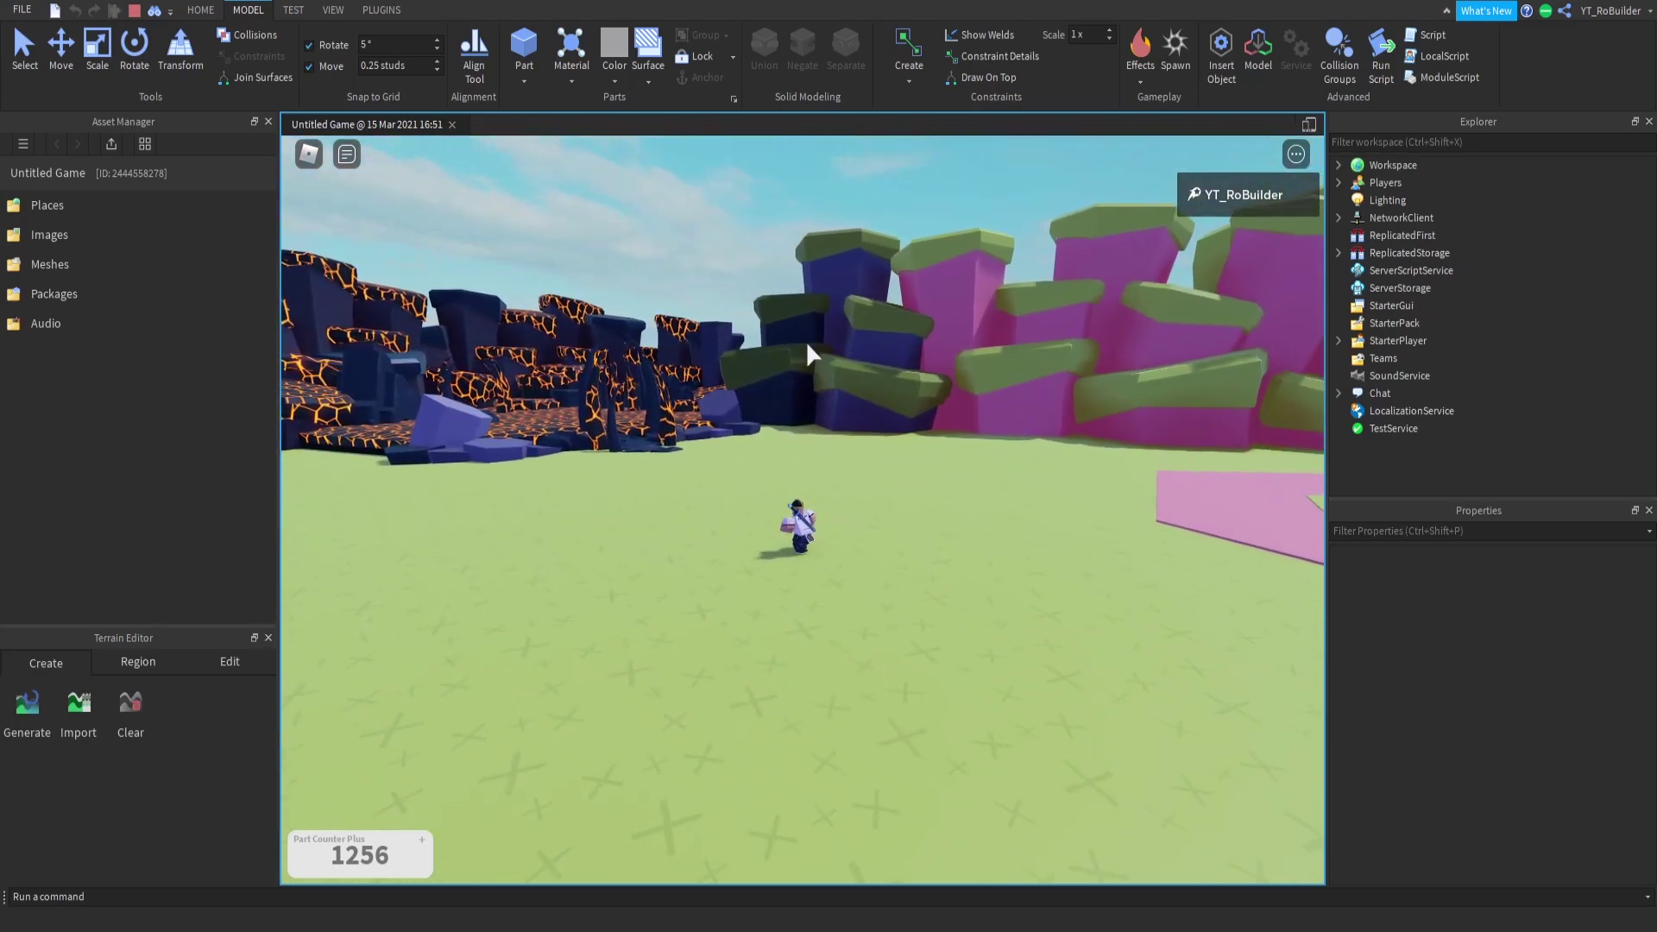
{"action": "right_click_drag", "start_coordinate": [723, 360], "coordinate": [723, 360]}
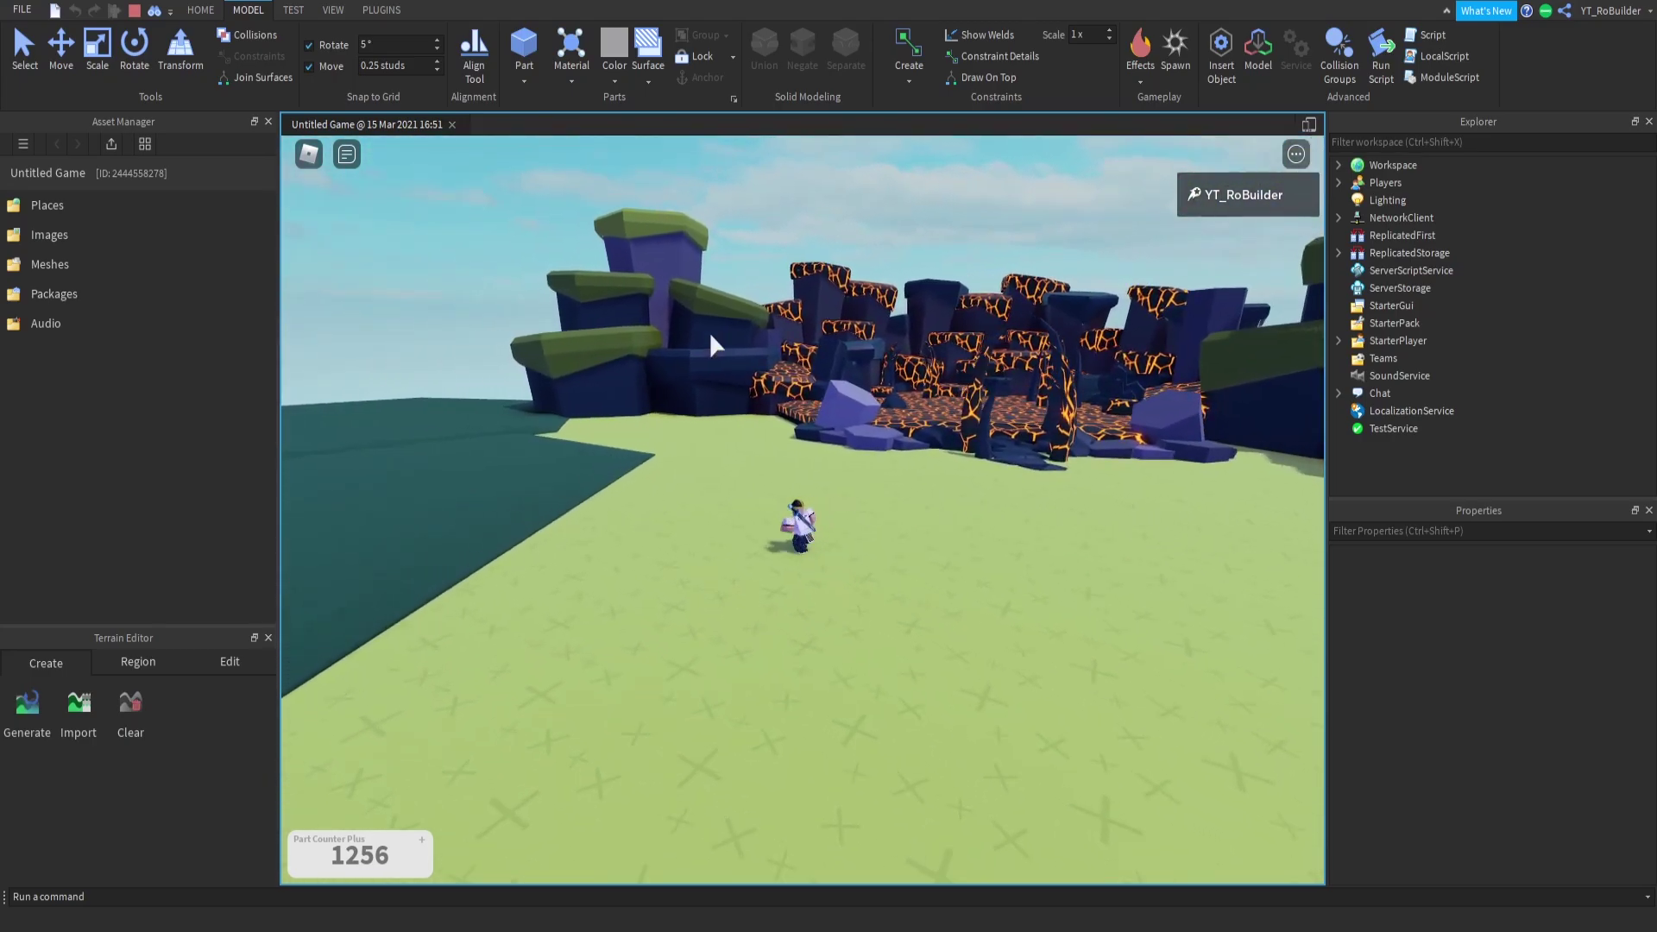
{"action": "right_click_drag", "start_coordinate": [840, 379], "coordinate": [841, 379]}
Step: Walk the character along and onto the dark green woods ground to judge the size of the empty area
{"action": "key", "text": "s"}
{"action": "scroll", "coordinate": [840, 379], "scroll_direction": "up", "scroll_amount": 7}
{"action": "scroll", "coordinate": [841, 380], "scroll_direction": "down", "scroll_amount": 10}
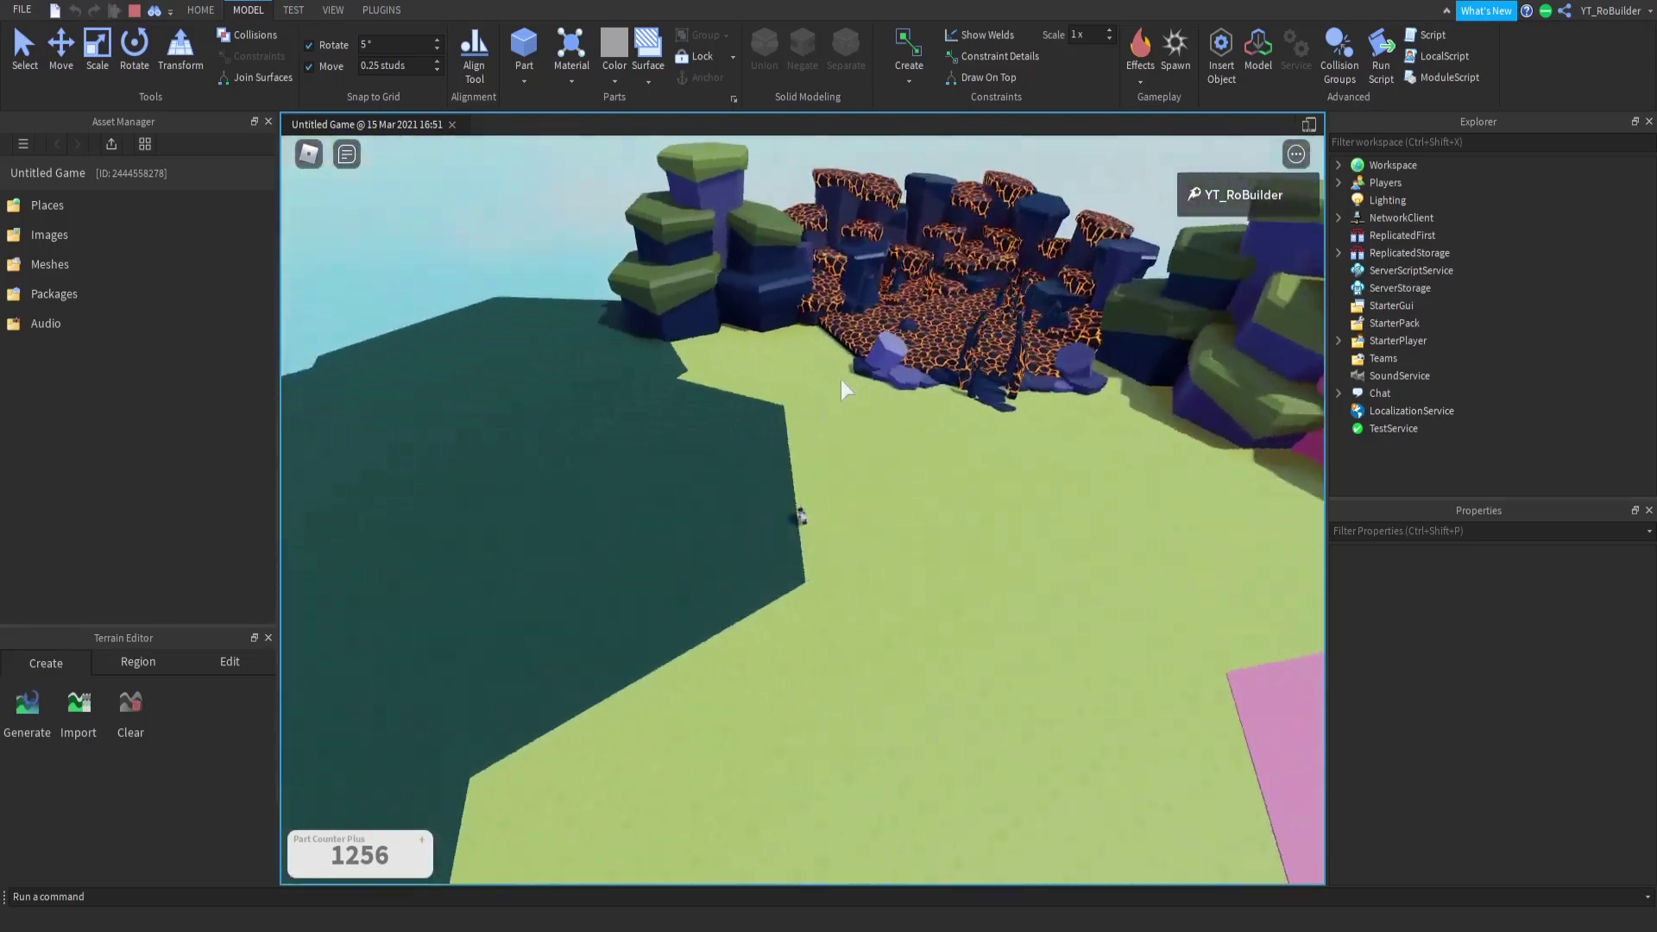
{"action": "key", "text": "w"}
{"action": "key", "text": "a"}
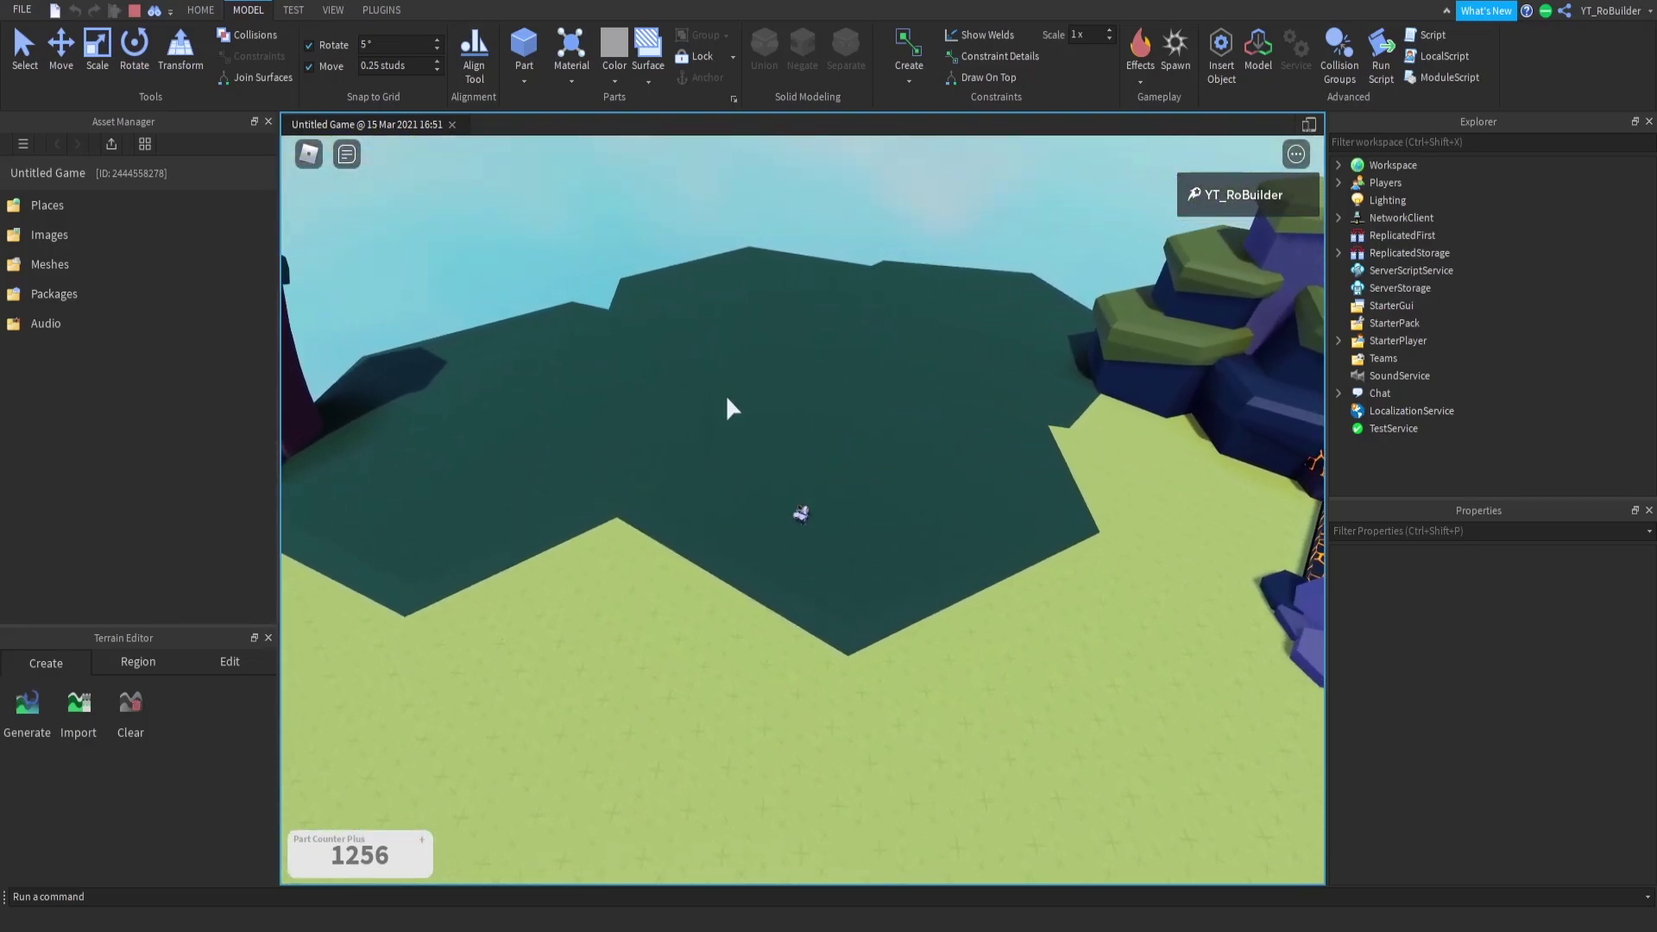
{"action": "key", "text": "d"}
{"action": "key", "text": "s"}
{"action": "right_click_drag", "start_coordinate": [715, 448], "coordinate": [715, 448]}
{"action": "key", "text": "d"}
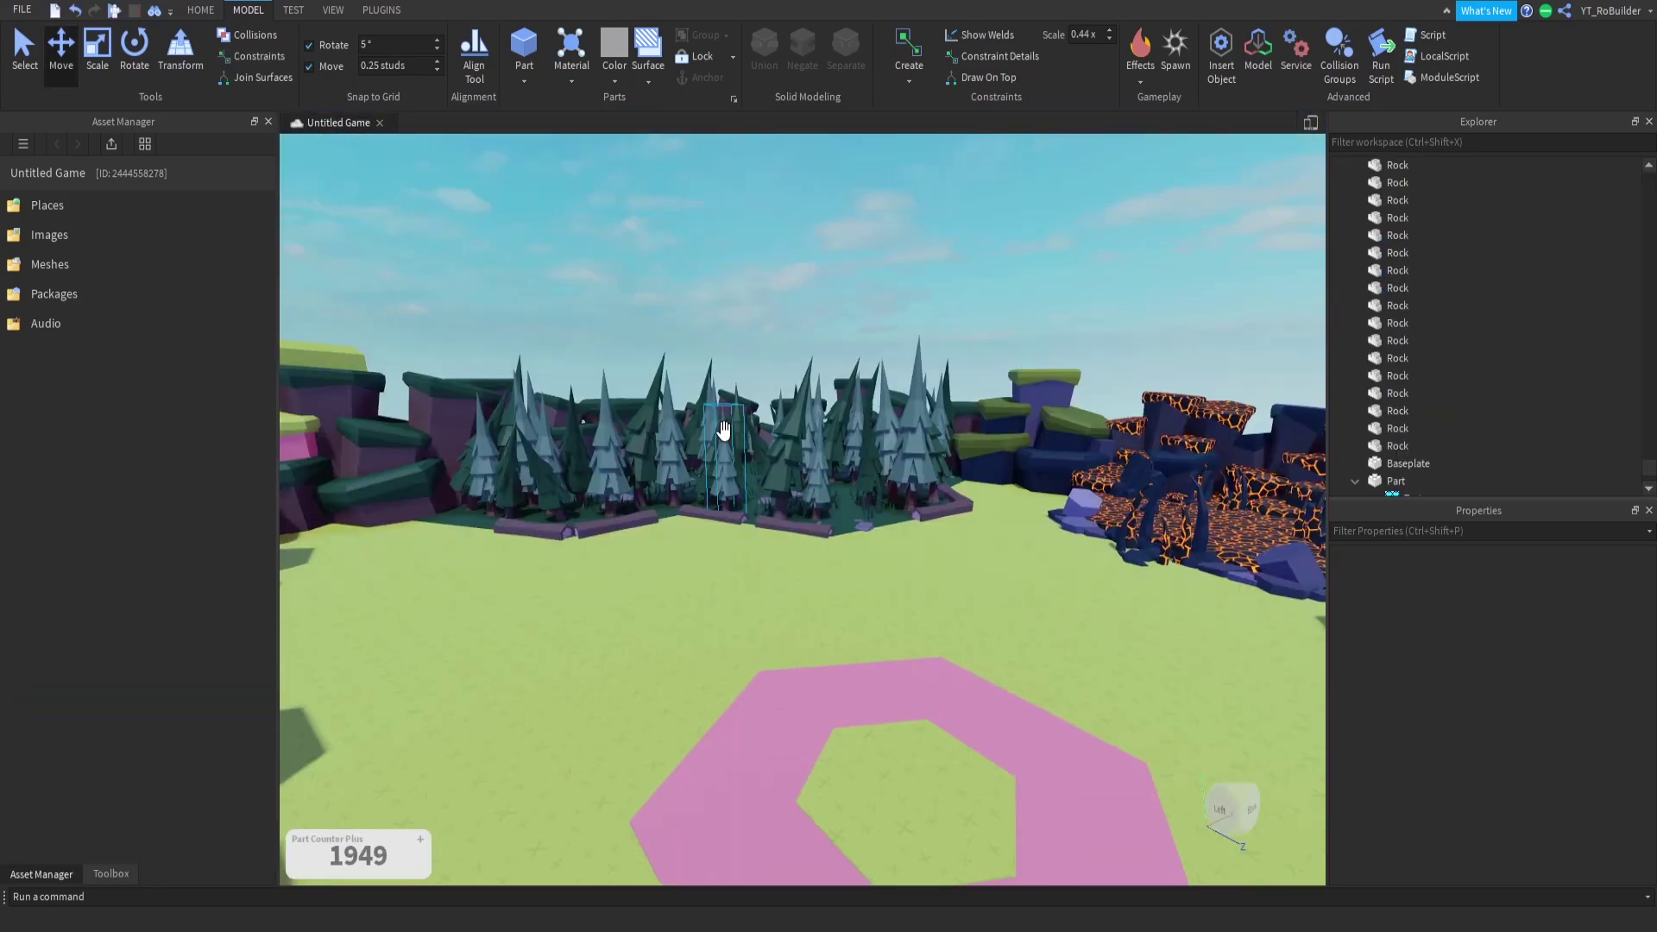
Step: Duplicate a dark log from the front edge of the dark woods and place the copy among the trees
{"action": "scroll", "coordinate": [723, 431], "scroll_direction": "up", "scroll_amount": 5}
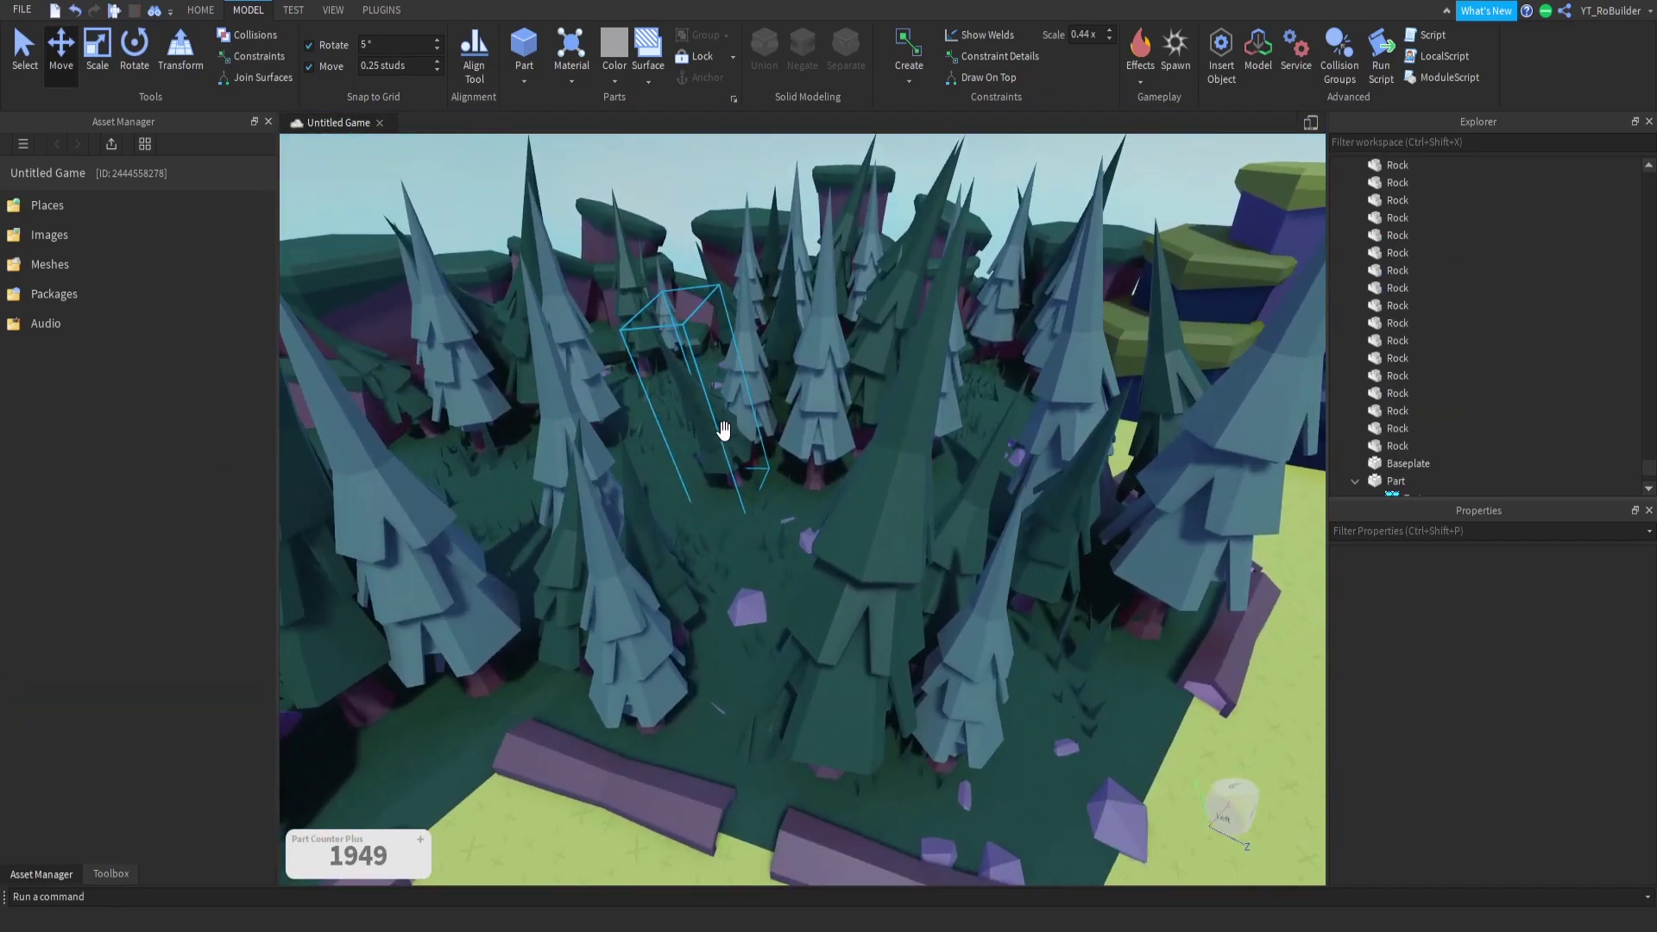
{"action": "left_click", "coordinate": [649, 765]}
{"action": "scroll", "coordinate": [660, 767], "scroll_direction": "up", "scroll_amount": 3}
{"action": "key", "text": "ctrl+d"}
{"action": "left_click_drag", "start_coordinate": [744, 693], "coordinate": [786, 540]}
{"action": "right_click_drag", "start_coordinate": [786, 540], "coordinate": [786, 540]}
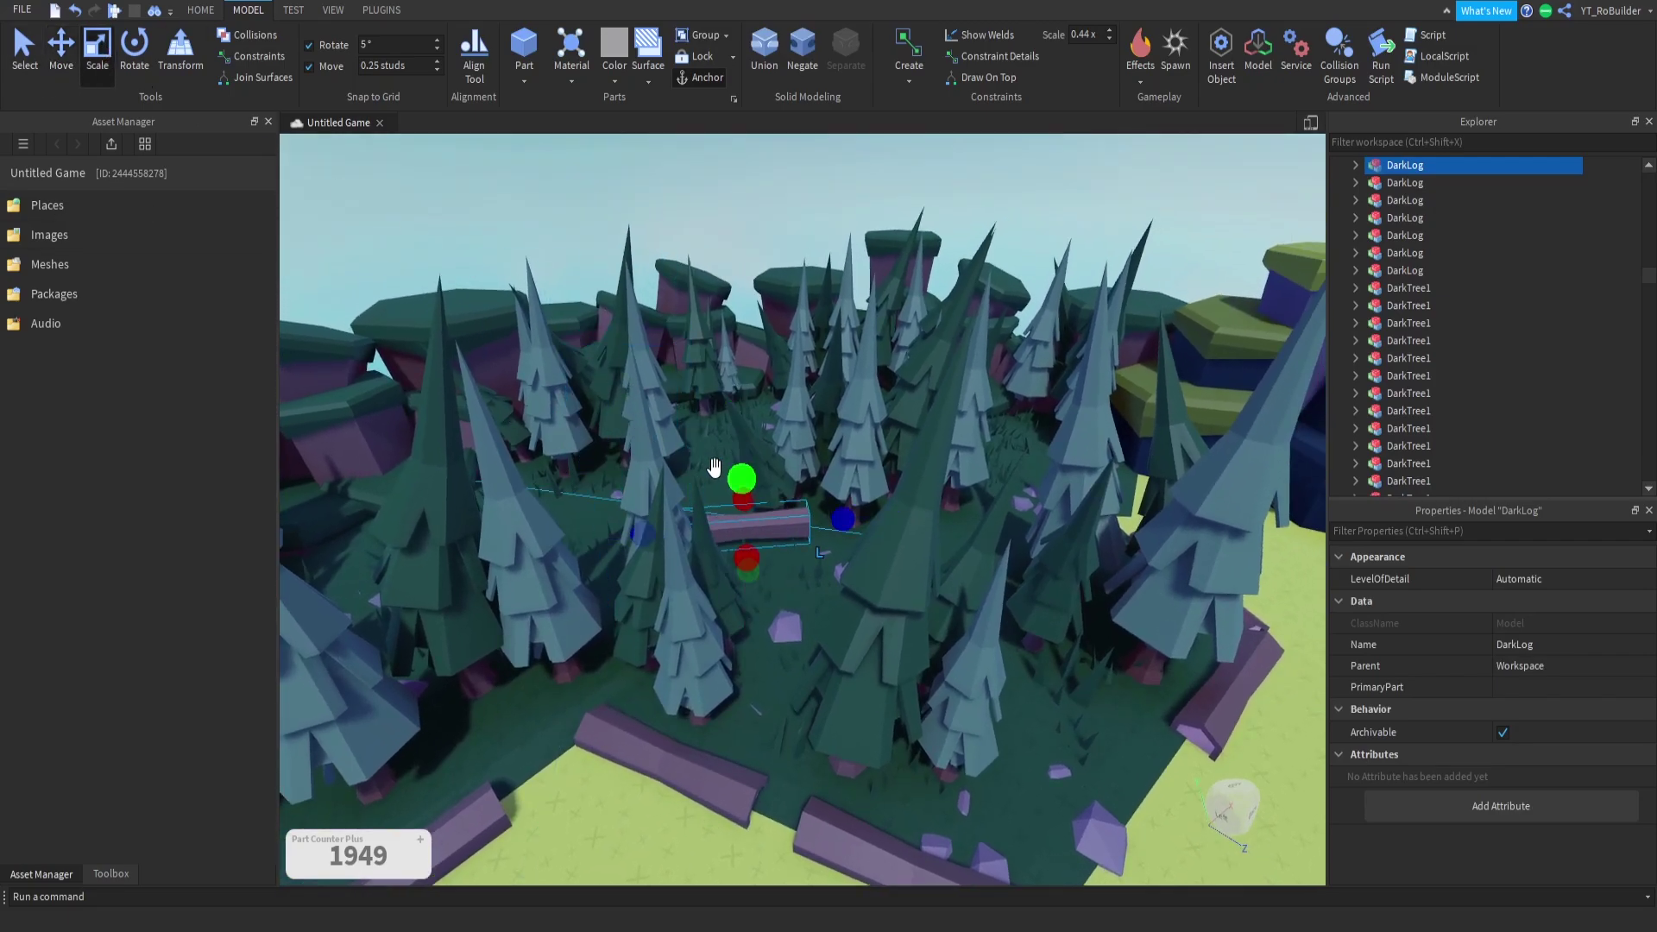
Step: Move the copied dark log through the woods to a spot beside the blue trees nearer the lava side
{"action": "left_click", "coordinate": [65, 53]}
{"action": "scroll", "coordinate": [722, 288], "scroll_direction": "up", "scroll_amount": 4}
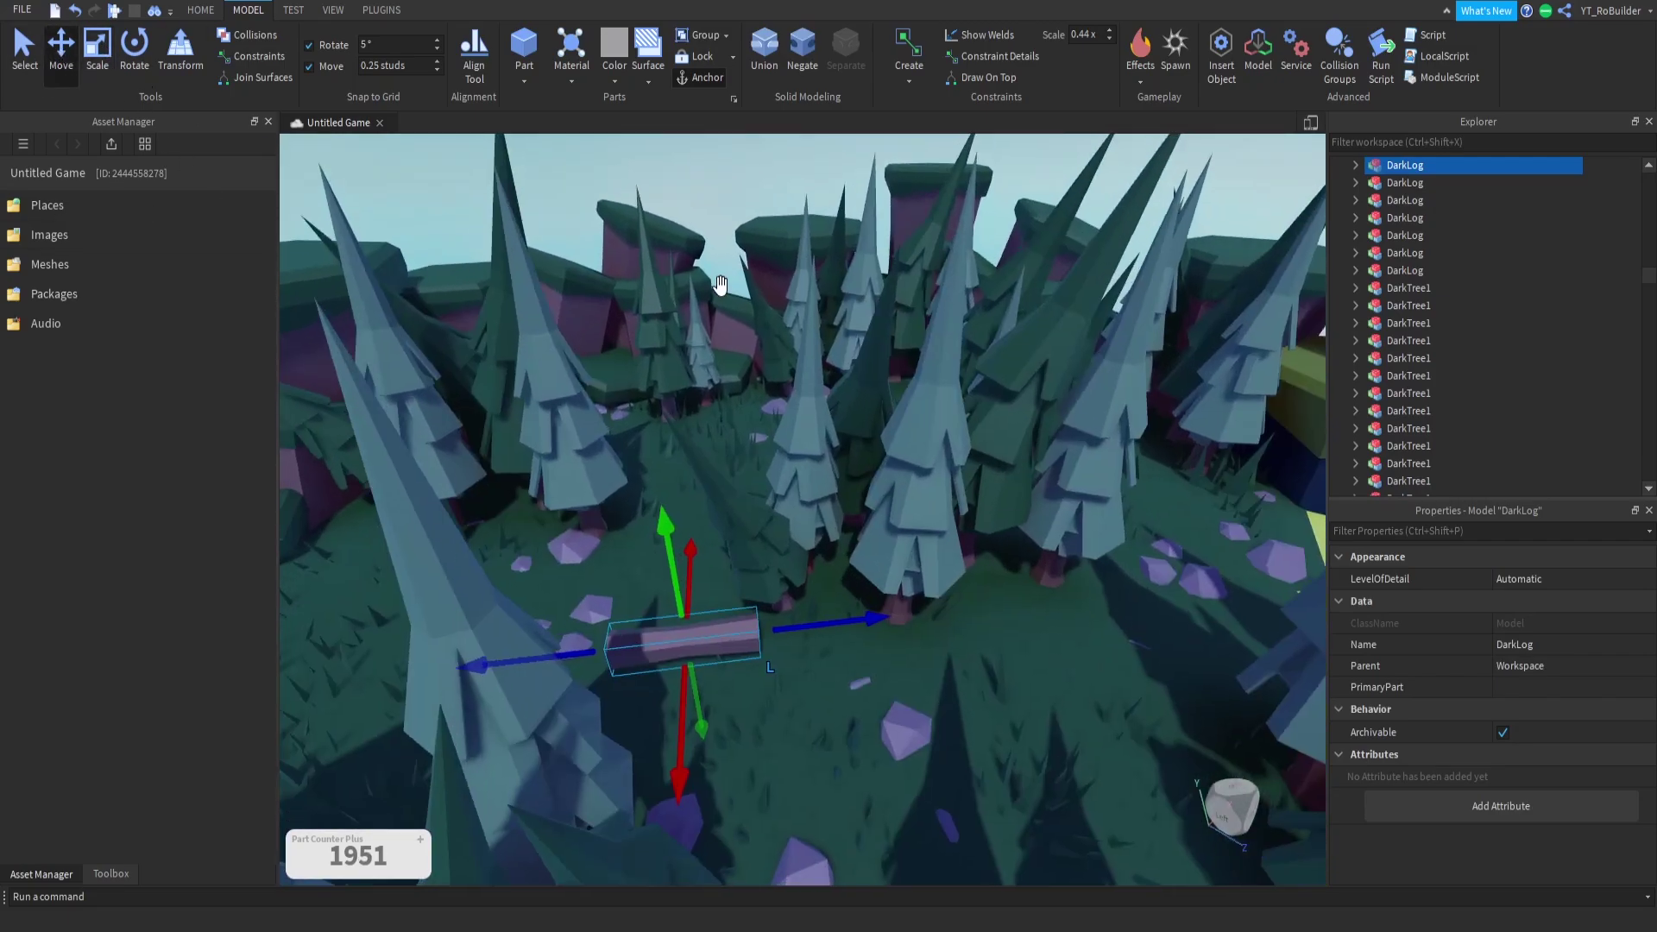
{"action": "right_click_drag", "start_coordinate": [721, 288], "coordinate": [743, 451]}
{"action": "left_click_drag", "start_coordinate": [799, 526], "coordinate": [1054, 516]}
{"action": "scroll", "coordinate": [1027, 516], "scroll_direction": "down", "scroll_amount": 3}
{"action": "right_click_drag", "start_coordinate": [981, 521], "coordinate": [955, 532]}
{"action": "scroll", "coordinate": [955, 532], "scroll_direction": "up", "scroll_amount": 4}
{"action": "left_click_drag", "start_coordinate": [826, 408], "coordinate": [833, 448]}
{"action": "scroll", "coordinate": [832, 448], "scroll_direction": "down", "scroll_amount": 5}
{"action": "right_click_drag", "start_coordinate": [833, 448], "coordinate": [859, 452]}
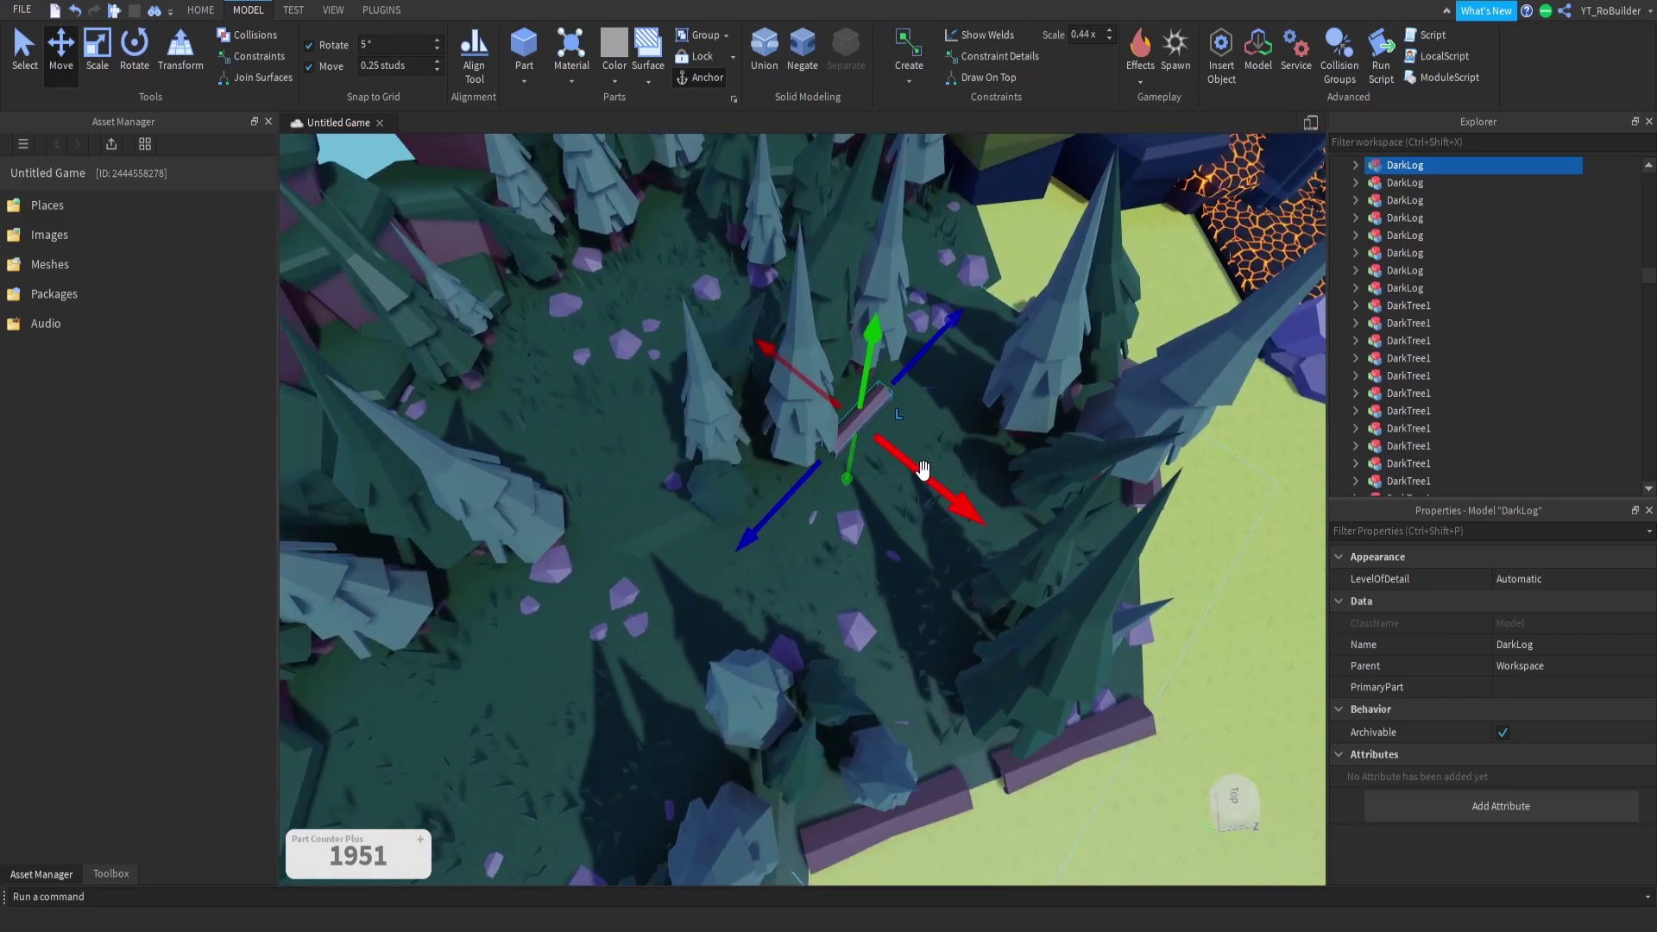
Step: Place another copy of the dark log deeper in the woods and turn it to a different angle
{"action": "key", "text": "a"}
{"action": "left_click_drag", "start_coordinate": [923, 470], "coordinate": [781, 338]}
{"action": "key", "text": "ctrl+3"}
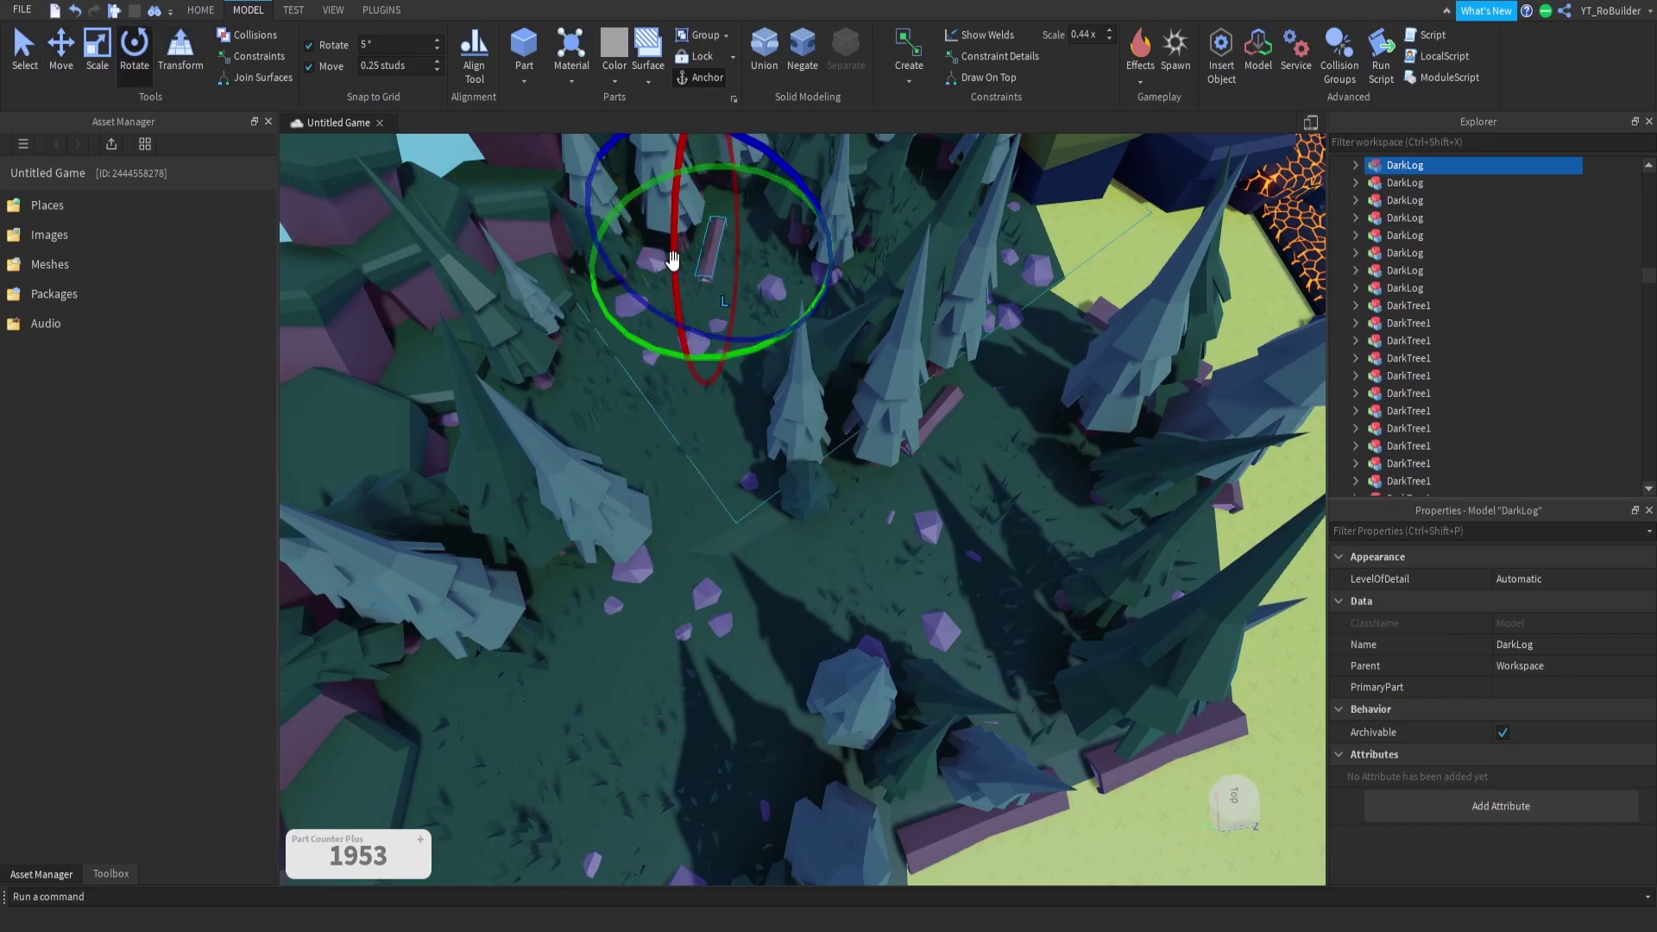
Step: Duplicate the dark log again, place the copy beside the dark cliff rocks at the woods' edge and turn it
{"action": "key", "text": "ctrl+d"}
{"action": "left_click_drag", "start_coordinate": [707, 250], "coordinate": [681, 320]}
{"action": "right_click_drag", "start_coordinate": [699, 278], "coordinate": [680, 319]}
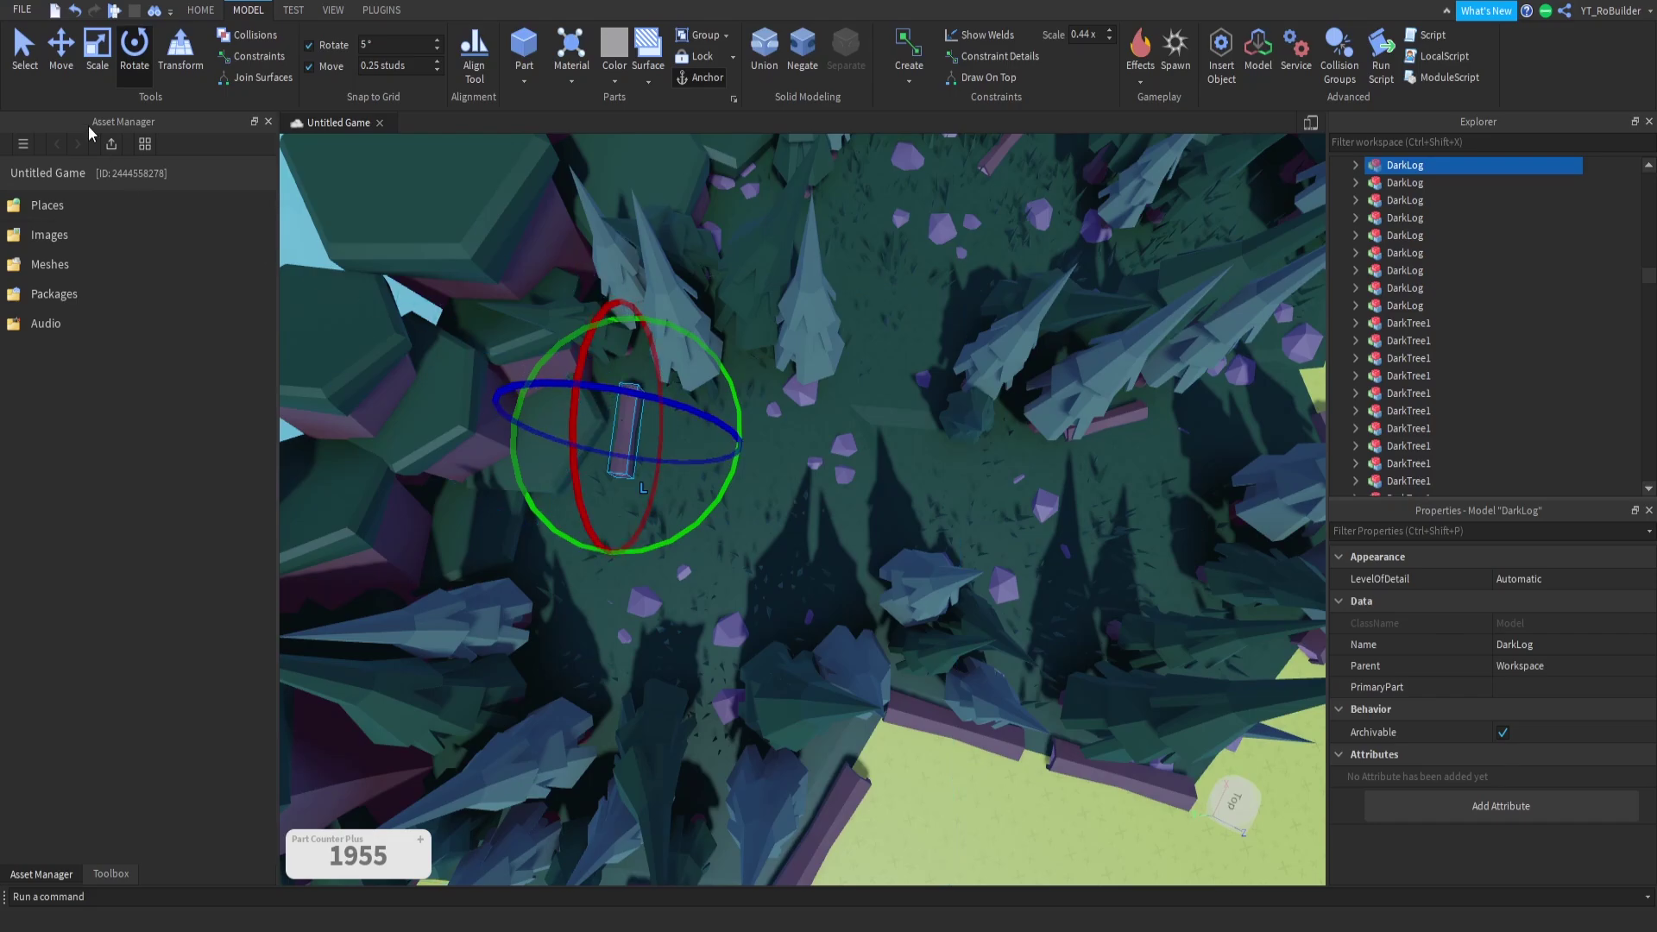
{"action": "left_click", "coordinate": [66, 46]}
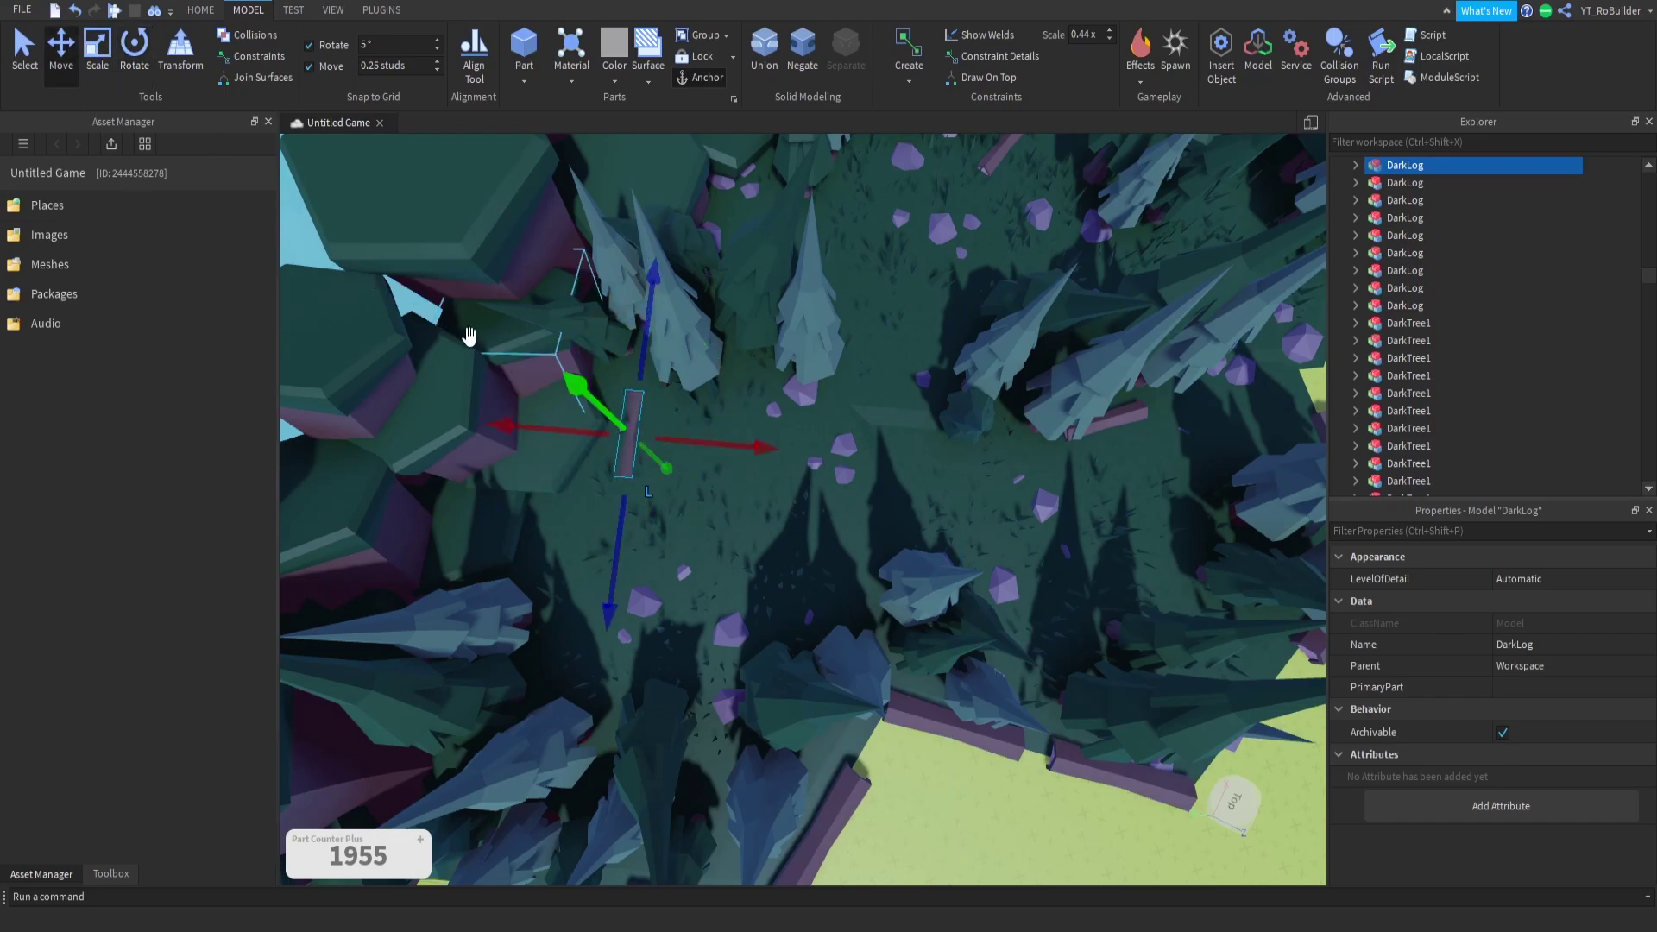
{"action": "left_click", "coordinate": [123, 58]}
{"action": "left_click_drag", "start_coordinate": [688, 546], "coordinate": [663, 551]}
{"action": "left_click", "coordinate": [648, 495]}
Step: Delete the dark grass clump that overlaps the purple rock in the dark woods
{"action": "right_click_drag", "start_coordinate": [647, 498], "coordinate": [562, 604]}
{"action": "key", "text": "w"}
{"action": "left_click", "coordinate": [611, 581]}
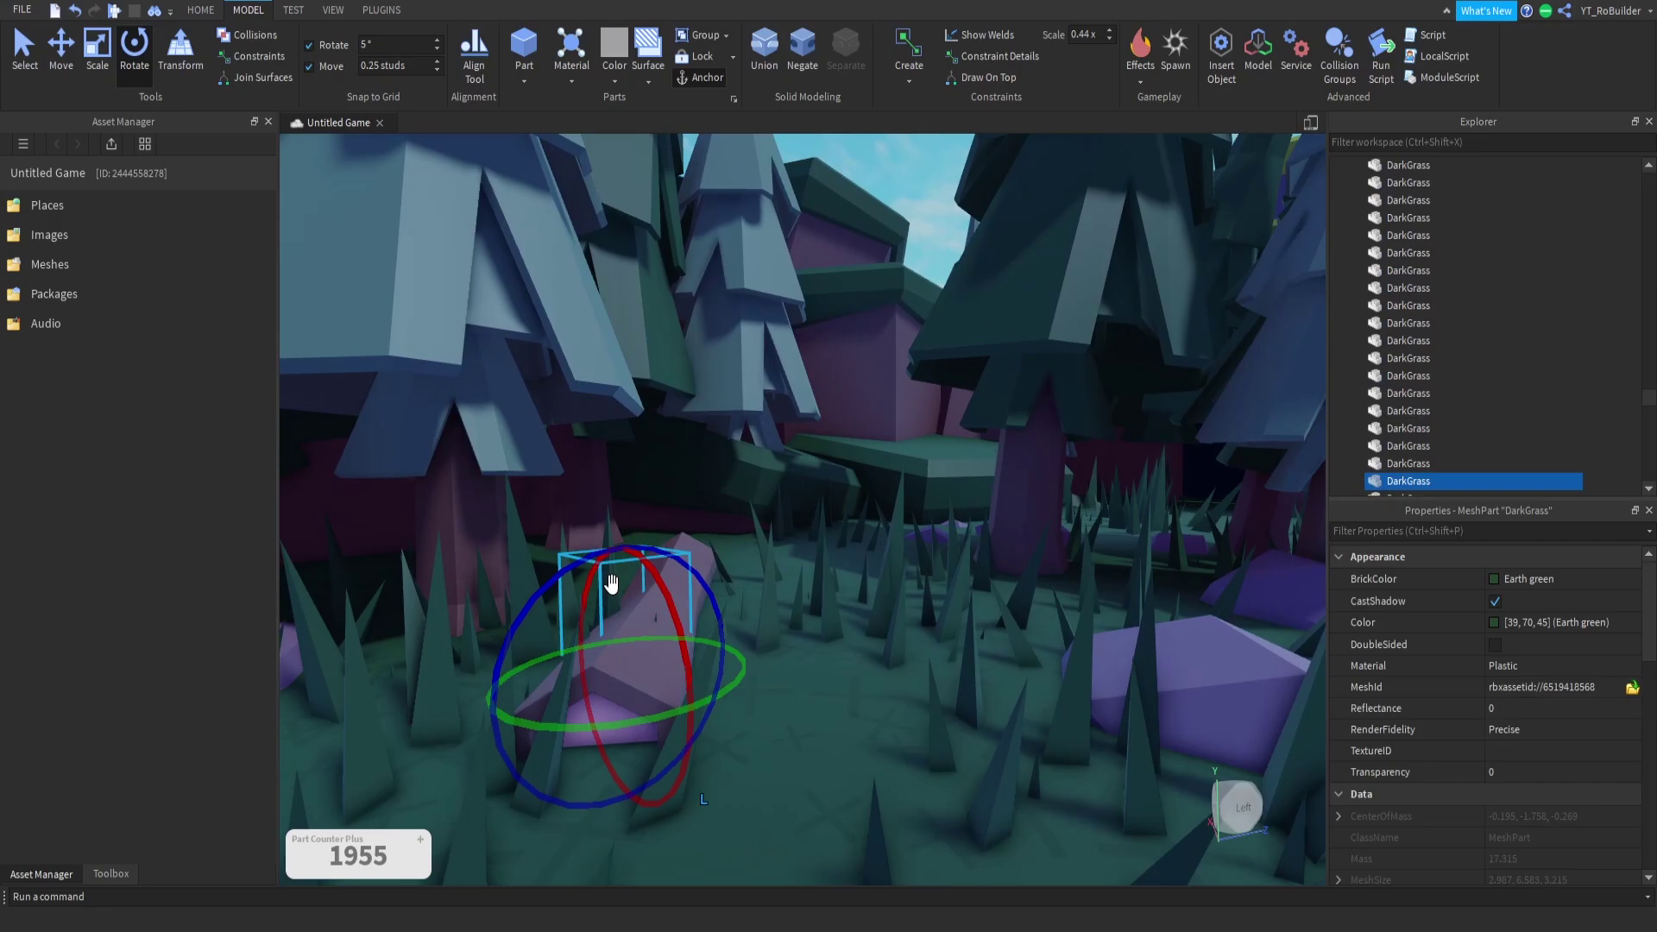
{"action": "key", "text": "Delete"}
Step: Examine the border between the dark woods and the lava area, then the layout of the surrounding map
{"action": "key", "text": "w"}
{"action": "right_click_drag", "start_coordinate": [758, 559], "coordinate": [759, 561]}
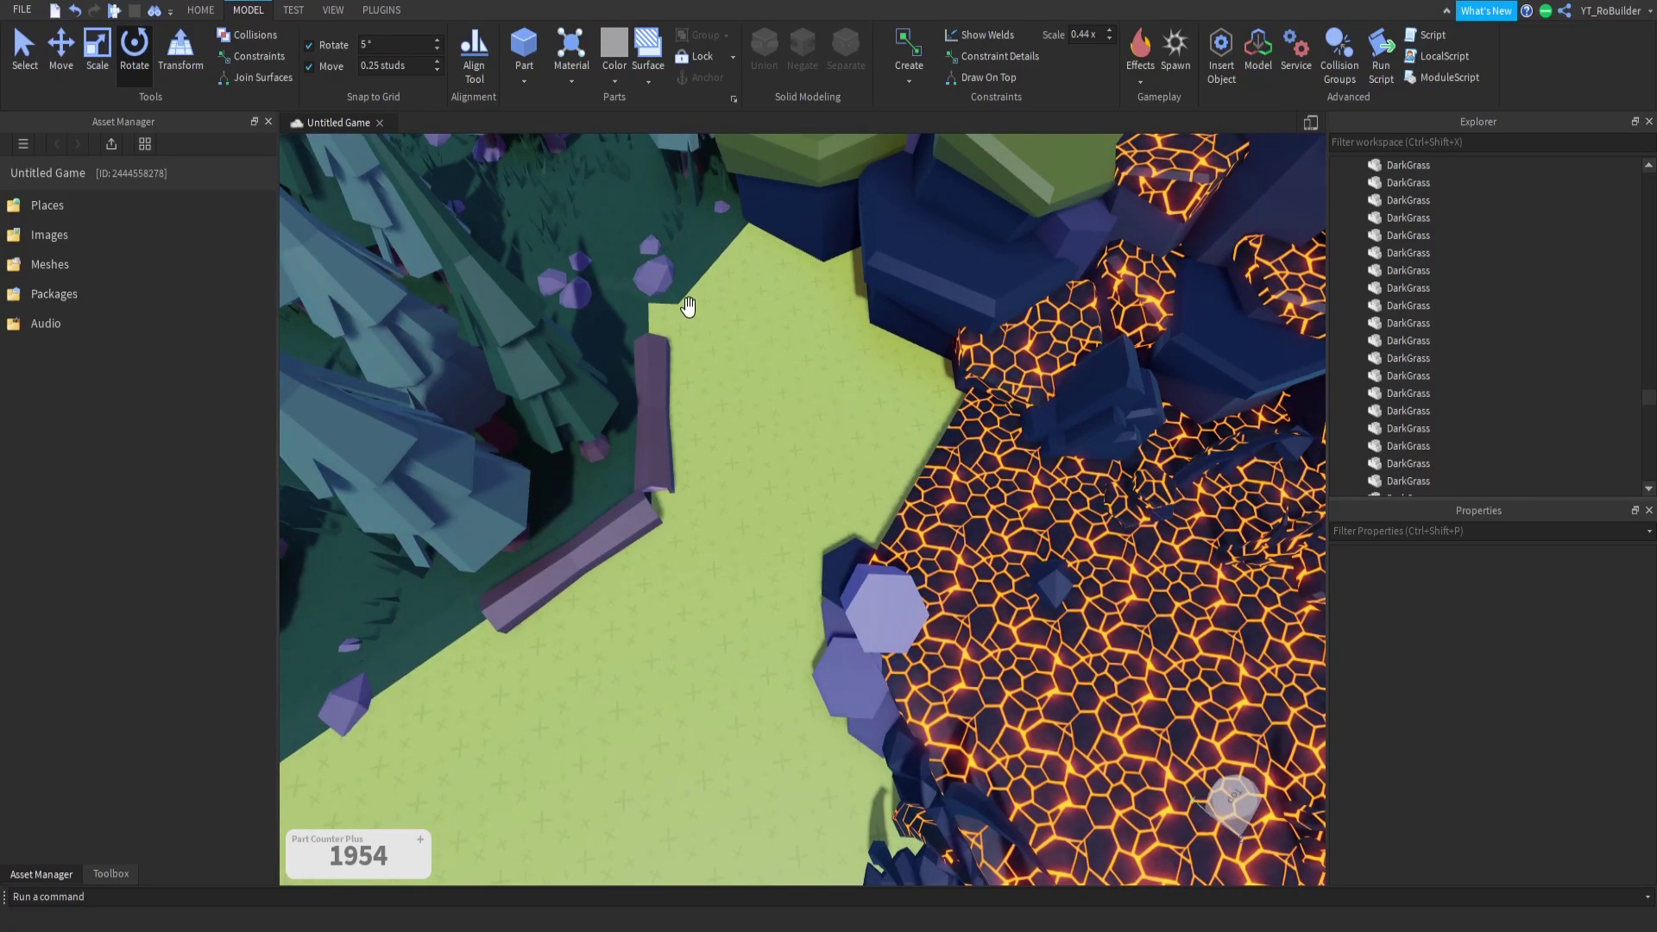
{"action": "key", "text": "s"}
{"action": "right_click_drag", "start_coordinate": [891, 503], "coordinate": [891, 500]}
{"action": "right_click_drag", "start_coordinate": [715, 473], "coordinate": [717, 473]}
{"action": "key", "text": "s"}
{"action": "key", "text": "s"}
{"action": "right_click_drag", "start_coordinate": [851, 490], "coordinate": [773, 553]}
{"action": "key", "text": "s"}
{"action": "key", "text": "w"}
{"action": "key", "text": "w"}
{"action": "key", "text": "w"}
{"action": "key", "text": "w"}
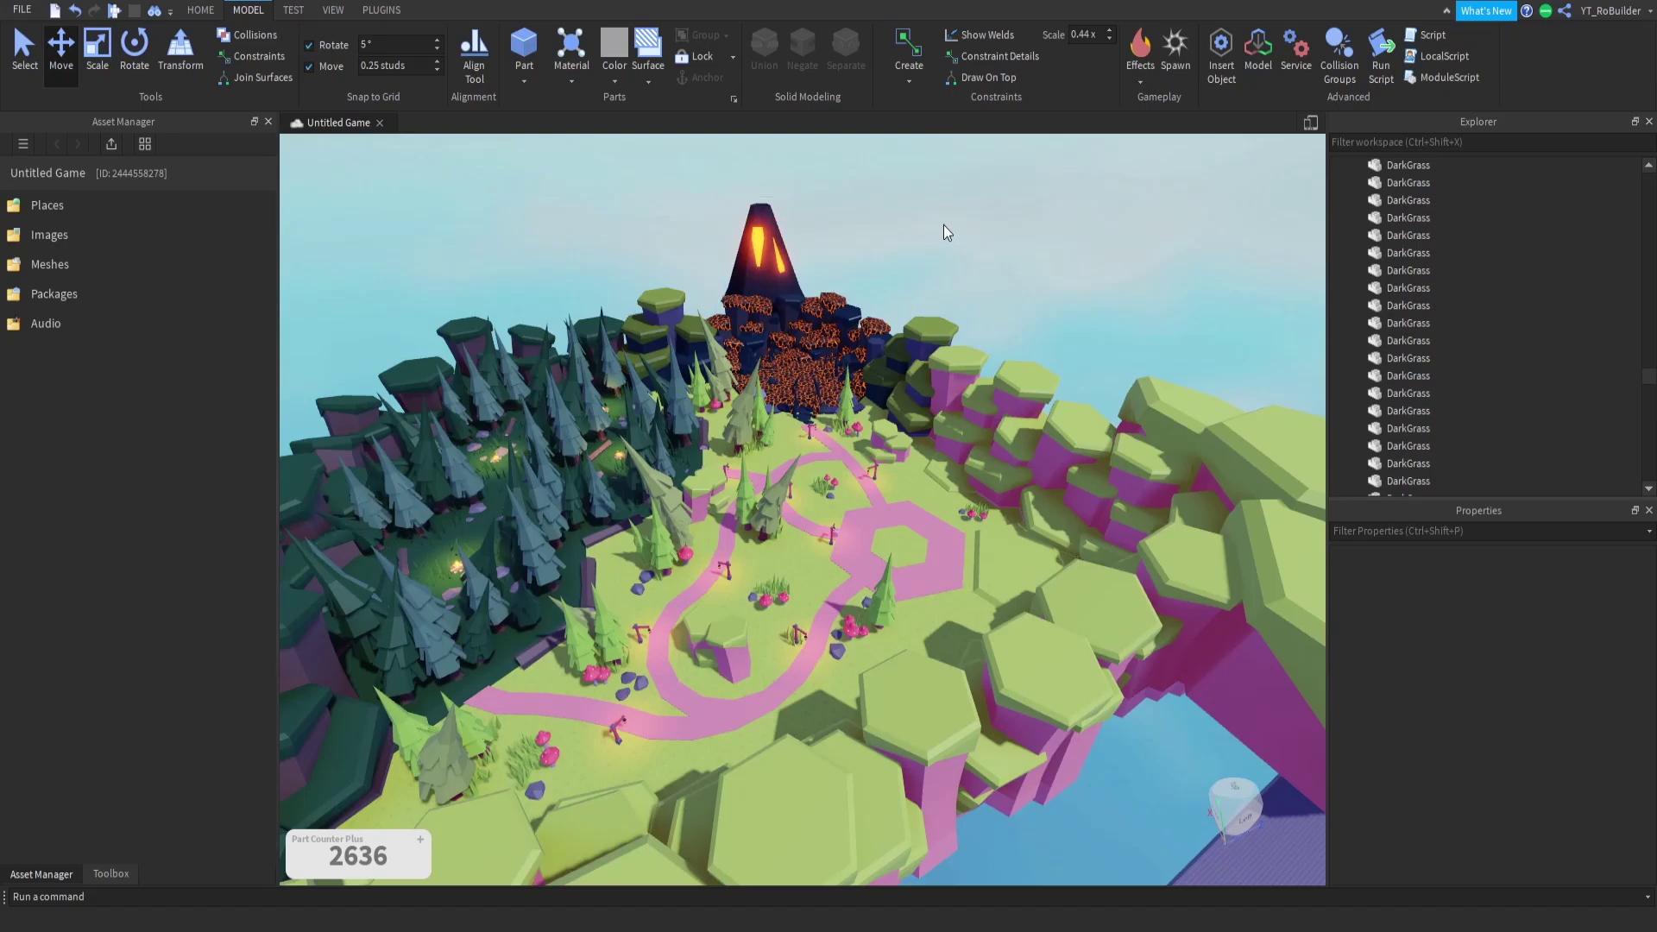
Step: Examine the central hexagonal plaza, the pink paths and the lanterns of the green forest area
{"action": "scroll", "coordinate": [938, 301], "scroll_direction": "up", "scroll_amount": 10}
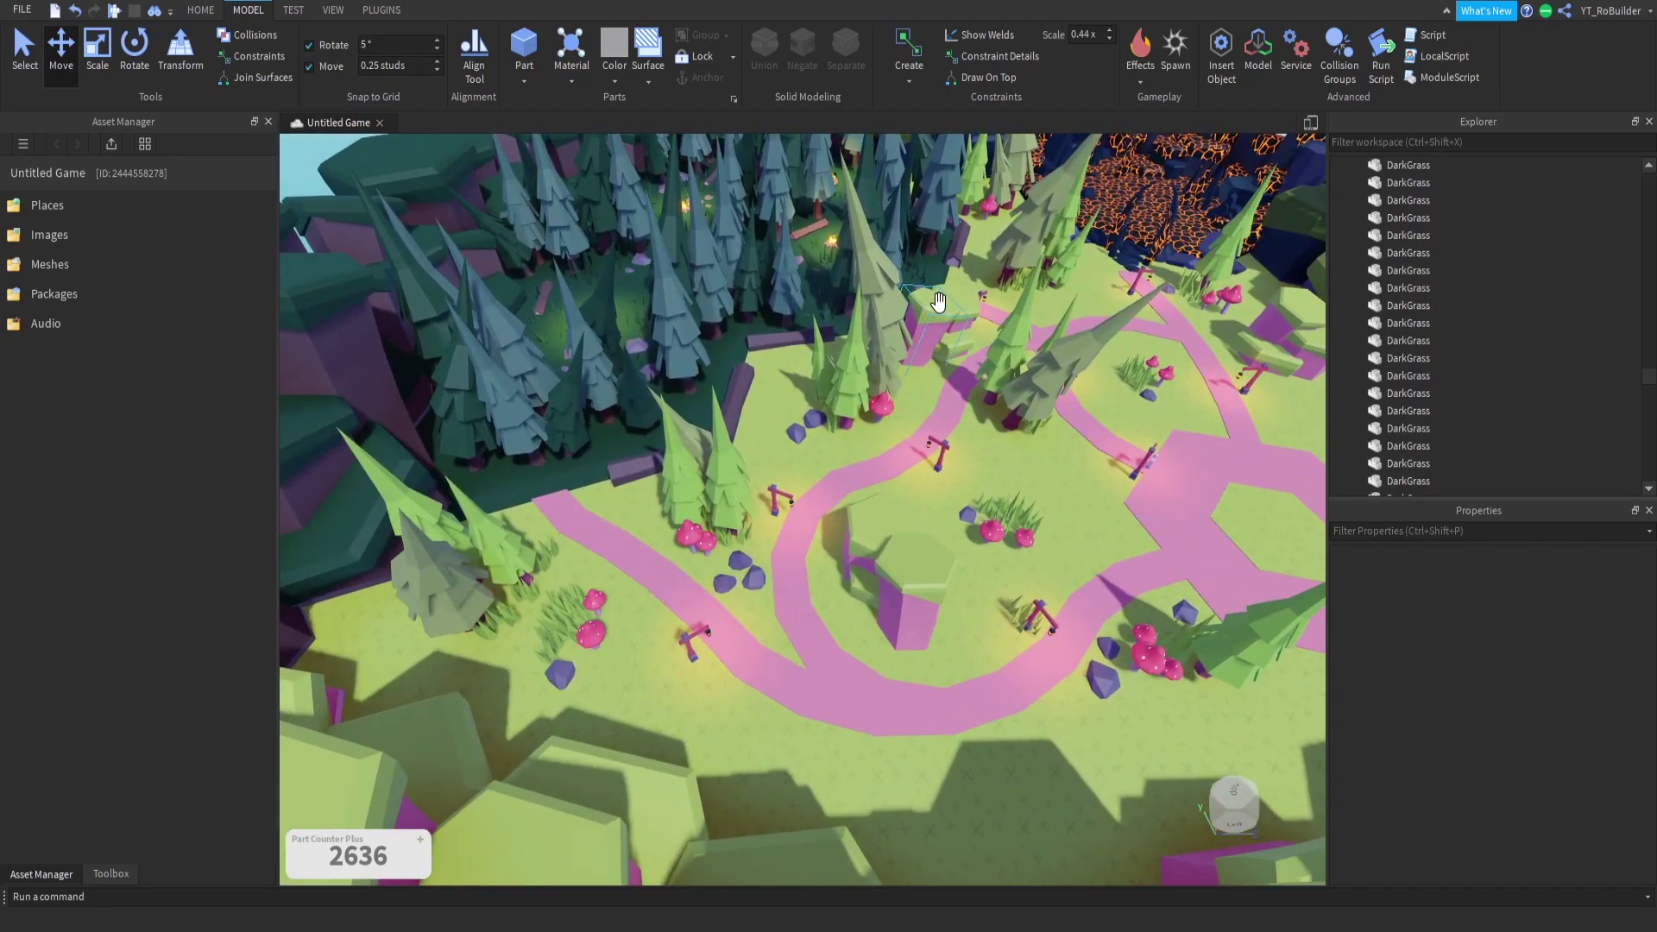
{"action": "key", "text": "w"}
{"action": "right_click_drag", "start_coordinate": [857, 525], "coordinate": [858, 526]}
{"action": "key", "text": "s"}
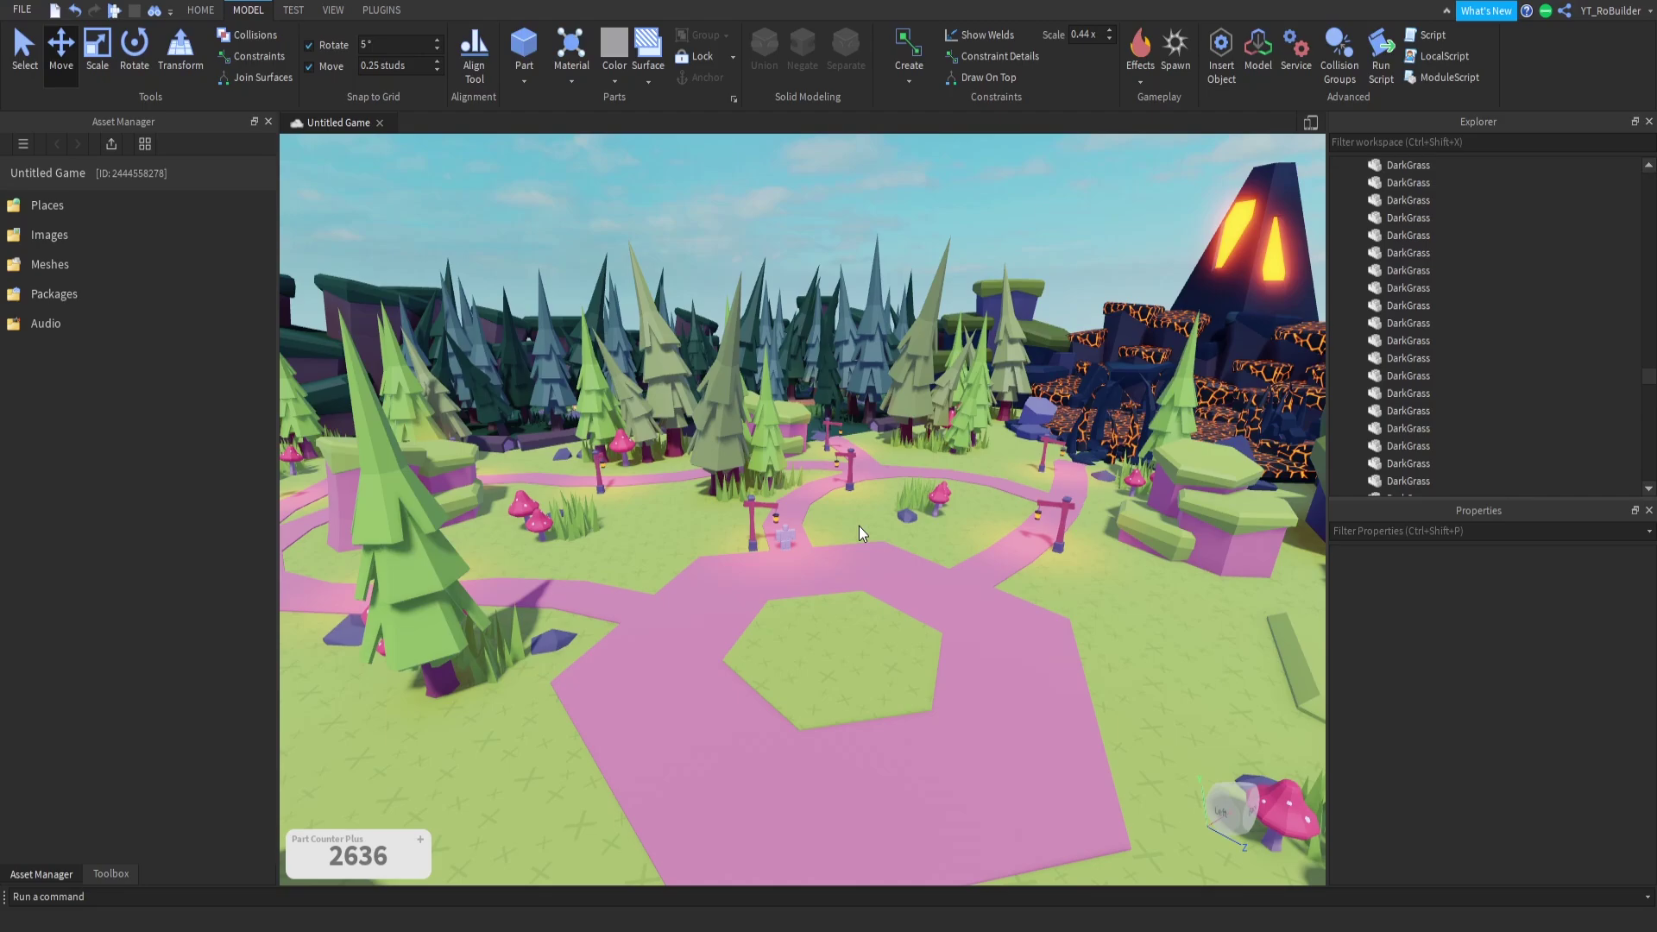
{"action": "right_click_drag", "start_coordinate": [857, 526], "coordinate": [881, 529]}
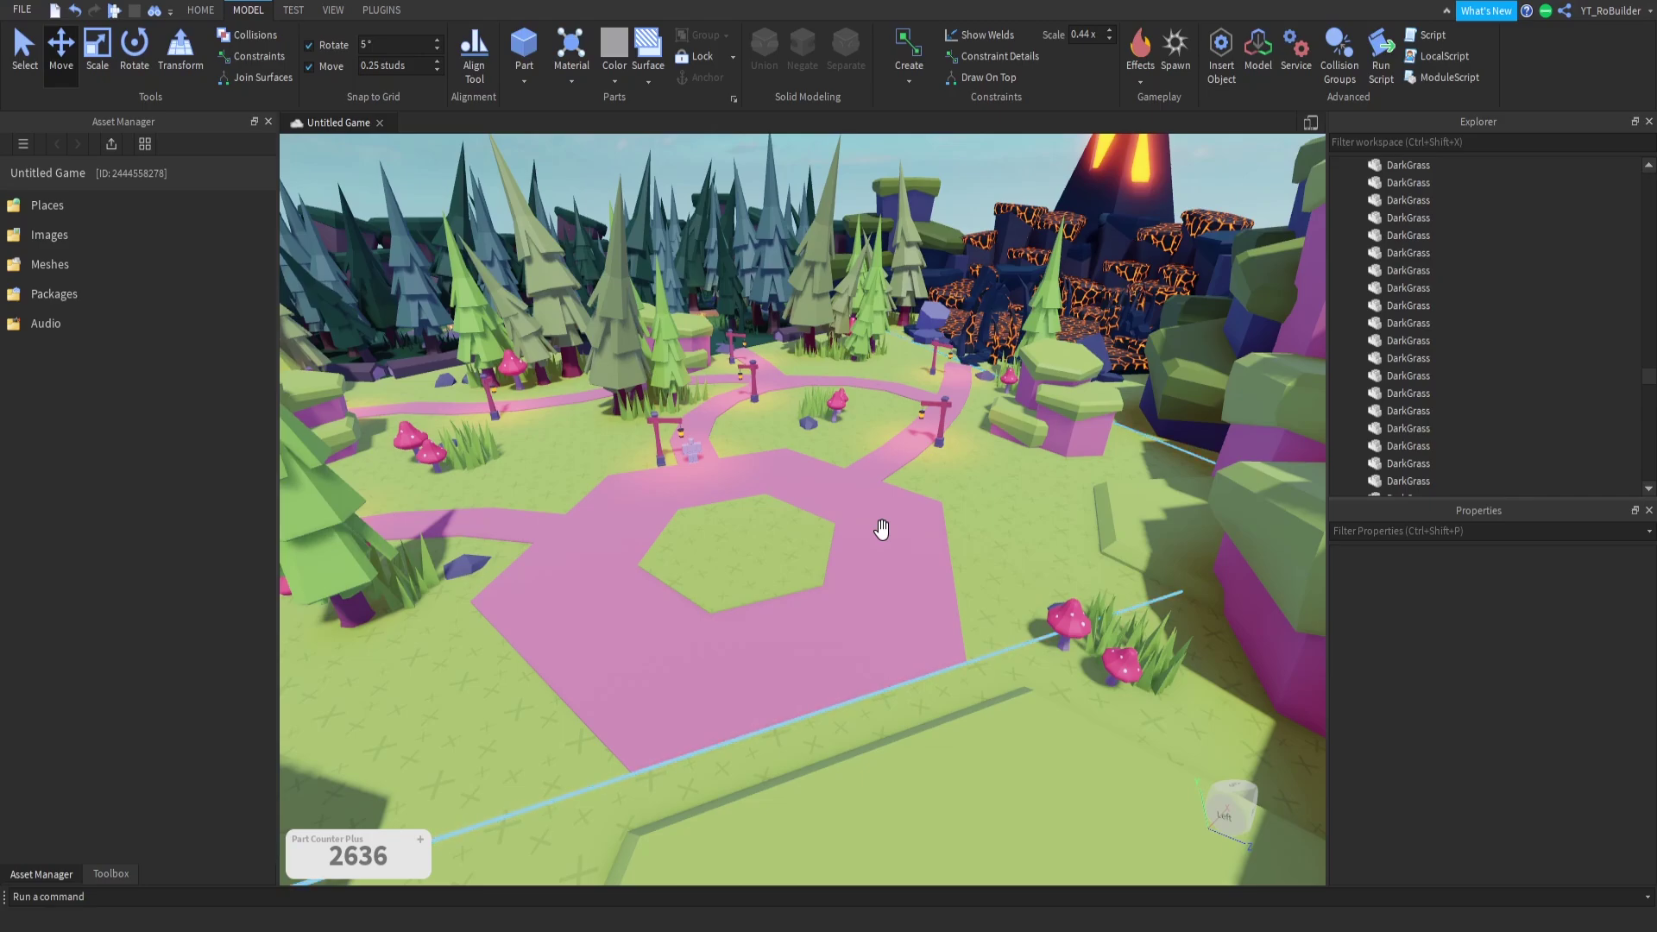
{"action": "key", "text": "w"}
{"action": "right_click_drag", "start_coordinate": [876, 514], "coordinate": [877, 499]}
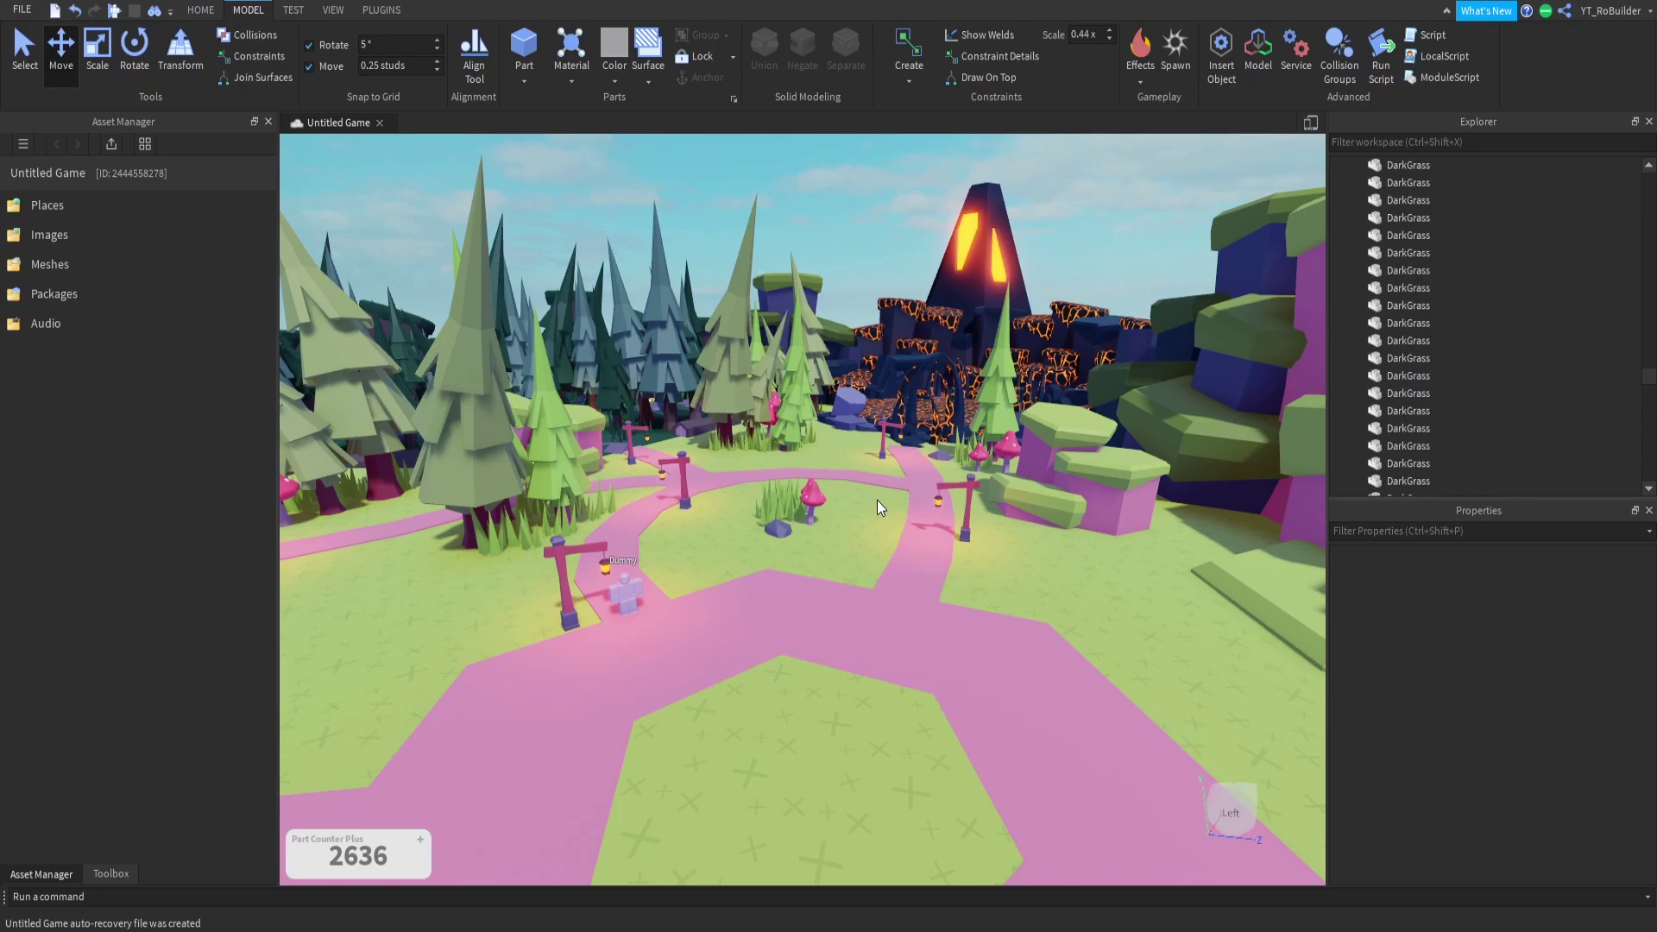
{"action": "key", "text": "s"}
{"action": "right_click_drag", "start_coordinate": [856, 495], "coordinate": [849, 494]}
{"action": "key", "text": "w"}
{"action": "key", "text": "d"}
{"action": "key", "text": "s"}
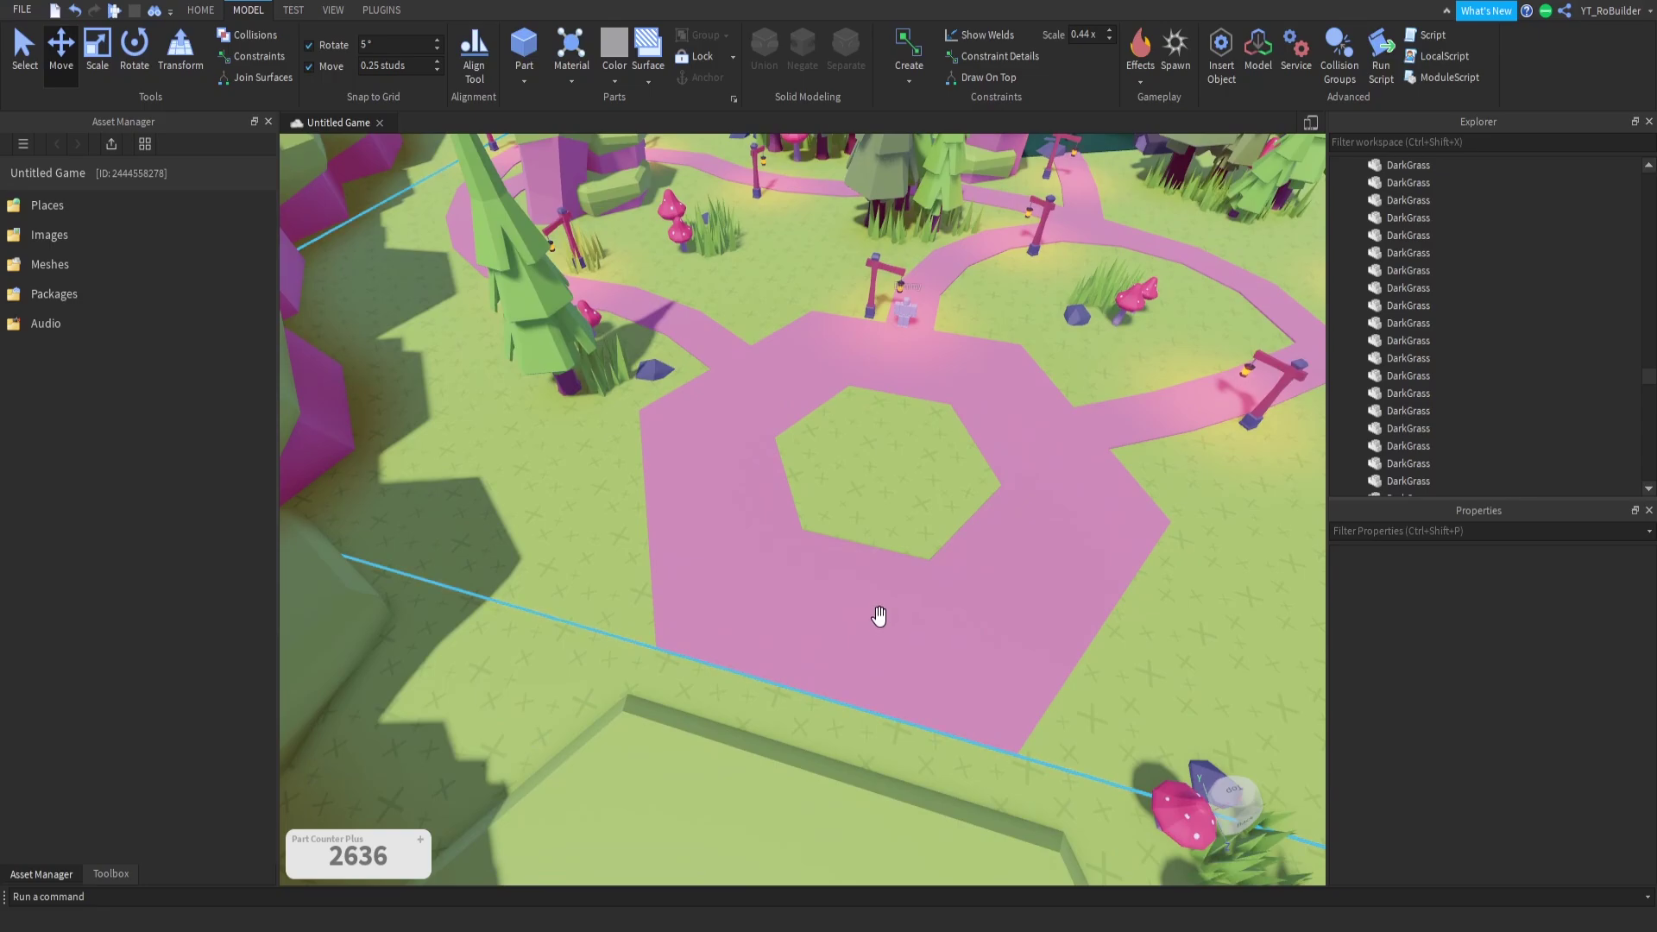
{"action": "right_click_drag", "start_coordinate": [873, 601], "coordinate": [871, 592]}
{"action": "key", "text": "w"}
{"action": "key", "text": "w"}
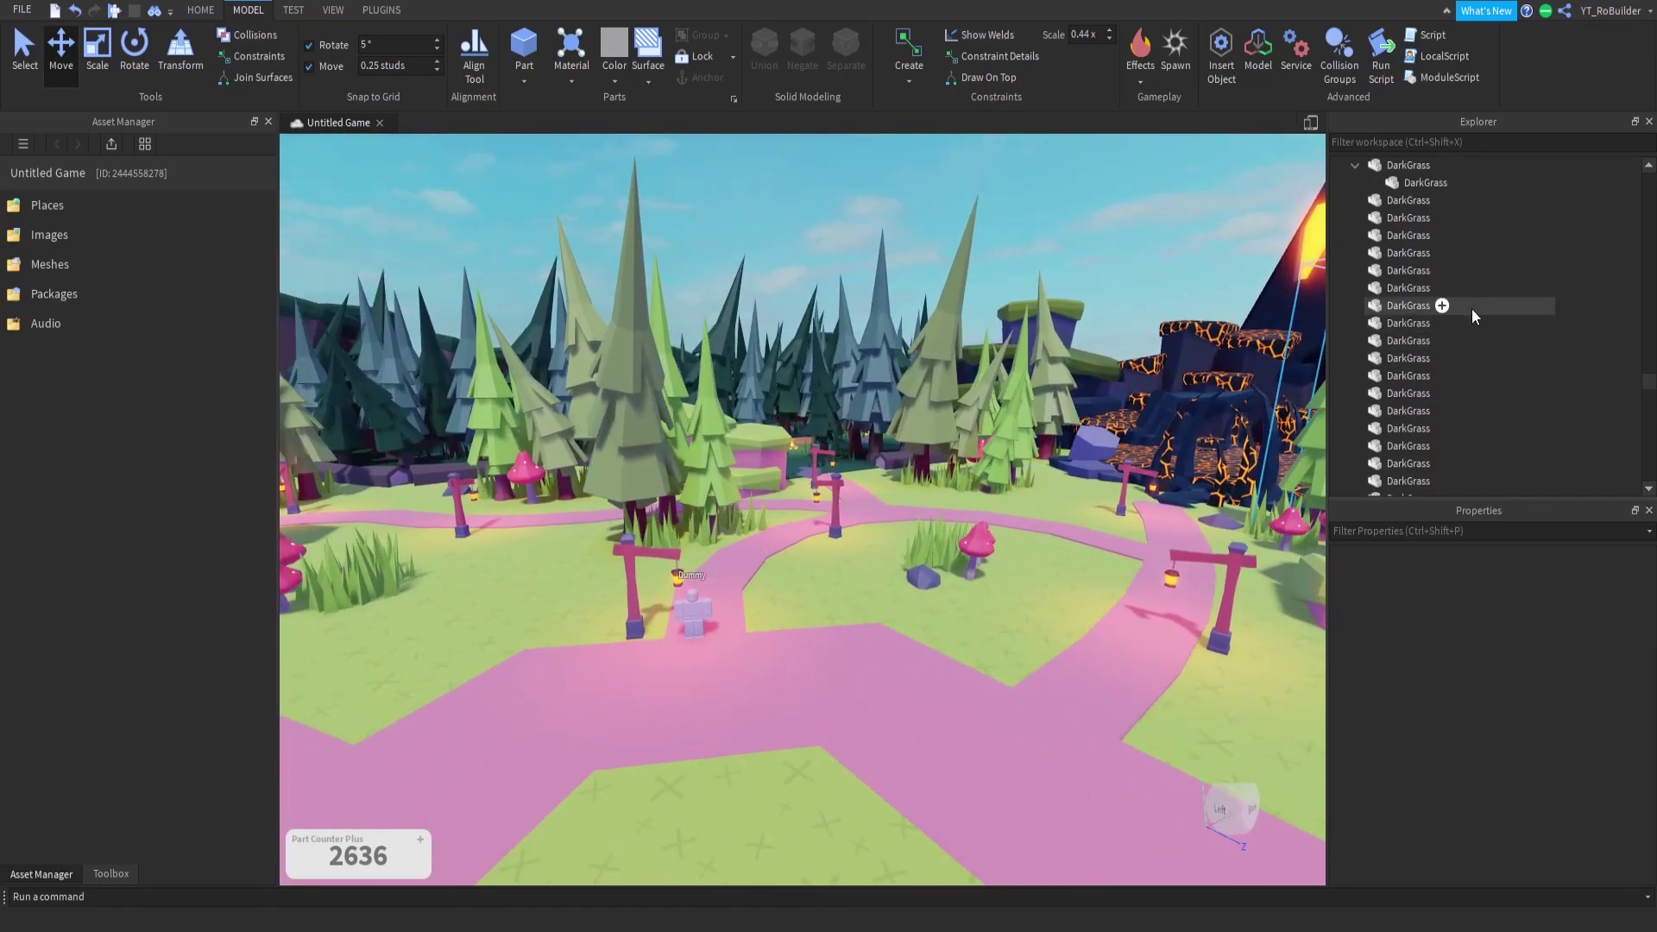
Step: Paste the copied Afternoon Sky, Atmosphere, SkyBox, ColorCorrection and SunRays objects into Lighting
{"action": "scroll", "coordinate": [1467, 305], "scroll_direction": "down", "scroll_amount": 10}
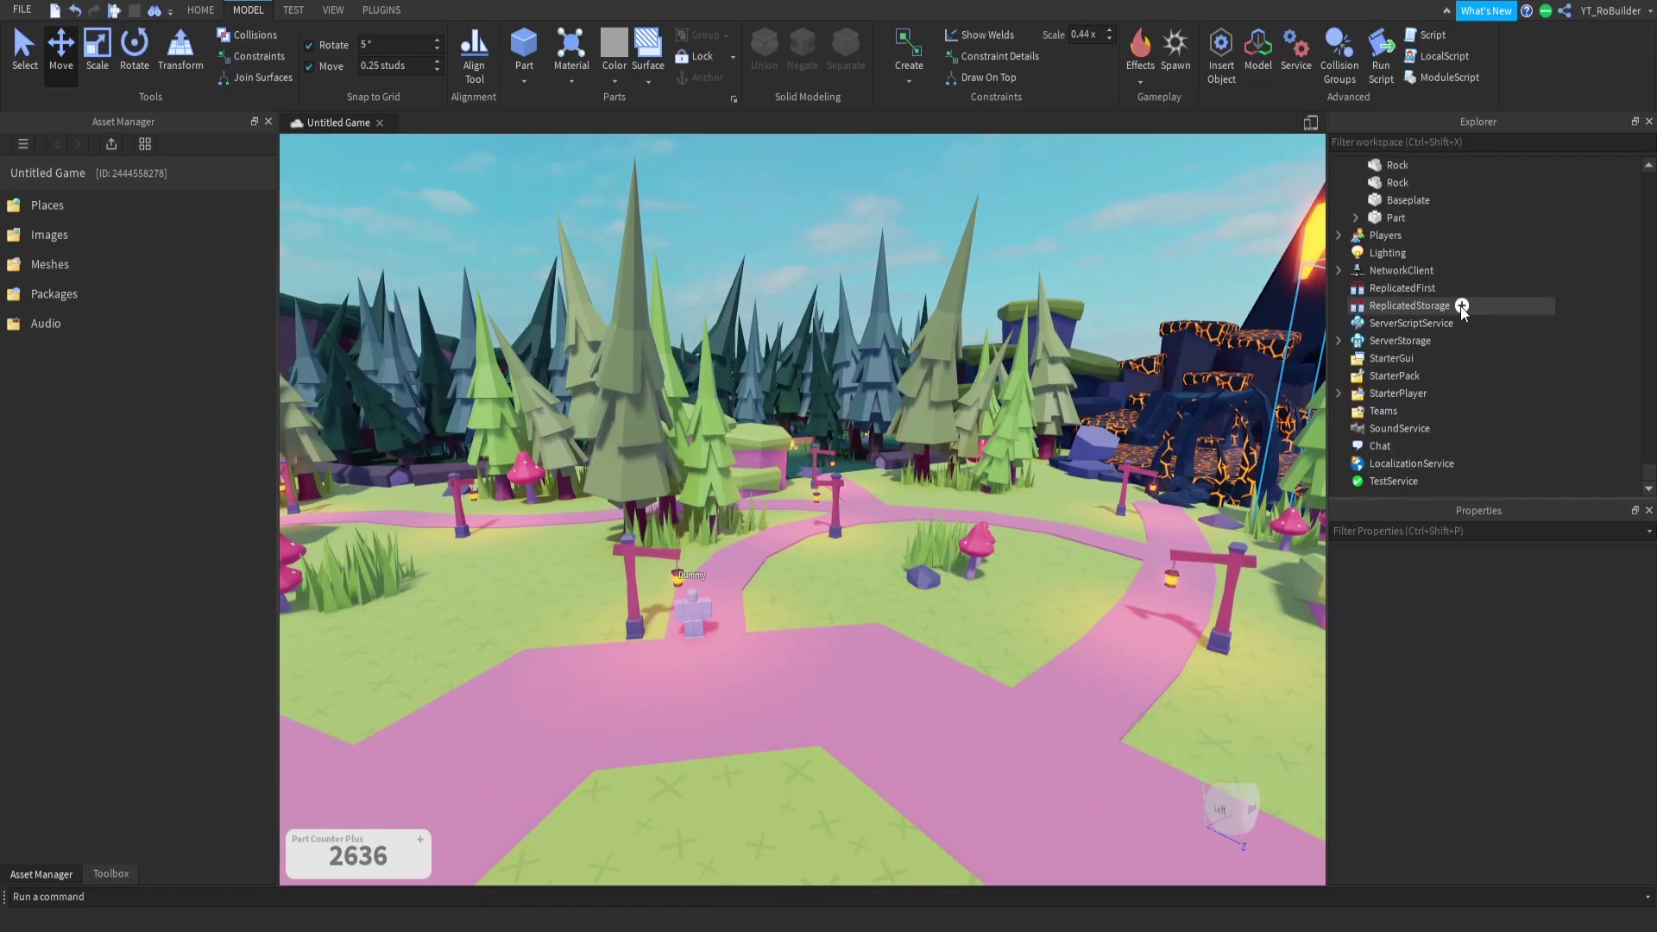
{"action": "left_click", "coordinate": [1387, 253]}
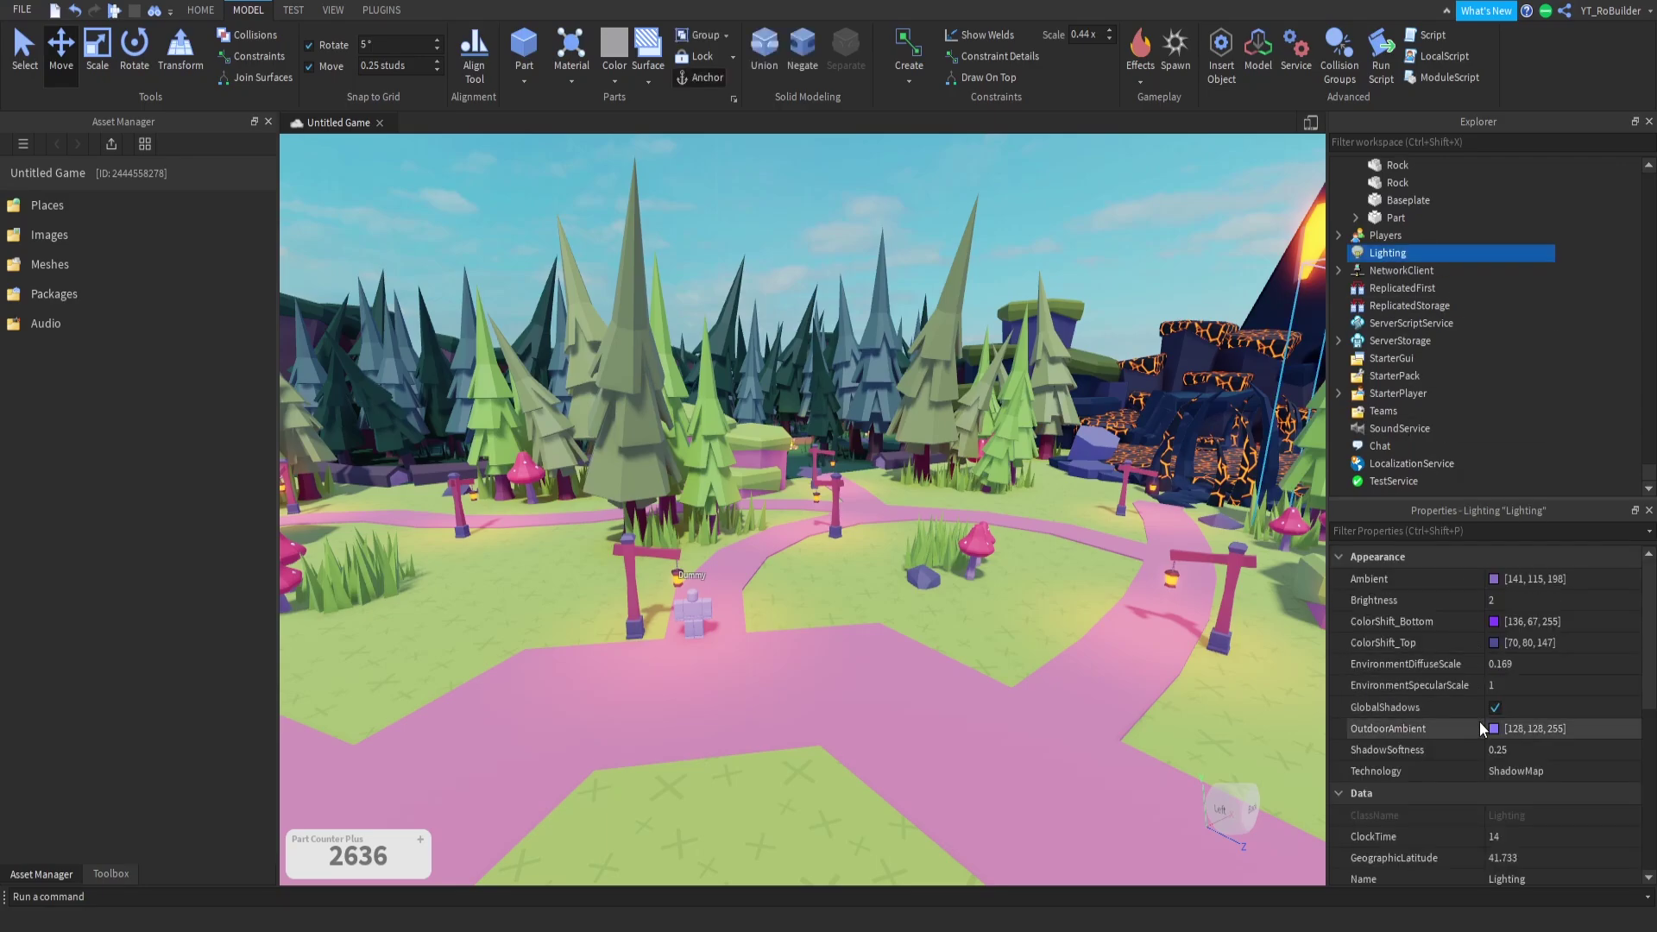
{"action": "right_click", "coordinate": [1385, 255]}
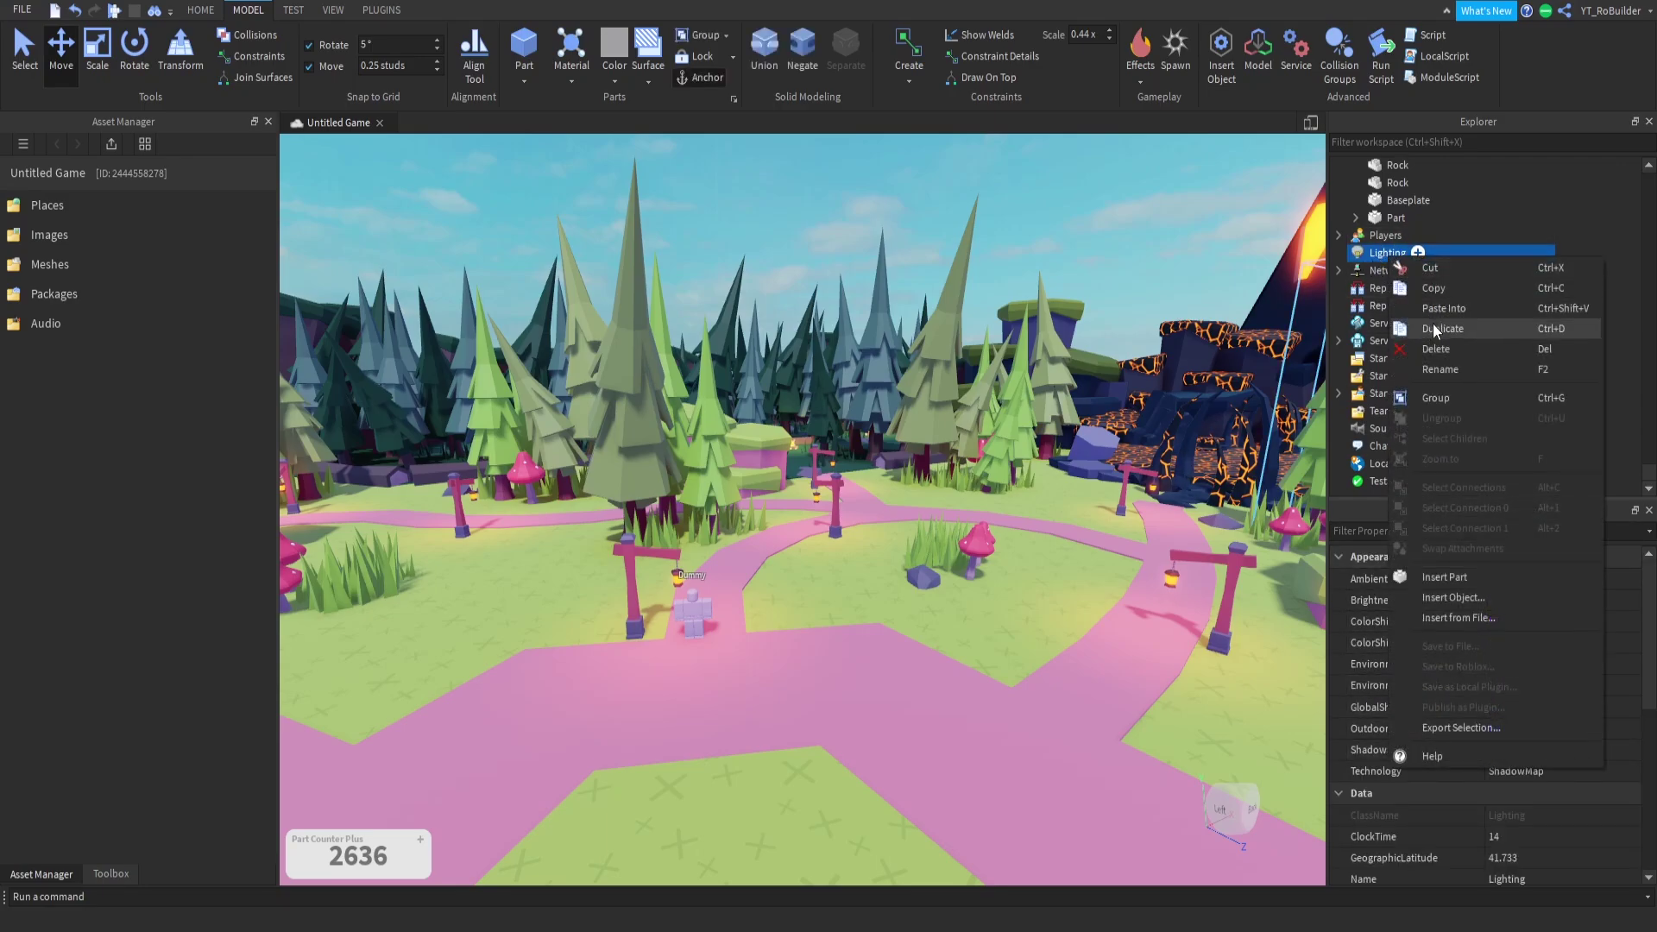
{"action": "left_click", "coordinate": [1445, 309]}
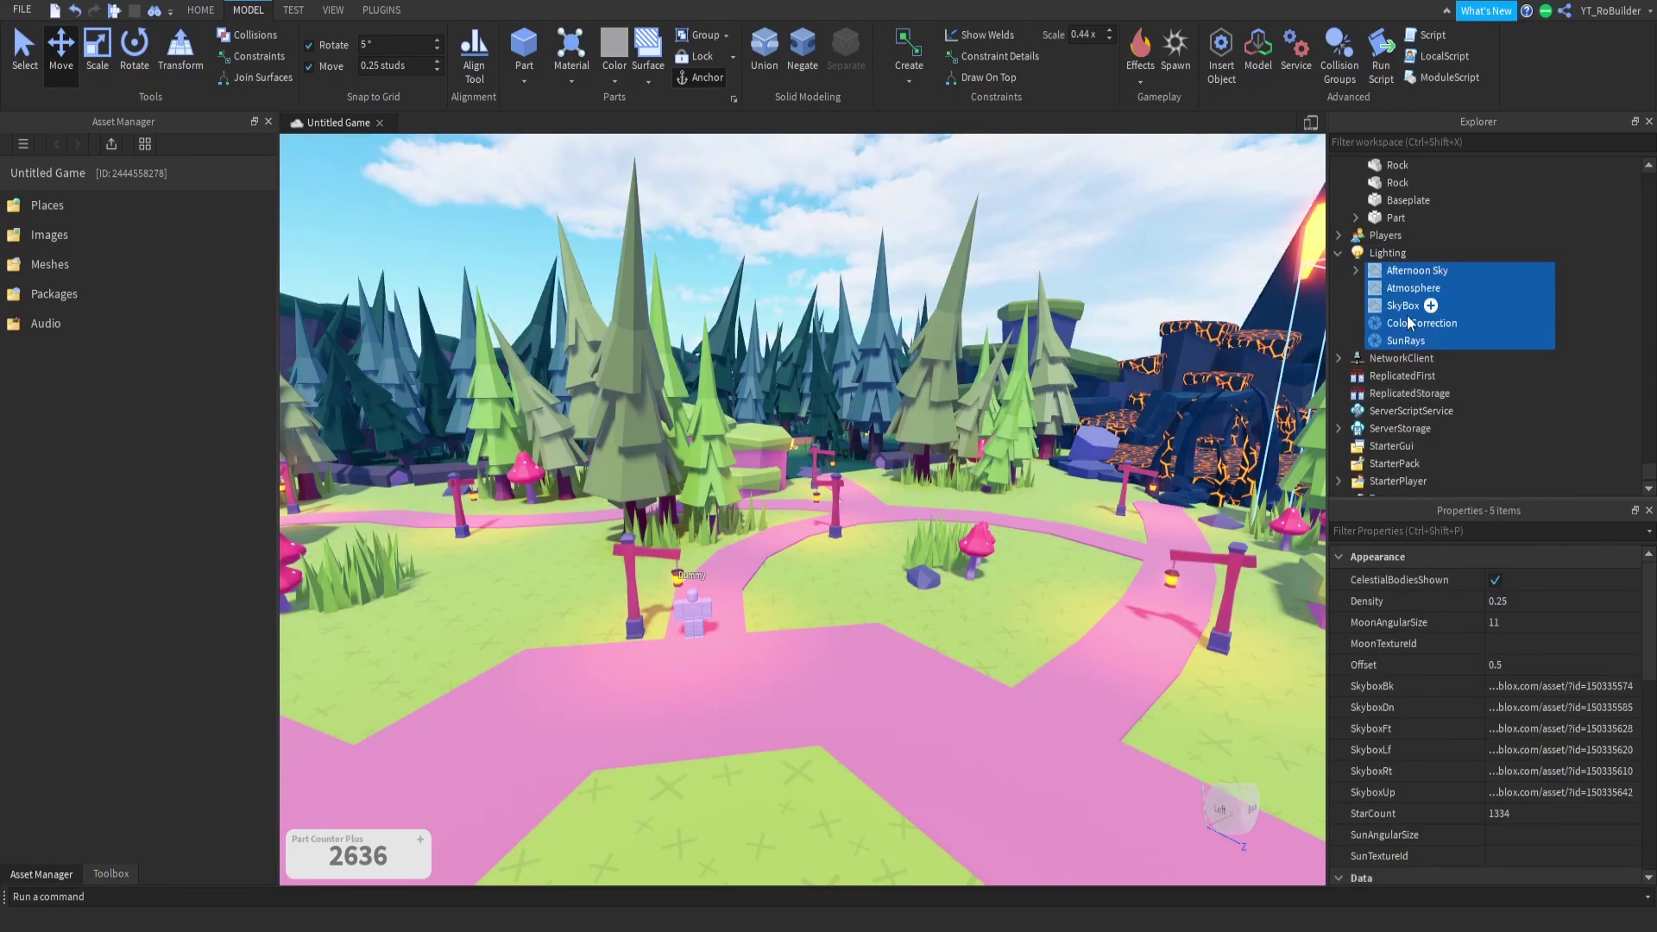
{"action": "right_click_drag", "start_coordinate": [1036, 369], "coordinate": [1036, 370]}
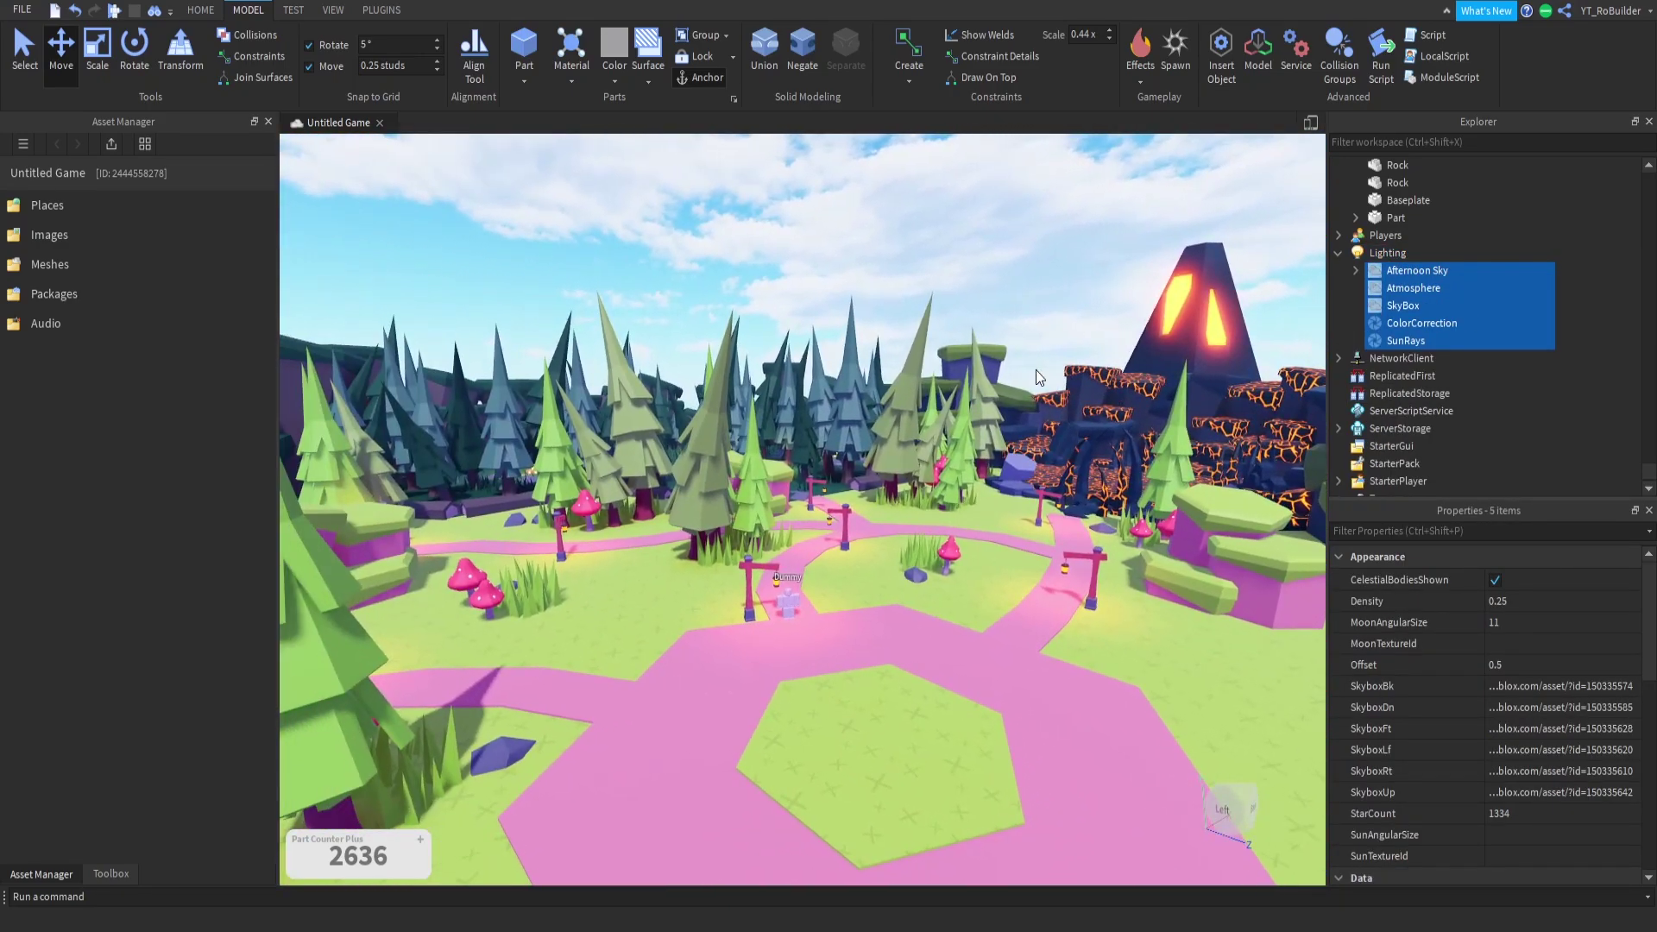
Step: View the map with the pasted lighting objects, then undo the paste to compare the look
{"action": "left_click", "coordinate": [1337, 253]}
{"action": "left_click", "coordinate": [1007, 244]}
{"action": "right_click_drag", "start_coordinate": [1006, 326], "coordinate": [1010, 328]}
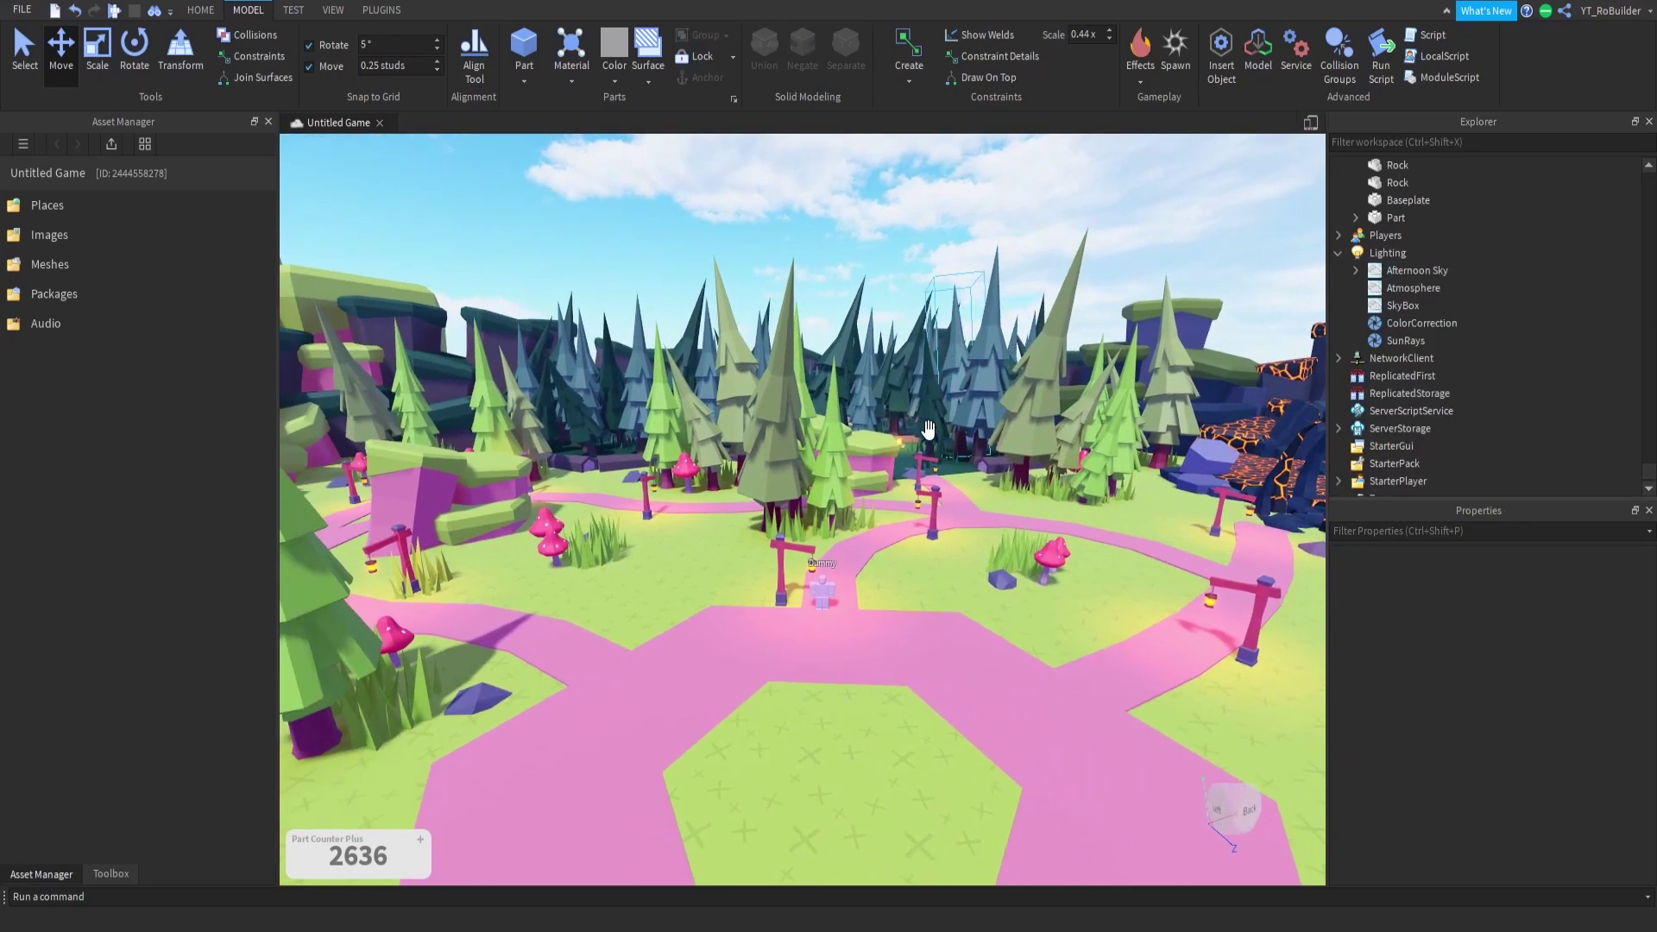
{"action": "scroll", "coordinate": [897, 521], "scroll_direction": "up", "scroll_amount": 2}
{"action": "key", "text": "ctrl+z"}
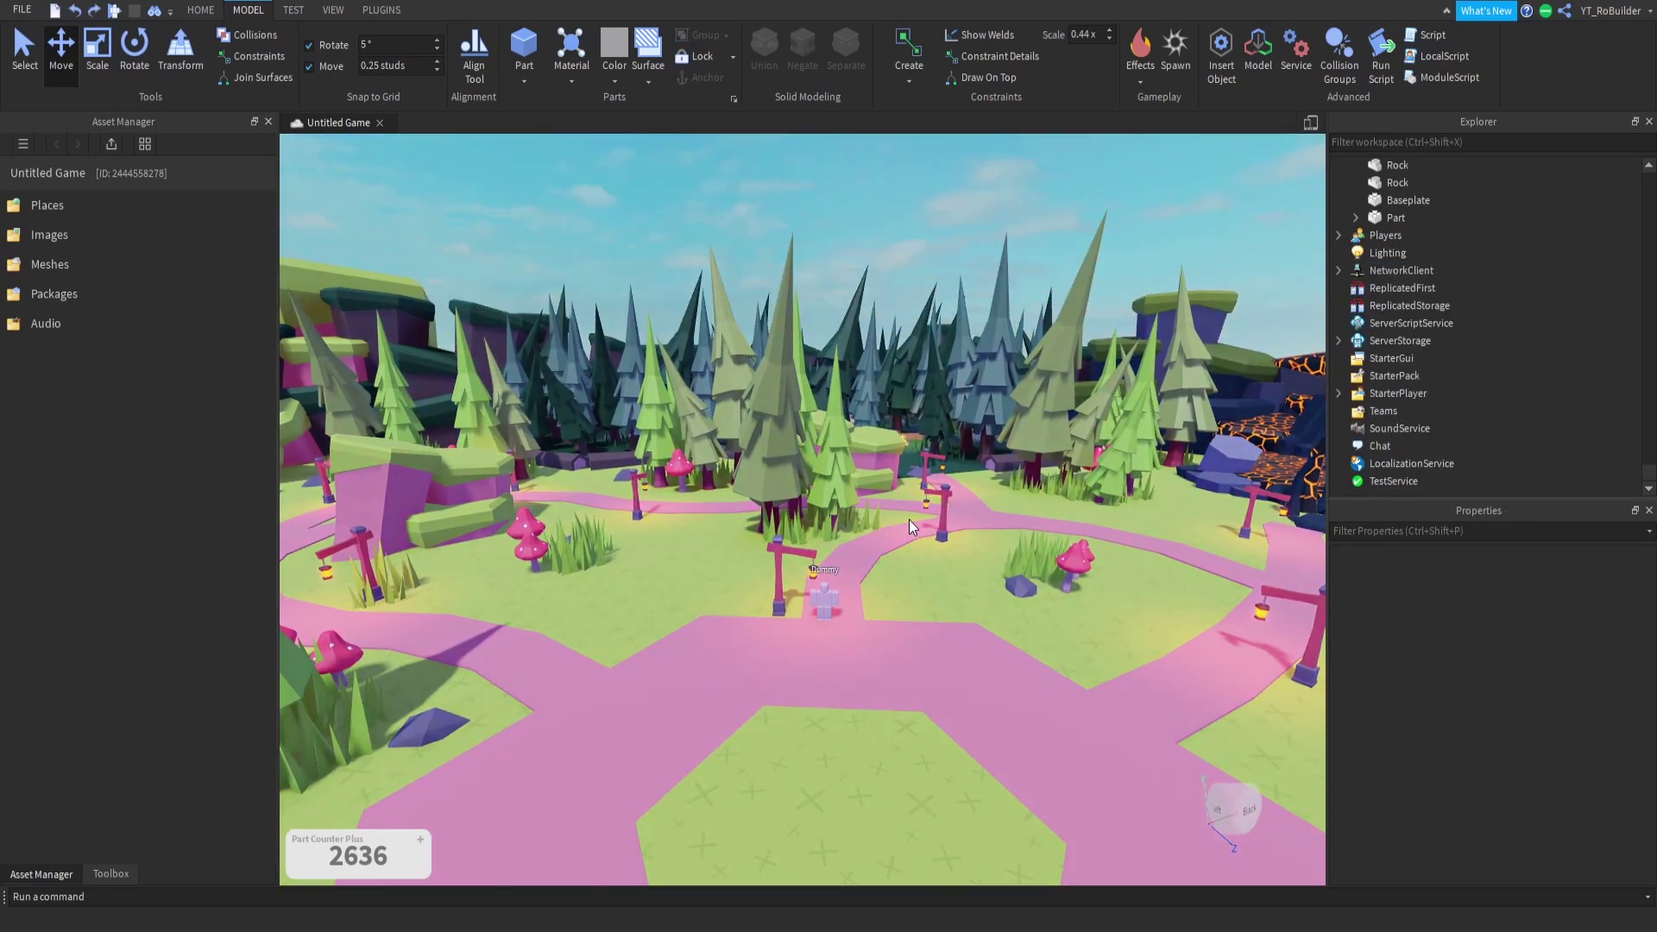
Step: Paste the sky, atmosphere, color correction and sun ray objects back into Lighting
{"action": "right_click", "coordinate": [1380, 250]}
{"action": "left_click", "coordinate": [1436, 299]}
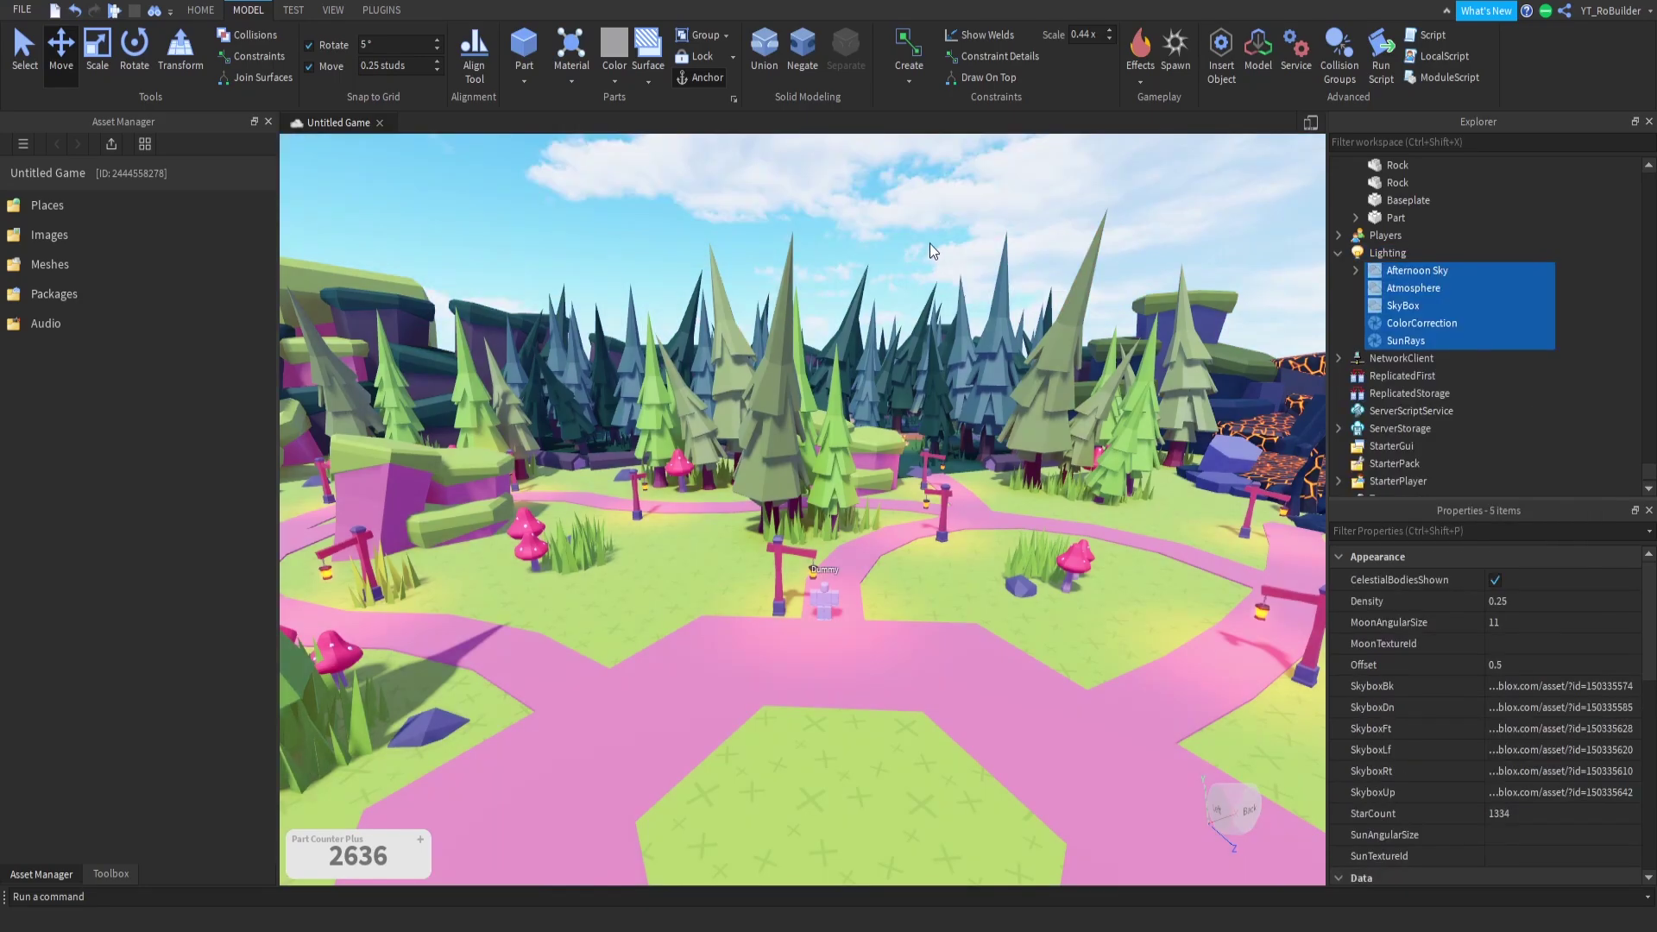
{"action": "left_click", "coordinate": [930, 244]}
Step: Examine the forest path and the lava area entrance under the new lighting
{"action": "scroll", "coordinate": [906, 345], "scroll_direction": "up", "scroll_amount": 3}
{"action": "key", "text": "w"}
{"action": "right_click_drag", "start_coordinate": [891, 416], "coordinate": [891, 416]}
{"action": "key", "text": "w"}
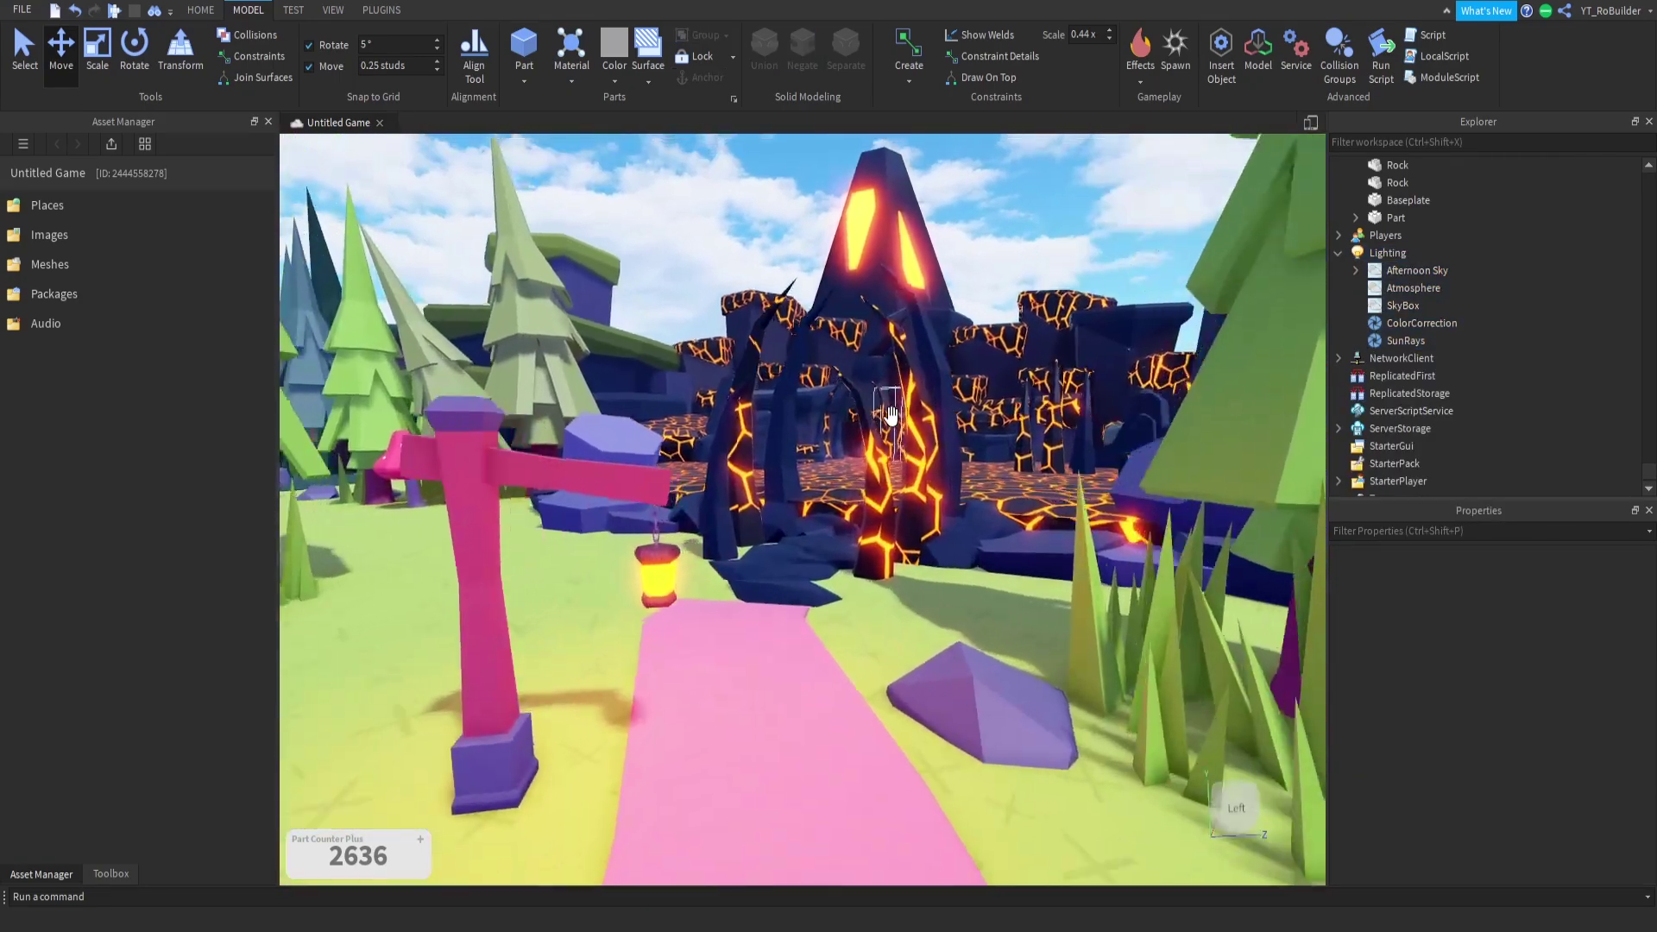
{"action": "key", "text": "w"}
{"action": "right_click_drag", "start_coordinate": [891, 420], "coordinate": [892, 417]}
{"action": "key", "text": "w"}
{"action": "key", "text": "s"}
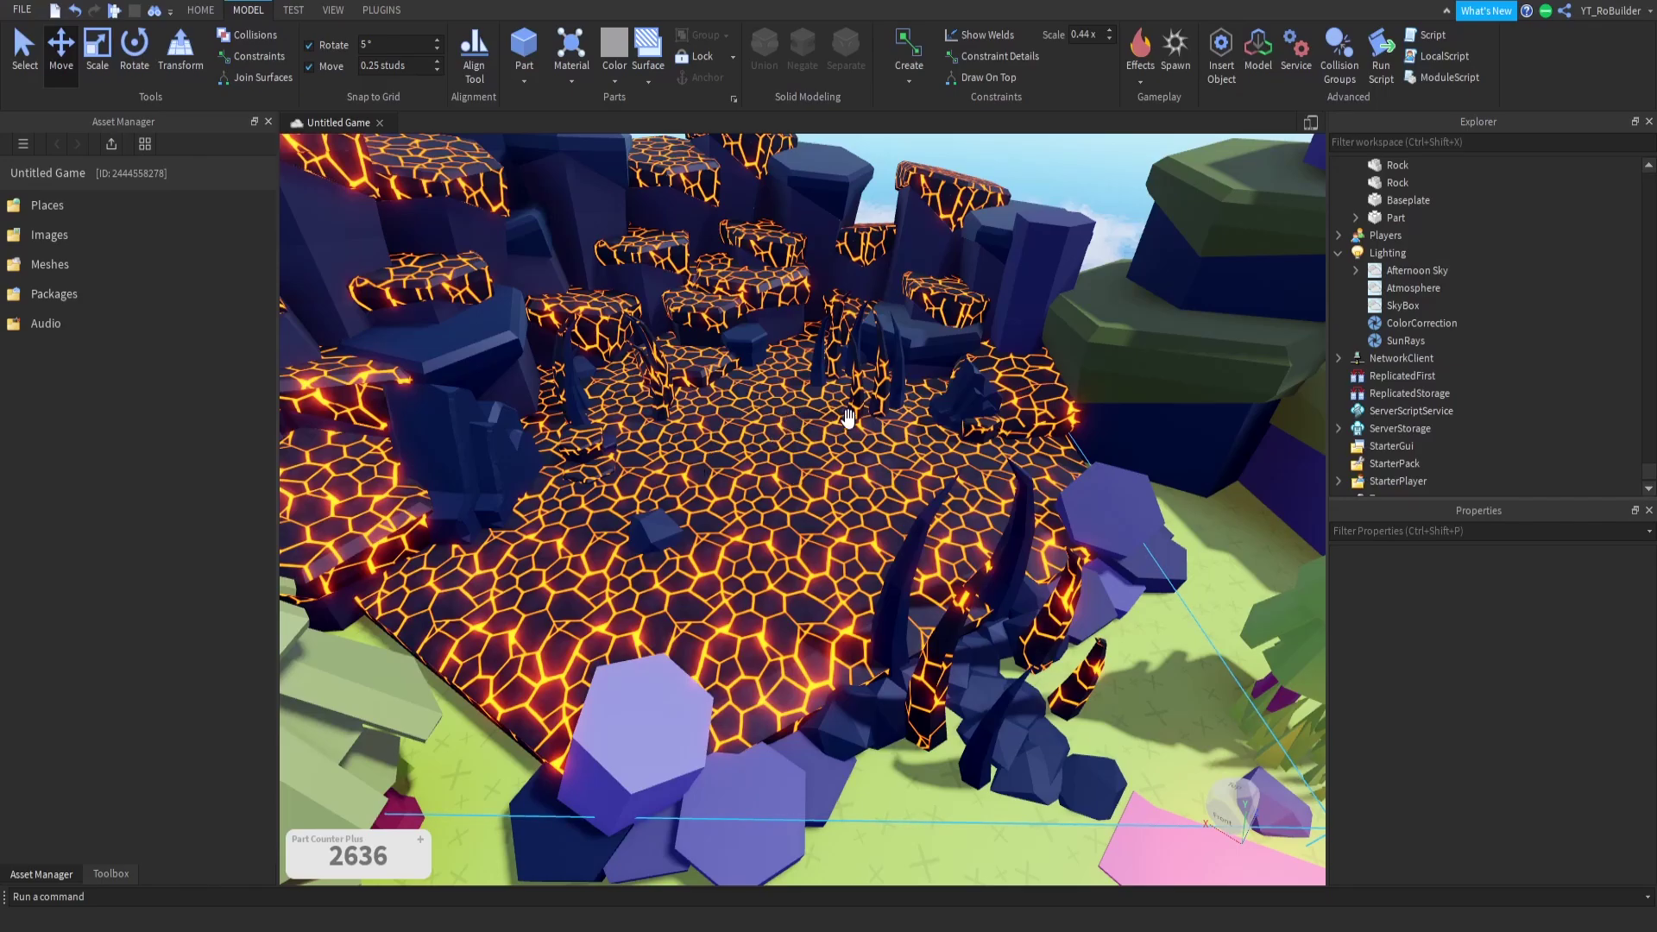
Step: Fly over the lava ground and through the dark woods to check both areas under the new lighting
{"action": "right_click_drag", "start_coordinate": [849, 419], "coordinate": [859, 490]}
{"action": "key", "text": "w"}
{"action": "key", "text": "w"}
{"action": "key", "text": "w"}
{"action": "key", "text": "w"}
{"action": "key", "text": "s"}
{"action": "key", "text": "w"}
{"action": "key", "text": "w"}
{"action": "key", "text": "s"}
{"action": "key", "text": "w"}
{"action": "key", "text": "w"}
{"action": "key", "text": "w"}
{"action": "right_click_drag", "start_coordinate": [755, 545], "coordinate": [755, 545]}
{"action": "key", "text": "s"}
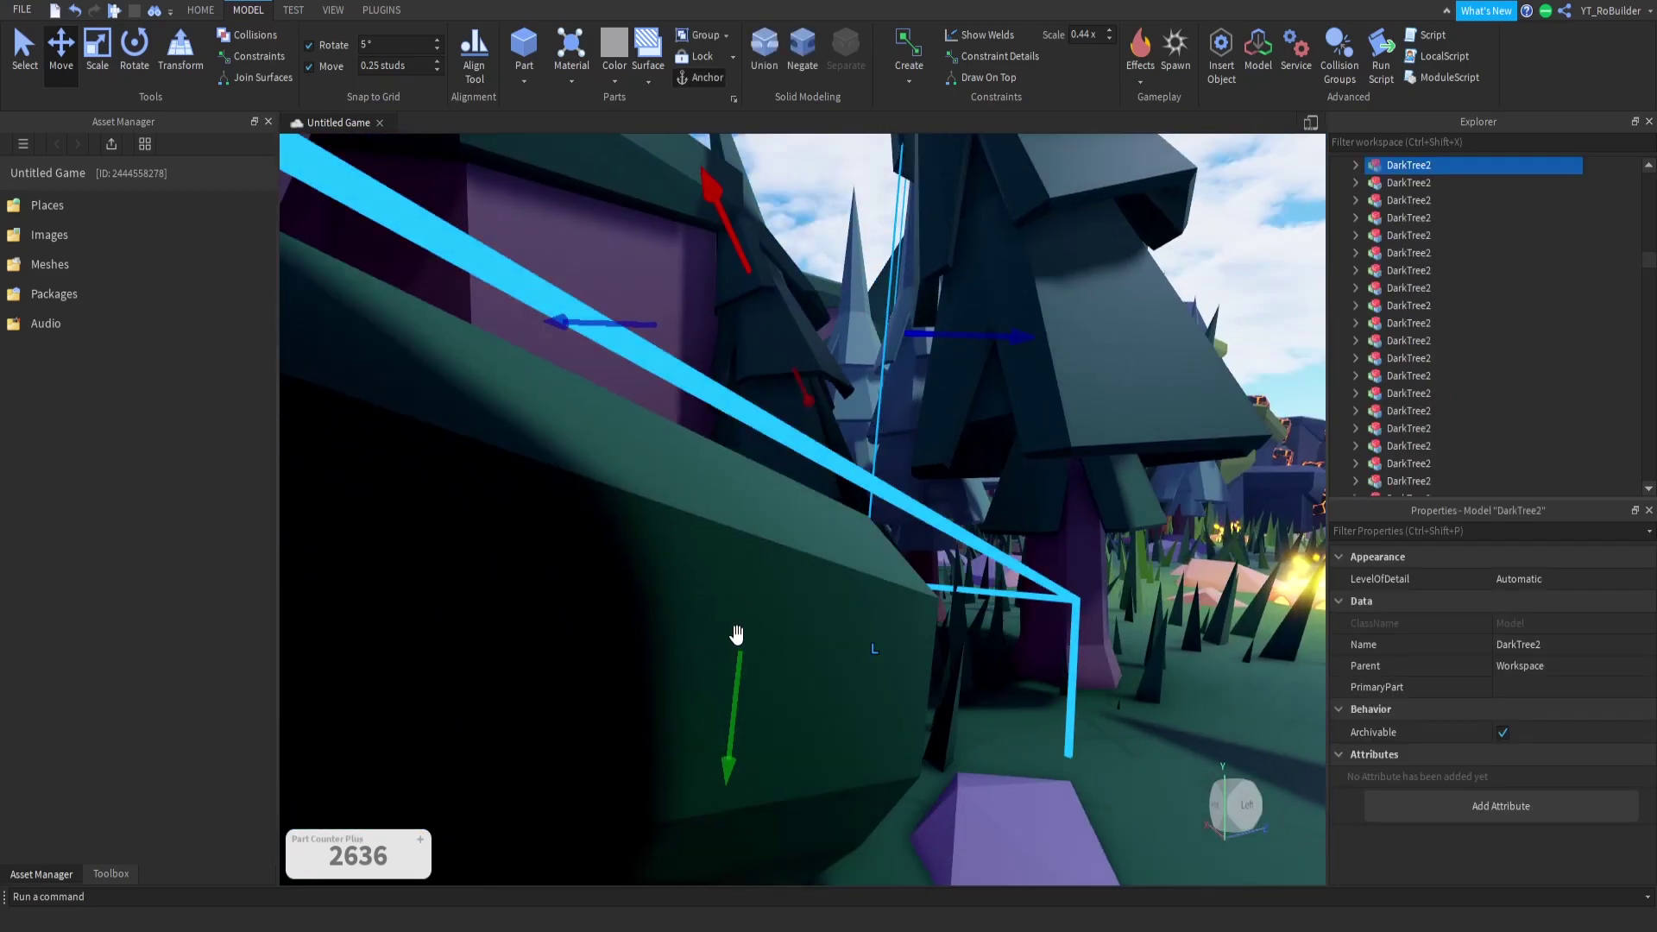
Step: Adjust the position of the dark tree beside the cliff in the dark woods
{"action": "left_click_drag", "start_coordinate": [734, 636], "coordinate": [743, 631]}
{"action": "left_click_drag", "start_coordinate": [756, 562], "coordinate": [759, 557]}
{"action": "key", "text": "e"}
{"action": "right_click_drag", "start_coordinate": [795, 526], "coordinate": [794, 526]}
{"action": "left_click_drag", "start_coordinate": [953, 275], "coordinate": [919, 321]}
{"action": "key", "text": "s"}
{"action": "right_click_drag", "start_coordinate": [919, 321], "coordinate": [920, 321]}
{"action": "left_click", "coordinate": [920, 321]}
Step: Look along the row of sample assets on the purple baseplate for a model to reuse
{"action": "key", "text": "s"}
{"action": "key", "text": "w"}
{"action": "key", "text": "d"}
{"action": "key", "text": "w"}
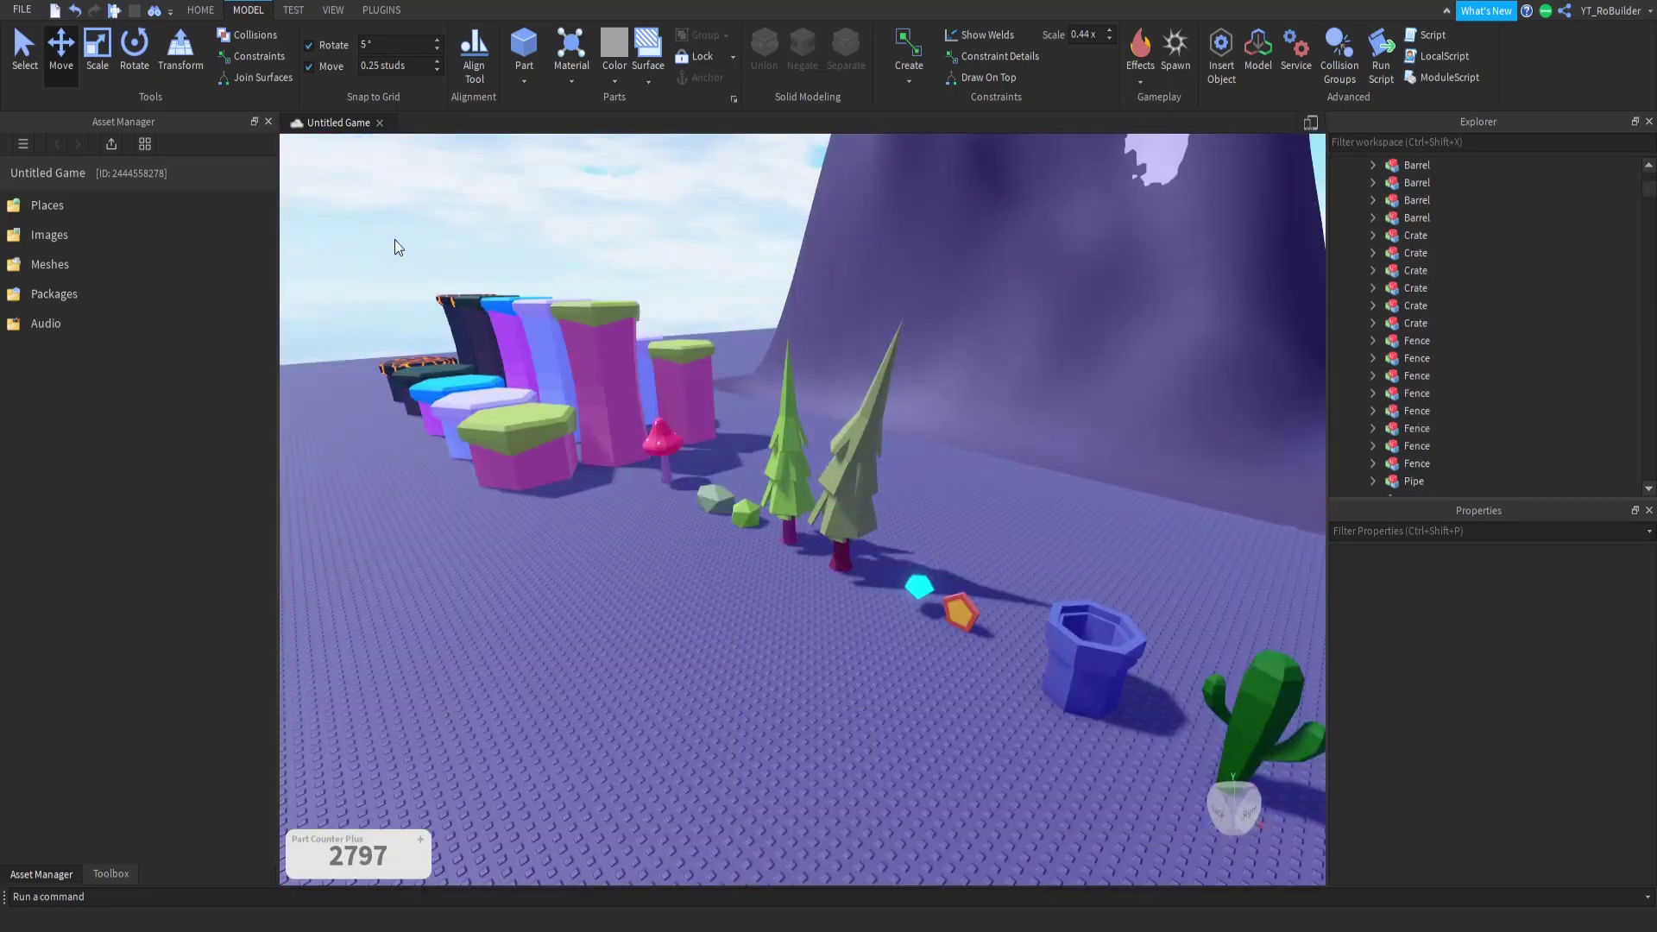
{"action": "right_click_drag", "start_coordinate": [477, 314], "coordinate": [477, 314]}
{"action": "key", "text": "s"}
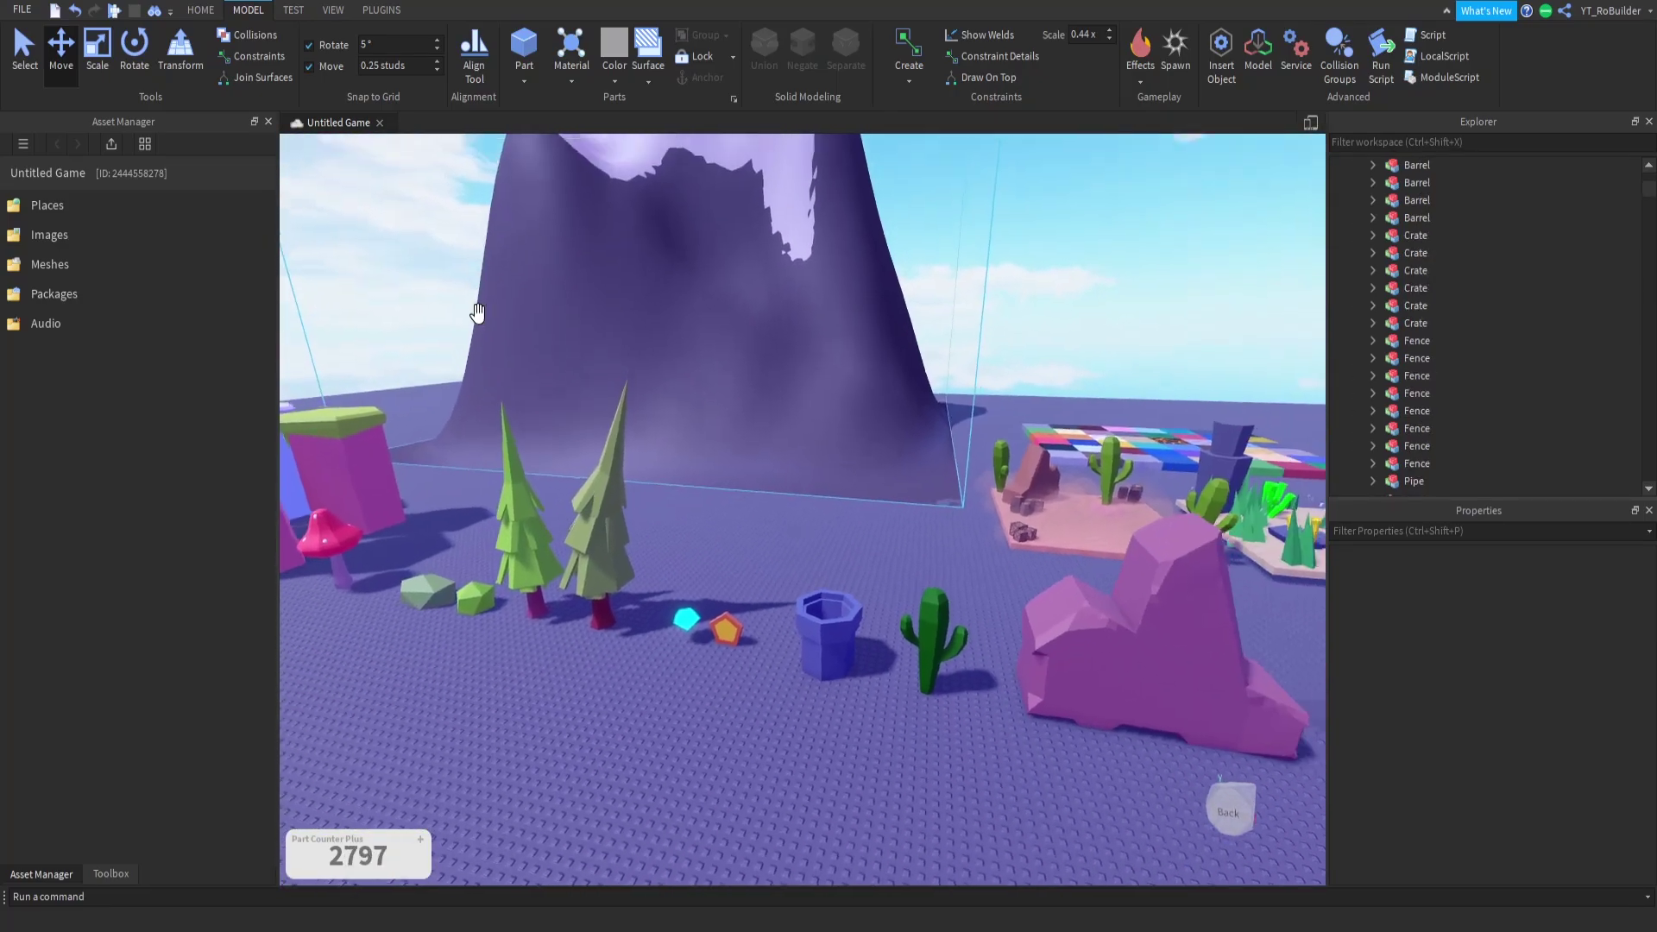
{"action": "right_click_drag", "start_coordinate": [555, 355], "coordinate": [585, 356]}
{"action": "key", "text": "a"}
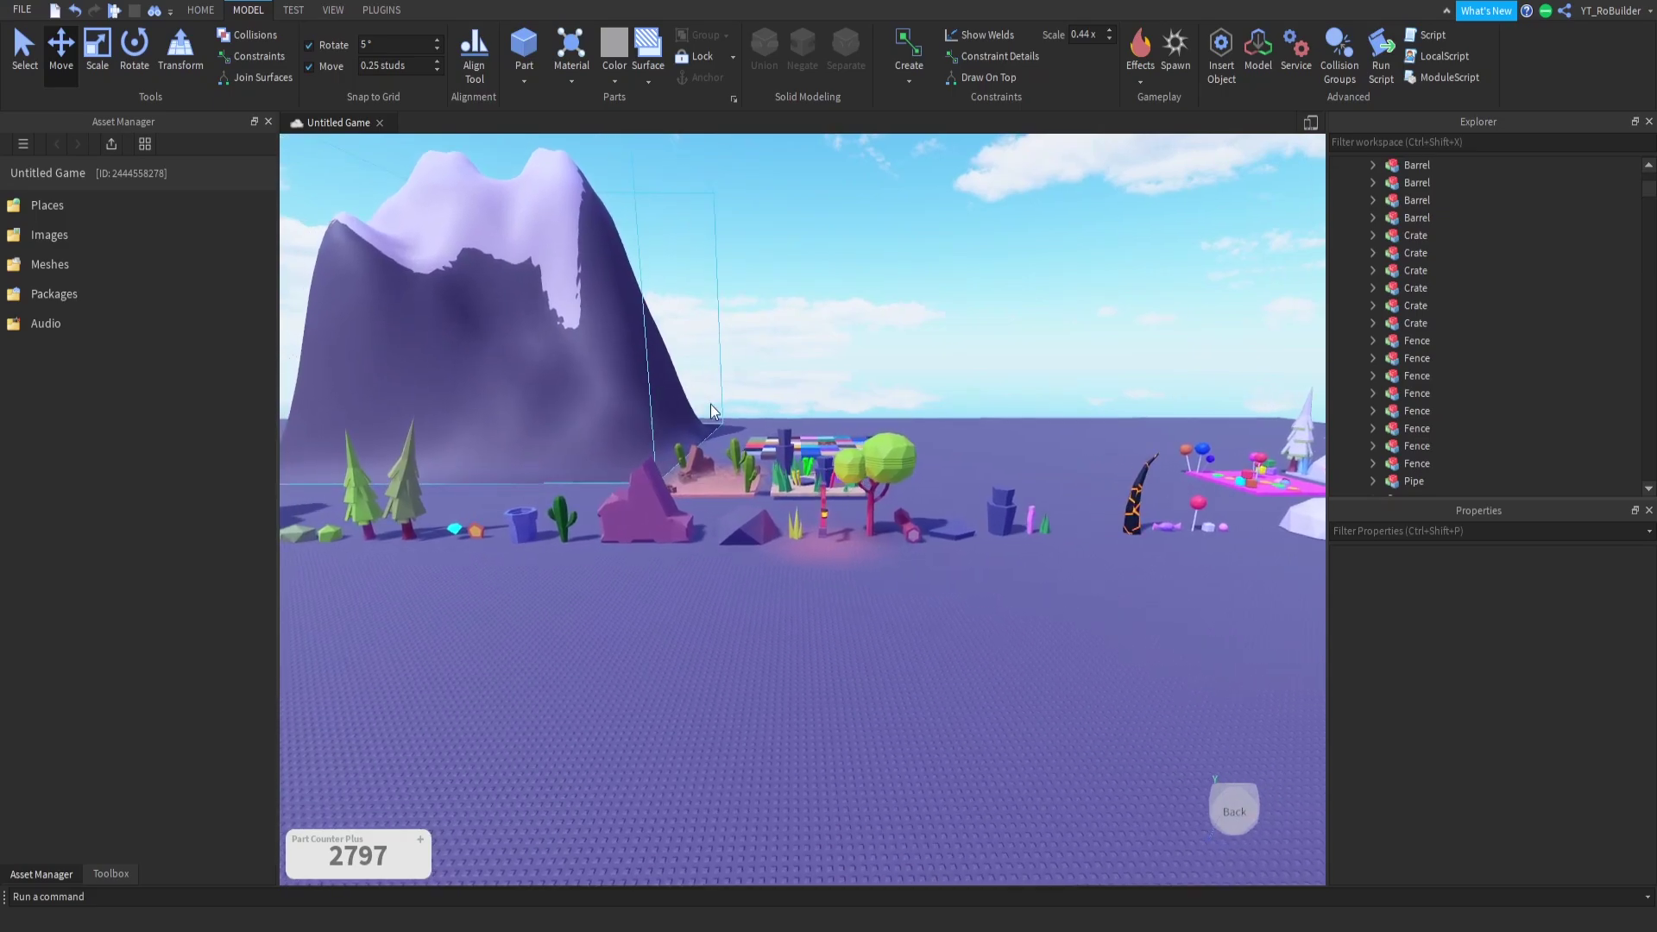
{"action": "right_click_drag", "start_coordinate": [734, 405], "coordinate": [734, 406]}
{"action": "key", "text": "w"}
{"action": "key", "text": "a"}
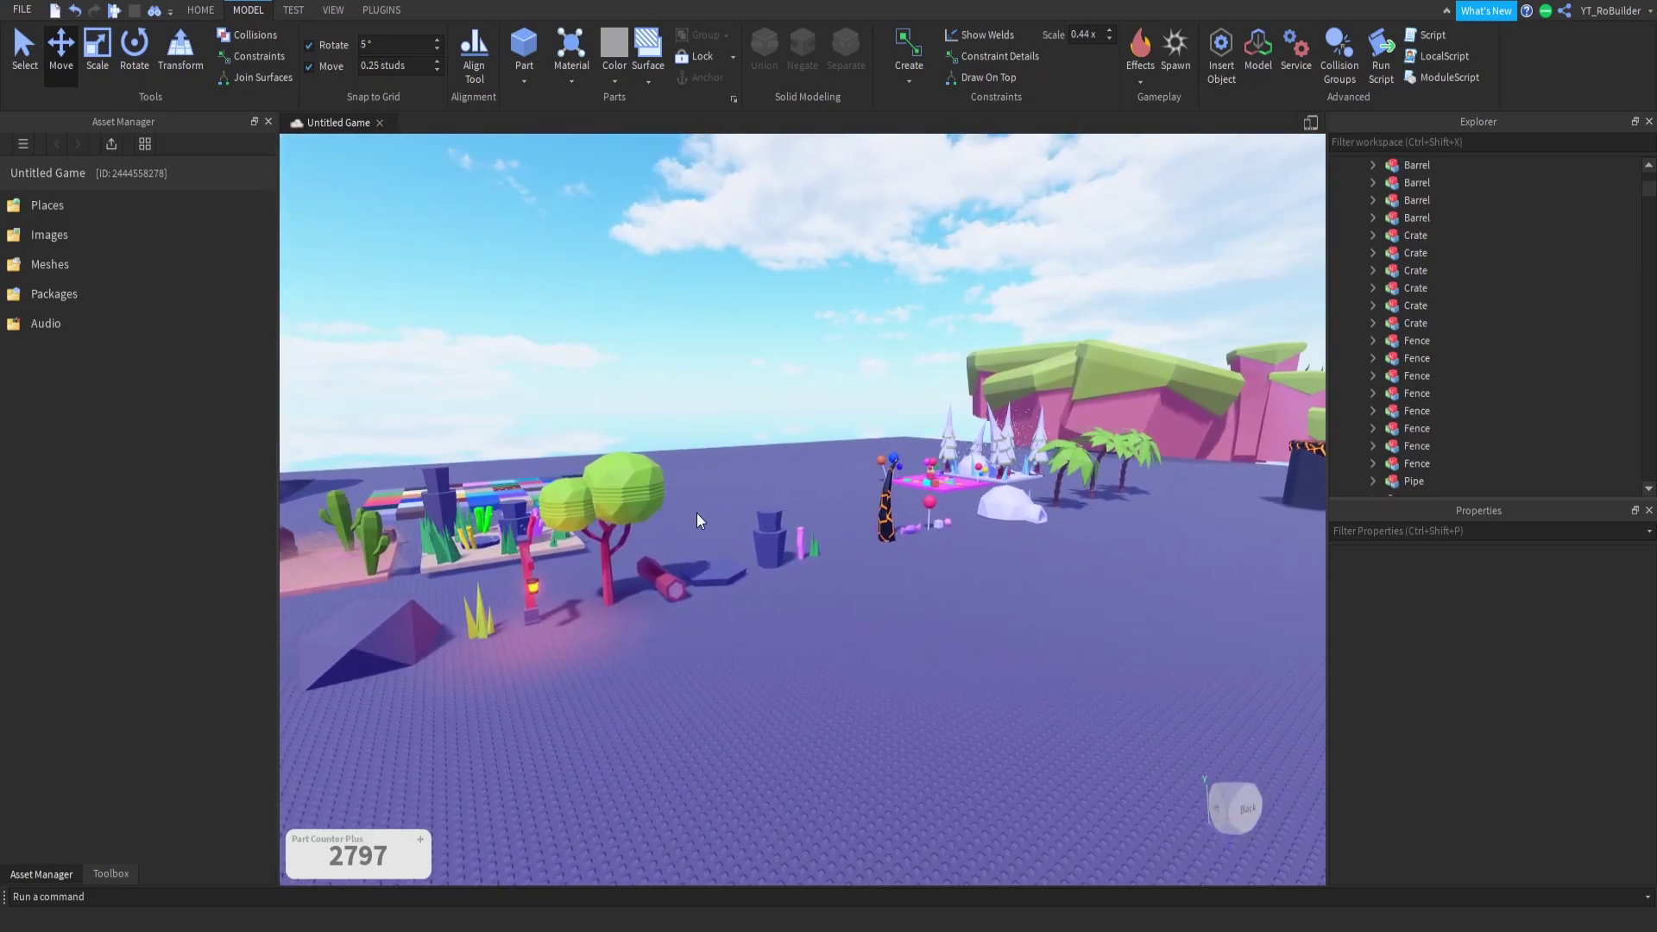
{"action": "right_click_drag", "start_coordinate": [697, 512], "coordinate": [697, 512]}
{"action": "key", "text": "w"}
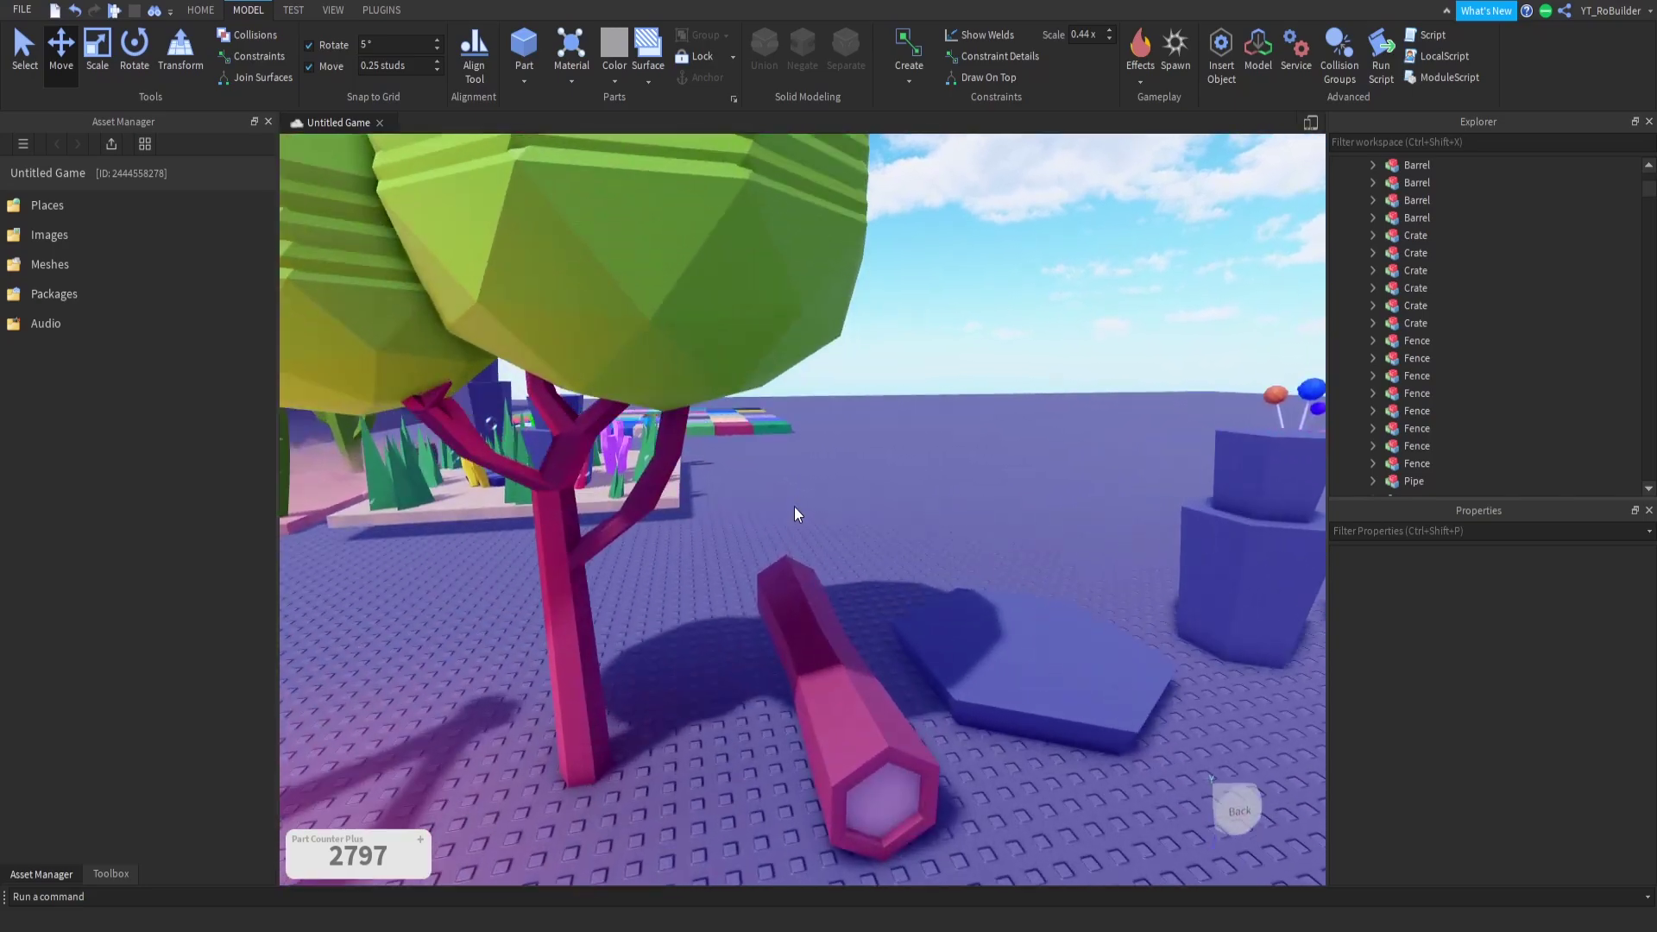
Step: Copy the pink log beside the round green tree and paste it onto an empty part of the baseplate
{"action": "left_click", "coordinate": [799, 525]}
{"action": "key", "text": "f"}
{"action": "left_click", "coordinate": [809, 546]}
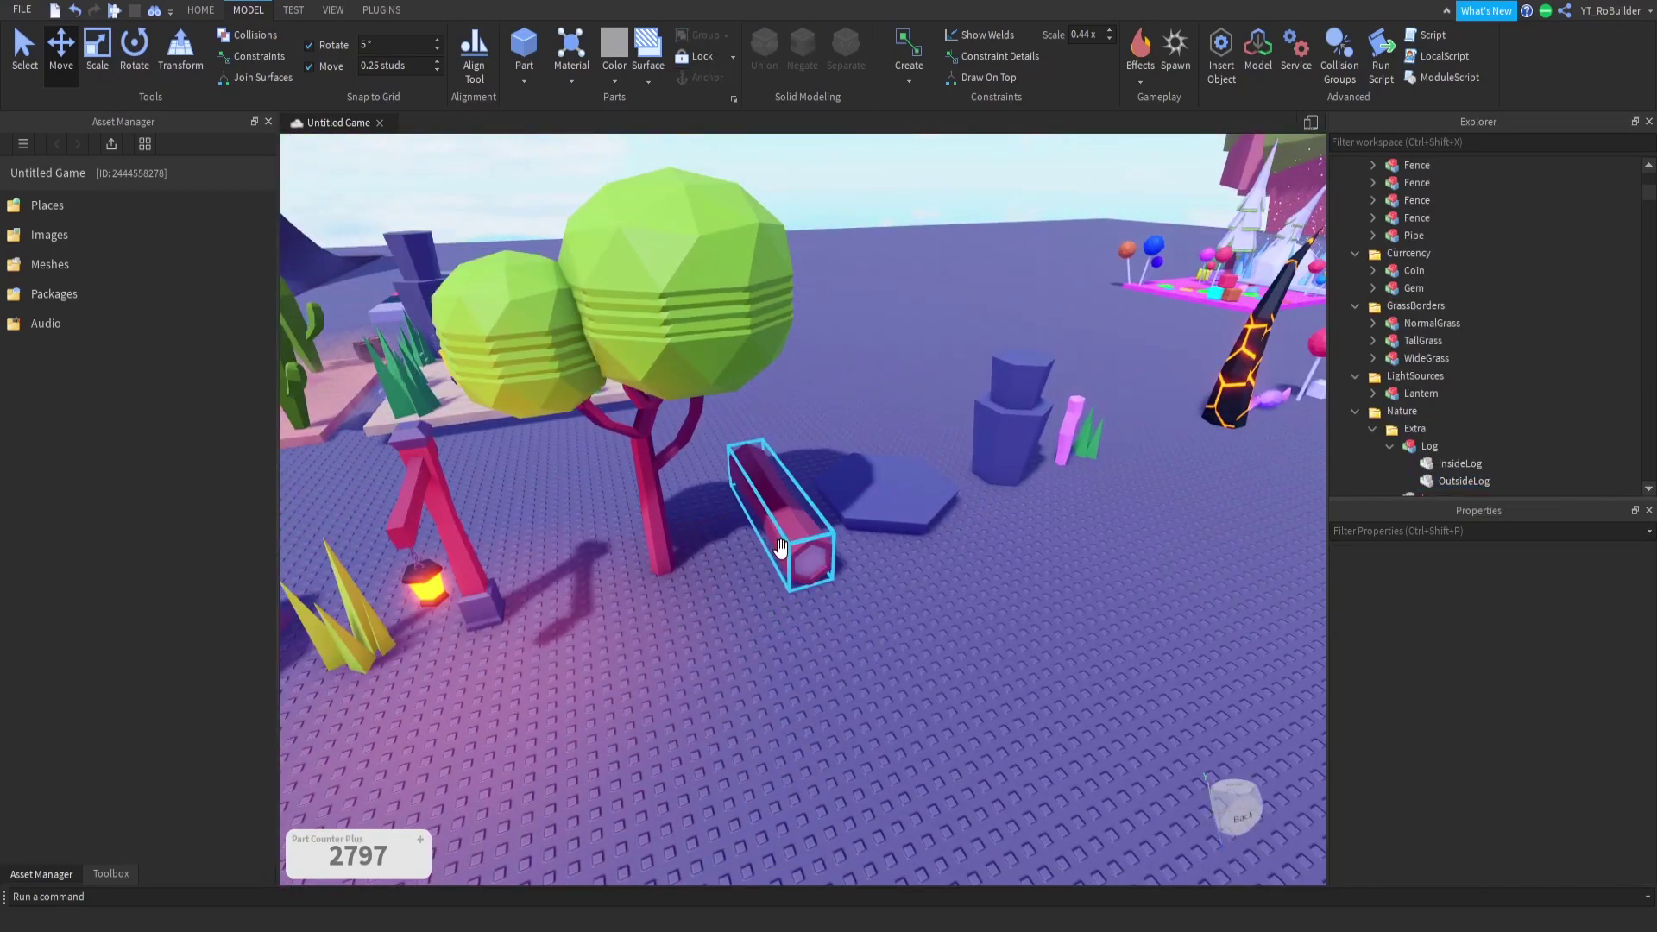
{"action": "key", "text": "ctrl+c"}
{"action": "key", "text": "ctrl+v"}
{"action": "left_click_drag", "start_coordinate": [809, 542], "coordinate": [955, 503]}
{"action": "right_click_drag", "start_coordinate": [954, 502], "coordinate": [955, 502]}
{"action": "left_click_drag", "start_coordinate": [955, 502], "coordinate": [954, 502]}
{"action": "right_click_drag", "start_coordinate": [955, 502], "coordinate": [955, 502]}
{"action": "scroll", "coordinate": [954, 500], "scroll_direction": "up", "scroll_amount": 4}
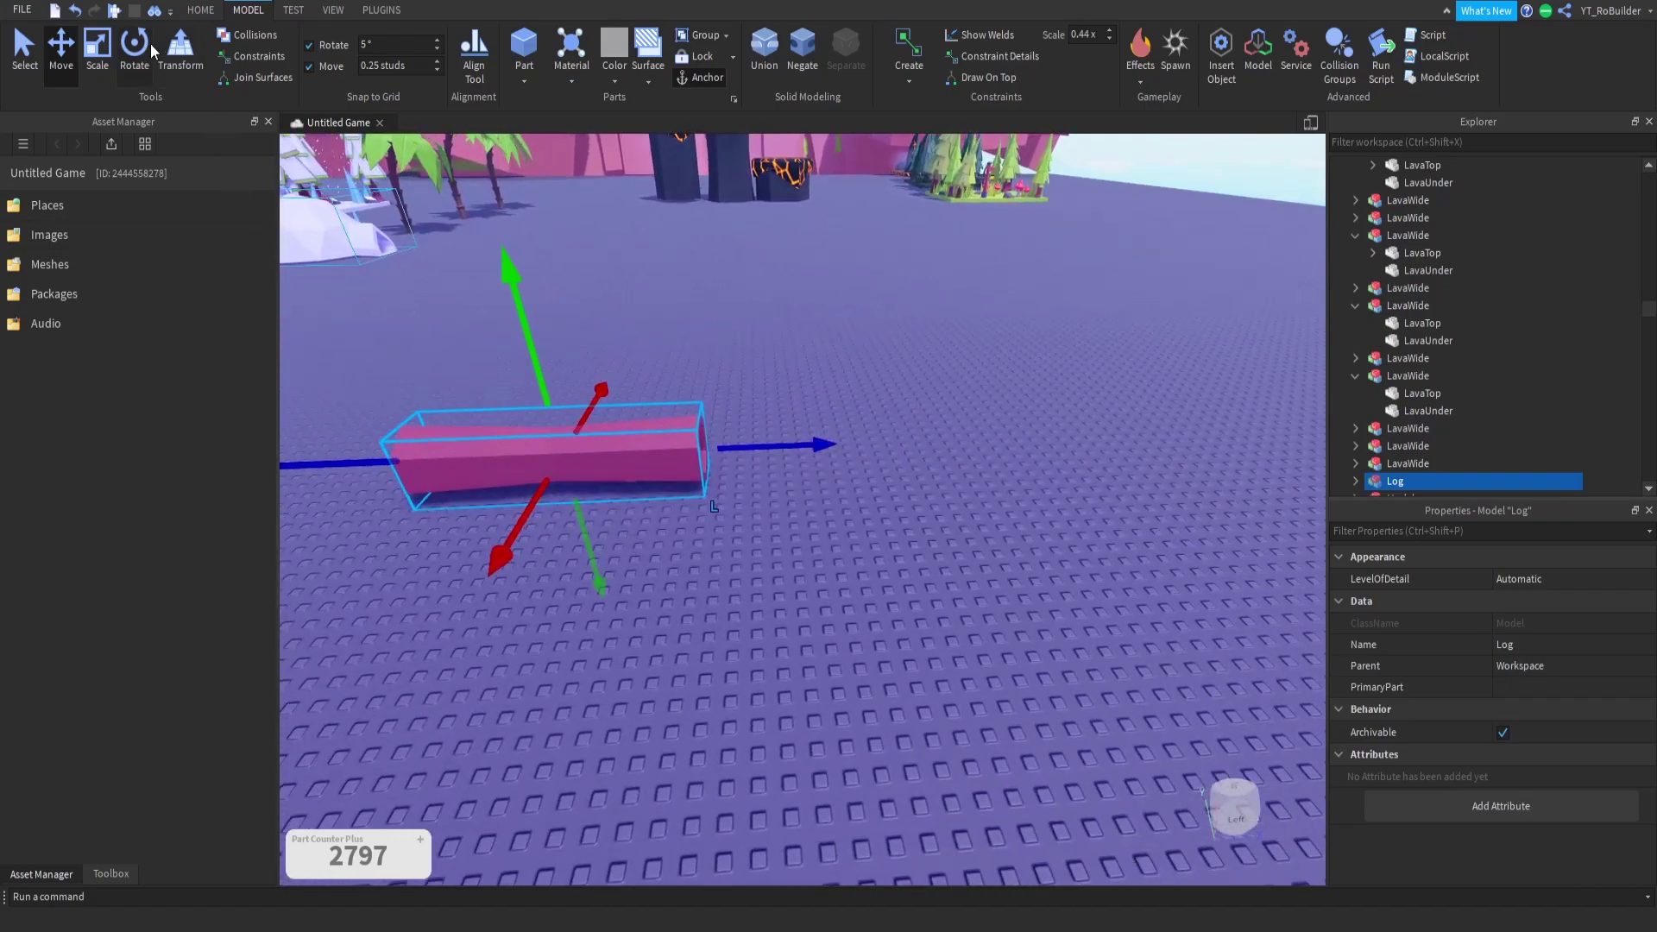
Step: Rotate the copied log upright so that it stands on its end
{"action": "left_click_drag", "start_coordinate": [610, 354], "coordinate": [679, 502]}
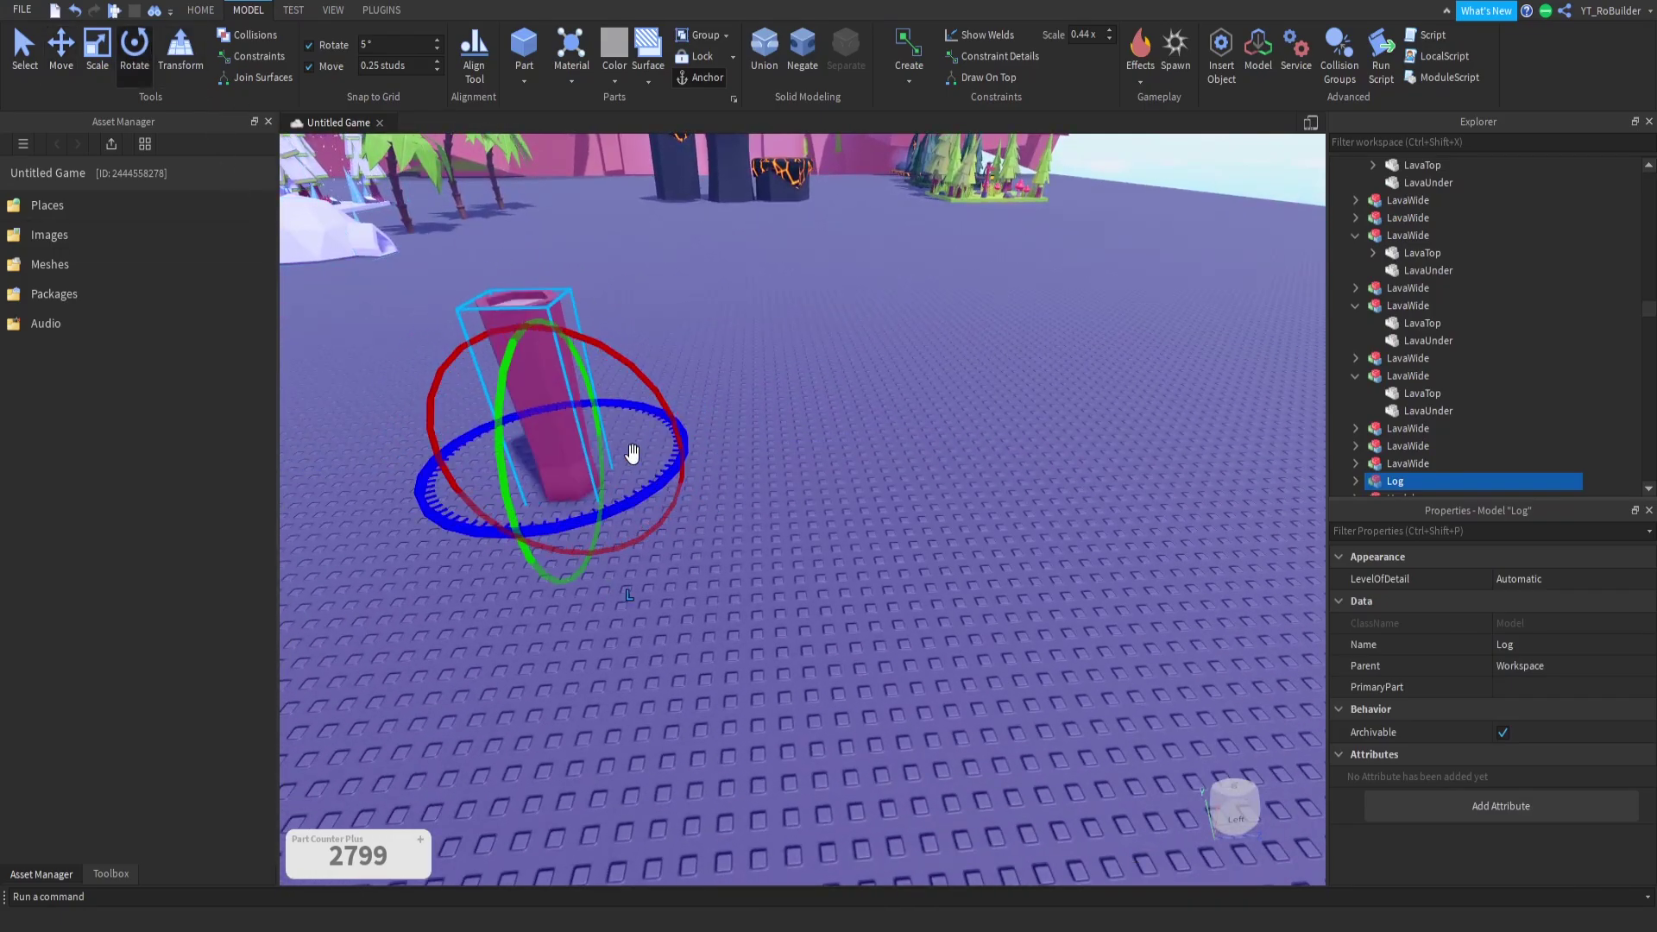
{"action": "left_click_drag", "start_coordinate": [530, 321], "coordinate": [580, 312]}
{"action": "key", "text": "ctrl+z"}
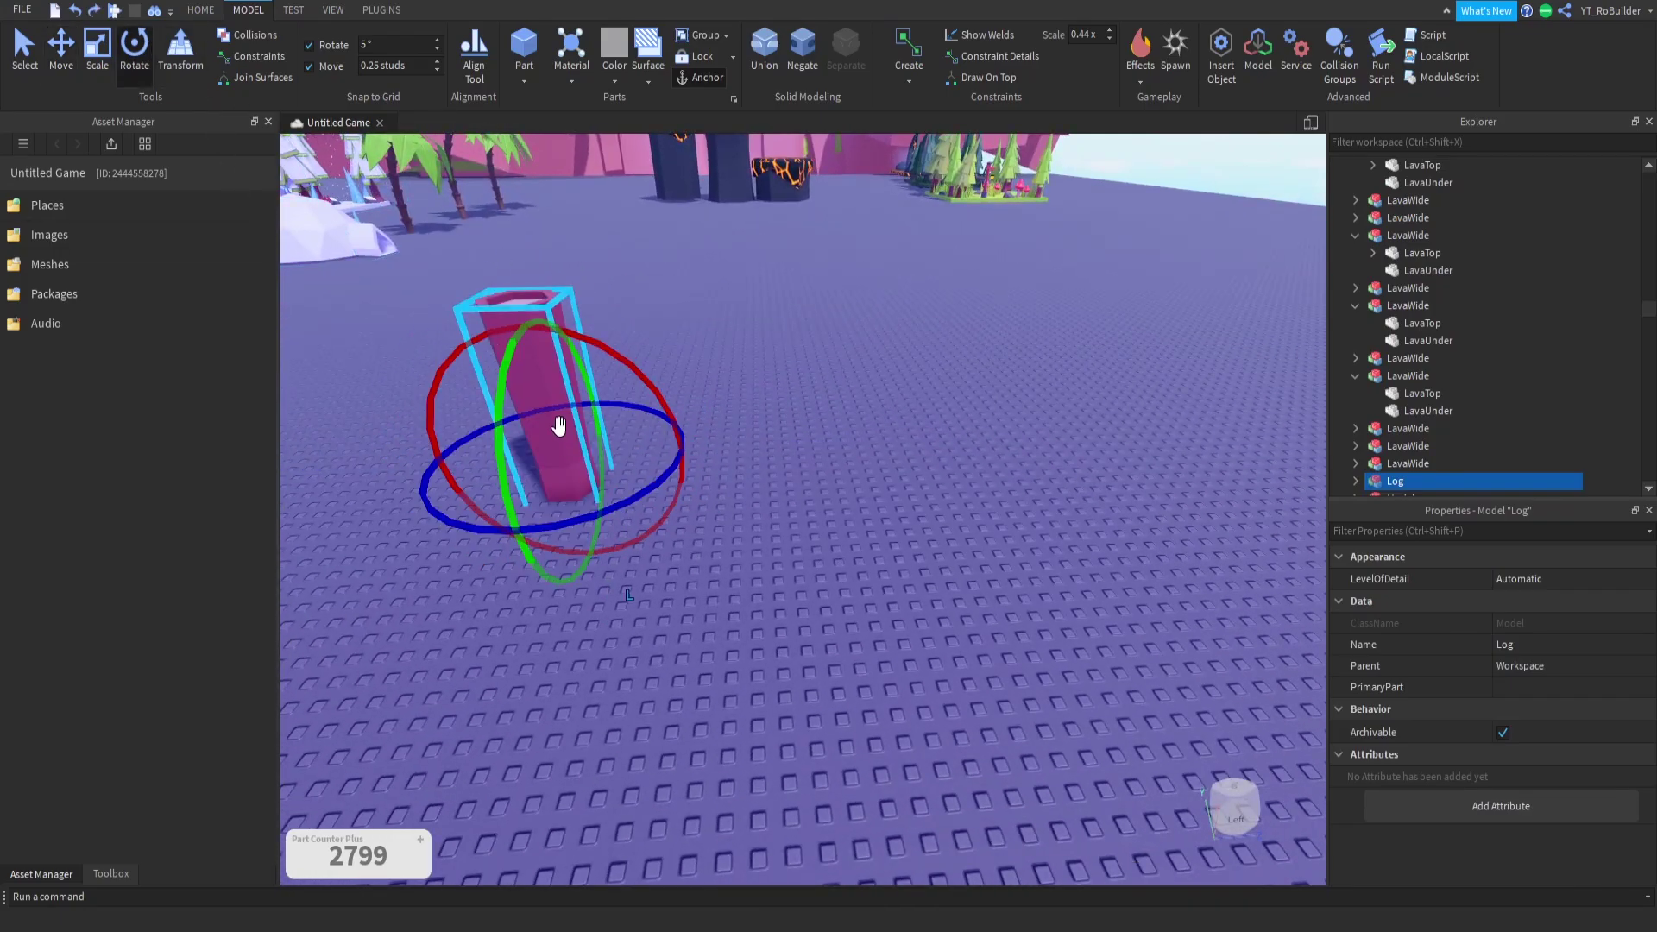
{"action": "left_click_drag", "start_coordinate": [561, 431], "coordinate": [581, 393]}
{"action": "key", "text": "f"}
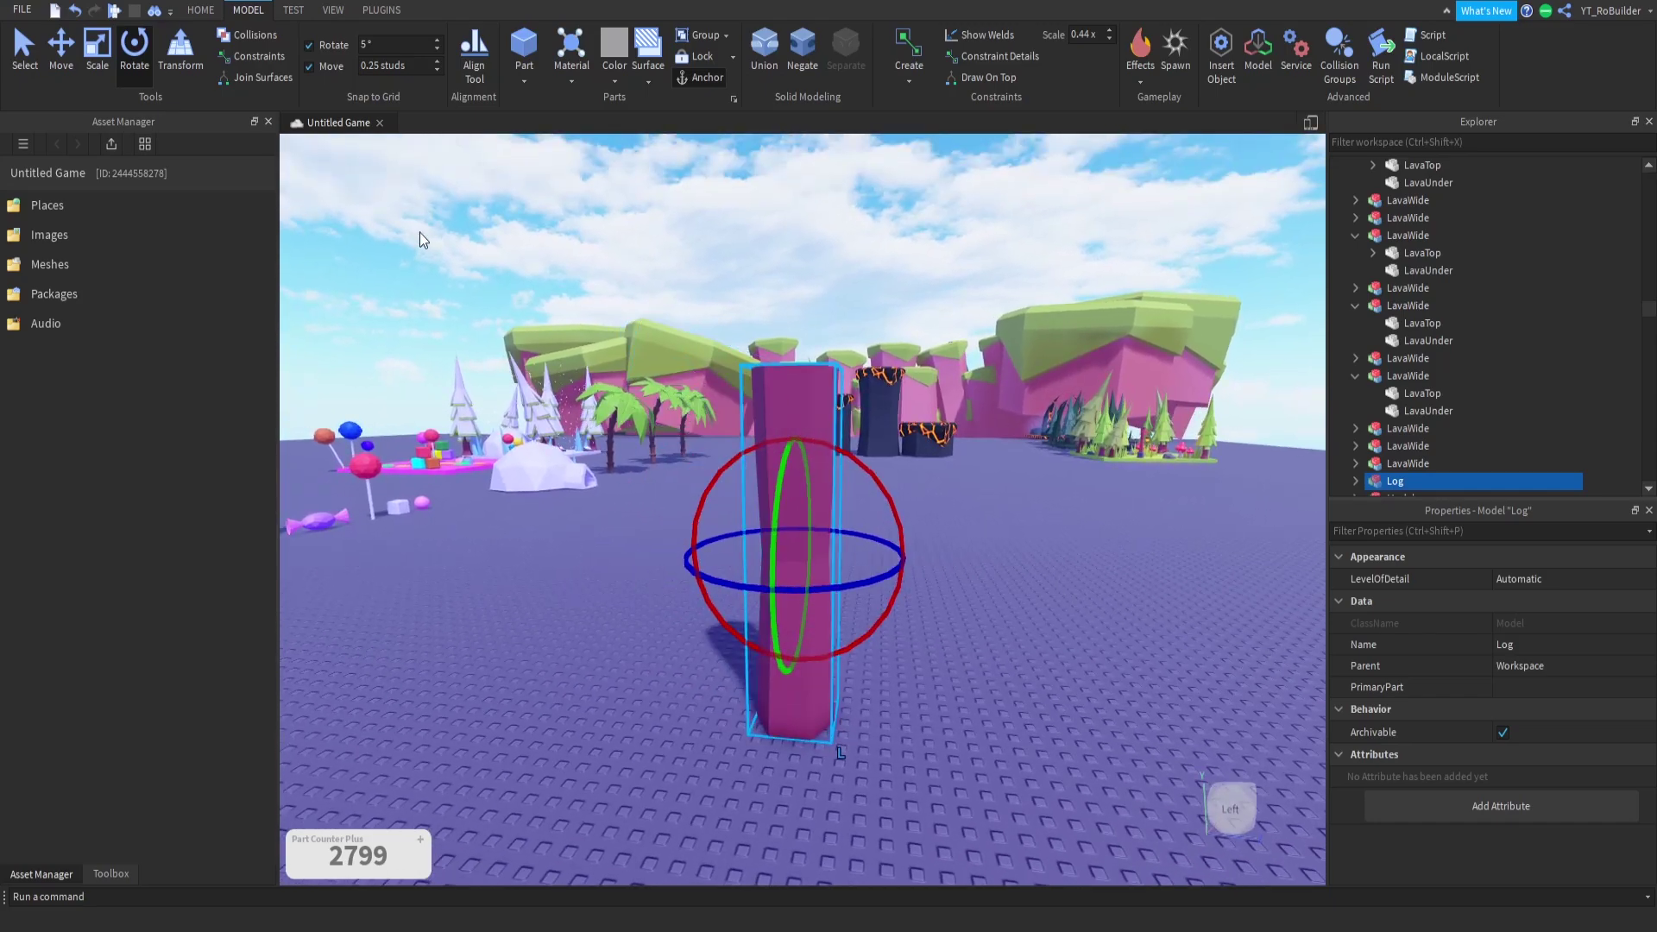
Step: Scale the whole upright log up into a tall, thick pillar
{"action": "left_click", "coordinate": [97, 42]}
{"action": "scroll", "coordinate": [788, 536], "scroll_direction": "down", "scroll_amount": 5}
{"action": "left_click_drag", "start_coordinate": [795, 425], "coordinate": [813, 179]}
{"action": "scroll", "coordinate": [833, 271], "scroll_direction": "up", "scroll_amount": 3}
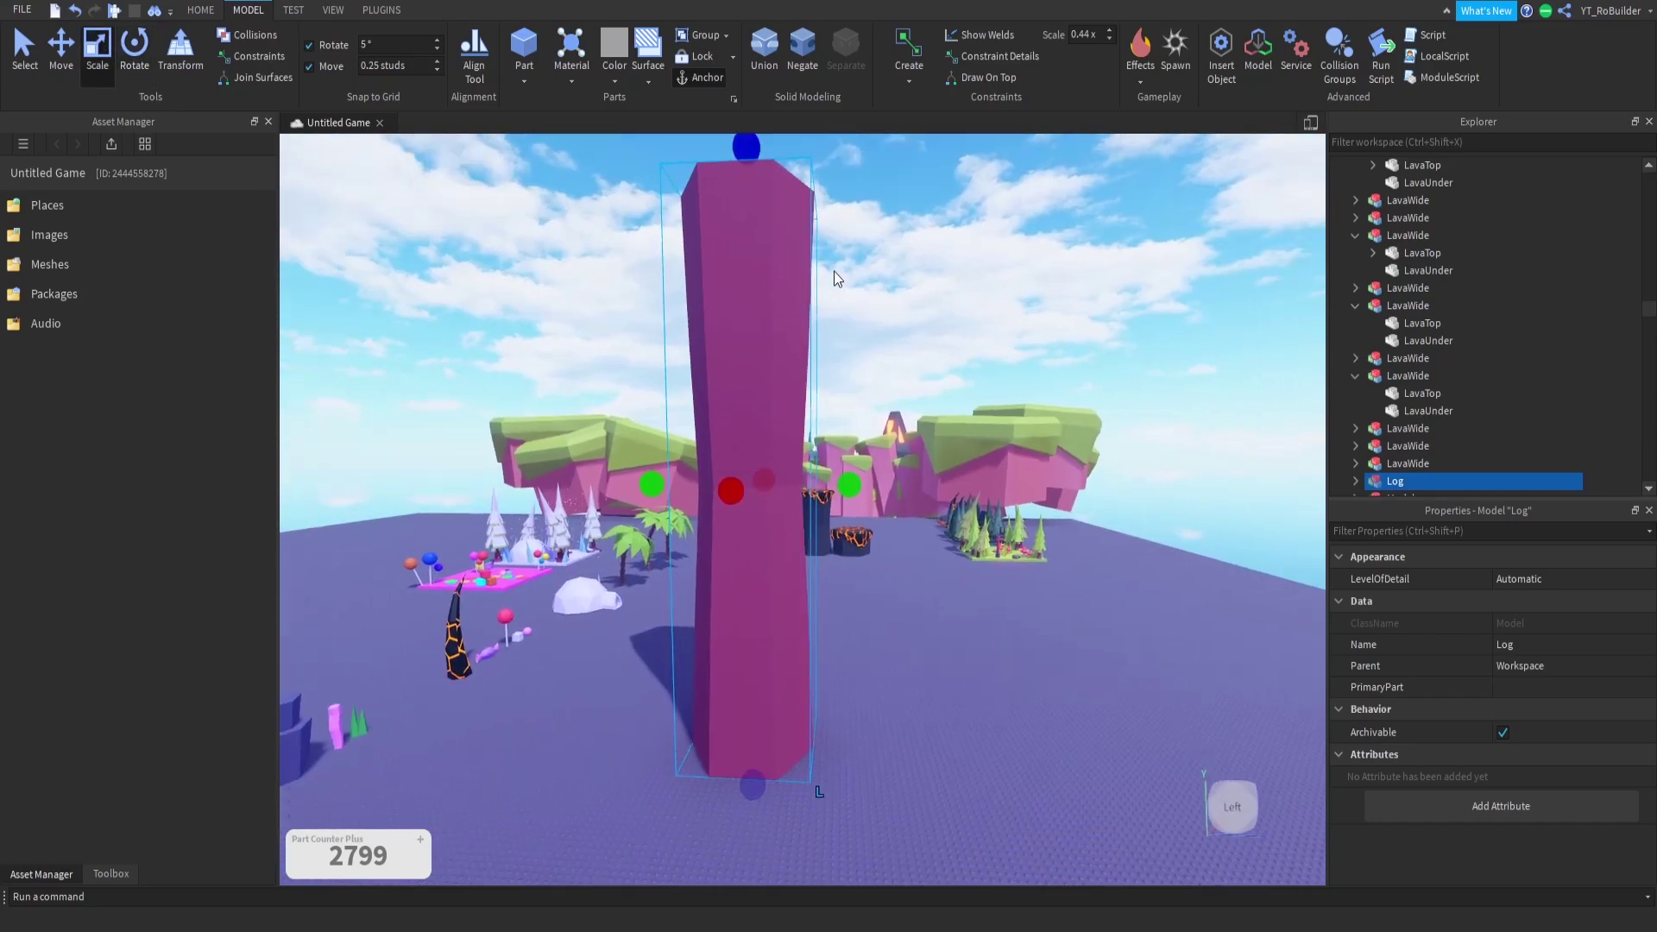
Step: Select only the log's OutsideLog mesh and shorten it into a low hexagonal ring on the baseplate
{"action": "scroll", "coordinate": [833, 271], "scroll_direction": "down", "scroll_amount": 4}
{"action": "left_click", "coordinate": [827, 294]}
{"action": "left_click", "coordinate": [772, 338], "text": "alt"}
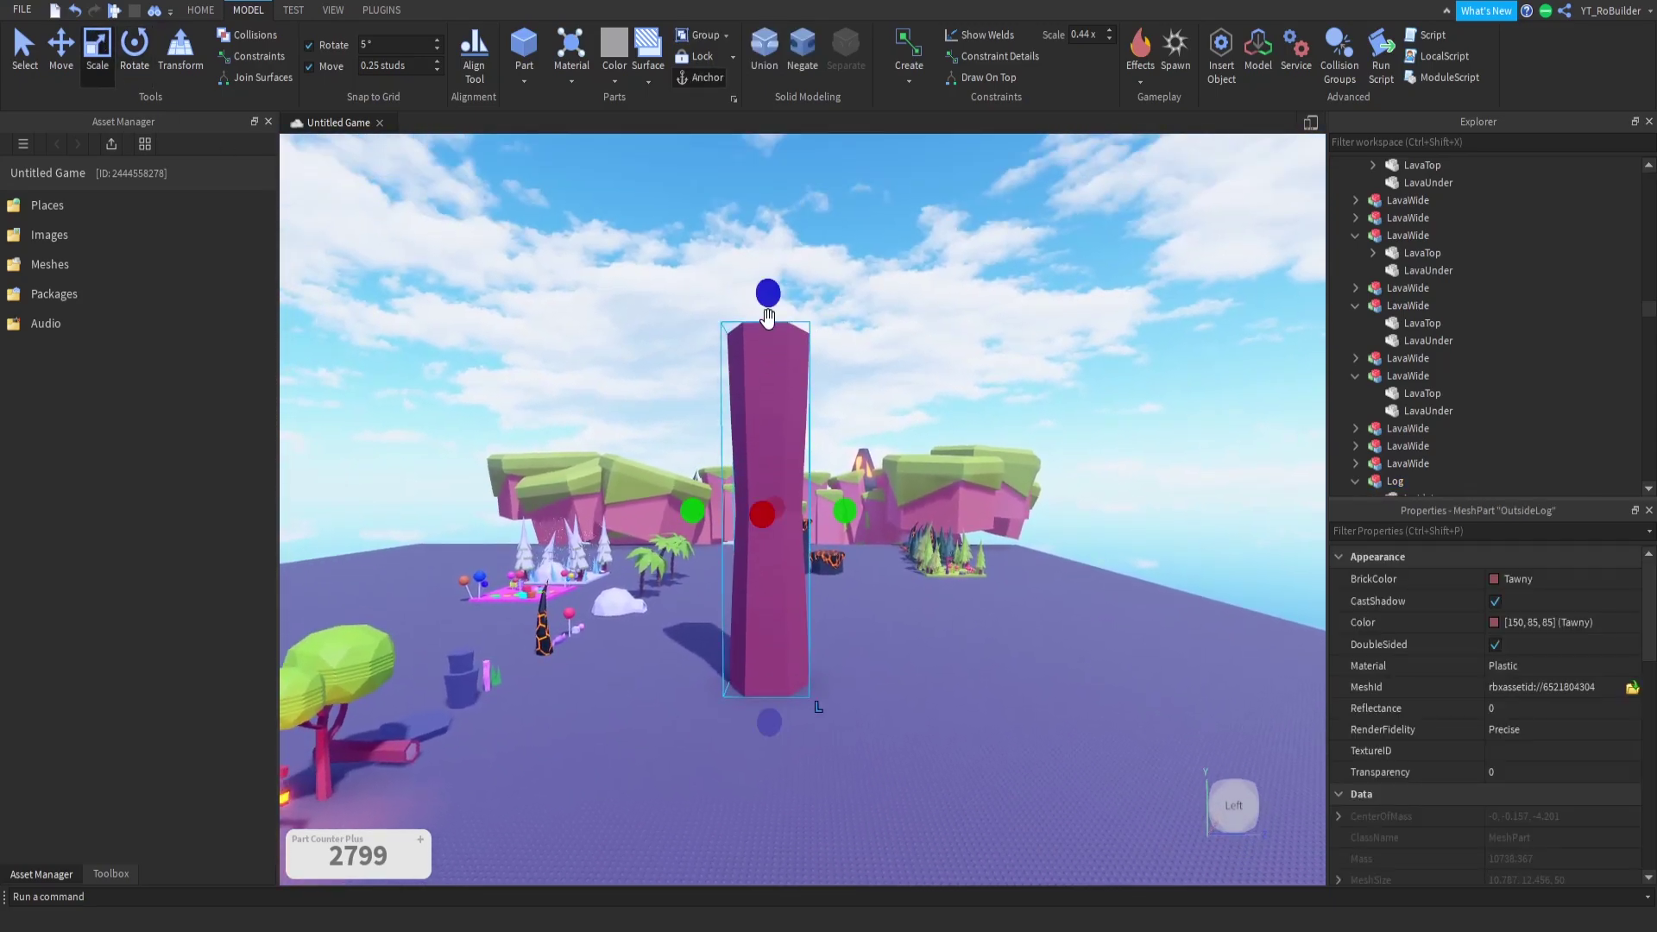
{"action": "left_click_drag", "start_coordinate": [770, 300], "coordinate": [785, 449]}
{"action": "scroll", "coordinate": [802, 606], "scroll_direction": "up", "scroll_amount": 3}
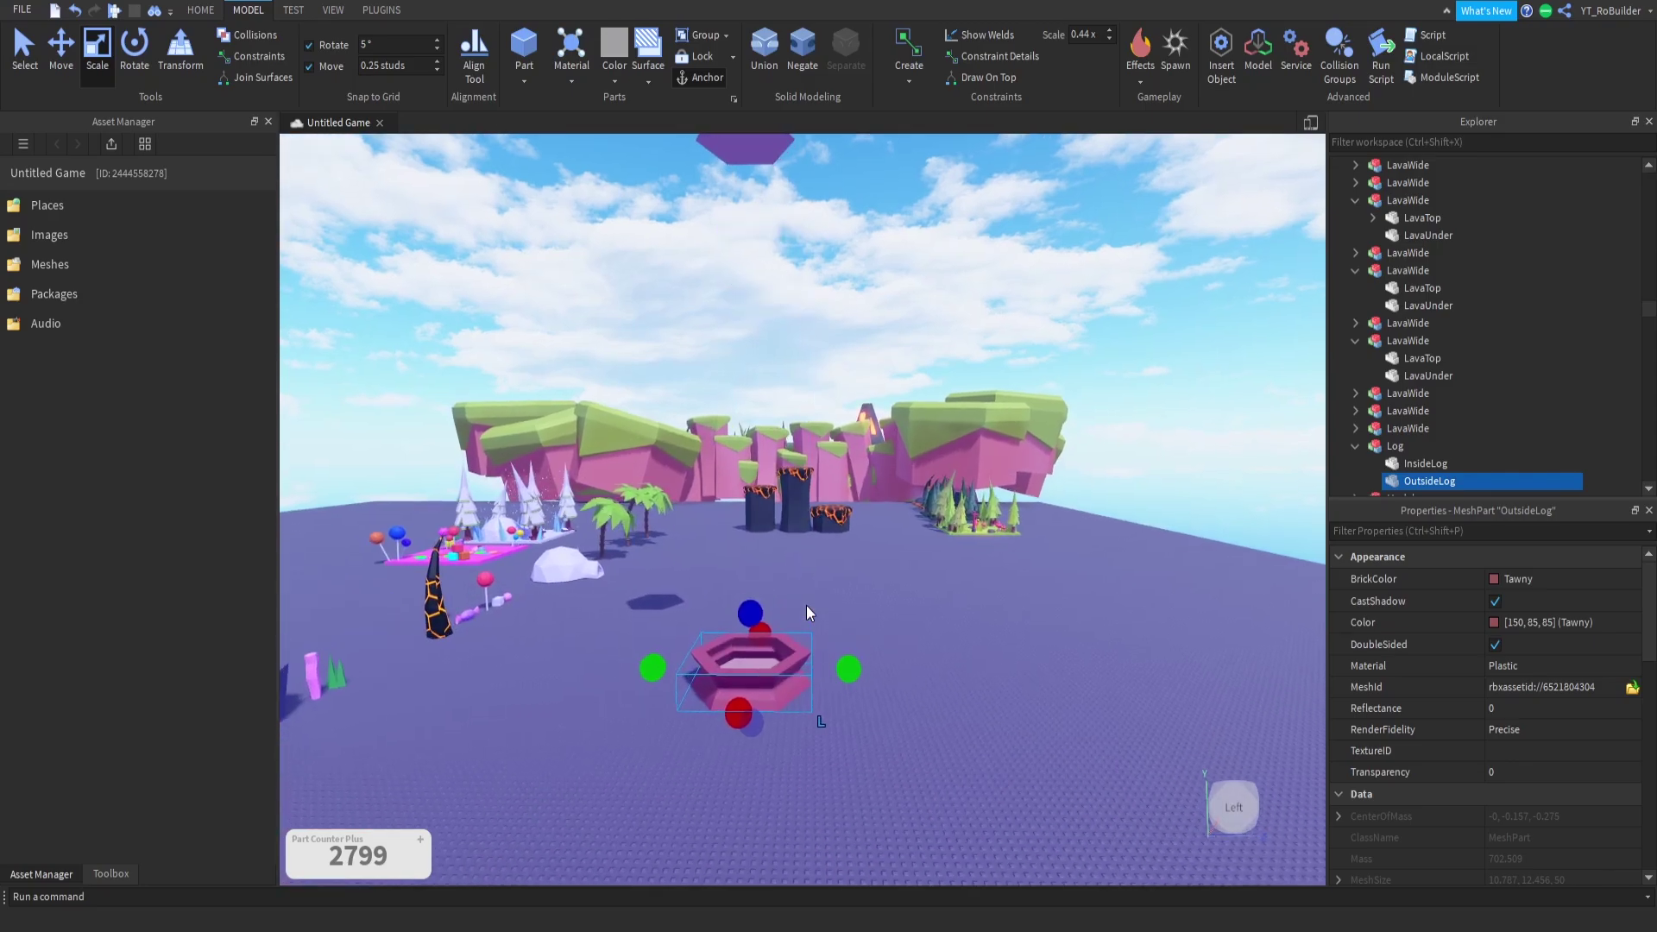
Step: Shorten the log's InsideLog mesh to fit inside the hexagonal ring and colour it Cyan as water
{"action": "right_click_drag", "start_coordinate": [806, 606], "coordinate": [806, 585]}
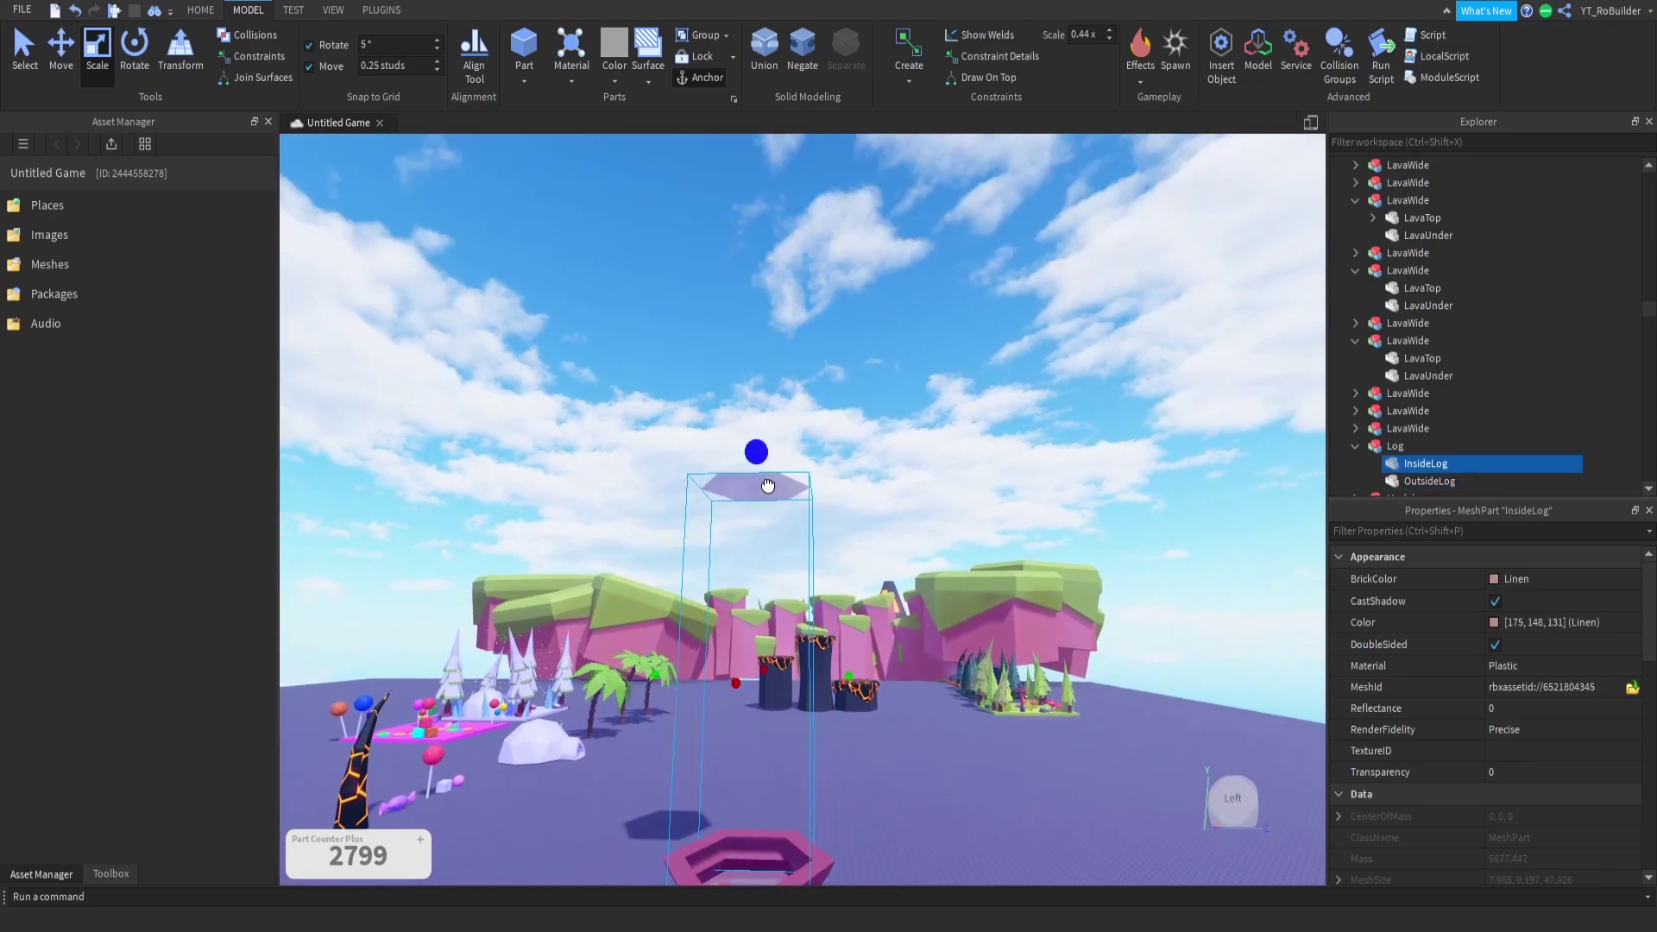
{"action": "key", "text": "f"}
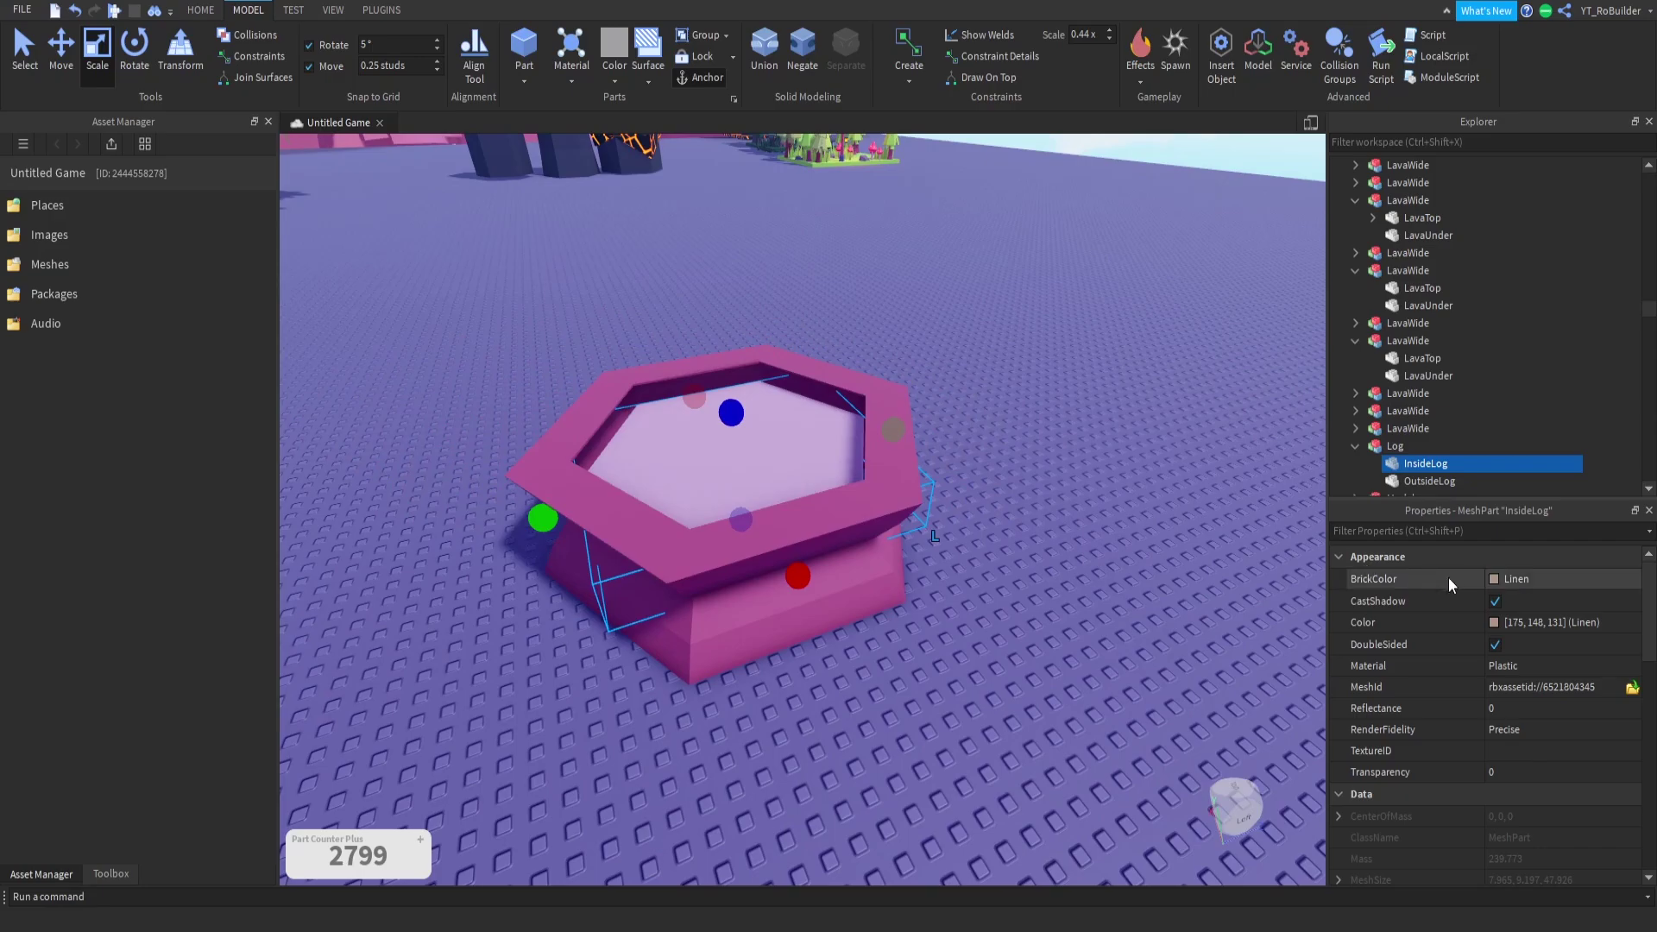
{"action": "left_click", "coordinate": [1499, 576]}
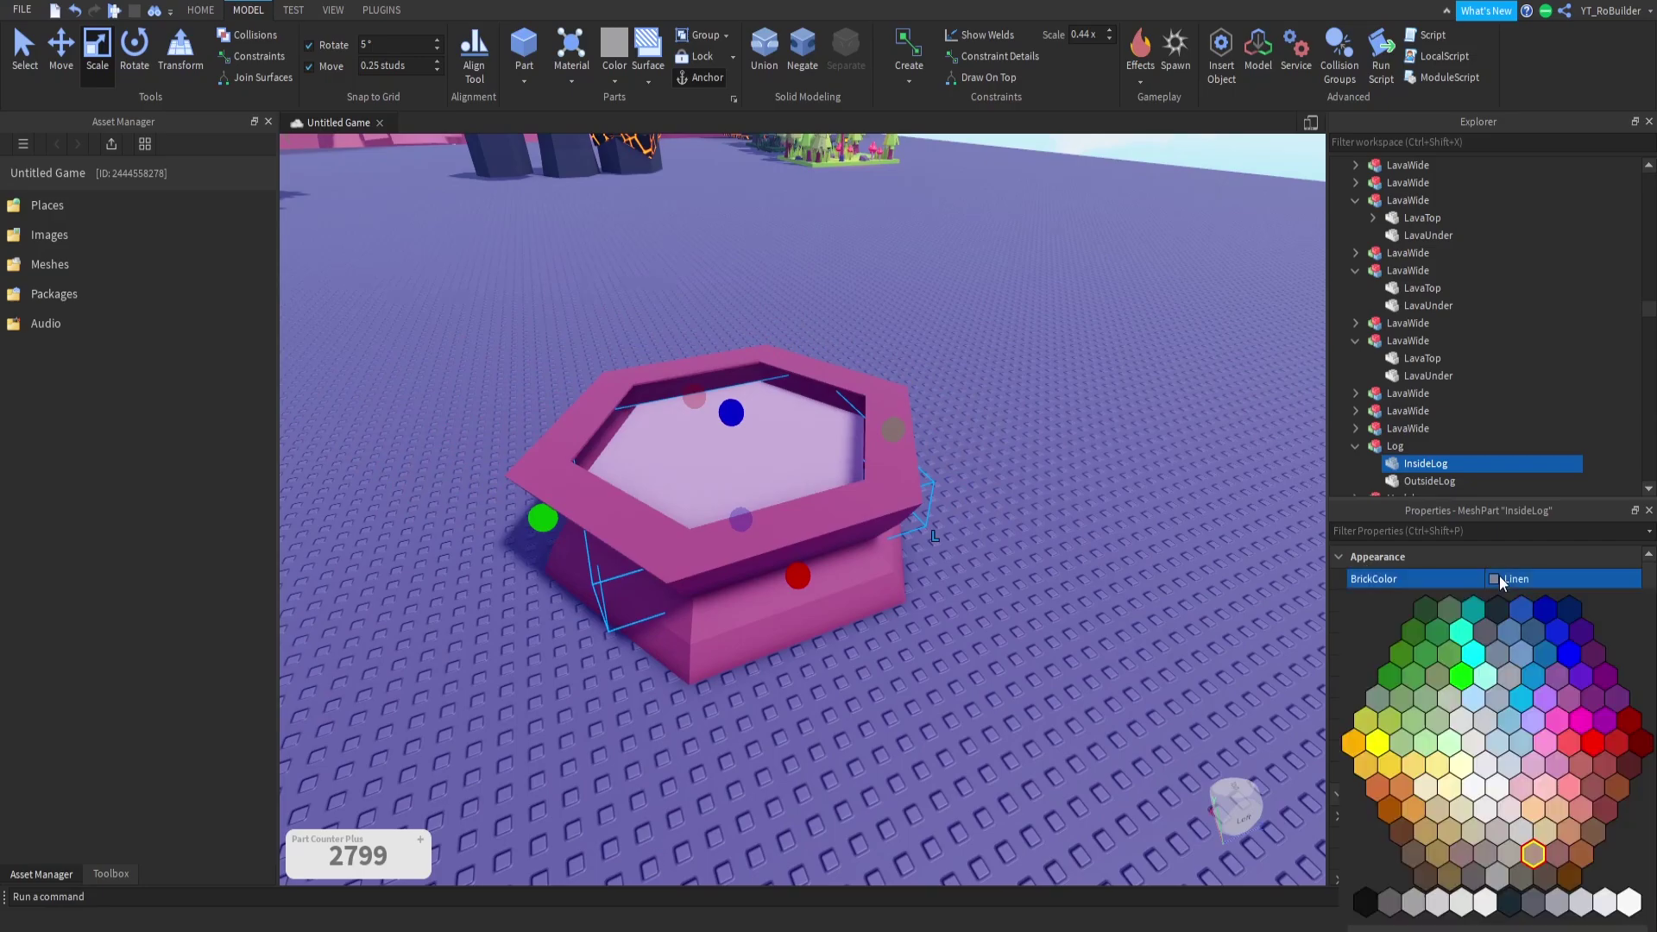
{"action": "left_click", "coordinate": [1526, 702]}
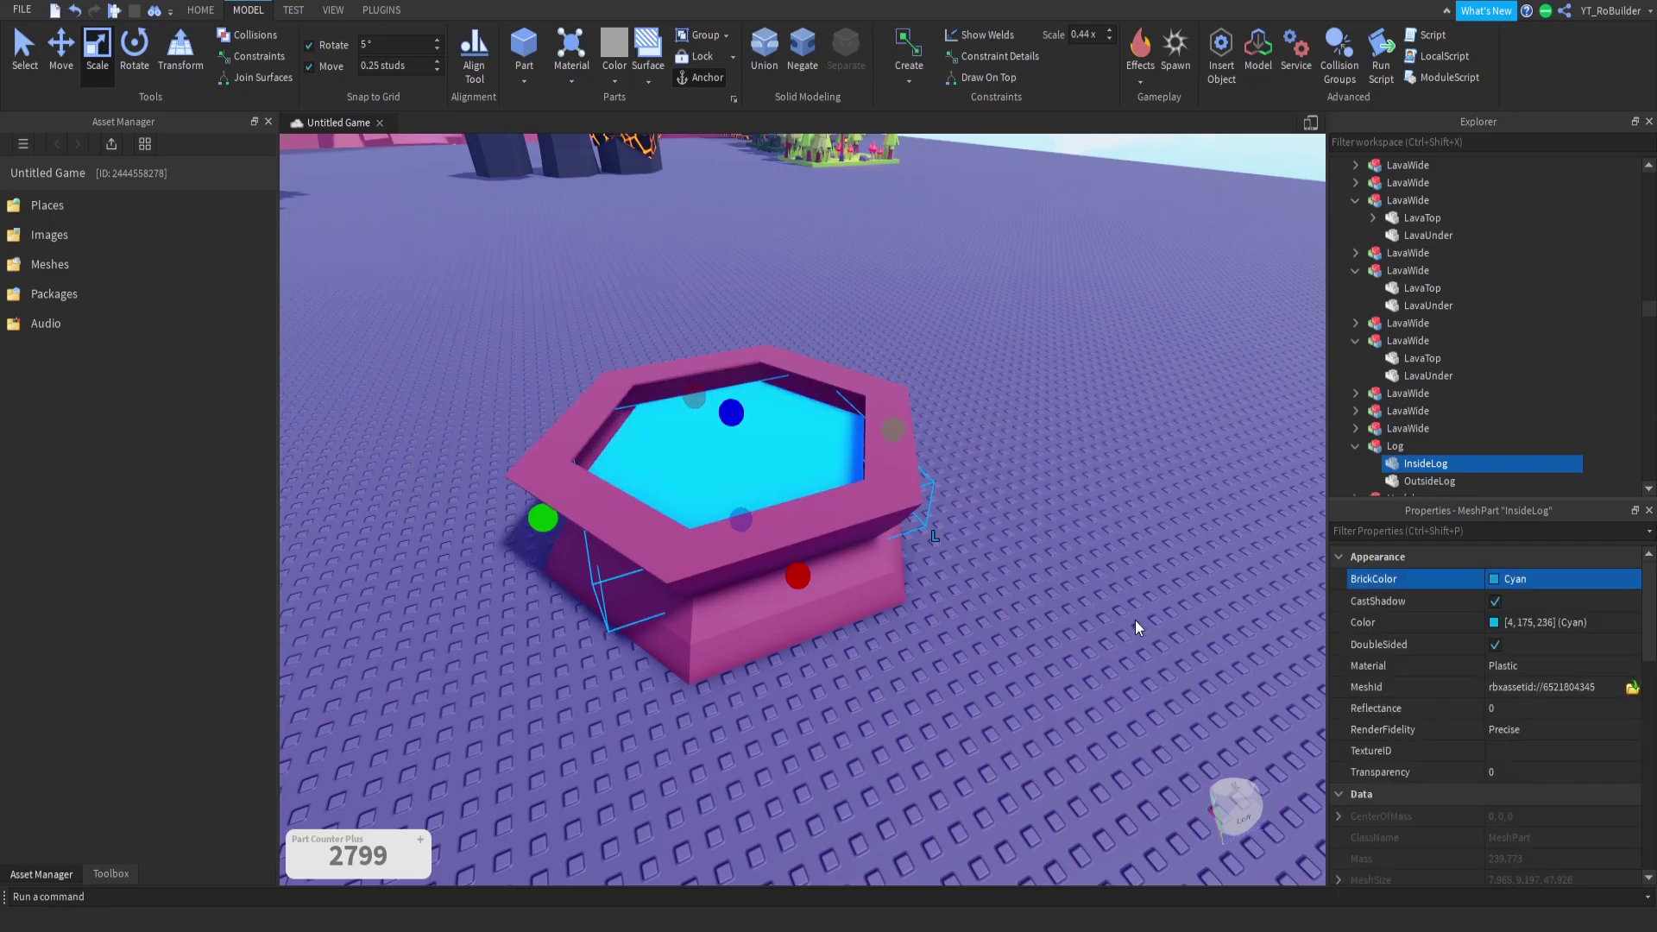
Step: Set the BrickColor of the hexagonal OutsideLog ring to Fossil
{"action": "left_click", "coordinate": [916, 519]}
{"action": "left_click", "coordinate": [1495, 580]}
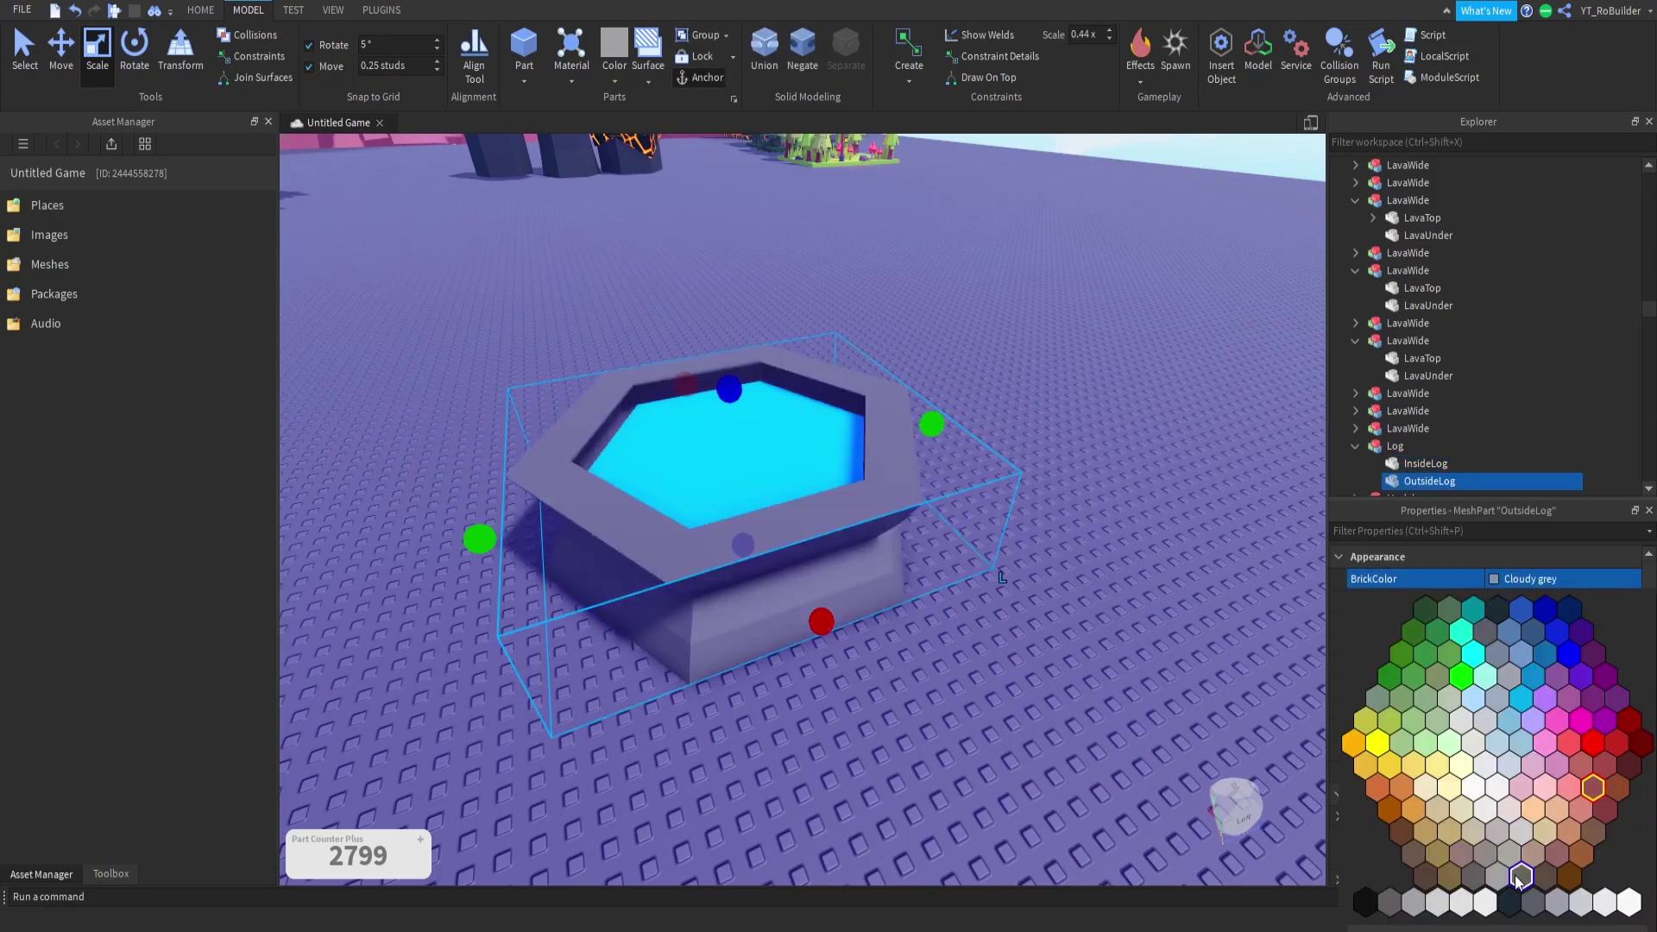
{"action": "left_click", "coordinate": [1556, 900]}
Step: Move the whole water basin model from the empty baseplate onto the fenced grass patch in the pink plaza
{"action": "left_click", "coordinate": [1108, 602]}
{"action": "right_click_drag", "start_coordinate": [1122, 611], "coordinate": [1098, 591]}
{"action": "key", "text": "d"}
{"action": "key", "text": "a"}
{"action": "left_click_drag", "start_coordinate": [989, 582], "coordinate": [1006, 481]}
{"action": "right_click_drag", "start_coordinate": [976, 522], "coordinate": [1006, 480]}
{"action": "key", "text": "w"}
{"action": "left_click_drag", "start_coordinate": [1006, 480], "coordinate": [1030, 499]}
{"action": "right_click_drag", "start_coordinate": [1031, 502], "coordinate": [1031, 499]}
{"action": "left_click_drag", "start_coordinate": [1030, 498], "coordinate": [761, 819]}
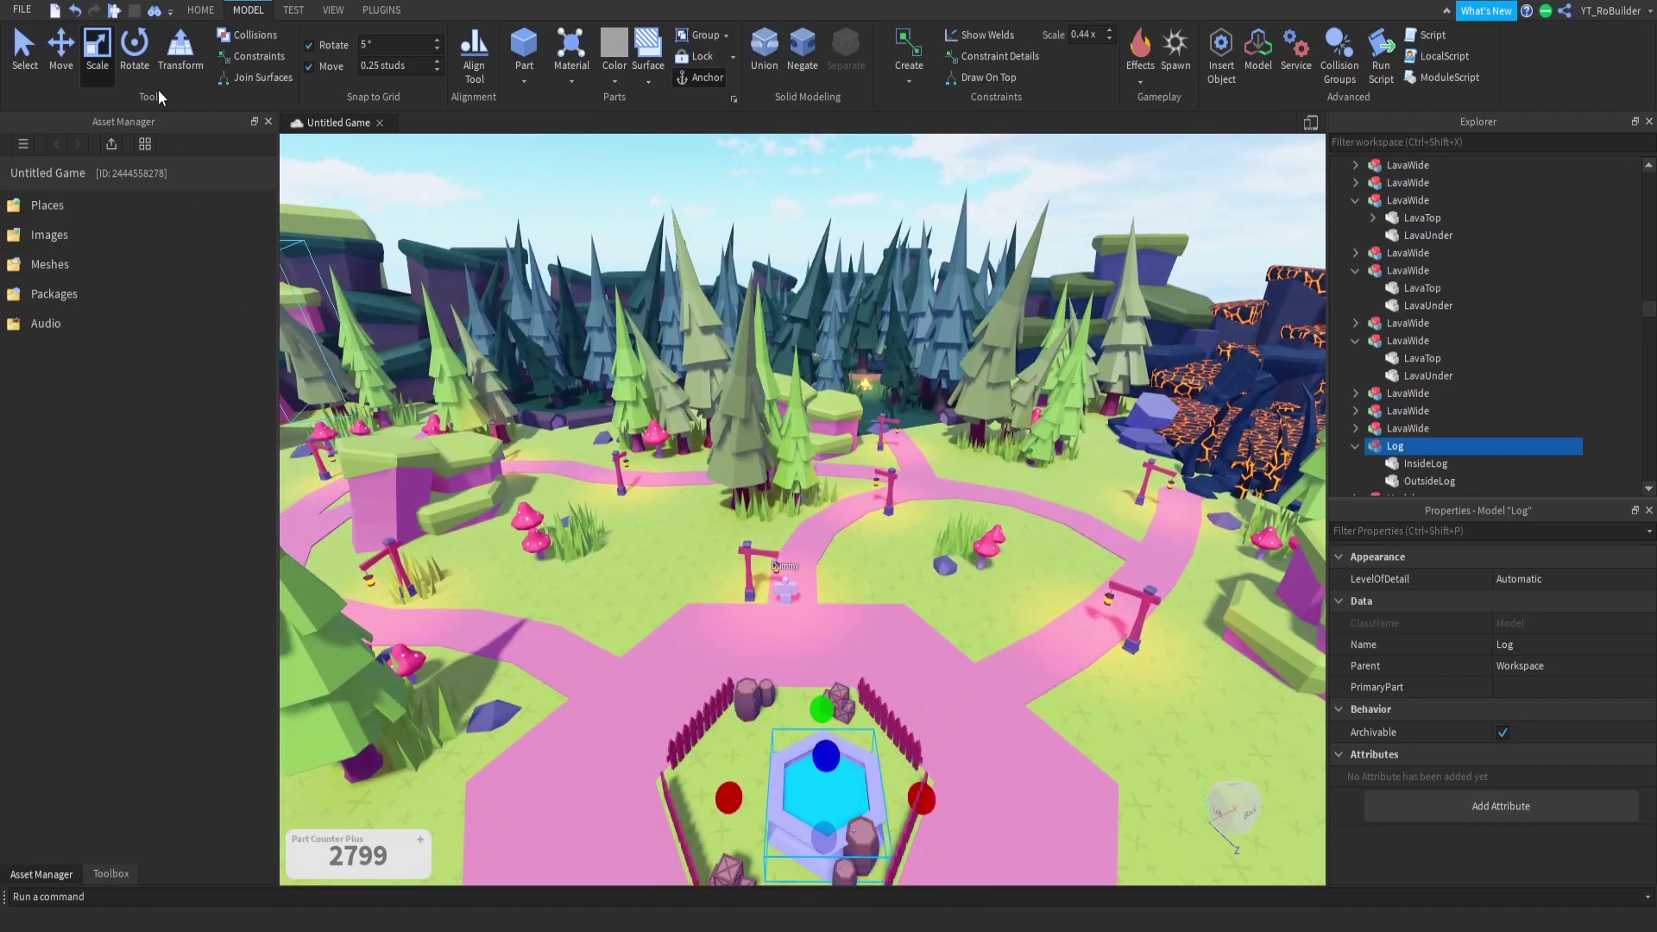
Step: Adjust the basin's position so that it sits in the middle of the fenced grass patch
{"action": "right_click_drag", "start_coordinate": [921, 756], "coordinate": [921, 757]}
{"action": "left_click_drag", "start_coordinate": [976, 636], "coordinate": [999, 632]}
{"action": "right_click_drag", "start_coordinate": [867, 655], "coordinate": [858, 675]}
{"action": "scroll", "coordinate": [867, 656], "scroll_direction": "down", "scroll_amount": 5}
{"action": "scroll", "coordinate": [858, 674], "scroll_direction": "up", "scroll_amount": 4}
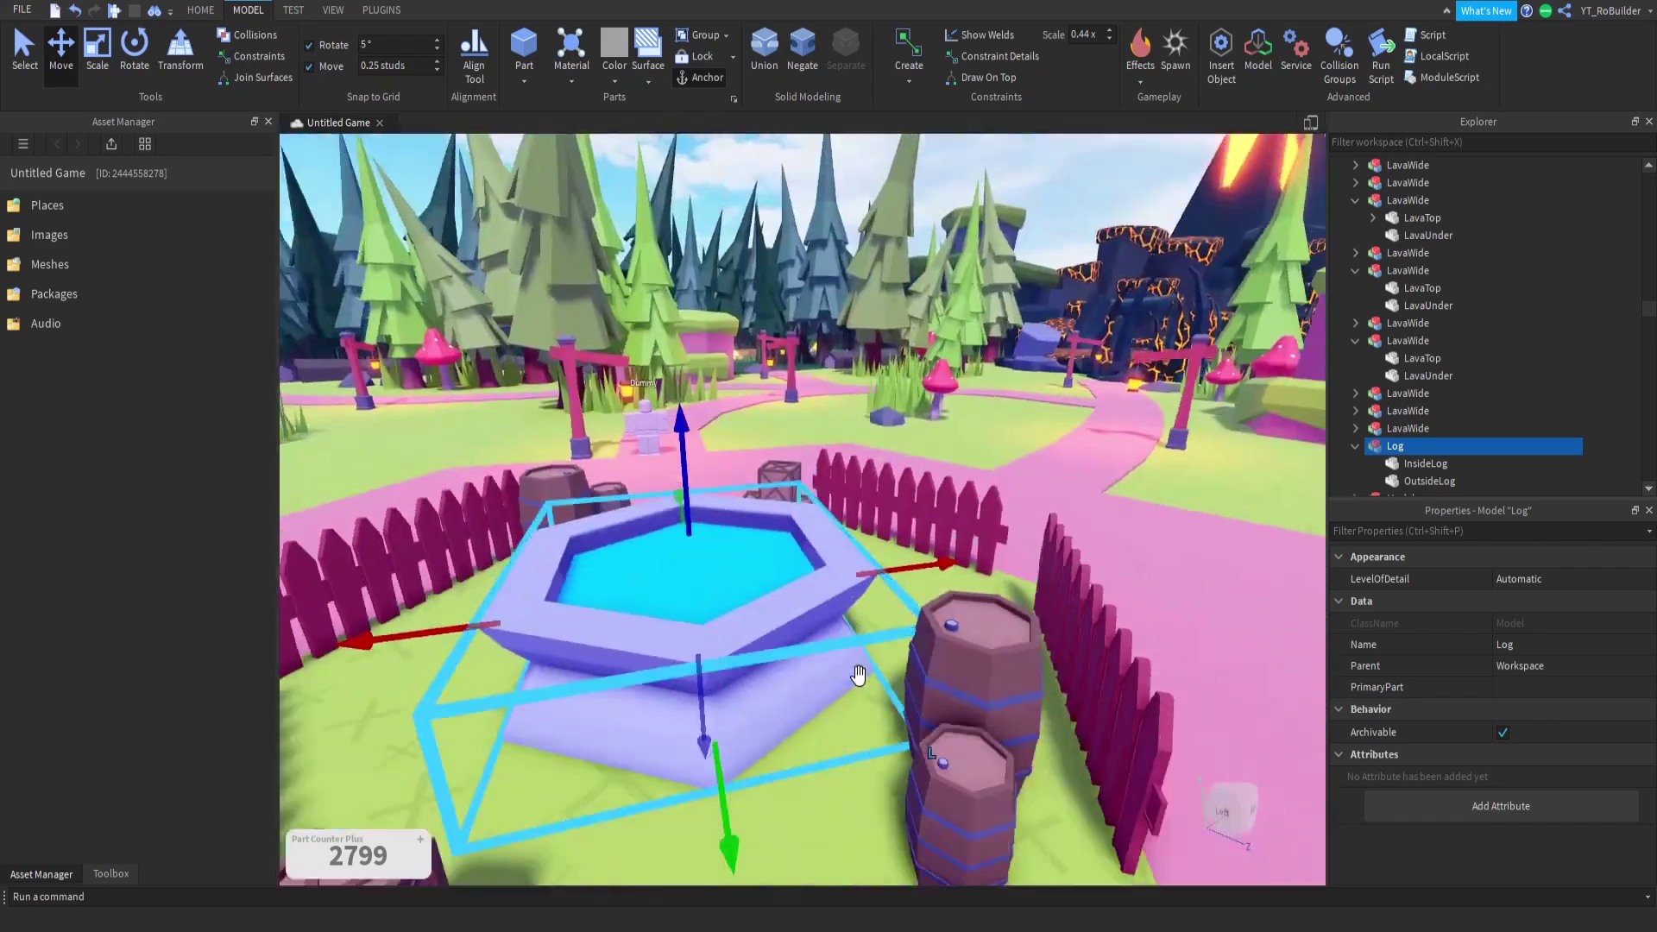
Step: Duplicate the basin, shrink the copy and place it above the original as the fountain's upper tier
{"action": "scroll", "coordinate": [857, 674], "scroll_direction": "down", "scroll_amount": 5}
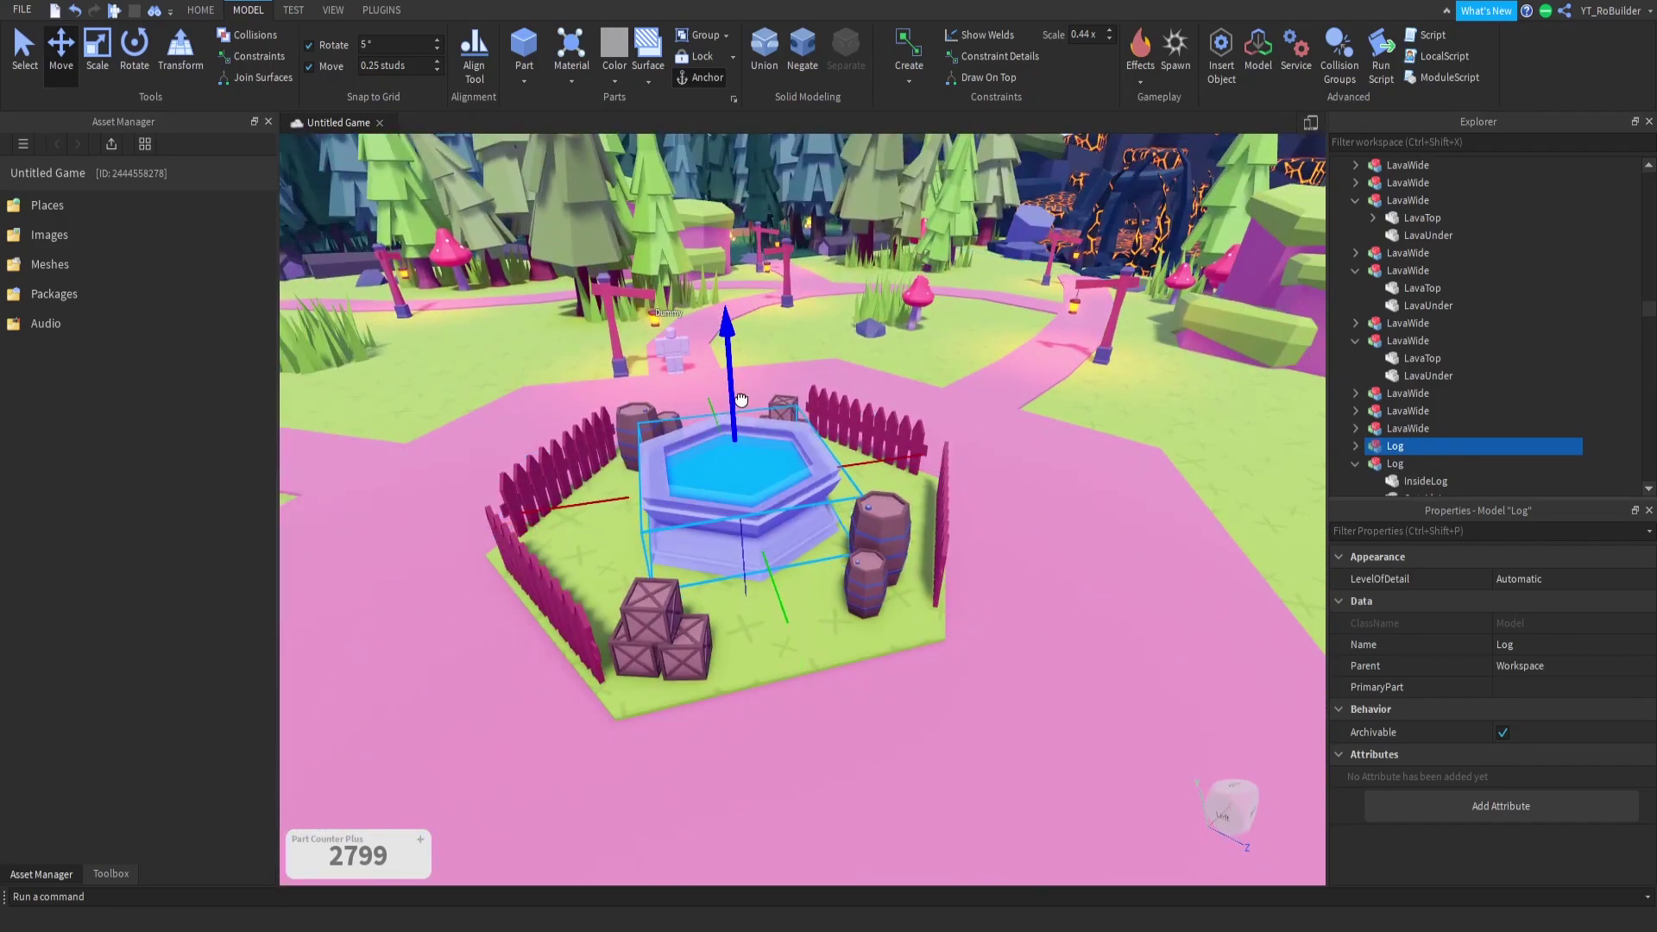
{"action": "left_click_drag", "start_coordinate": [725, 308], "coordinate": [729, 344]}
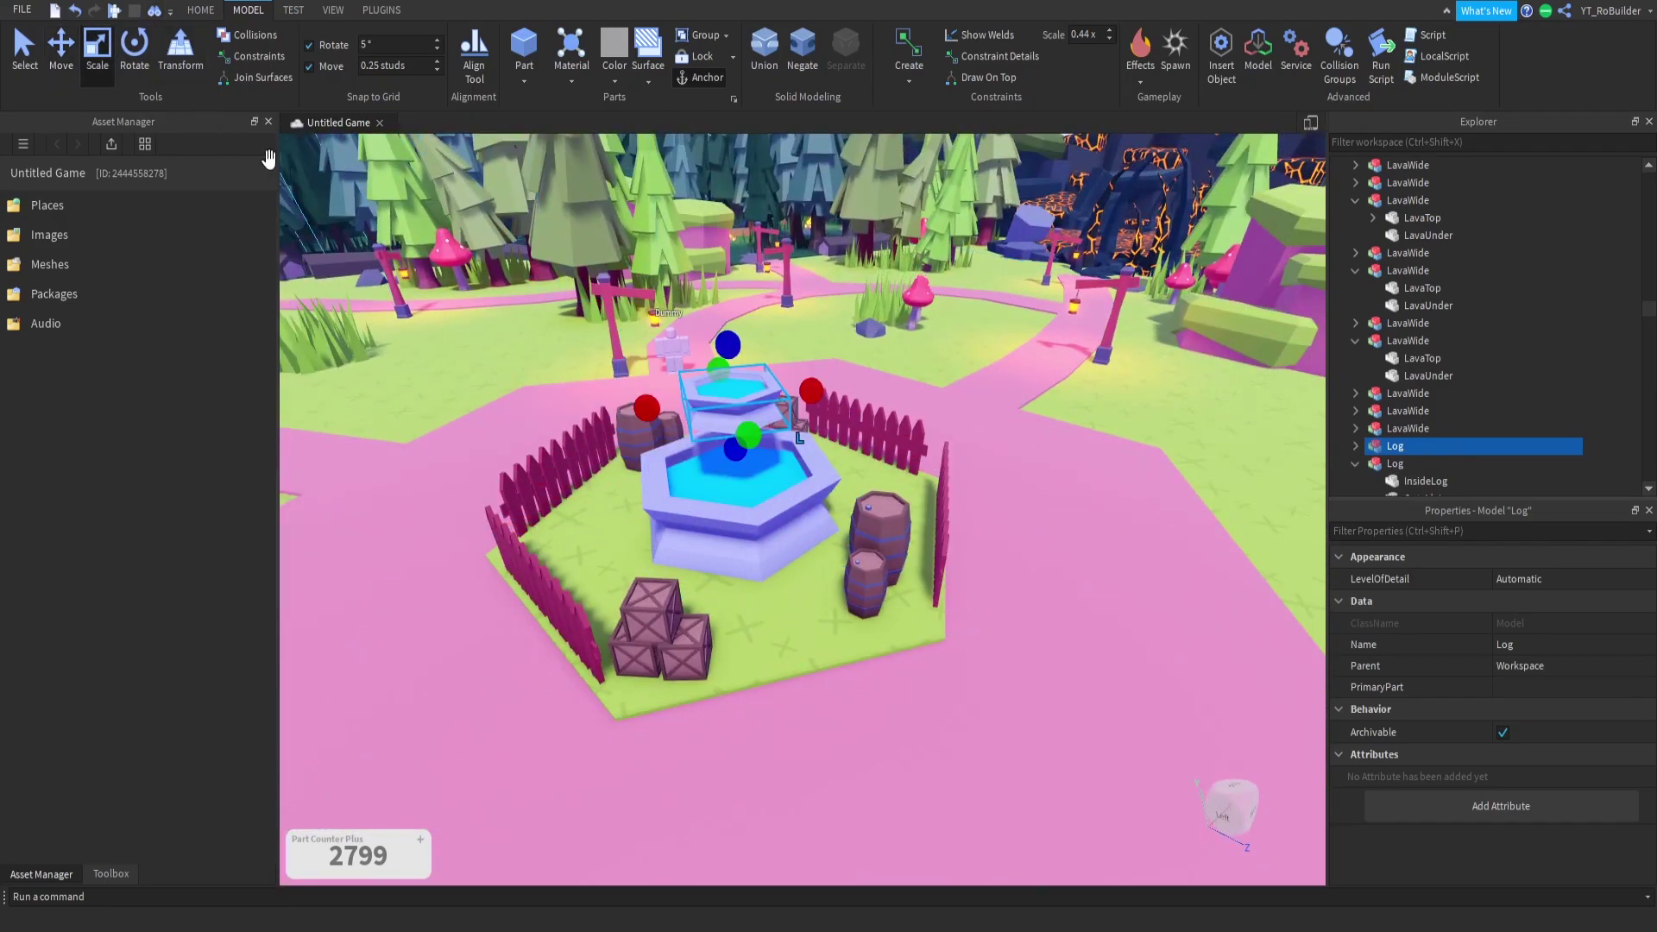
{"action": "scroll", "coordinate": [747, 470], "scroll_direction": "up", "scroll_amount": 4}
{"action": "right_click_drag", "start_coordinate": [748, 470], "coordinate": [748, 470]}
{"action": "left_click", "coordinate": [806, 713], "text": "alt"}
{"action": "scroll", "coordinate": [807, 712], "scroll_direction": "up", "scroll_amount": 3}
{"action": "right_click_drag", "start_coordinate": [807, 712], "coordinate": [806, 713]}
{"action": "scroll", "coordinate": [807, 712], "scroll_direction": "down", "scroll_amount": 3}
{"action": "scroll", "coordinate": [834, 685], "scroll_direction": "down", "scroll_amount": 3}
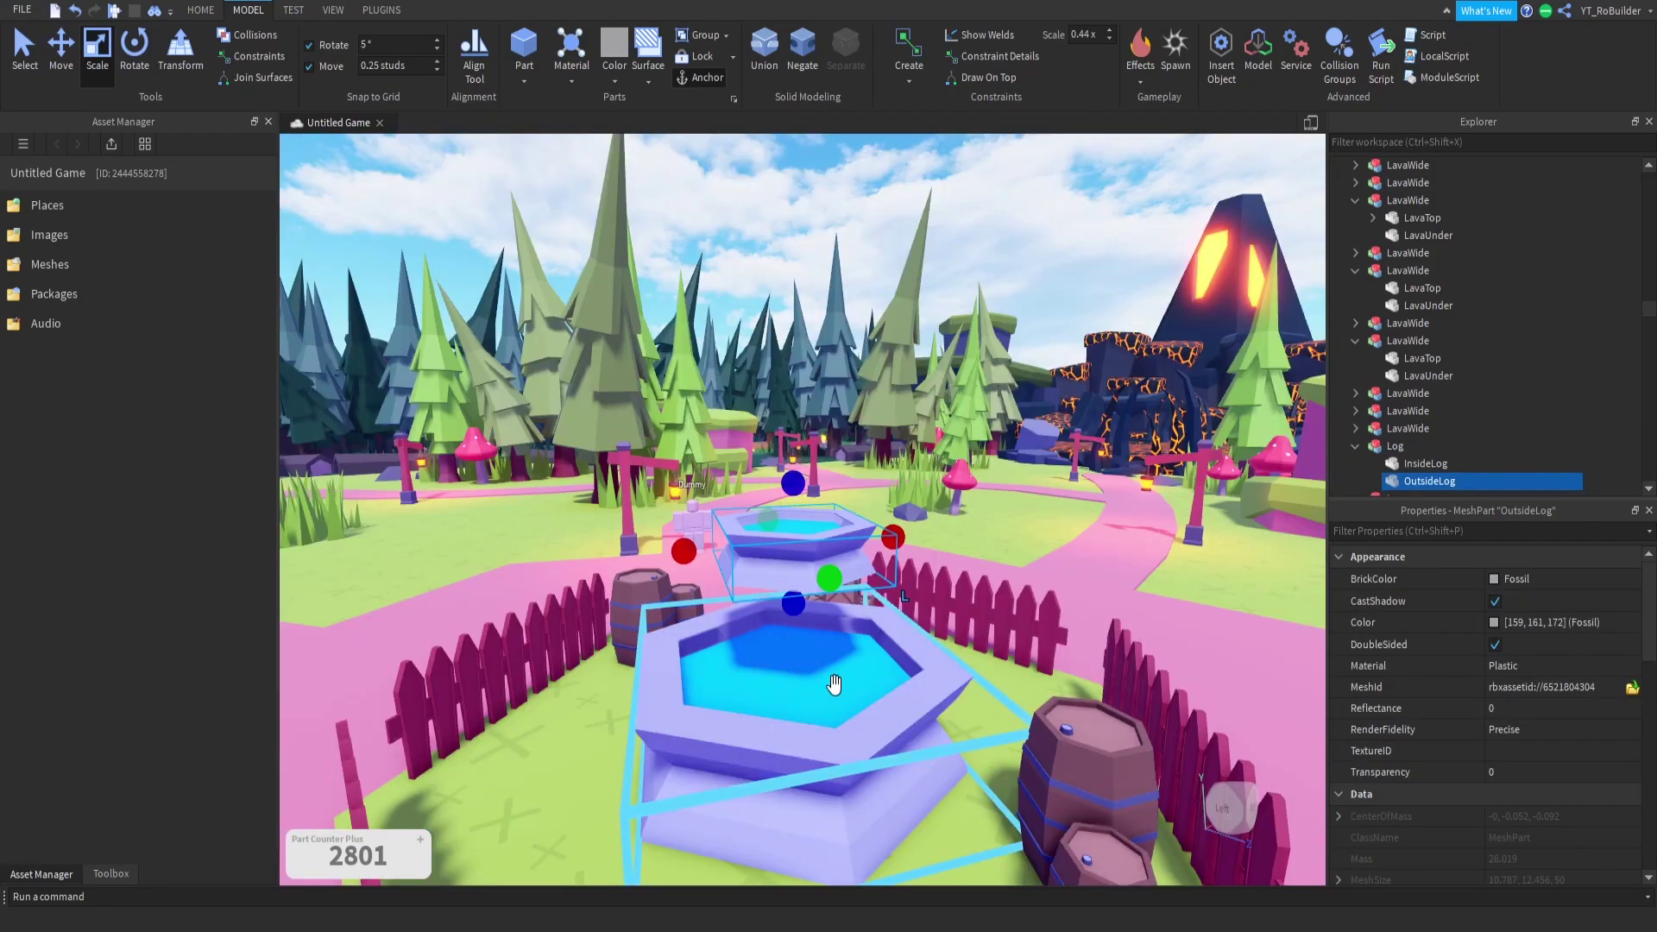
{"action": "left_click", "coordinate": [791, 557]}
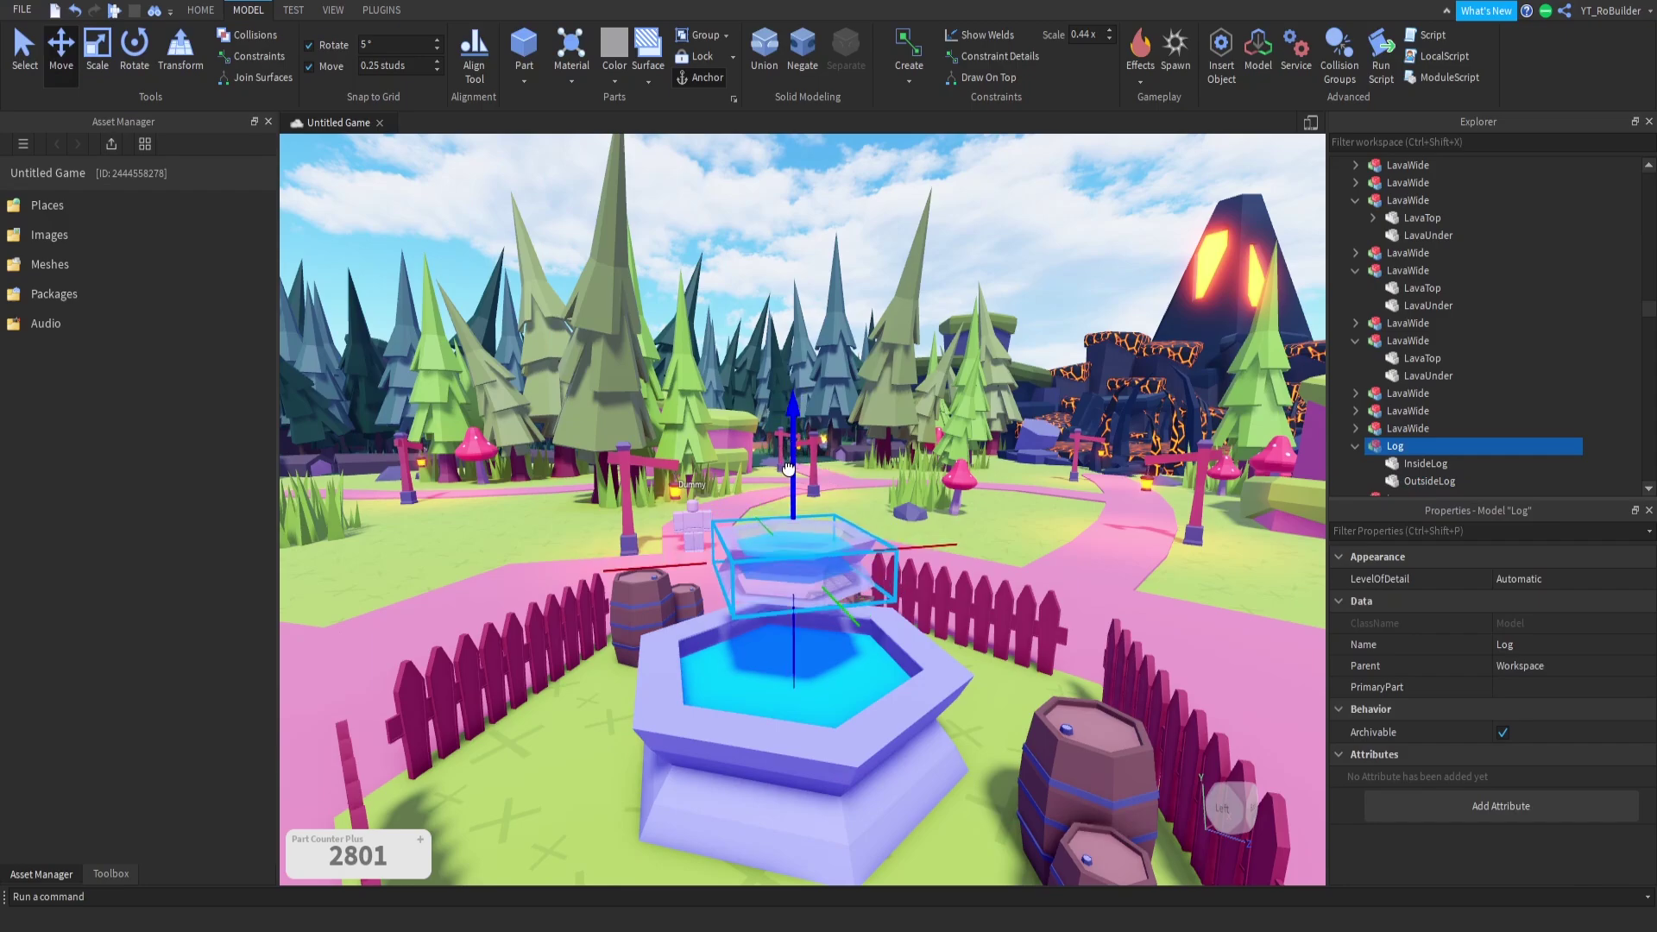
{"action": "scroll", "coordinate": [847, 581], "scroll_direction": "up", "scroll_amount": 2}
{"action": "right_click_drag", "start_coordinate": [847, 581], "coordinate": [847, 581]}
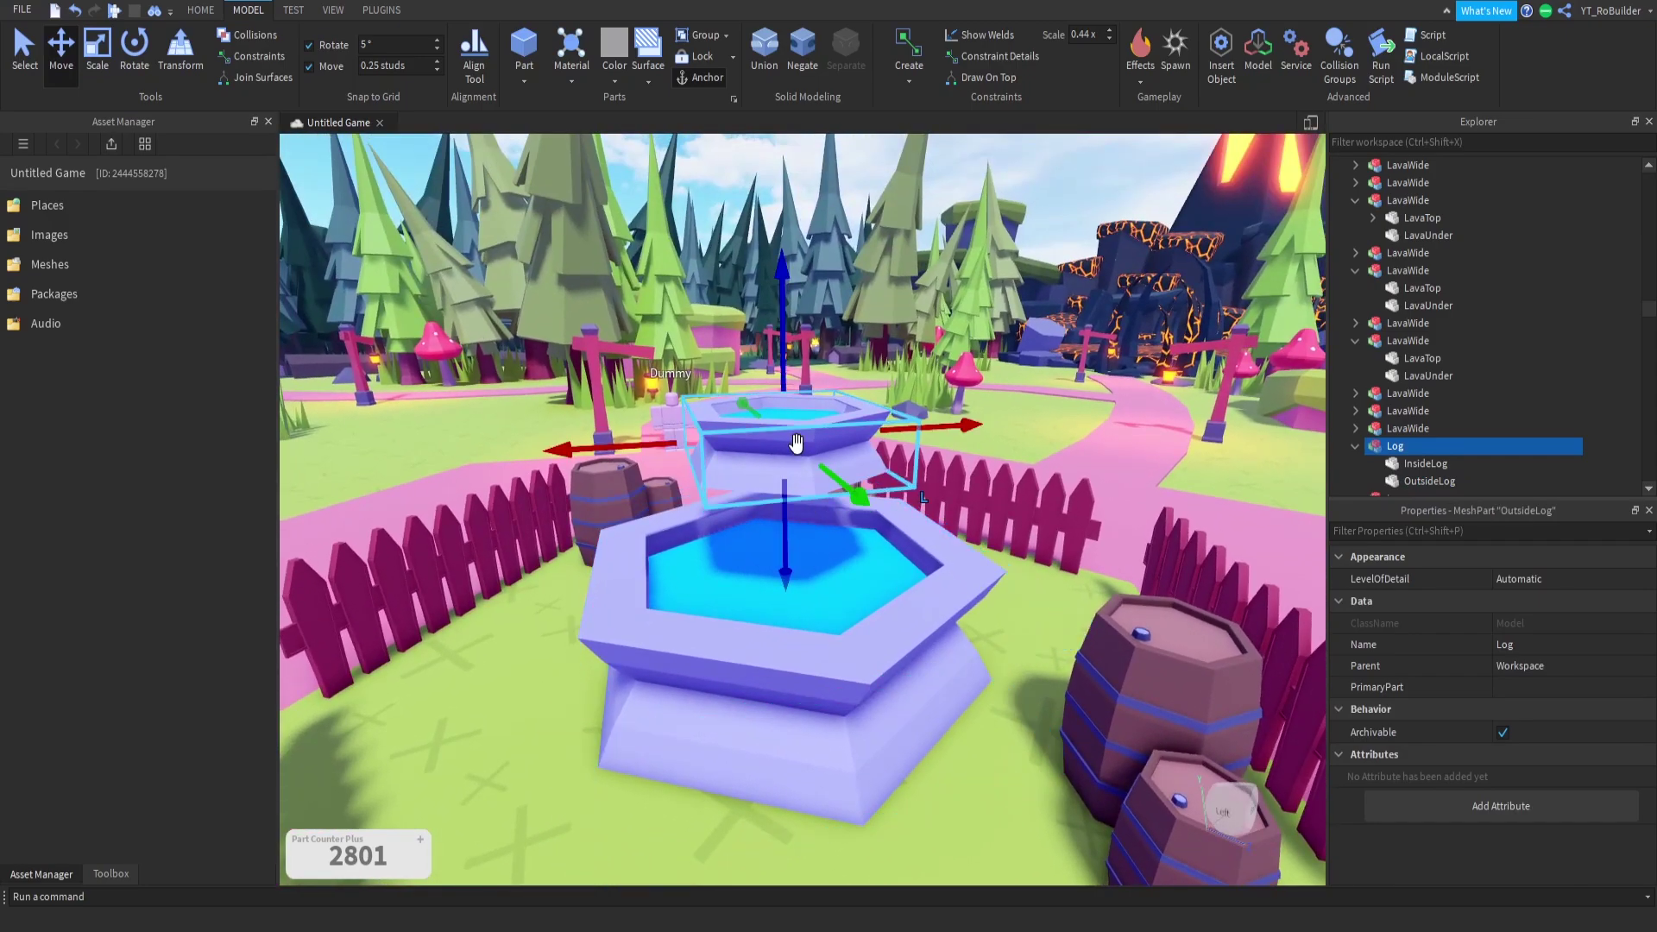
Step: Duplicate the upper tier's OutsideLog mesh and scale the copy into a thin, tall pillar through both basins
{"action": "left_click", "coordinate": [824, 452], "text": "alt"}
{"action": "right_click_drag", "start_coordinate": [824, 451], "coordinate": [836, 444]}
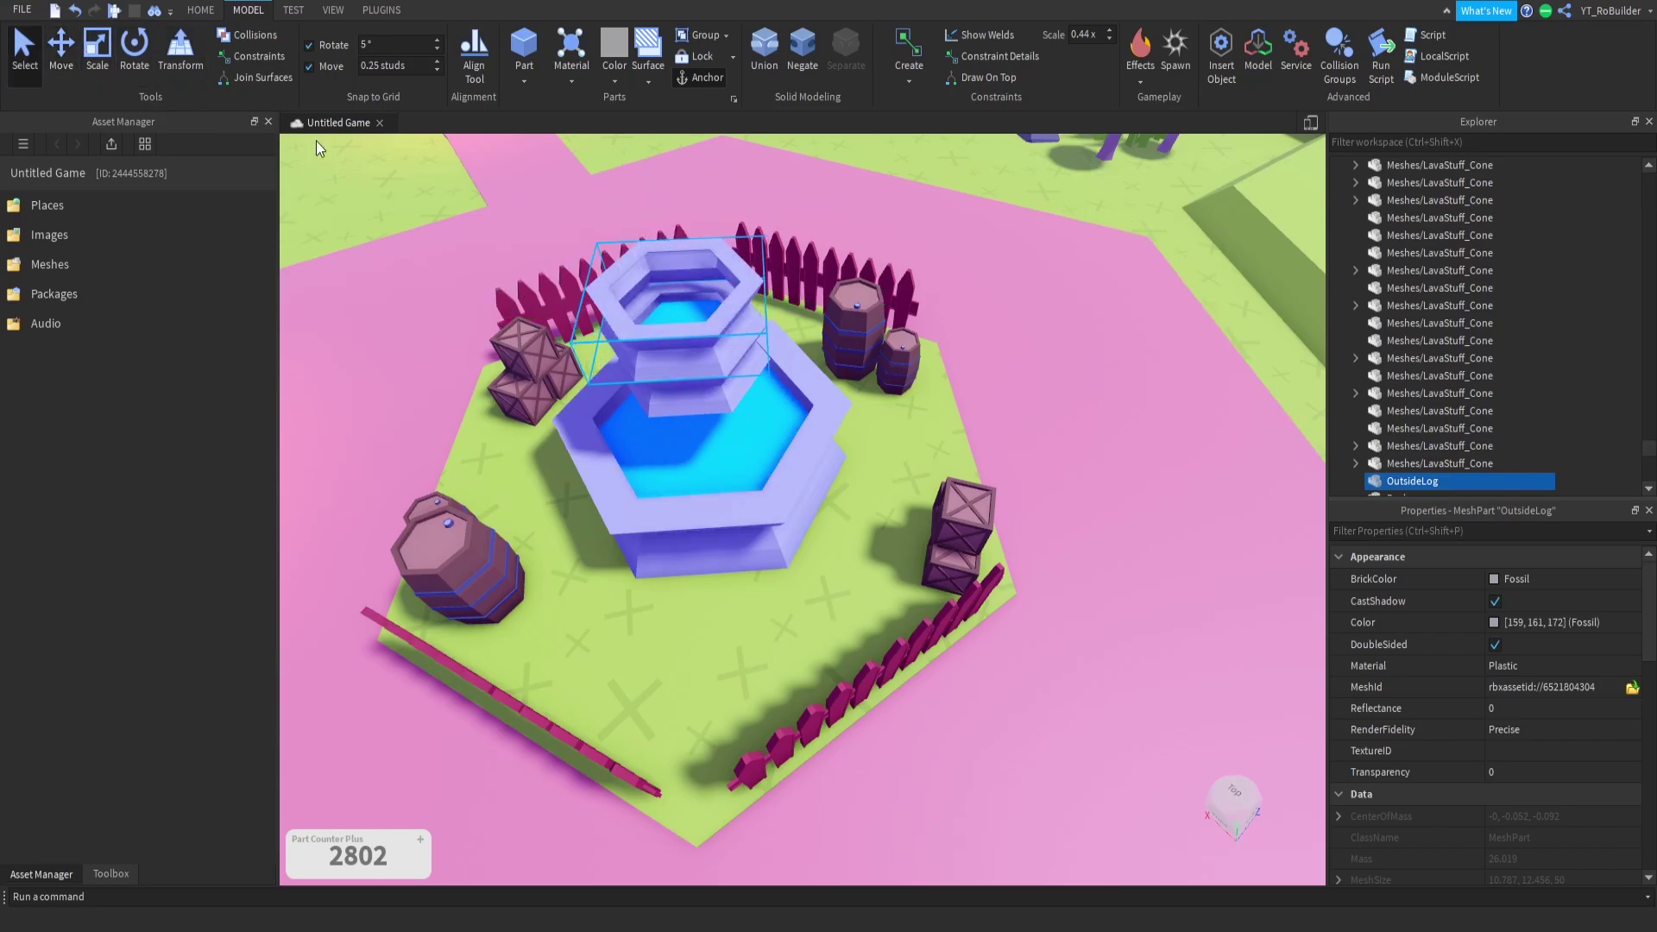
{"action": "left_click_drag", "start_coordinate": [669, 255], "coordinate": [675, 271]}
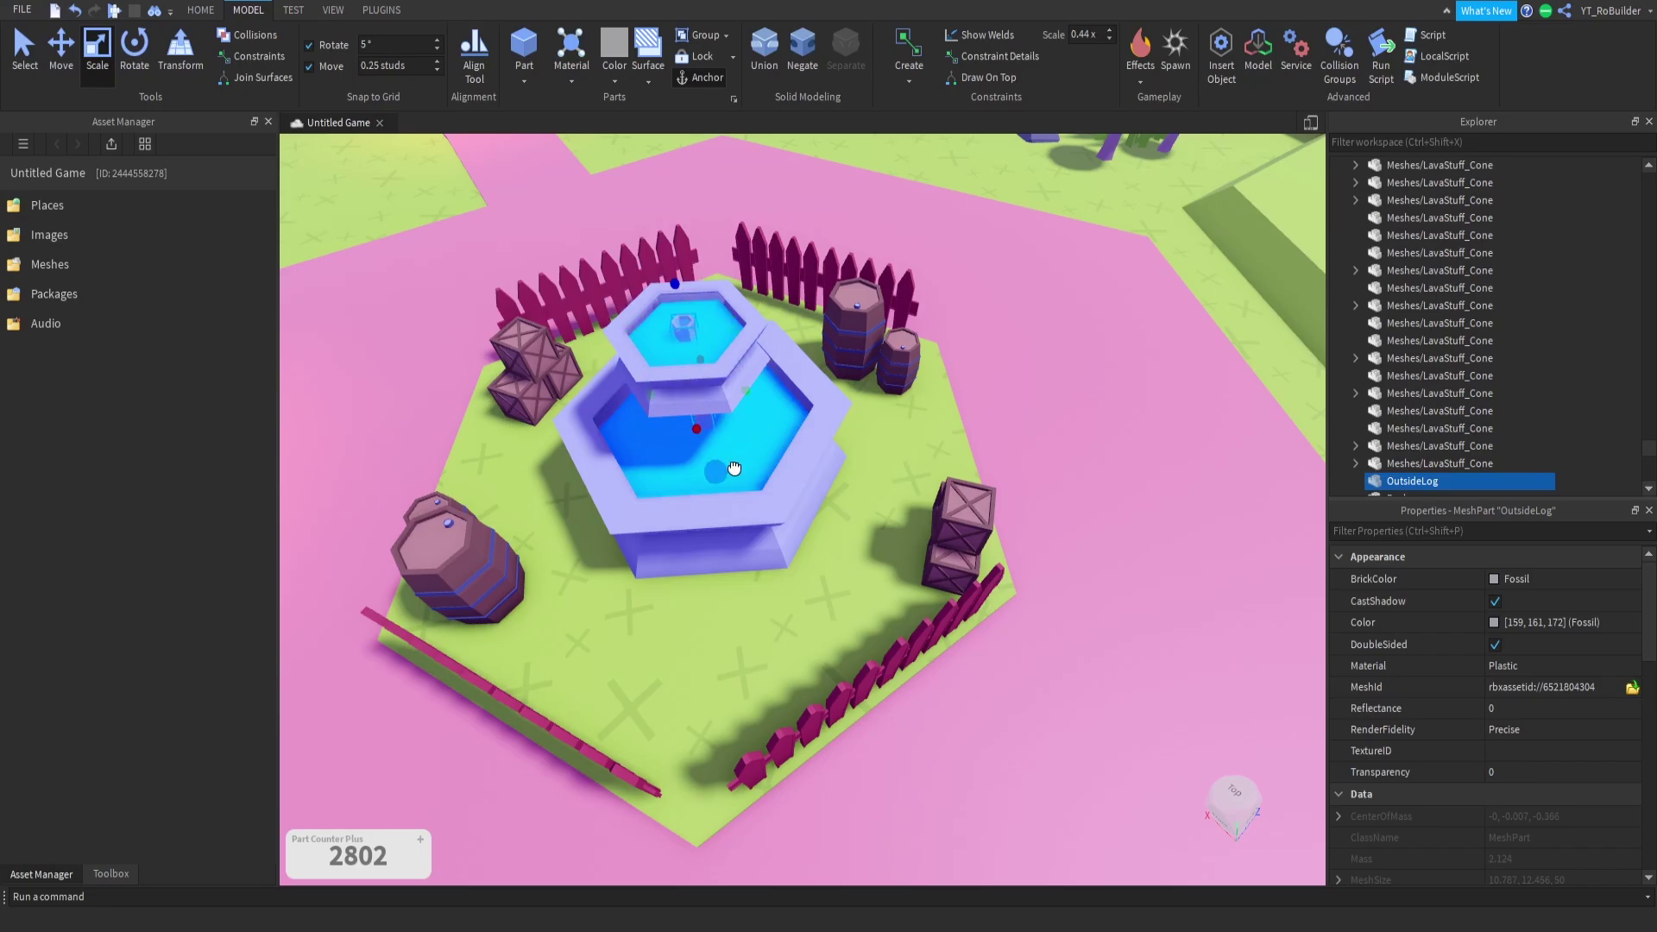
{"action": "scroll", "coordinate": [766, 466], "scroll_direction": "up", "scroll_amount": 3}
{"action": "right_click_drag", "start_coordinate": [760, 467], "coordinate": [765, 470]}
{"action": "scroll", "coordinate": [766, 470], "scroll_direction": "down", "scroll_amount": 5}
{"action": "left_click_drag", "start_coordinate": [796, 309], "coordinate": [796, 301]}
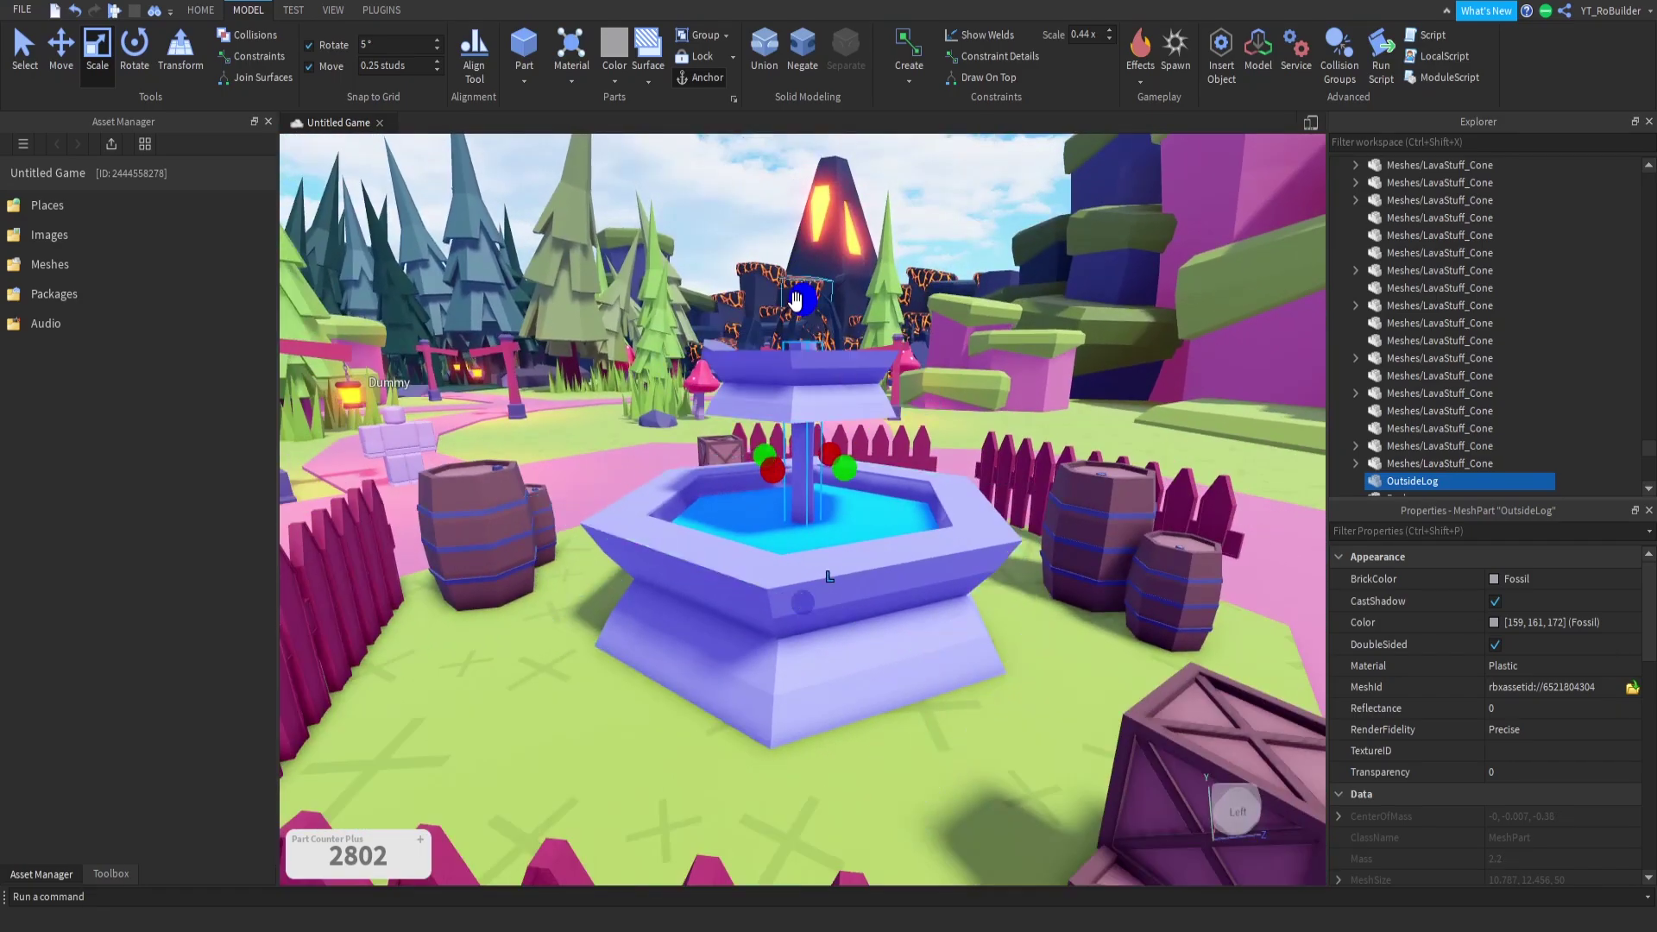
{"action": "scroll", "coordinate": [877, 403], "scroll_direction": "up", "scroll_amount": 4}
{"action": "right_click_drag", "start_coordinate": [877, 403], "coordinate": [877, 402]}
{"action": "left_click_drag", "start_coordinate": [848, 434], "coordinate": [851, 371]}
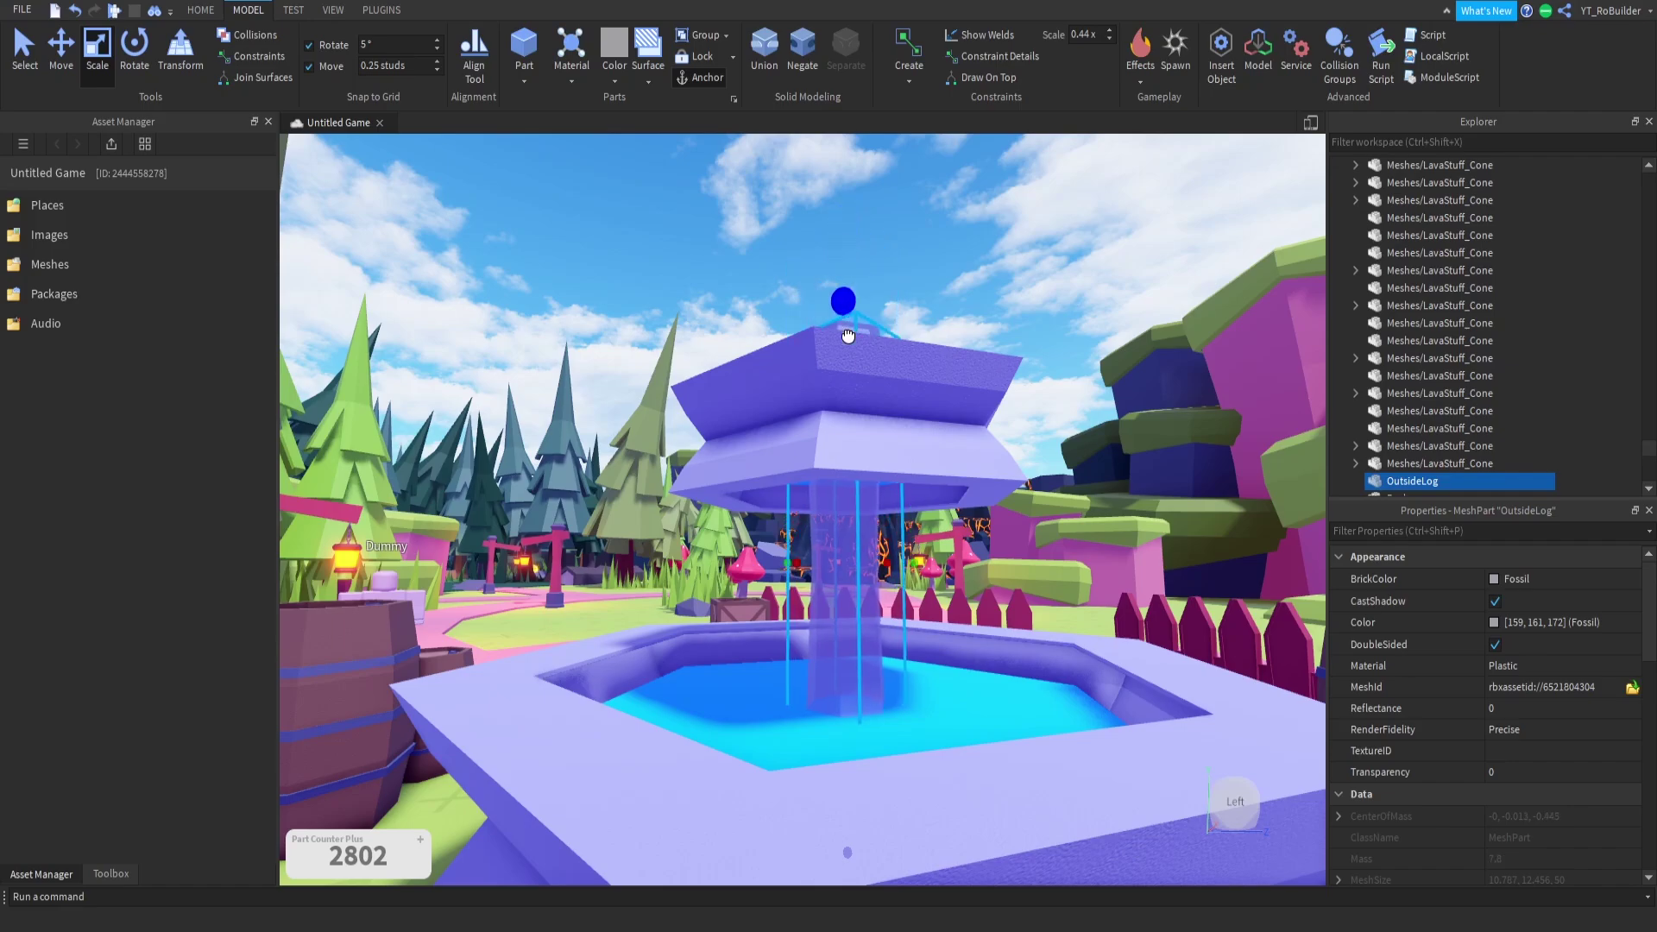
Step: Shorten and widen the central pillar so that it supports the fountain's upper basin
{"action": "right_click_drag", "start_coordinate": [906, 404], "coordinate": [893, 427]}
{"action": "scroll", "coordinate": [893, 427], "scroll_direction": "down", "scroll_amount": 5}
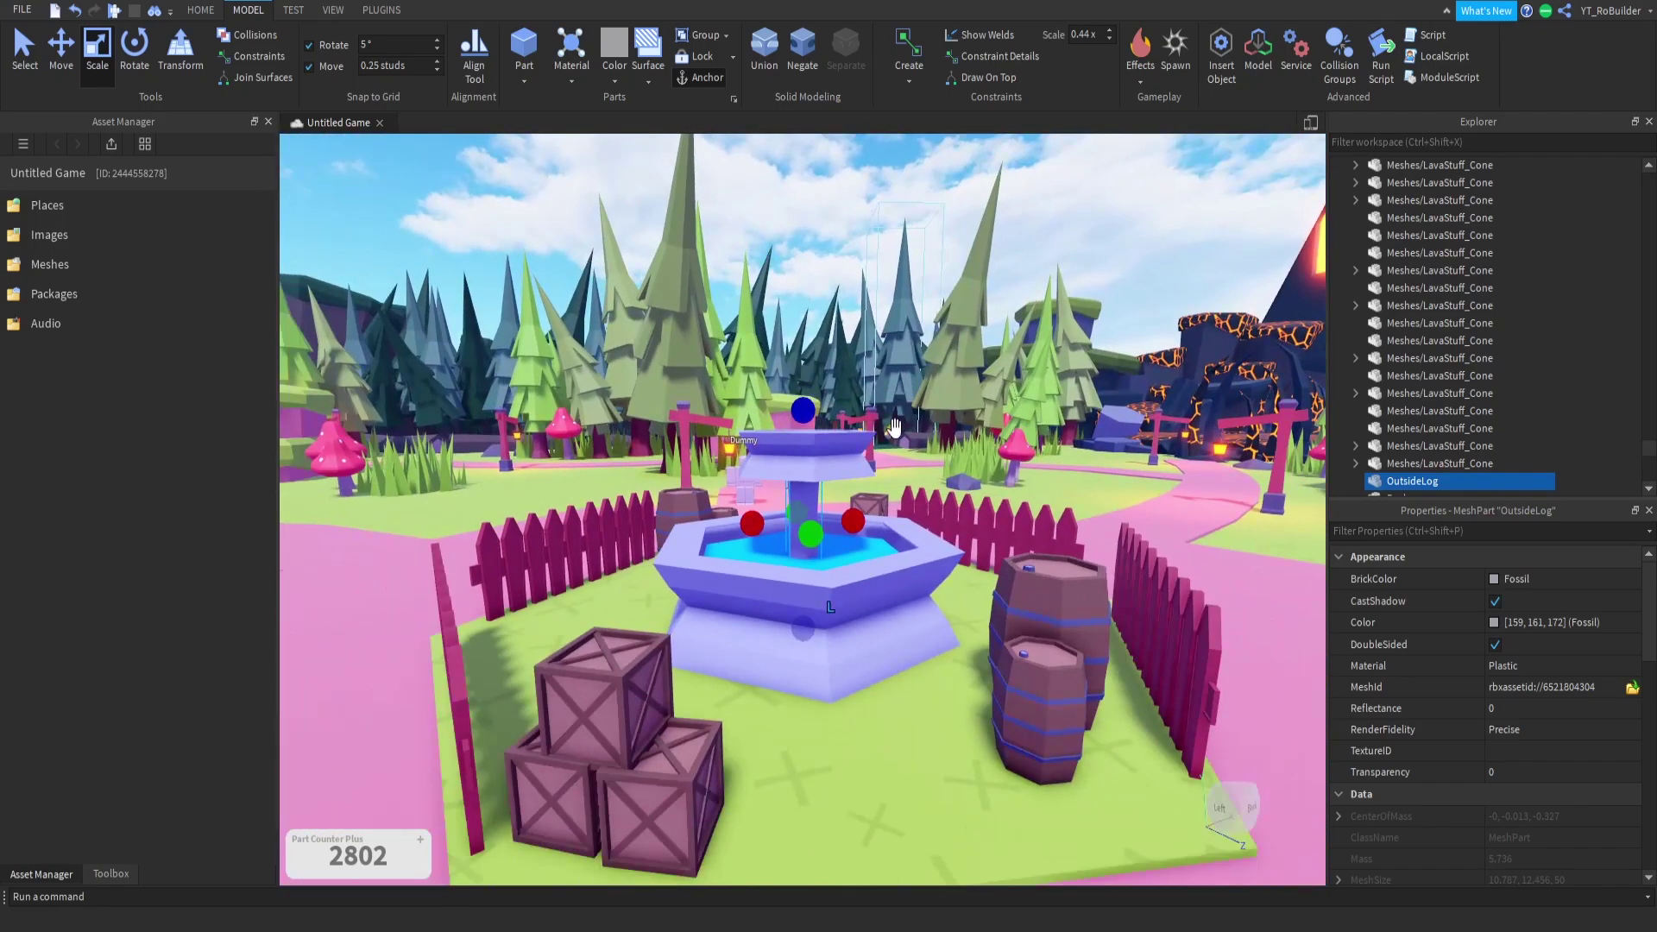
{"action": "left_click_drag", "start_coordinate": [805, 613], "coordinate": [805, 614]}
{"action": "right_click_drag", "start_coordinate": [850, 466], "coordinate": [865, 518]}
{"action": "left_click", "coordinate": [863, 414]}
{"action": "scroll", "coordinate": [865, 519], "scroll_direction": "up", "scroll_amount": 2}
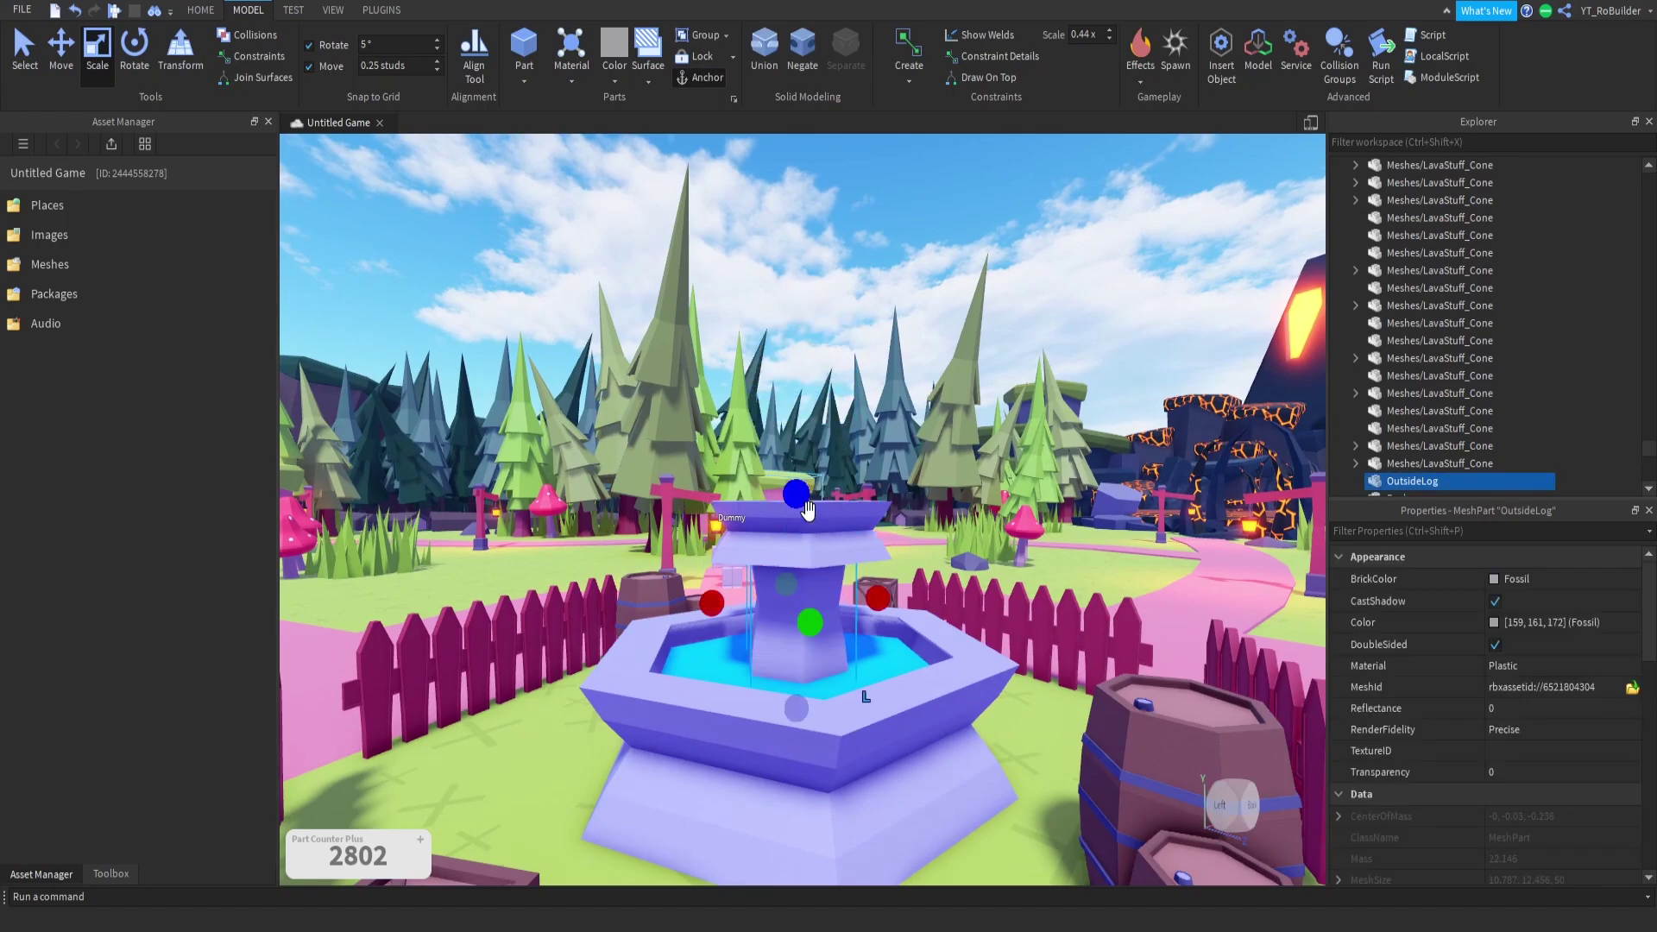
Step: Examine the finished fountain and the surrounding plaza with its fences, paths and blue house
{"action": "left_click", "coordinate": [833, 274]}
{"action": "scroll", "coordinate": [838, 417], "scroll_direction": "down", "scroll_amount": 4}
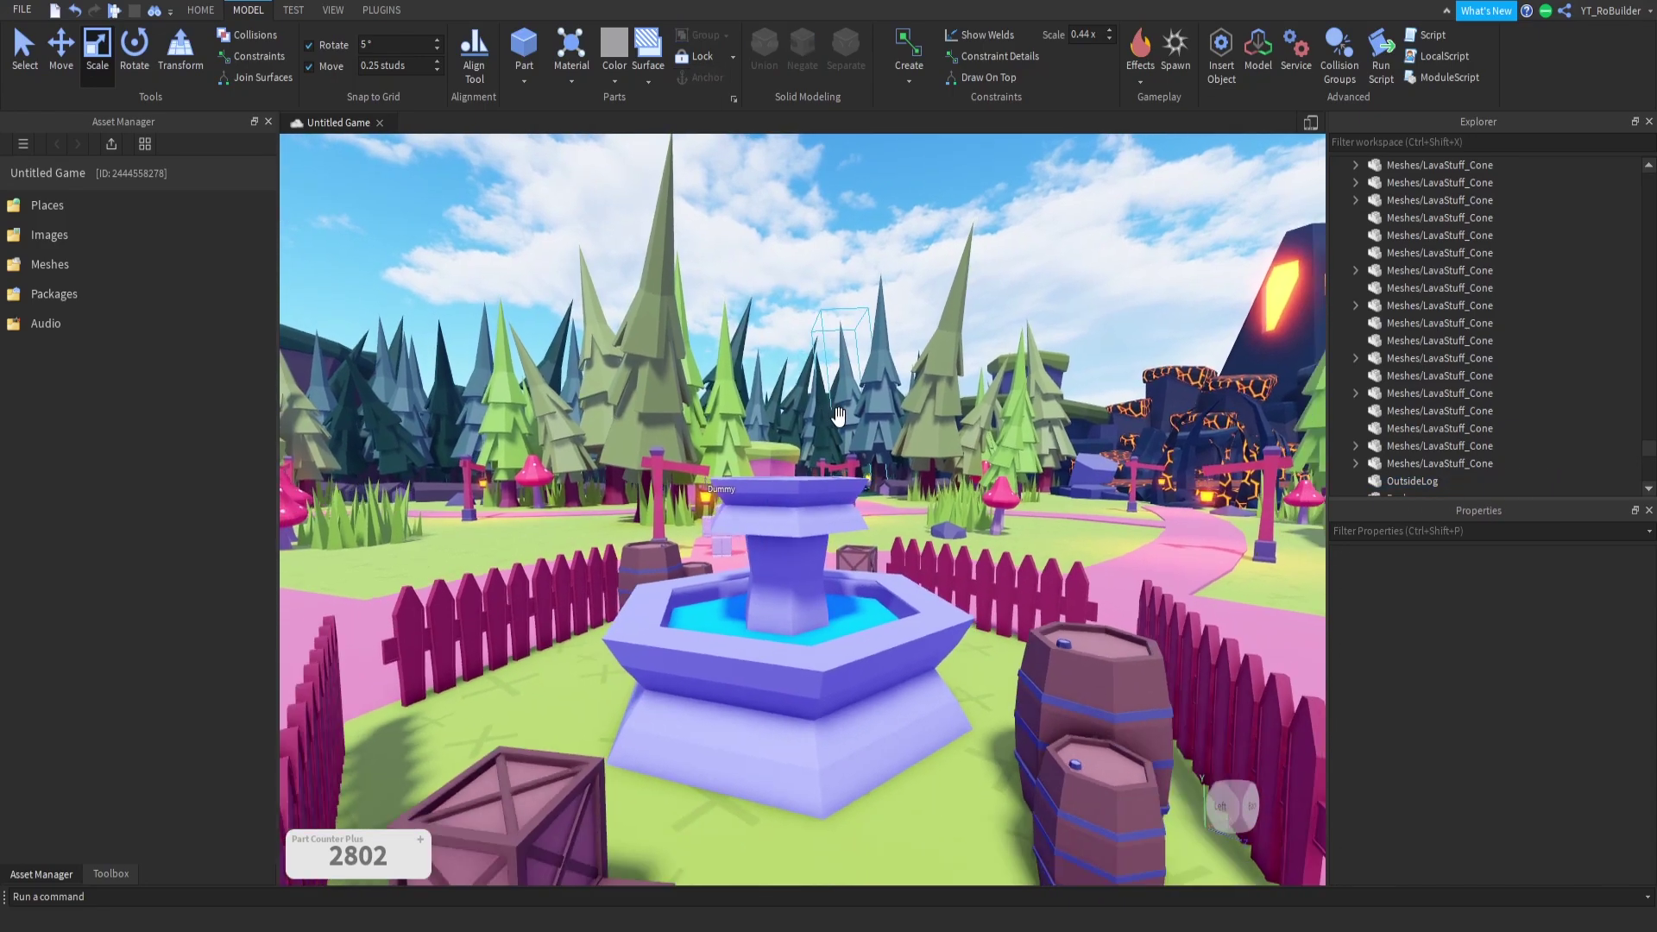
{"action": "scroll", "coordinate": [839, 418], "scroll_direction": "up", "scroll_amount": 5}
{"action": "right_click_drag", "start_coordinate": [838, 418], "coordinate": [839, 417]}
{"action": "scroll", "coordinate": [838, 417], "scroll_direction": "down", "scroll_amount": 6}
{"action": "scroll", "coordinate": [837, 414], "scroll_direction": "down", "scroll_amount": 2}
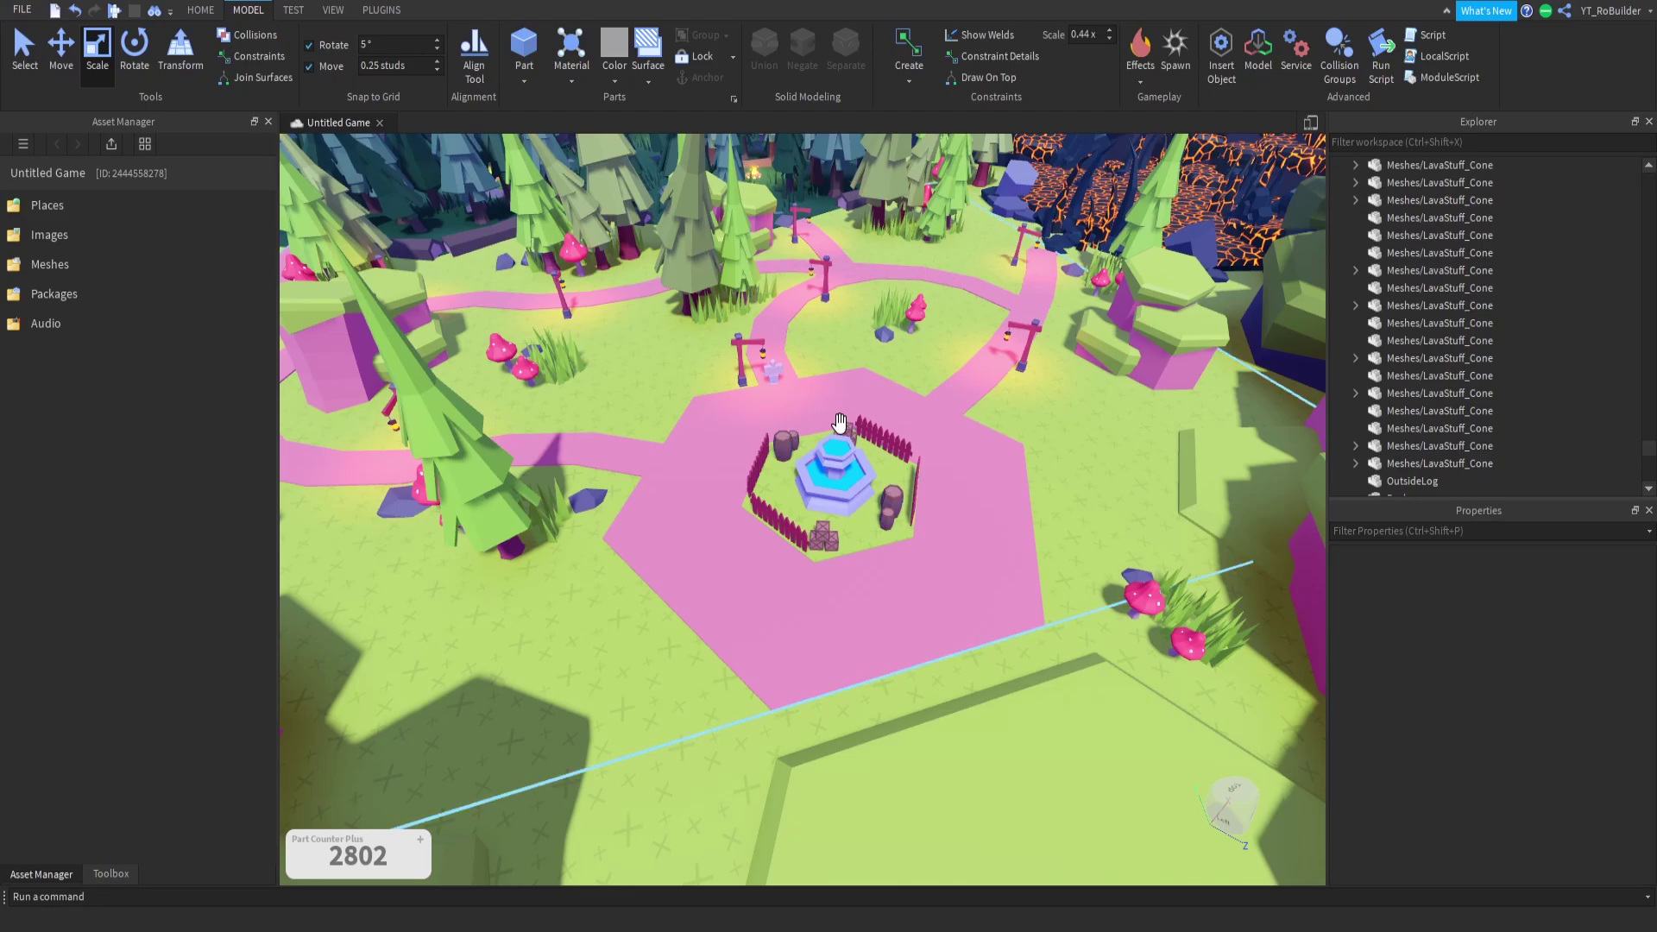
{"action": "right_click_drag", "start_coordinate": [906, 430], "coordinate": [882, 571]}
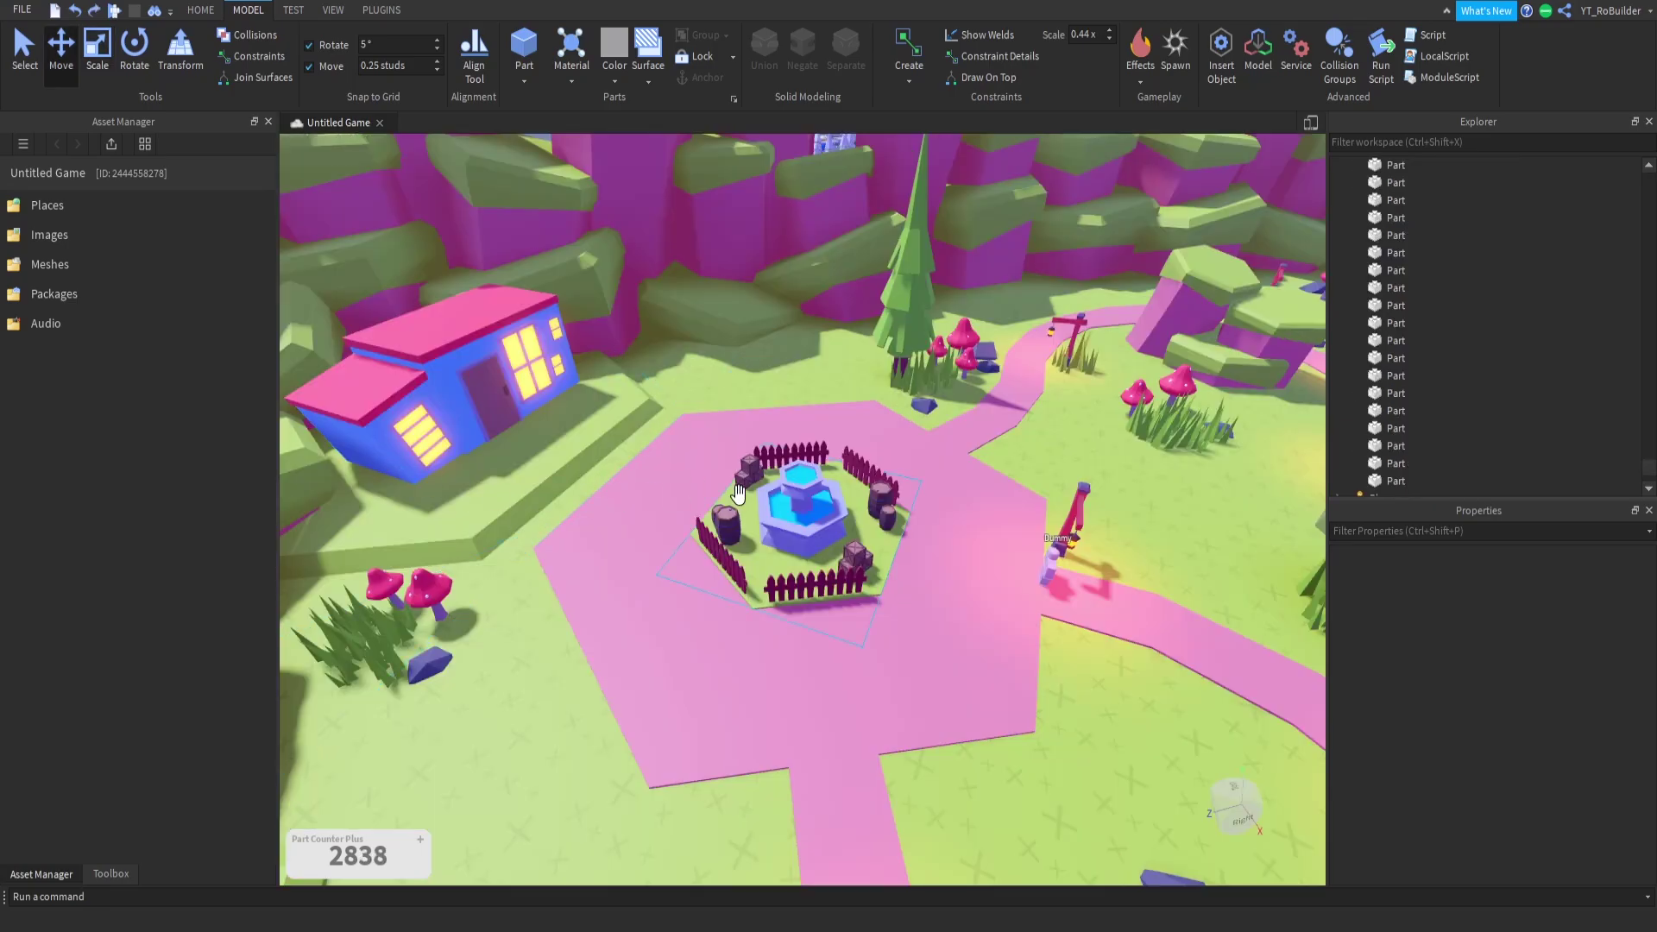
{"action": "right_click_drag", "start_coordinate": [751, 411], "coordinate": [753, 408]}
{"action": "scroll", "coordinate": [751, 411], "scroll_direction": "up", "scroll_amount": 8}
{"action": "scroll", "coordinate": [752, 410], "scroll_direction": "down", "scroll_amount": 8}
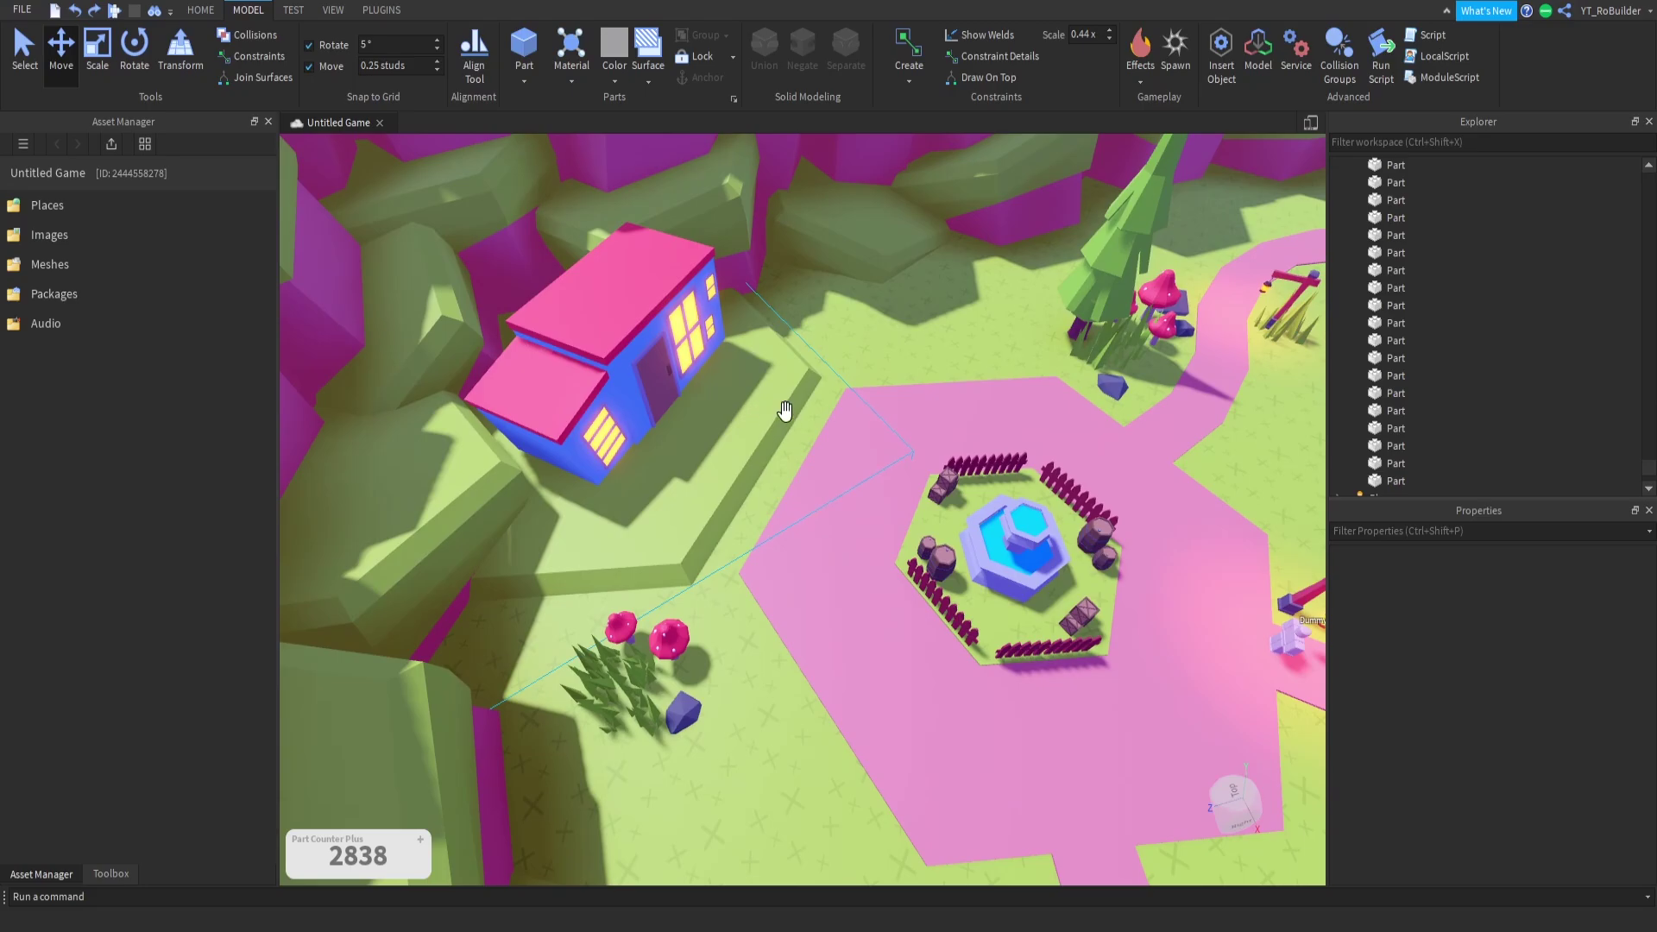
{"action": "scroll", "coordinate": [622, 420], "scroll_direction": "down", "scroll_amount": 3}
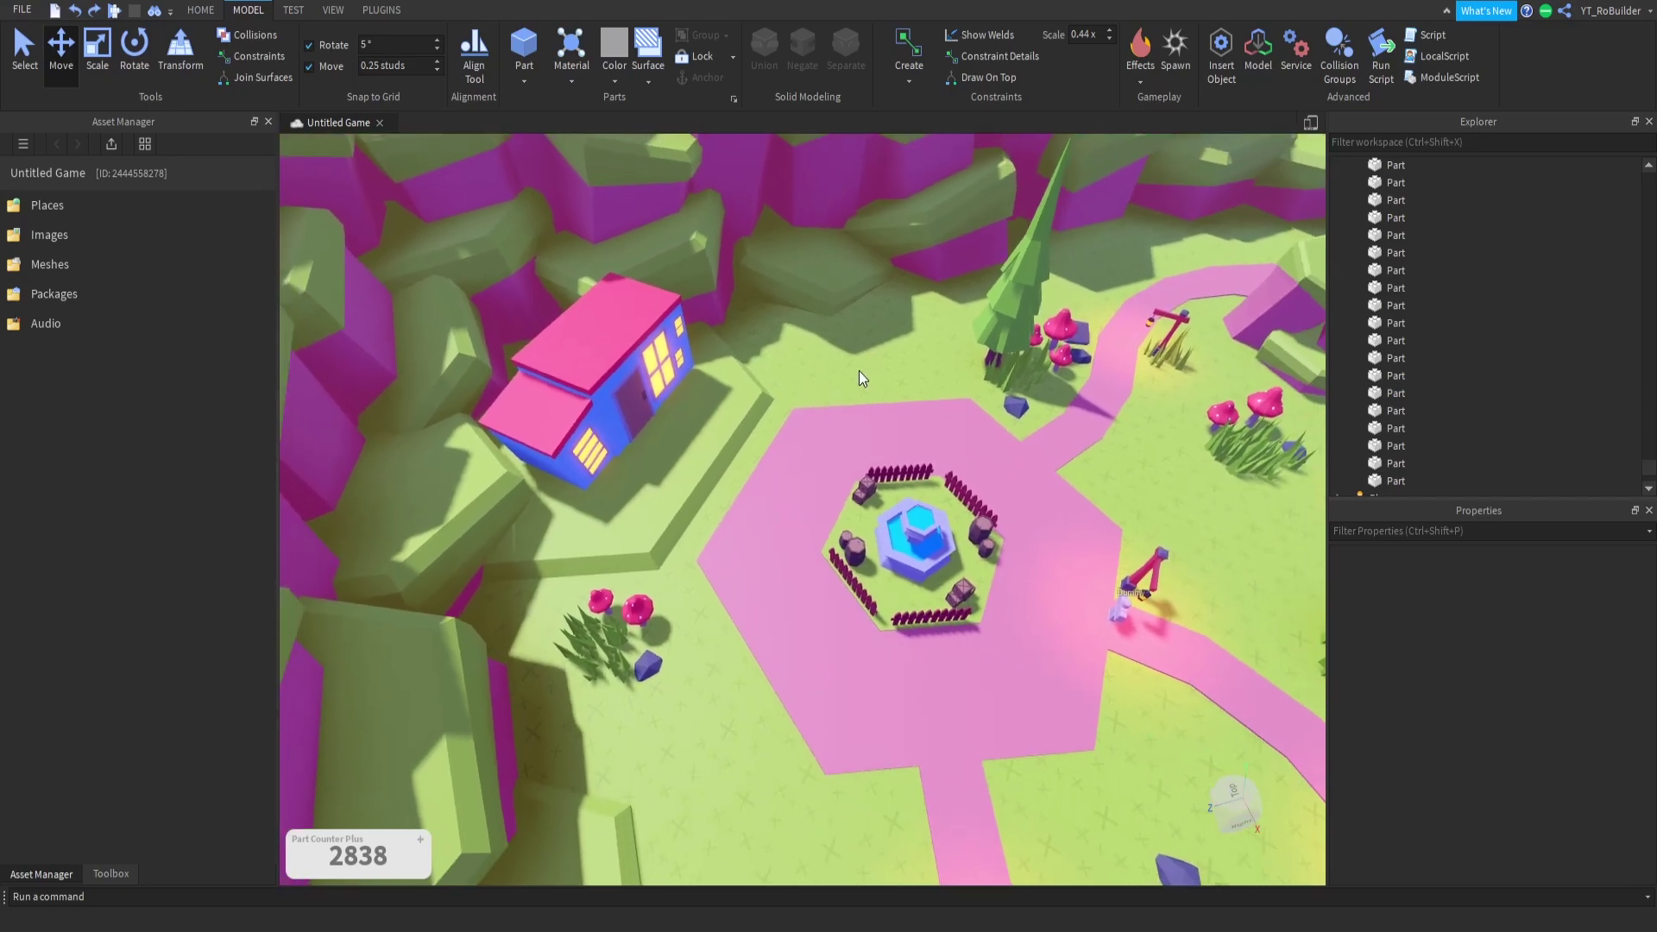
{"action": "scroll", "coordinate": [820, 397], "scroll_direction": "up", "scroll_amount": 2}
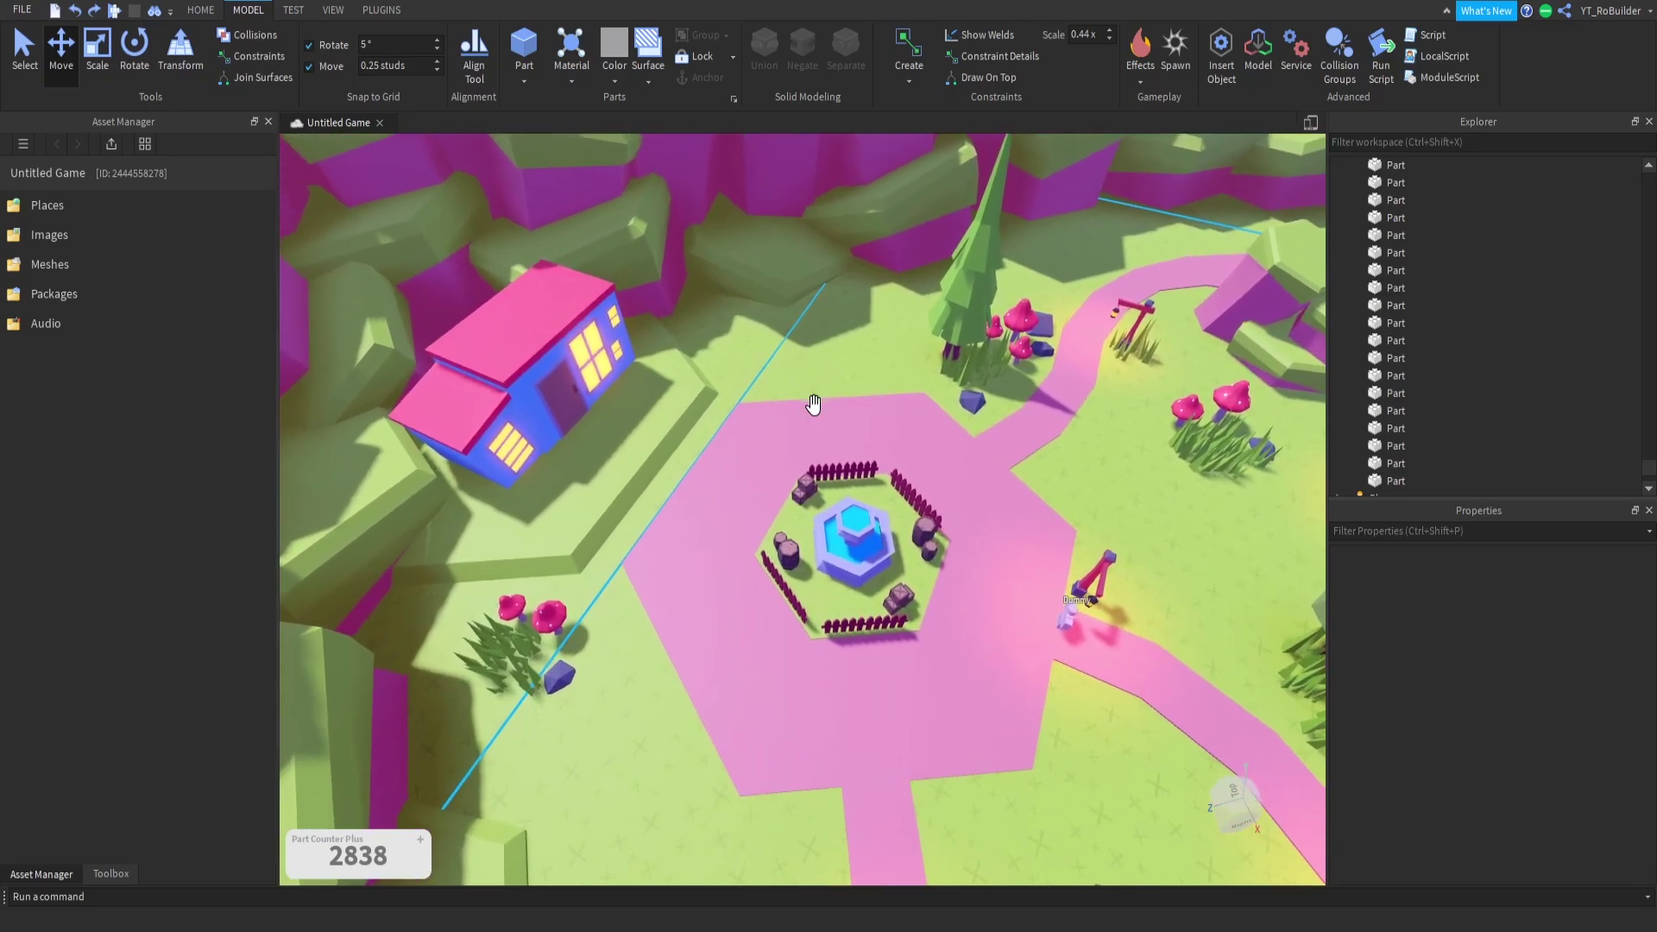
{"action": "scroll", "coordinate": [812, 404], "scroll_direction": "up", "scroll_amount": 5}
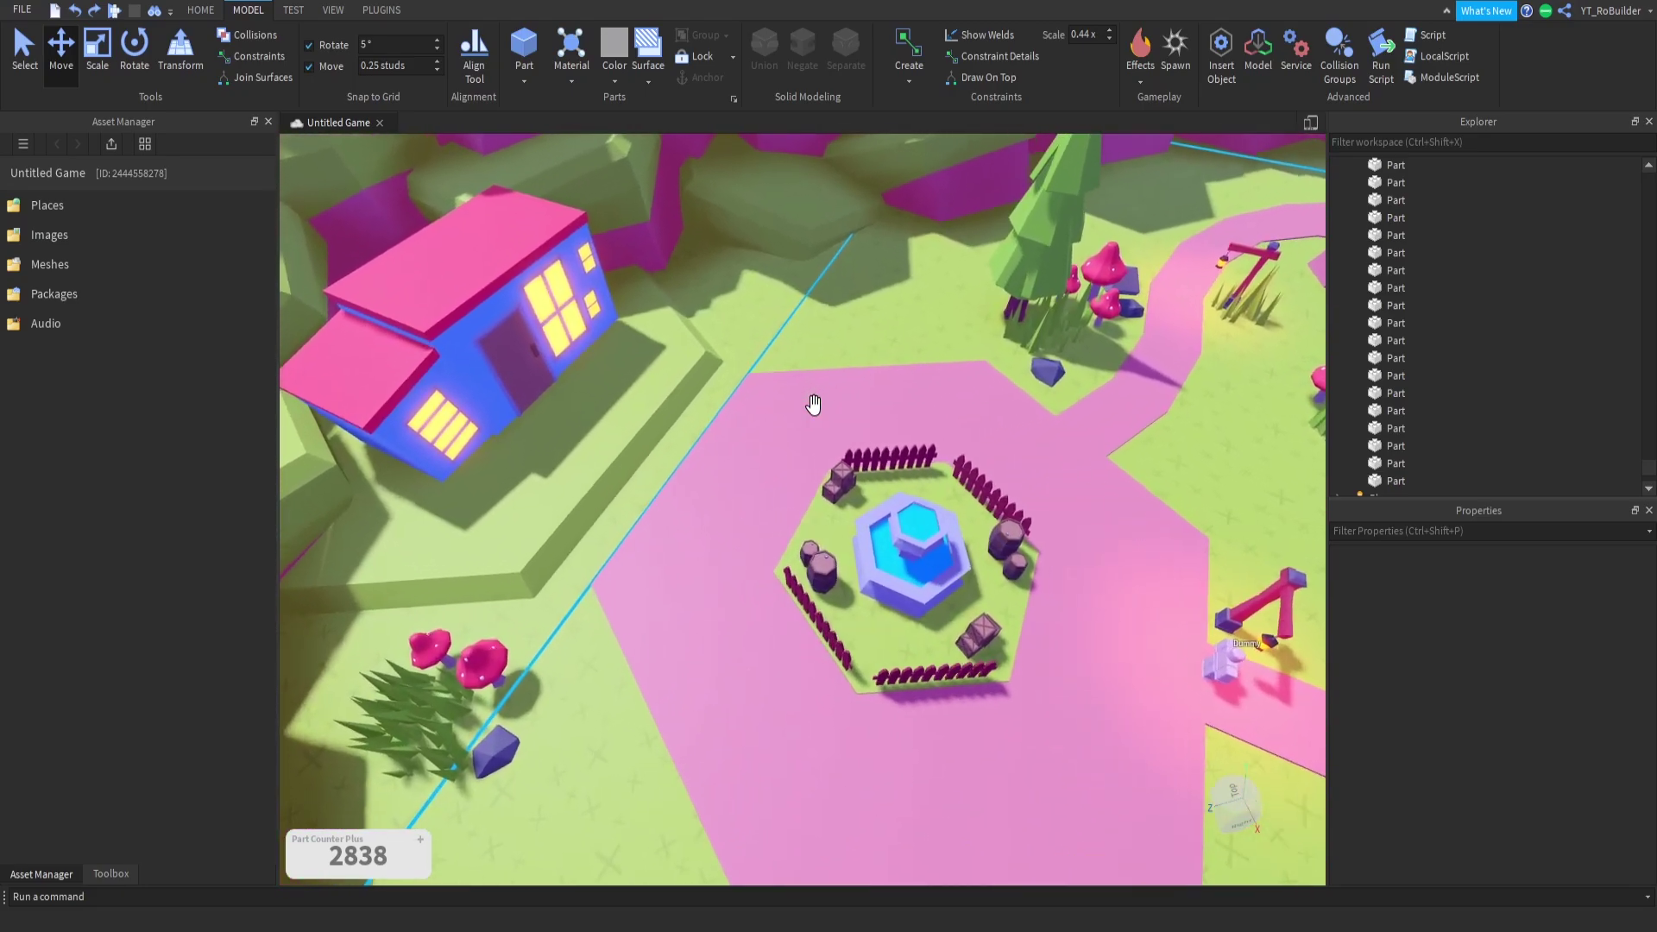
{"action": "right_click_drag", "start_coordinate": [863, 400], "coordinate": [517, 203]}
{"action": "scroll", "coordinate": [892, 376], "scroll_direction": "down", "scroll_amount": 3}
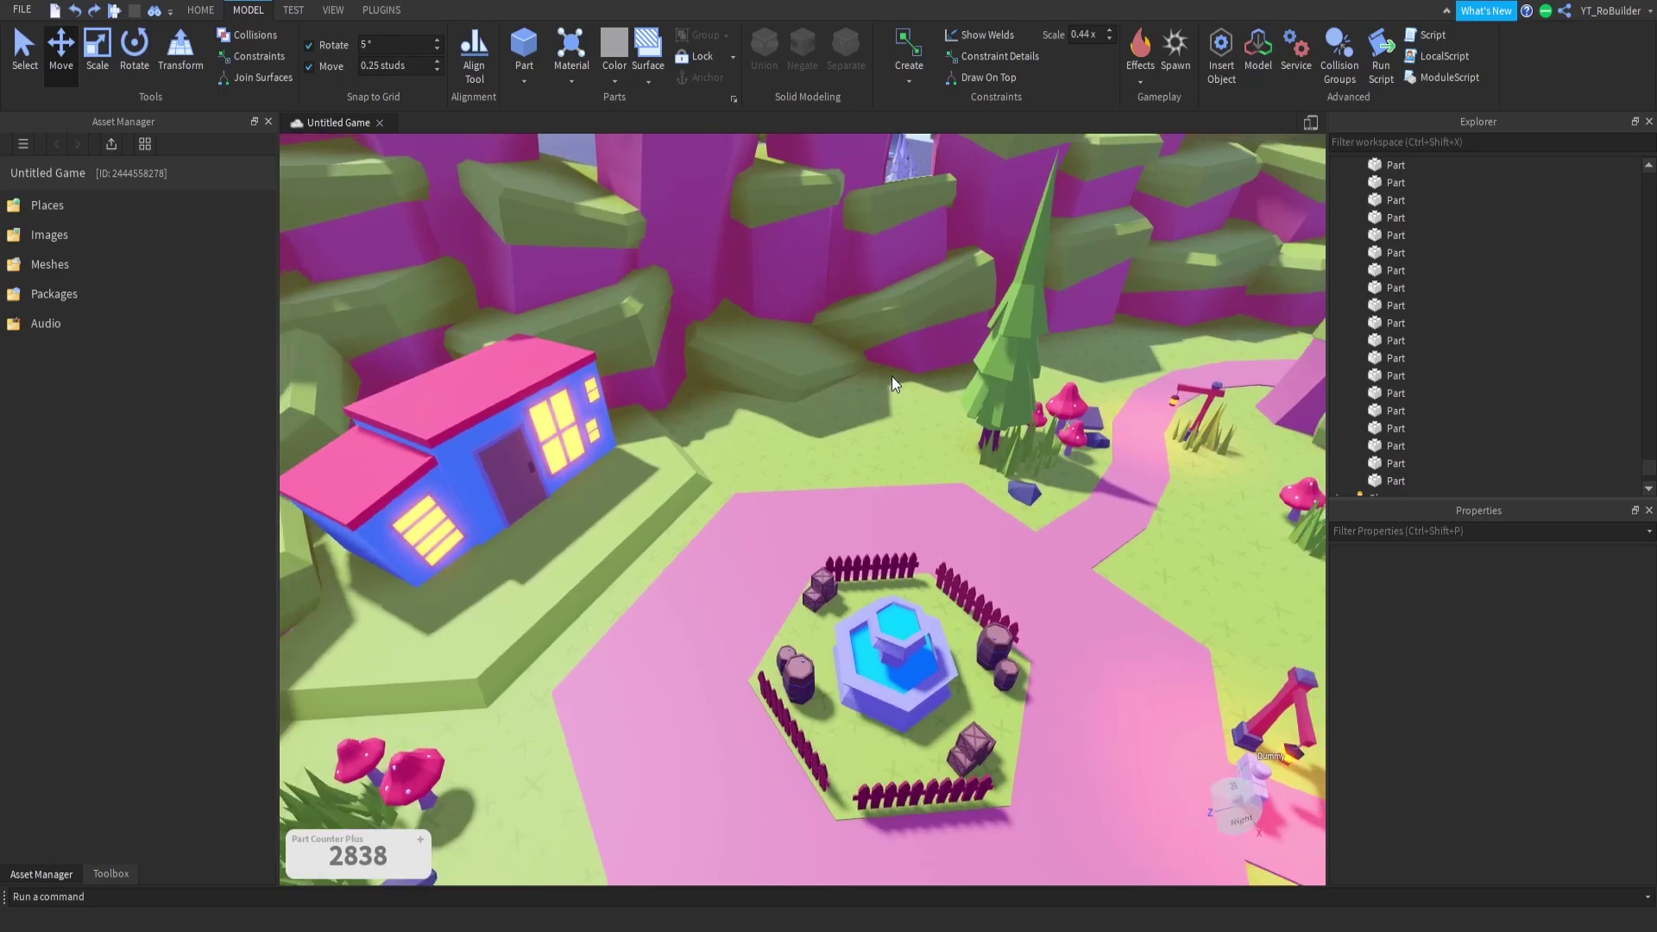
Step: Insert a block part on an empty area of the baseplate and resize it into a small, flat, narrow bar
{"action": "key", "text": "w"}
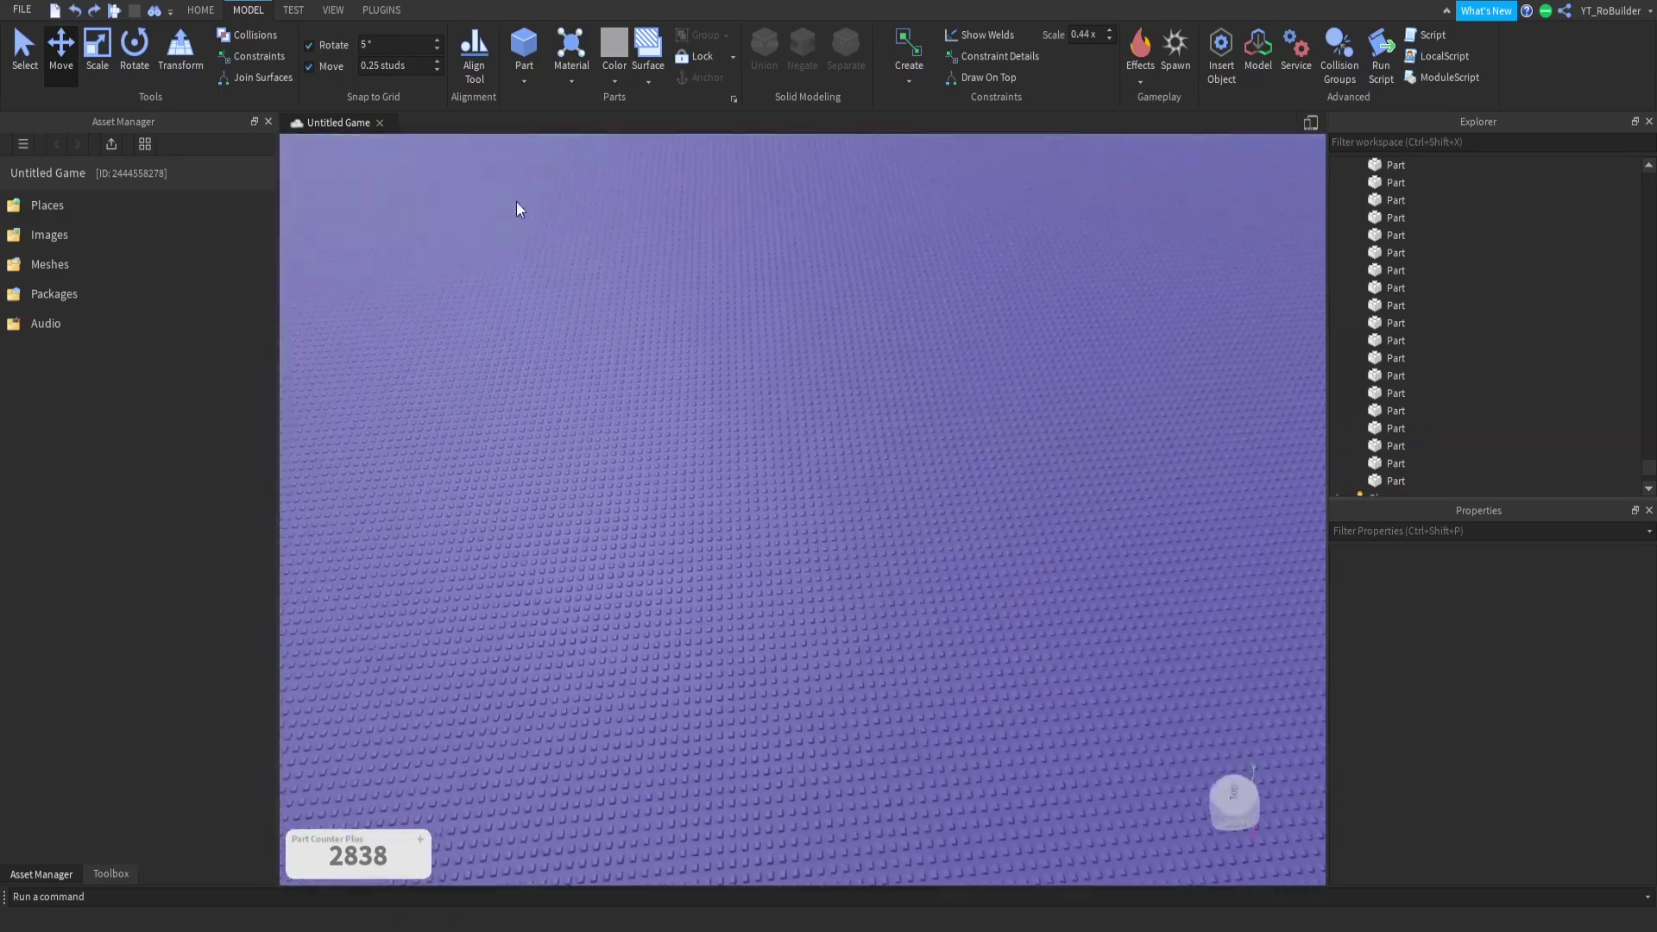
{"action": "left_click", "coordinate": [518, 52]}
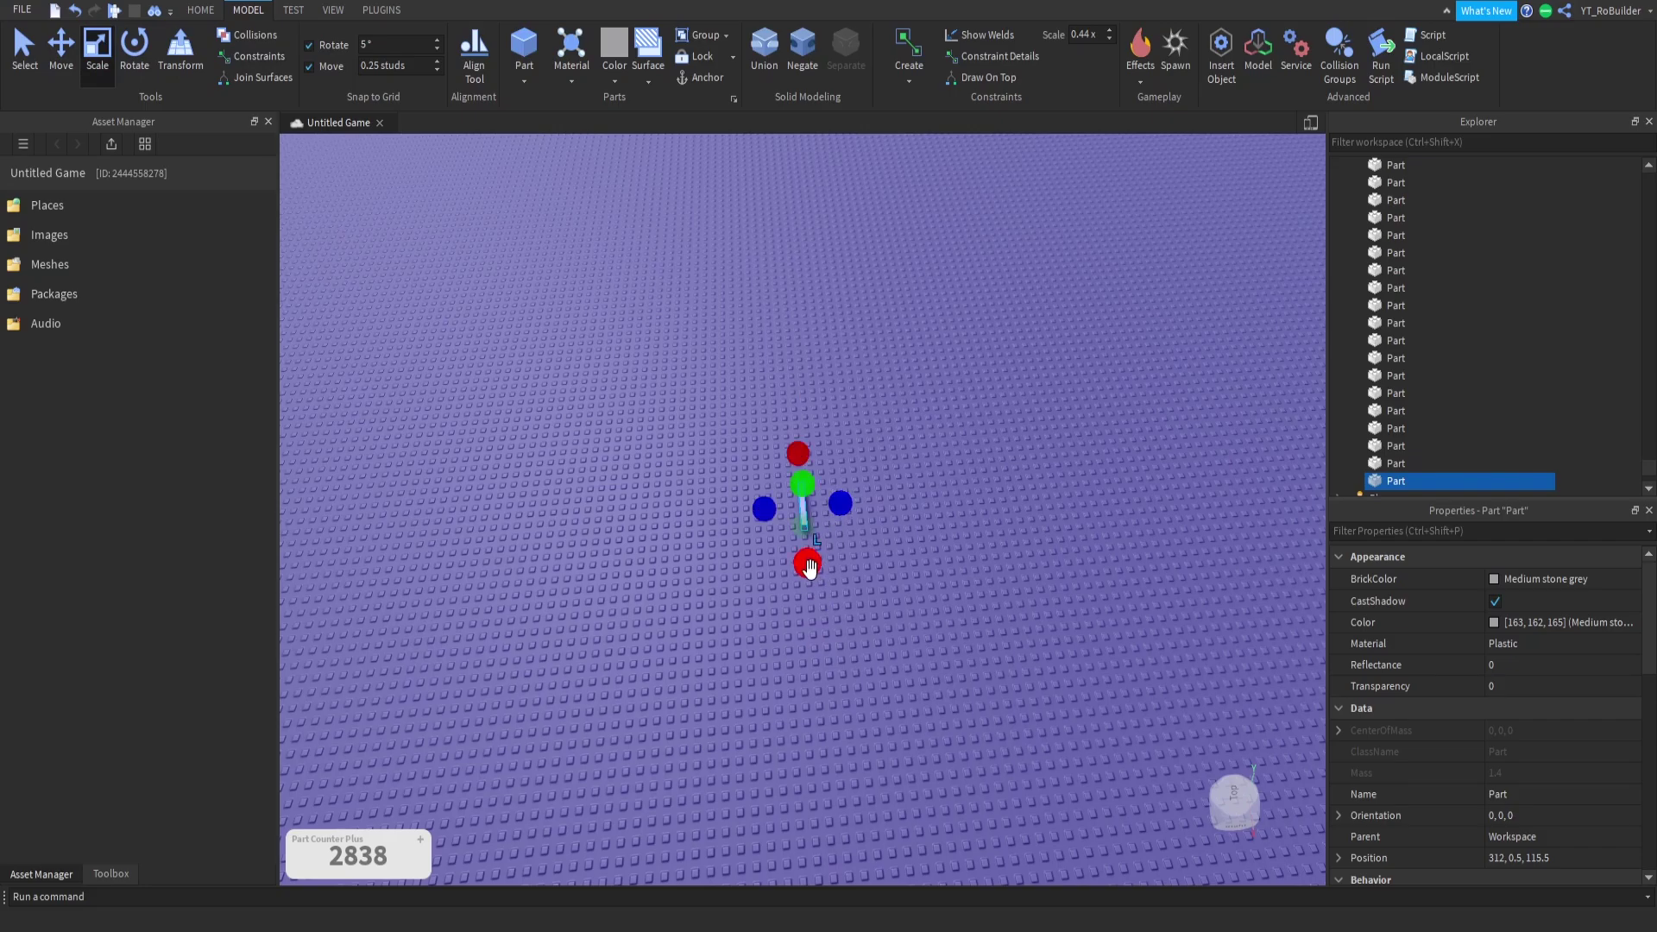
{"action": "left_click_drag", "start_coordinate": [808, 559], "coordinate": [807, 551], "text": "ctrl"}
{"action": "right_click_drag", "start_coordinate": [836, 542], "coordinate": [835, 541]}
{"action": "key", "text": "w"}
{"action": "left_click_drag", "start_coordinate": [993, 479], "coordinate": [999, 510]}
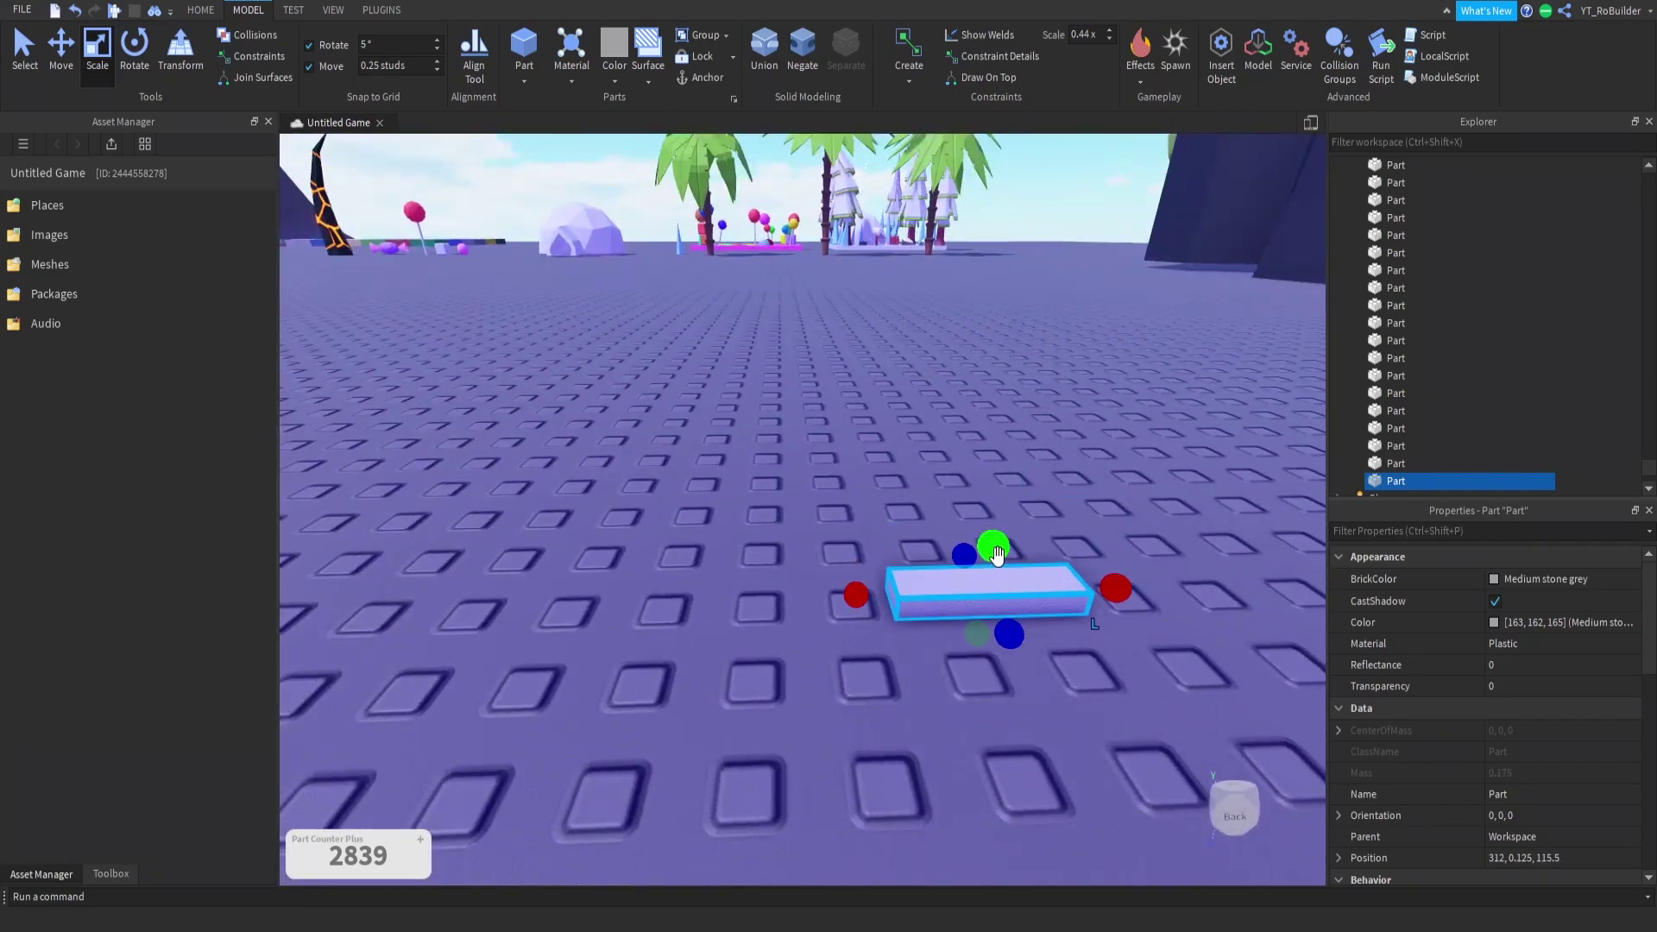
{"action": "right_click_drag", "start_coordinate": [996, 552], "coordinate": [999, 507]}
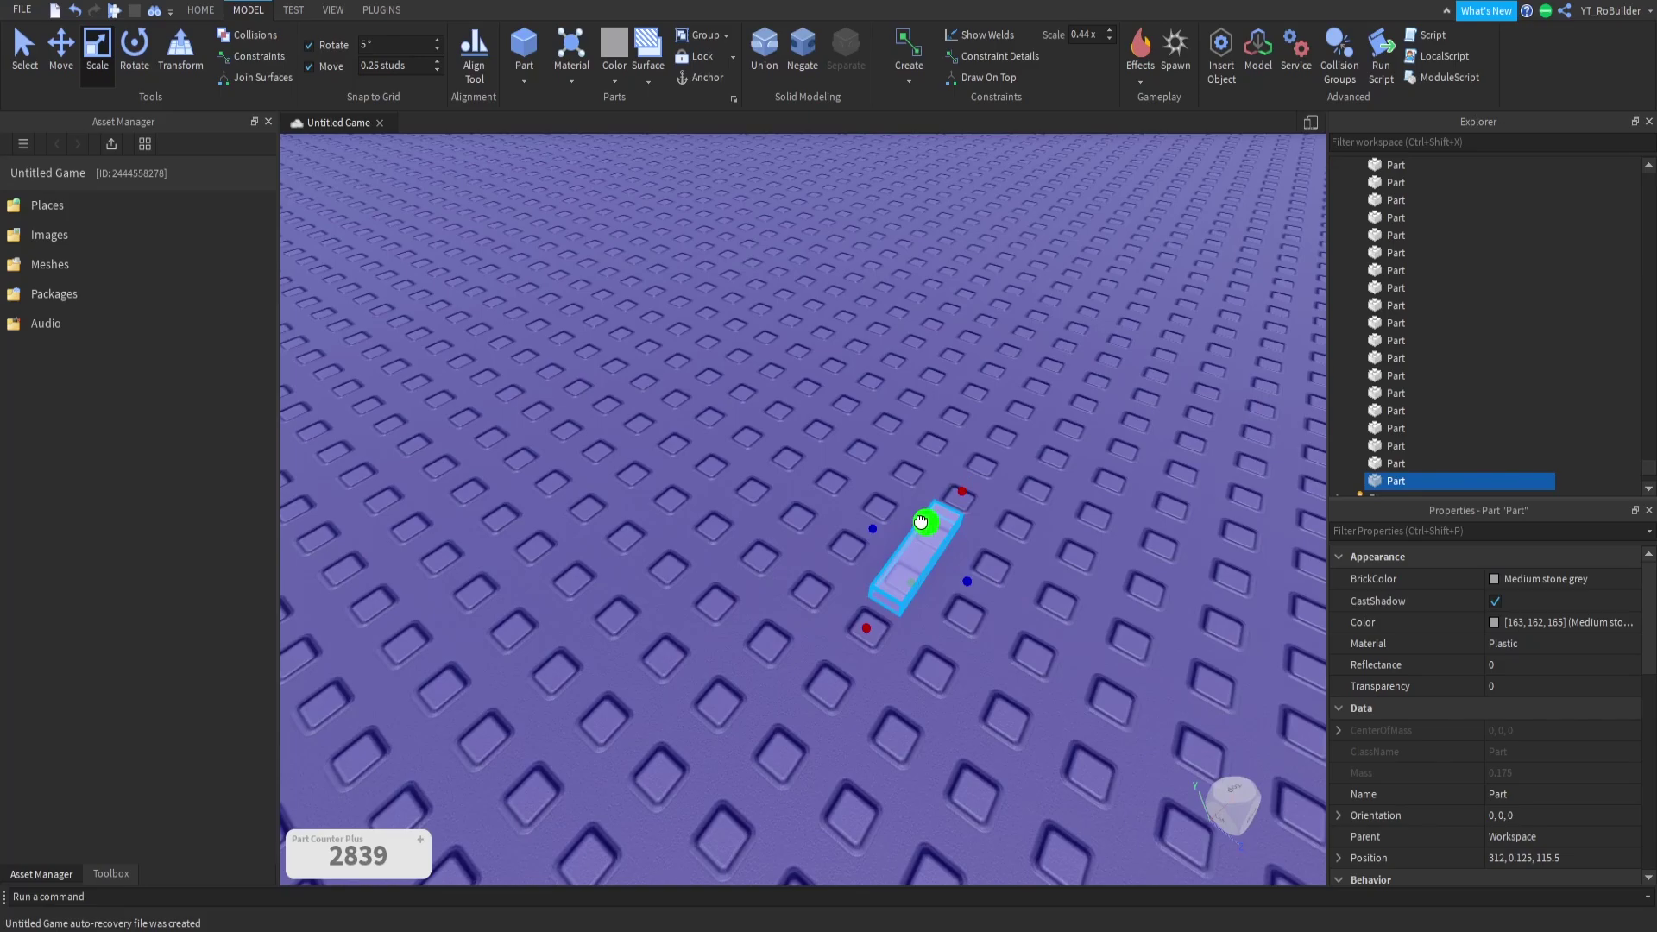
{"action": "right_click_drag", "start_coordinate": [889, 524], "coordinate": [822, 527]}
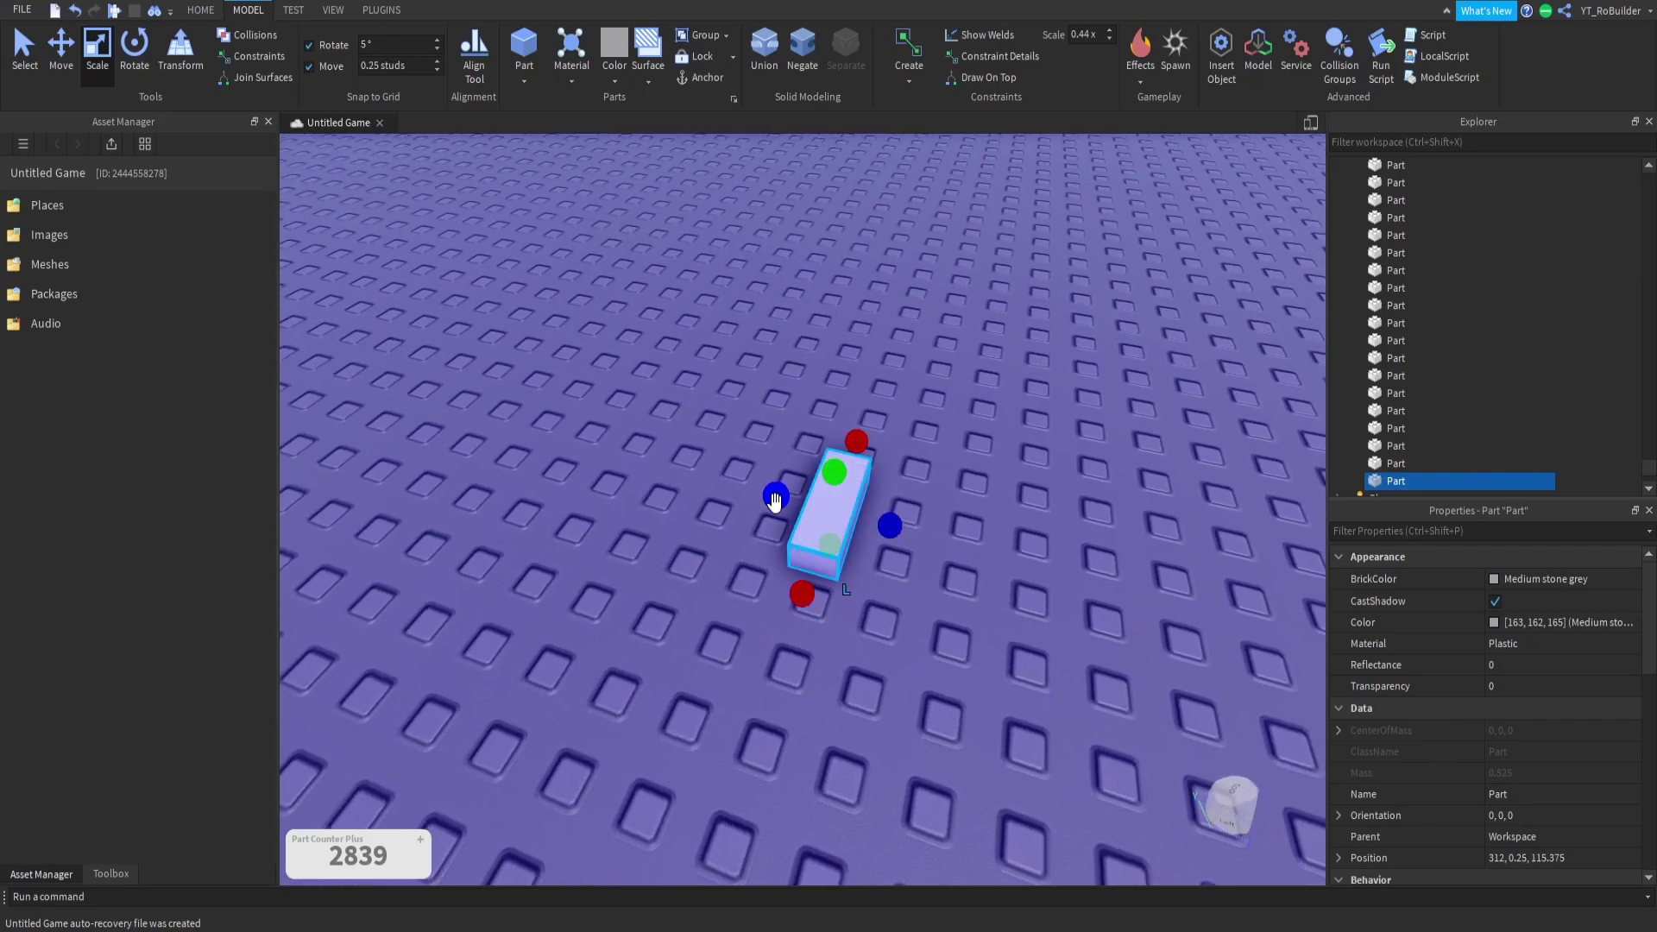
Step: Launch the Archimedes plugin with the small bar selected
{"action": "left_click", "coordinate": [381, 11]}
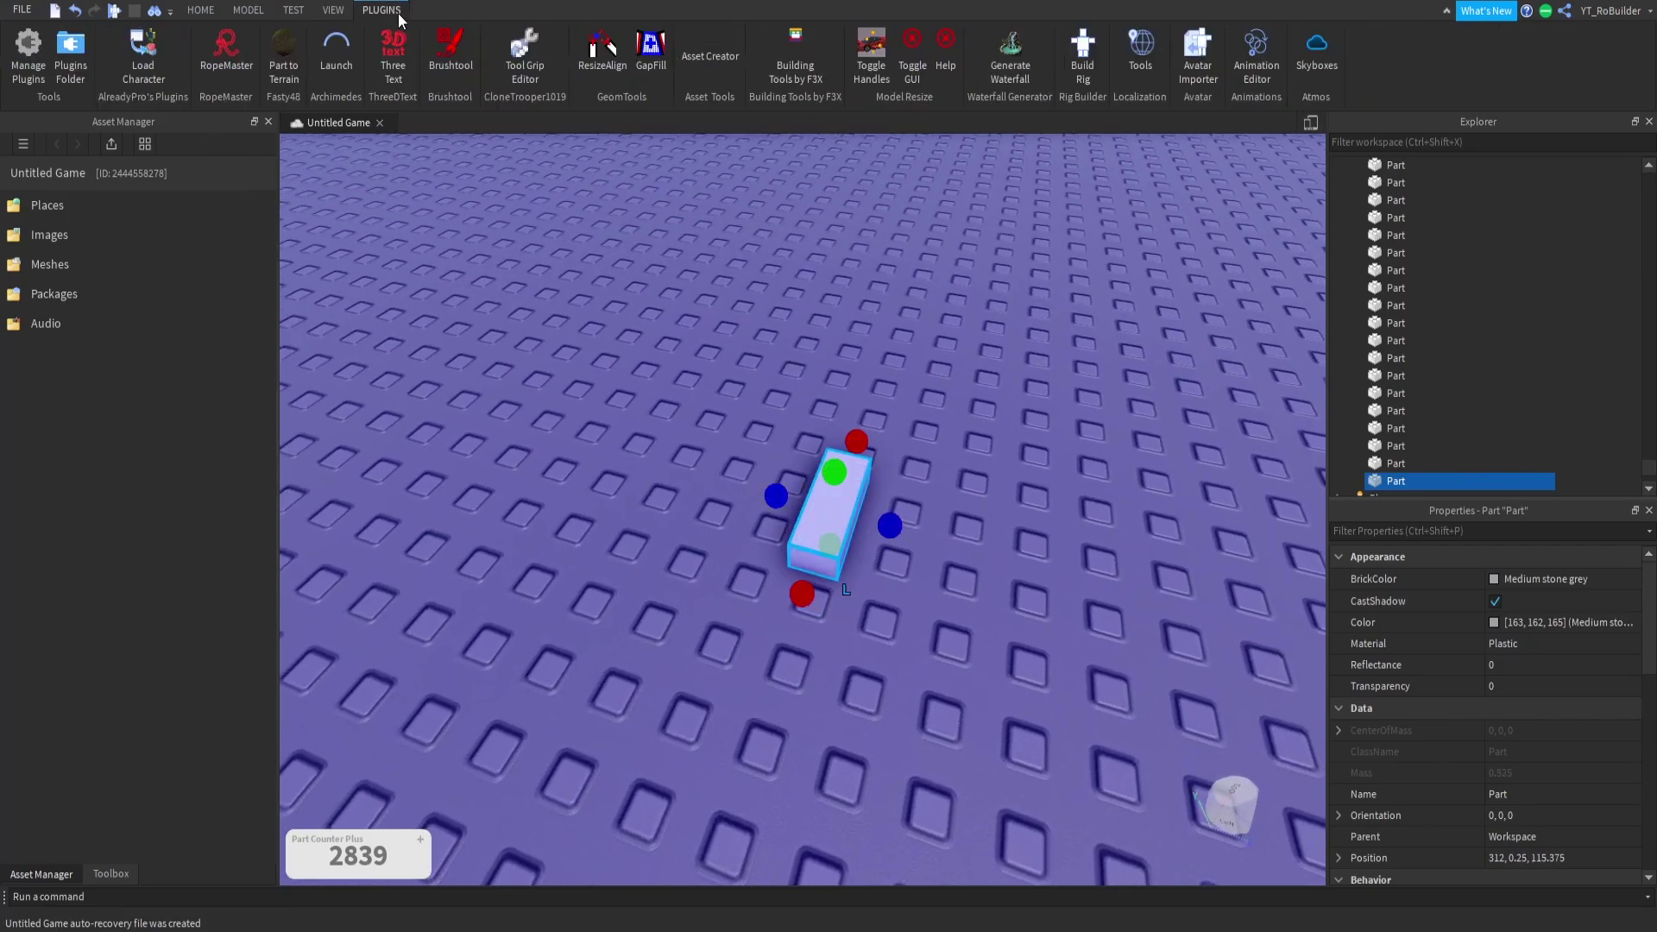
{"action": "left_click", "coordinate": [338, 48]}
Step: Try rendering a full circle from the bar at an angle of -15, and undo it
{"action": "left_click", "coordinate": [355, 580]}
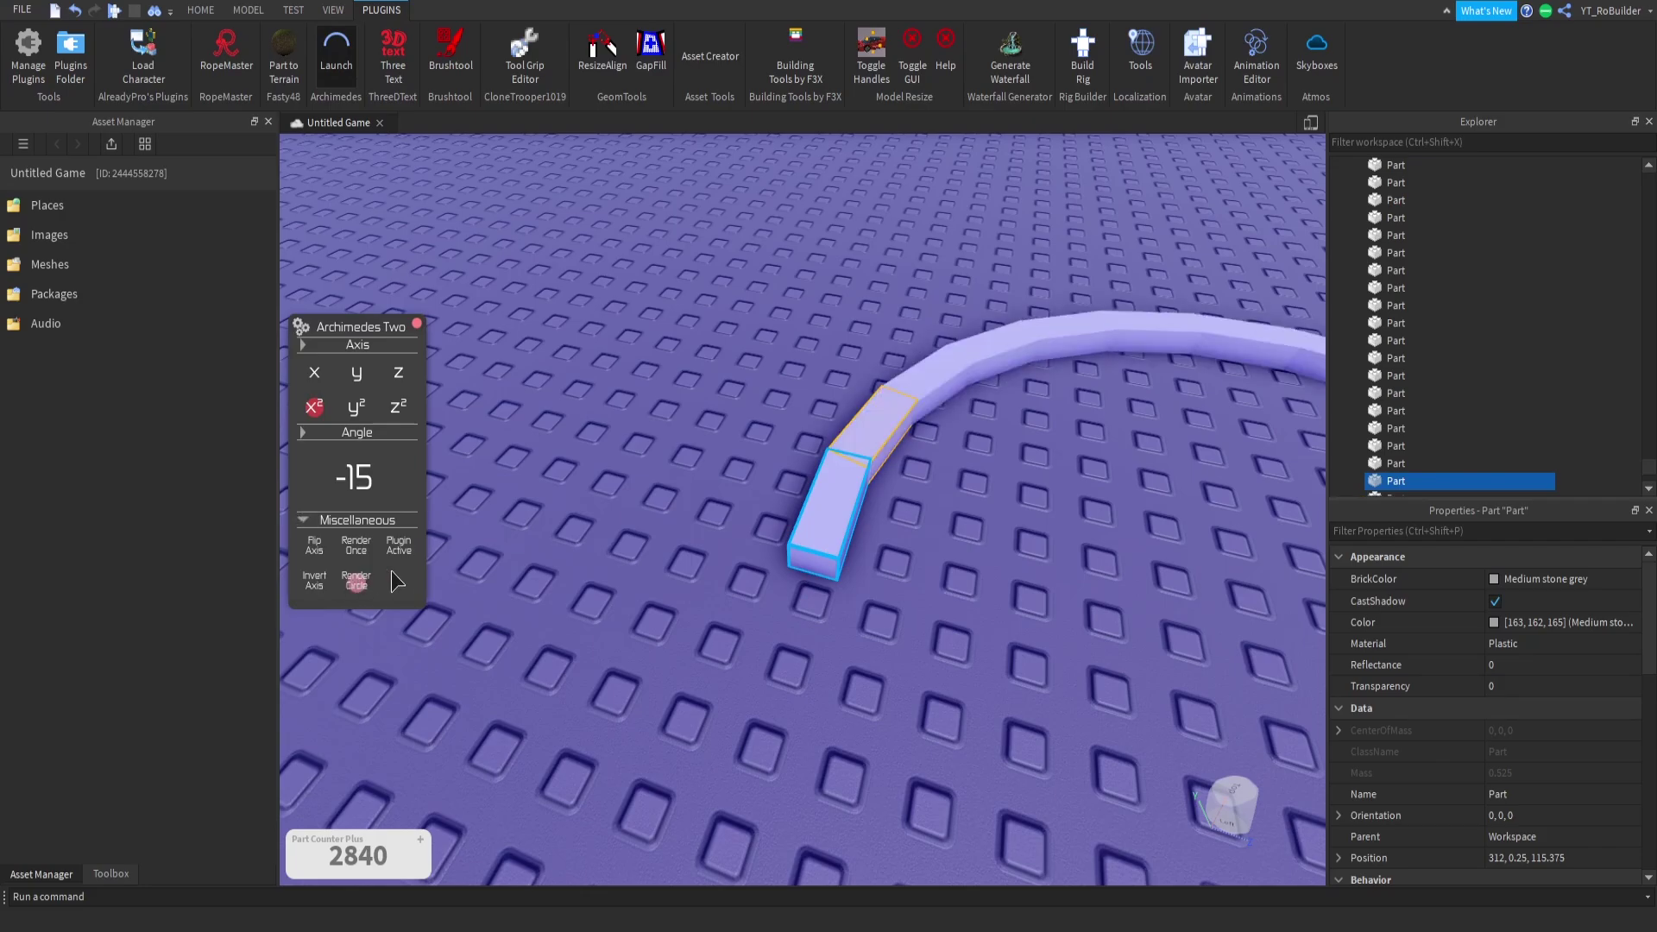
{"action": "scroll", "coordinate": [784, 412], "scroll_direction": "down", "scroll_amount": 5}
{"action": "key", "text": "ctrl+z"}
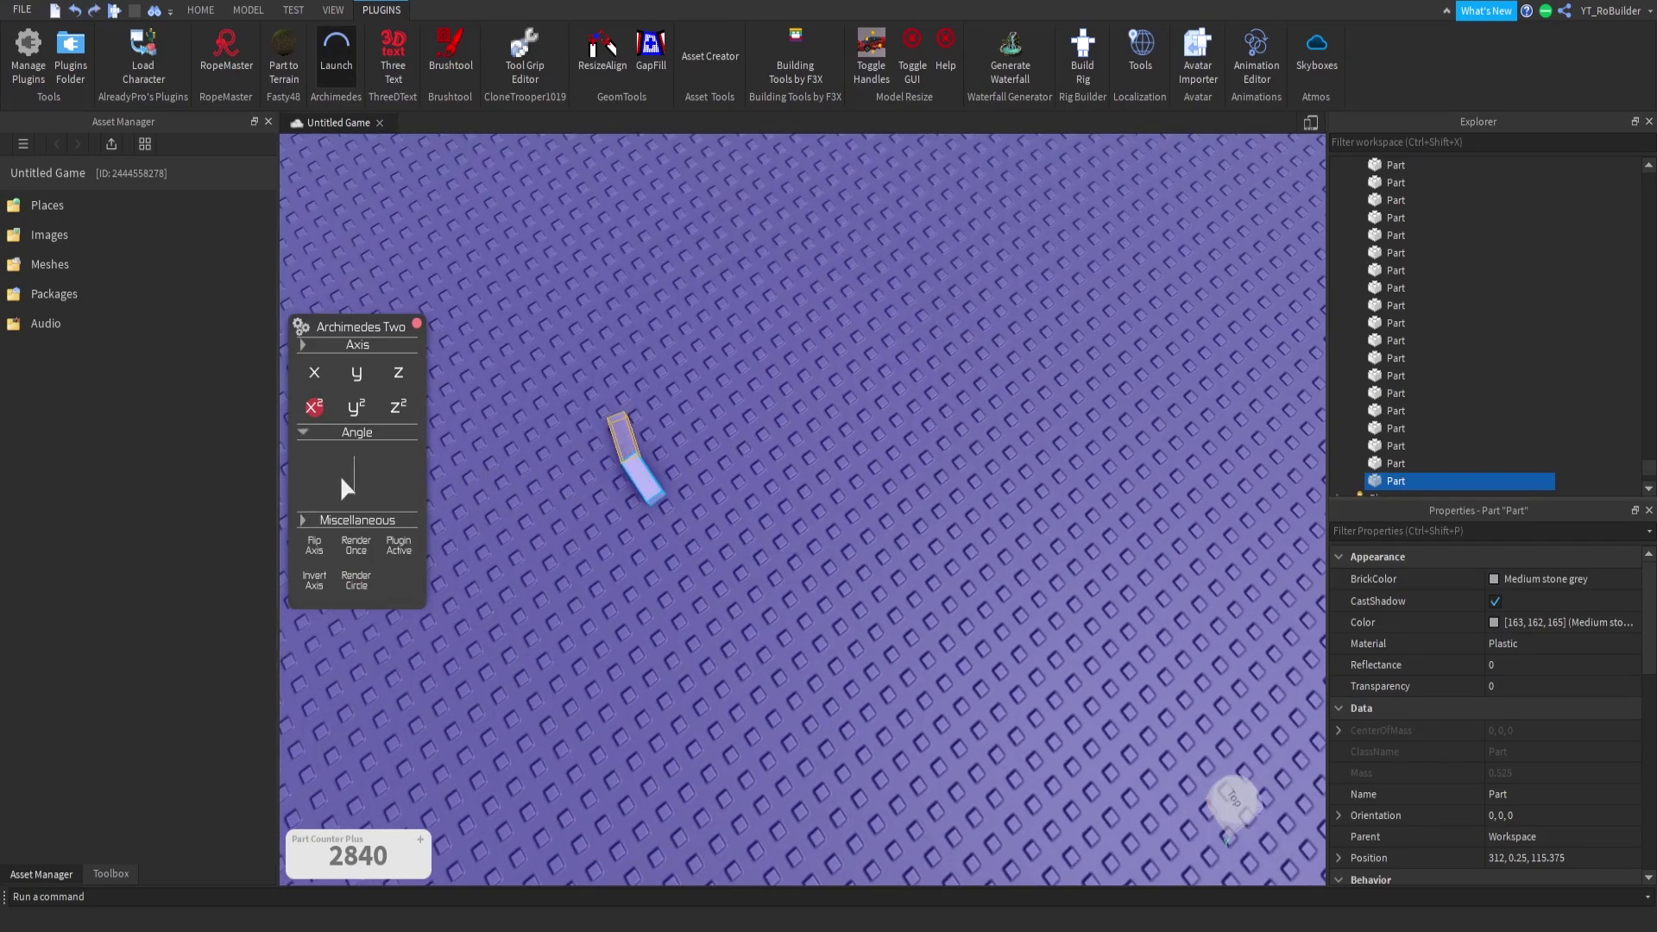
Step: Set the Archimedes angle for the bar to 35
{"action": "key", "text": "BackSpace"}
{"action": "type", "text": "35"}
{"action": "key", "text": "Return"}
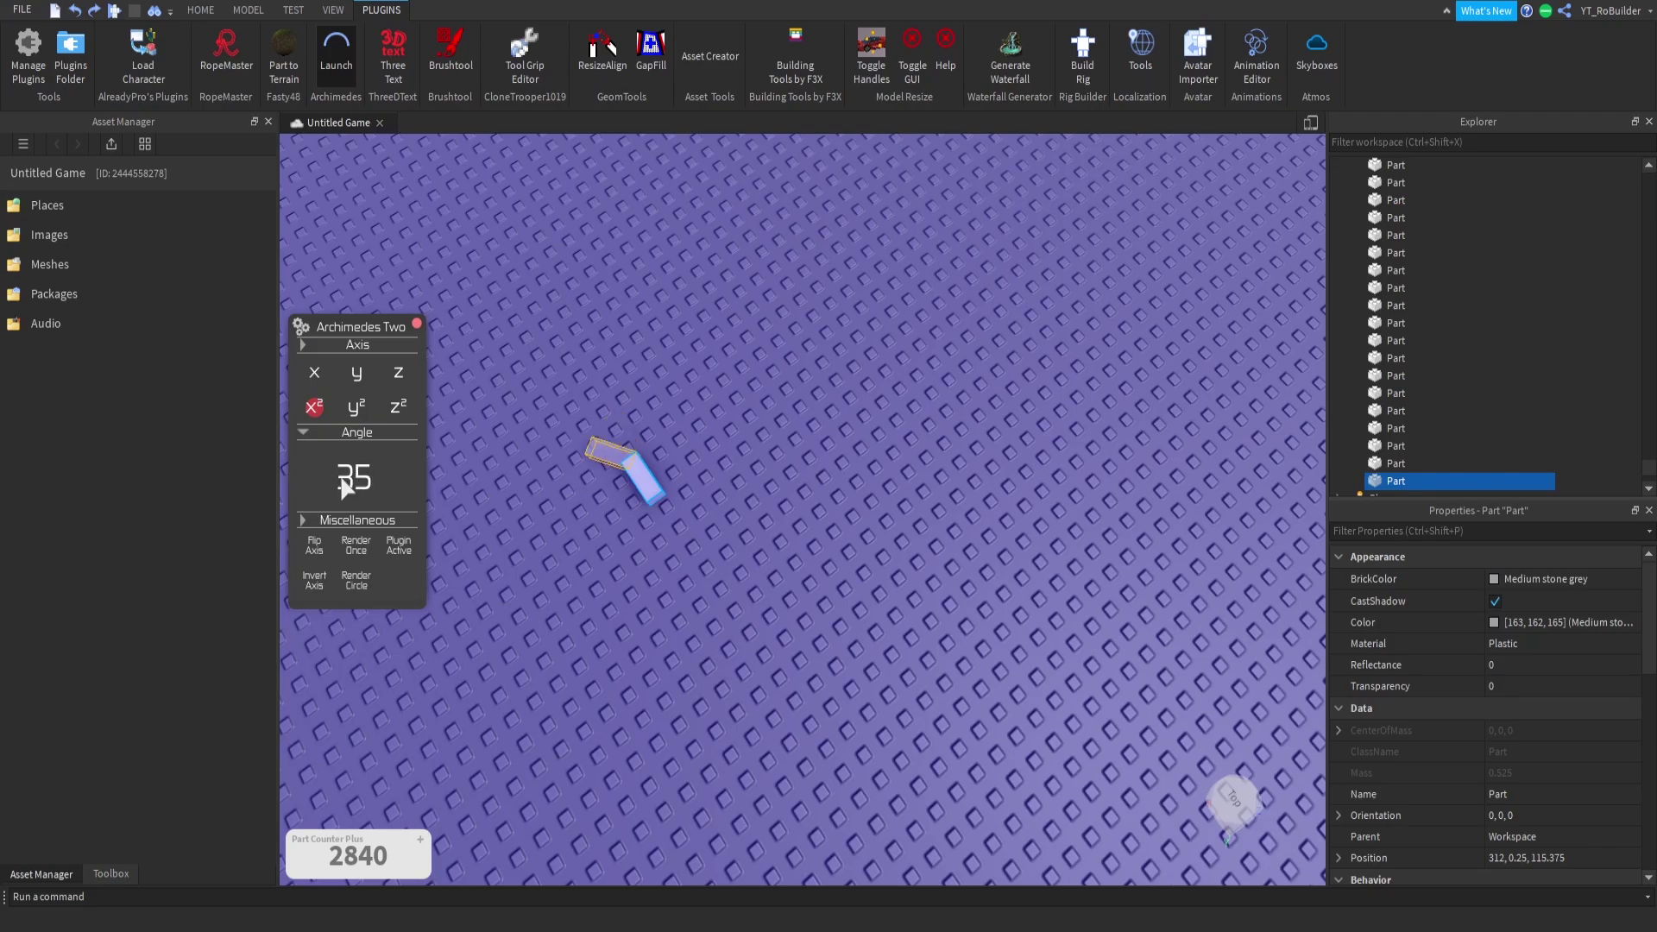
Step: Try rendering a full circle from the bar at an angle of 35, and undo it
{"action": "left_click", "coordinate": [353, 583]}
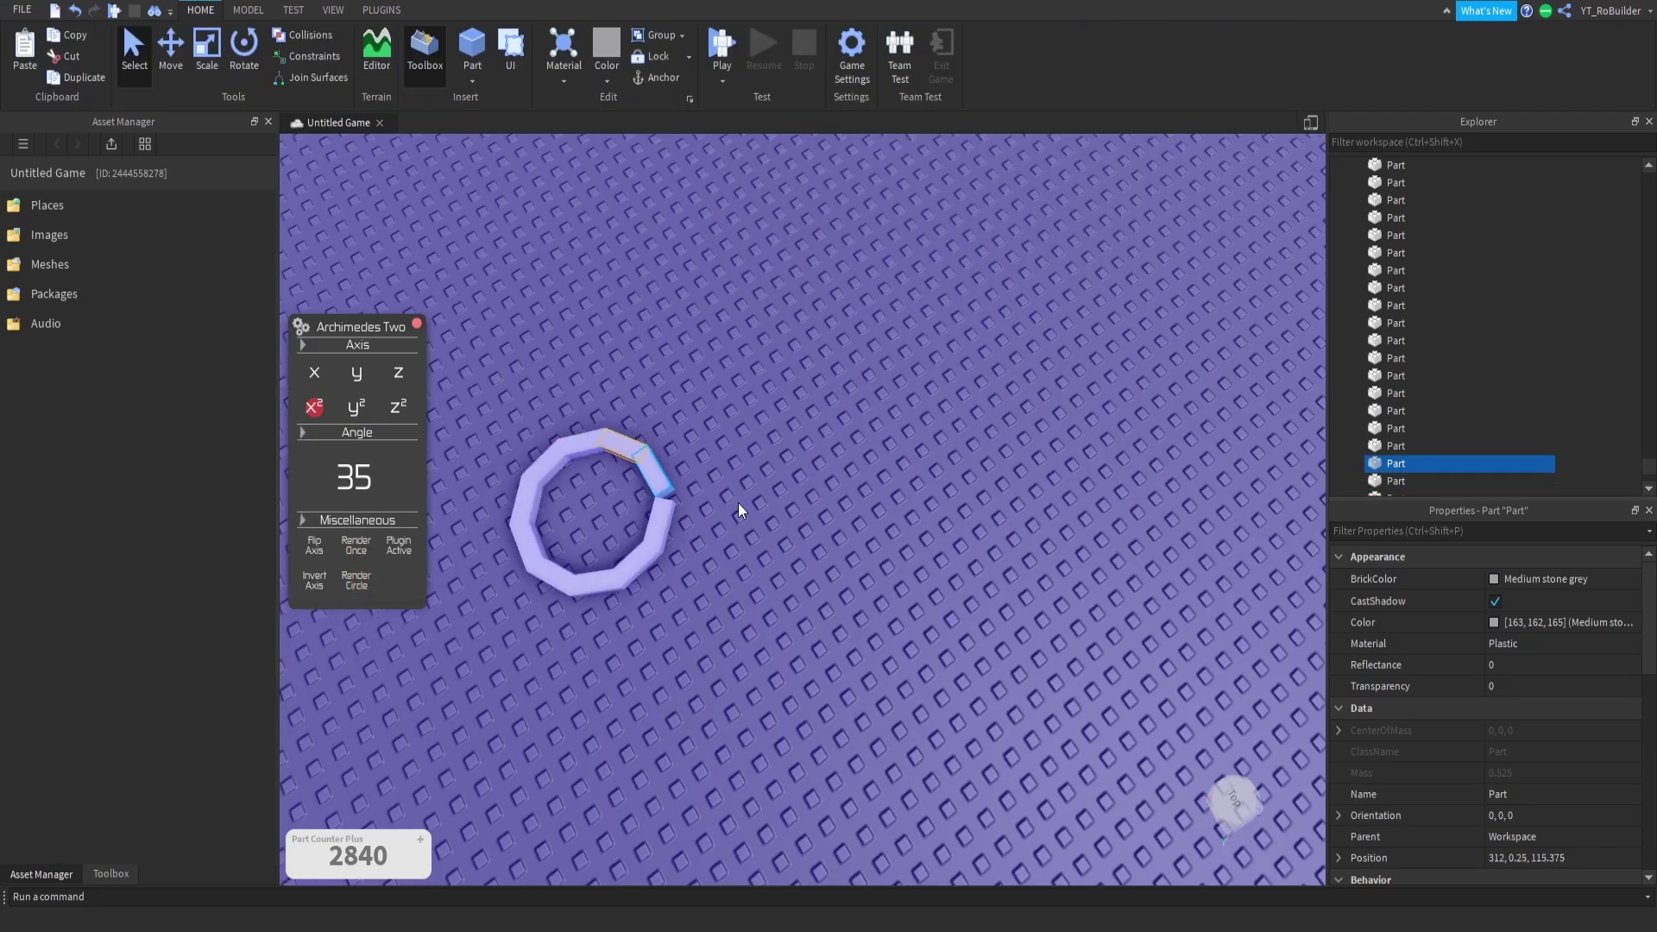
{"action": "right_click_drag", "start_coordinate": [738, 503], "coordinate": [740, 502]}
{"action": "scroll", "coordinate": [740, 500], "scroll_direction": "up", "scroll_amount": 5}
{"action": "scroll", "coordinate": [740, 500], "scroll_direction": "down", "scroll_amount": 4}
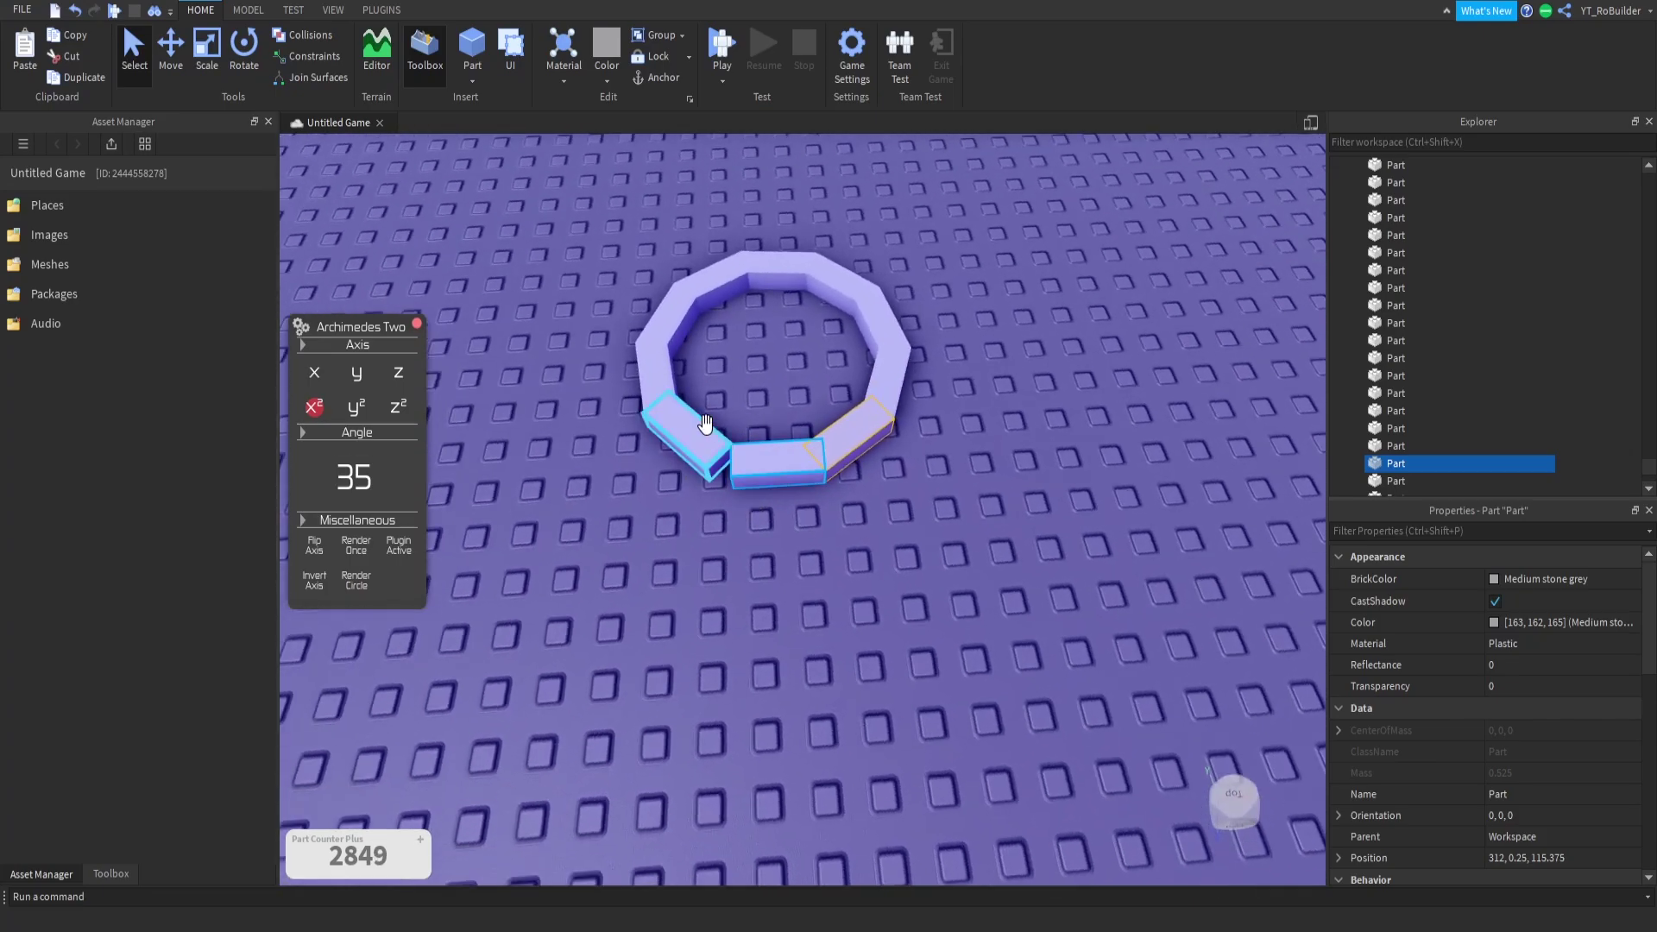
{"action": "key", "text": "ctrl+z"}
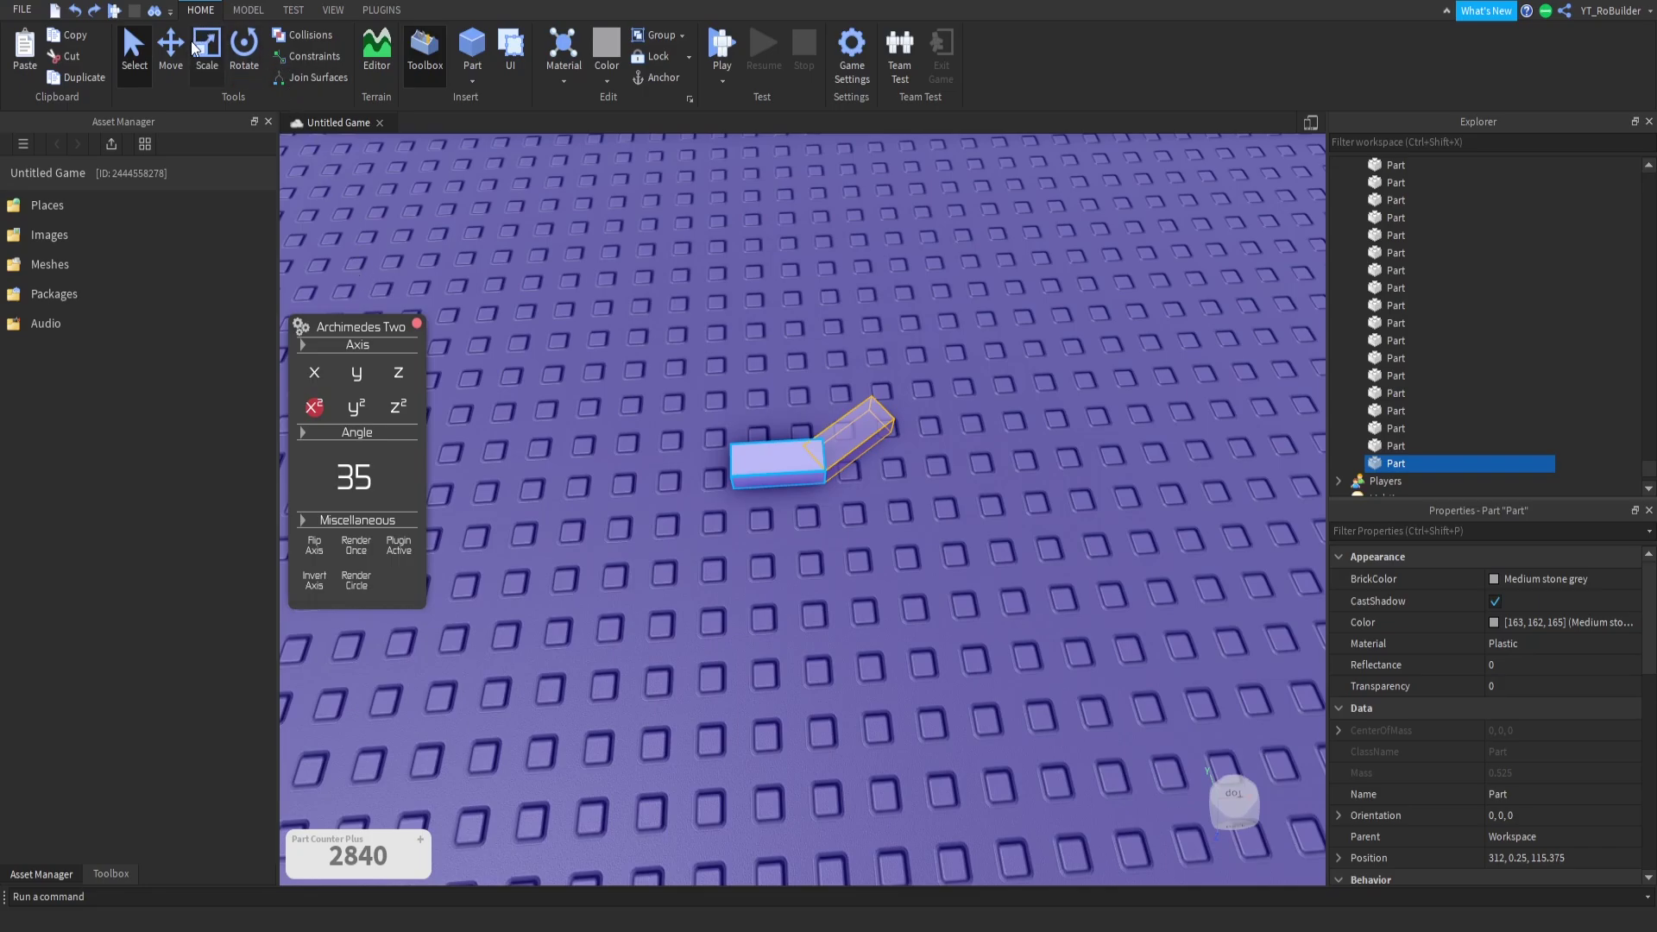
Step: Make the bar slightly narrower and longer, and render it as a full circle at an Archimedes angle of 20
{"action": "left_click", "coordinate": [196, 49]}
{"action": "left_click_drag", "start_coordinate": [776, 406], "coordinate": [780, 422]}
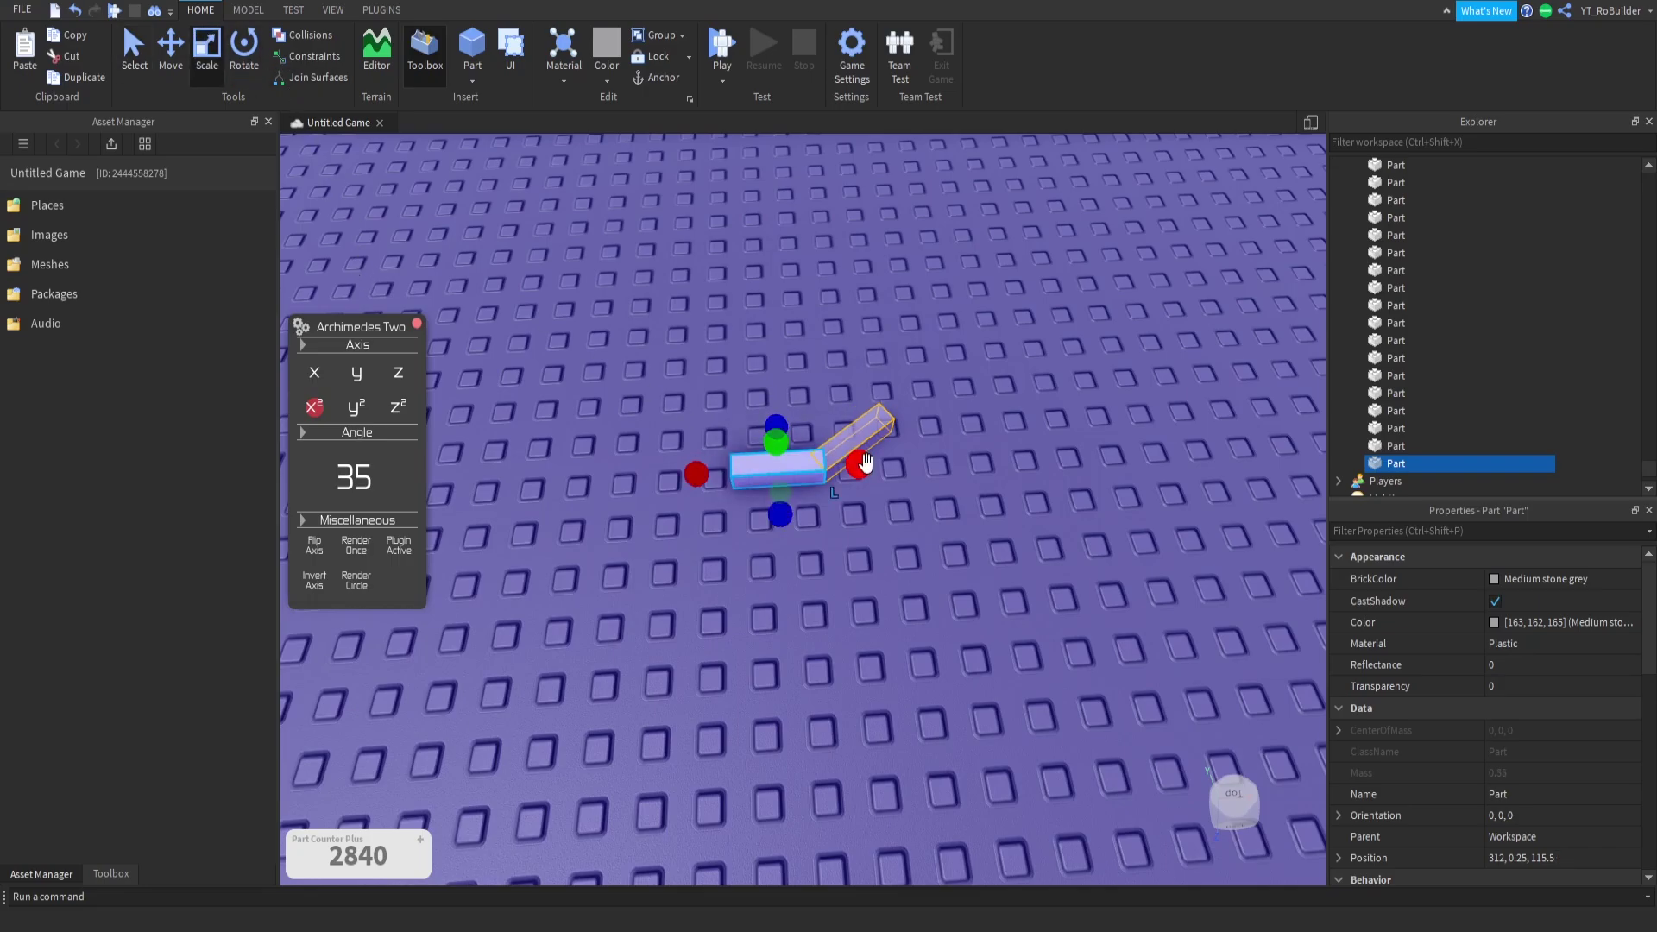
{"action": "left_click", "coordinate": [356, 582]}
{"action": "left_click", "coordinate": [358, 582]}
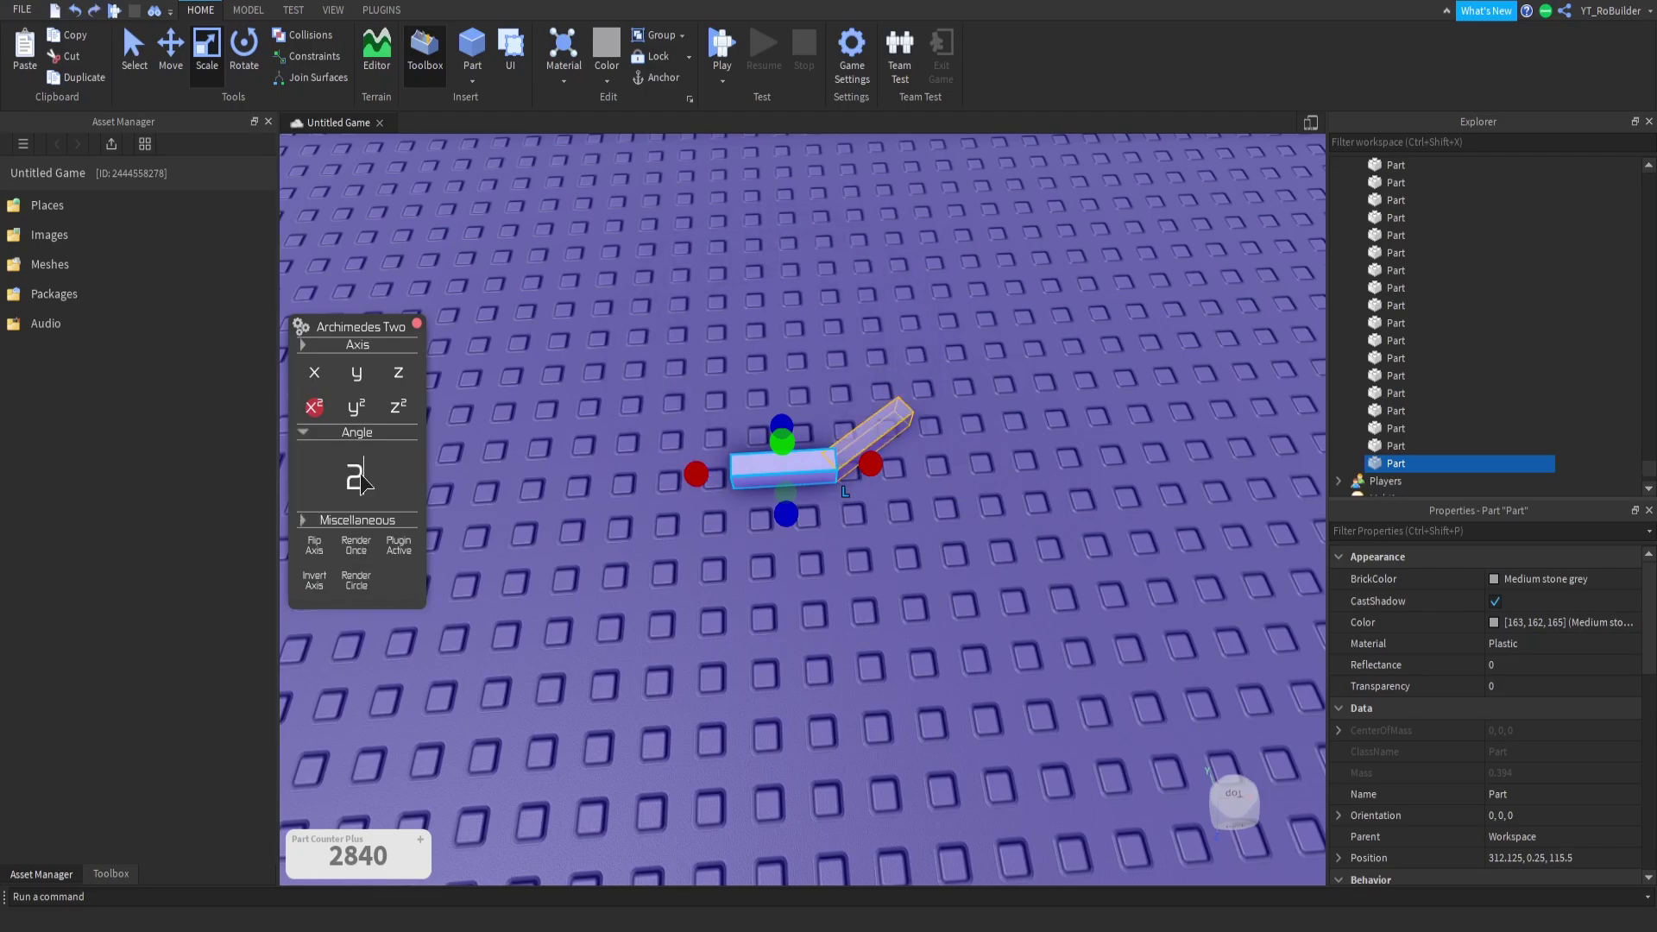
{"action": "key", "text": "Return"}
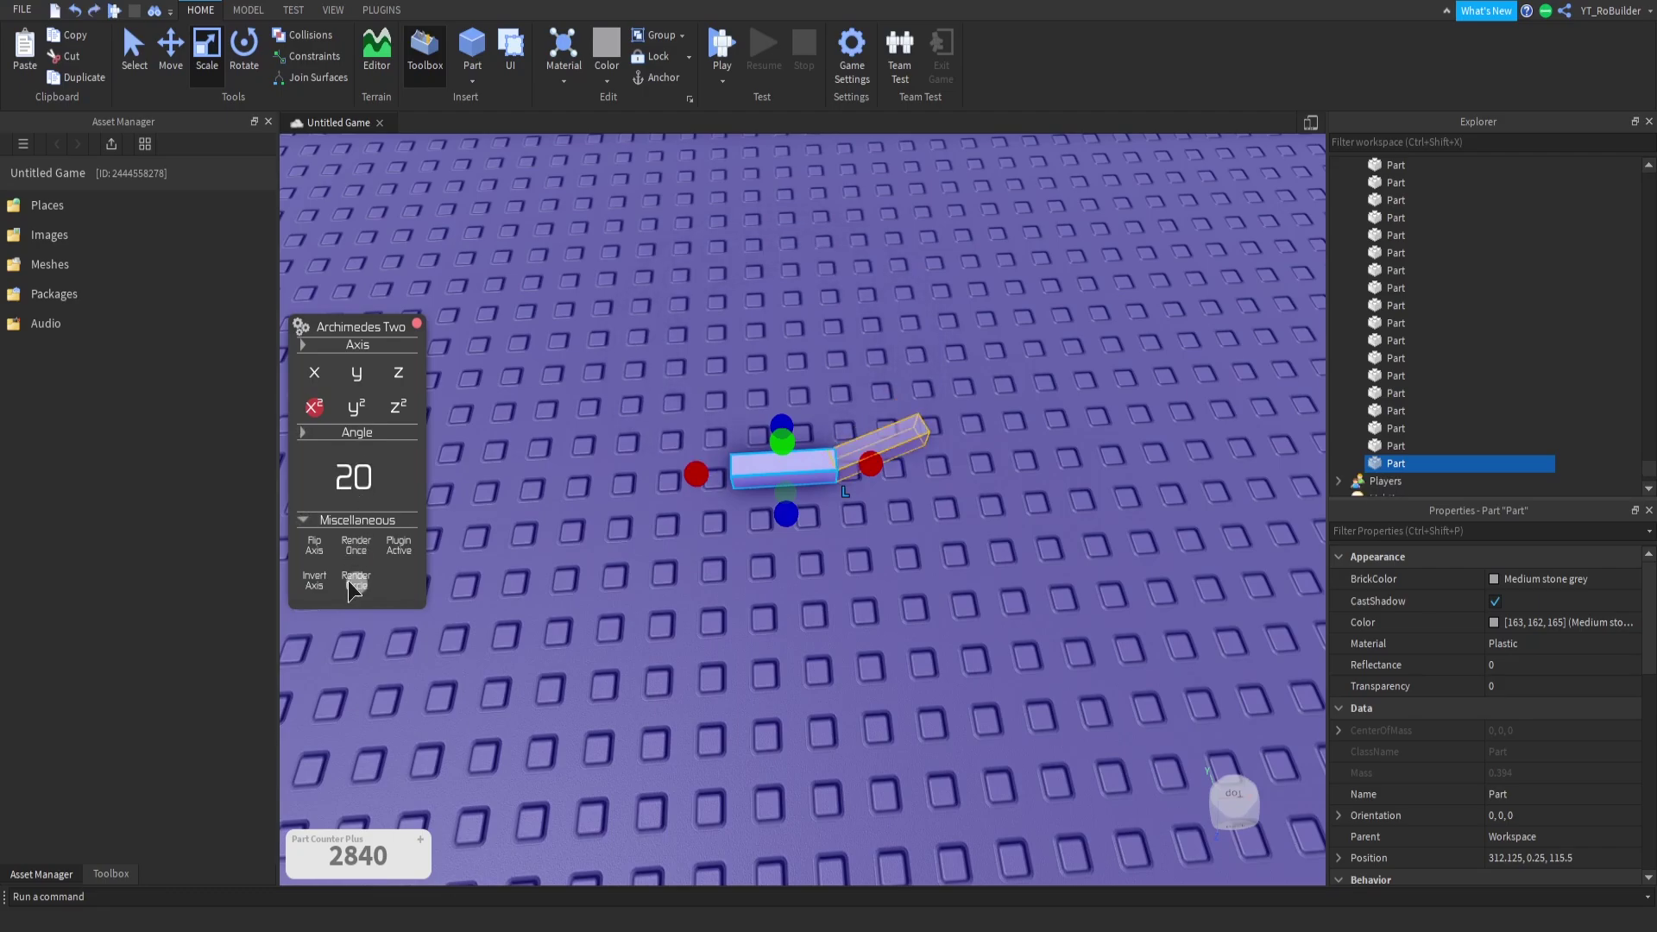
{"action": "left_click", "coordinate": [352, 583]}
{"action": "left_click", "coordinate": [813, 614]}
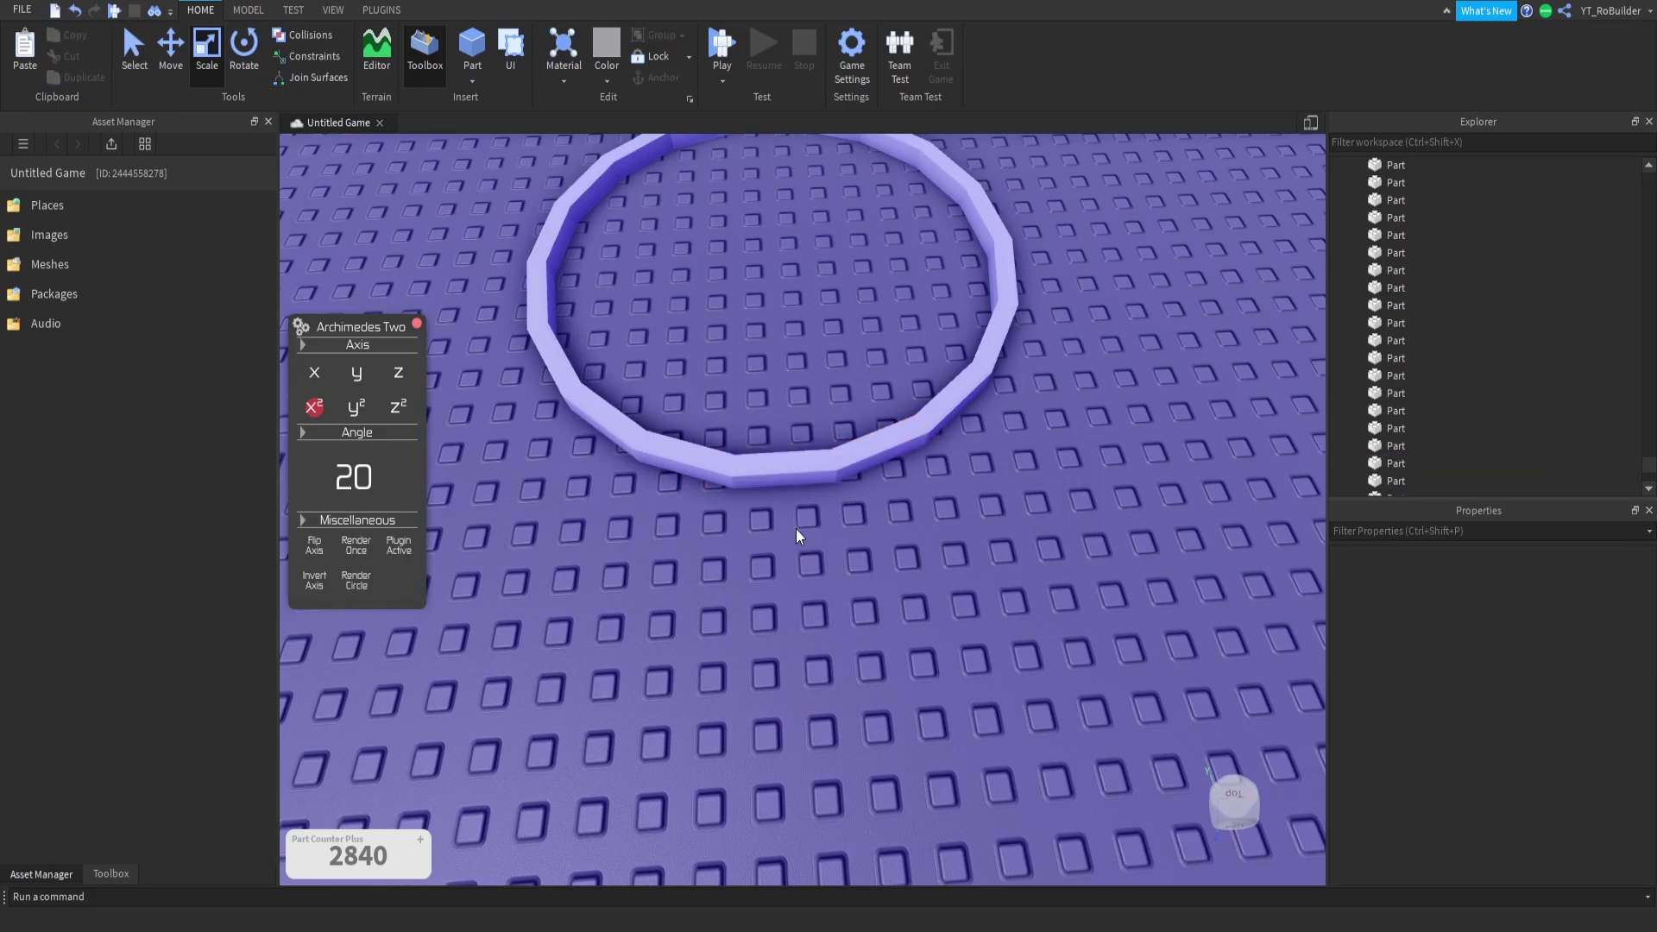
Step: Close the Archimedes plugin and delete every third segment of the ring
{"action": "left_click", "coordinate": [706, 466]}
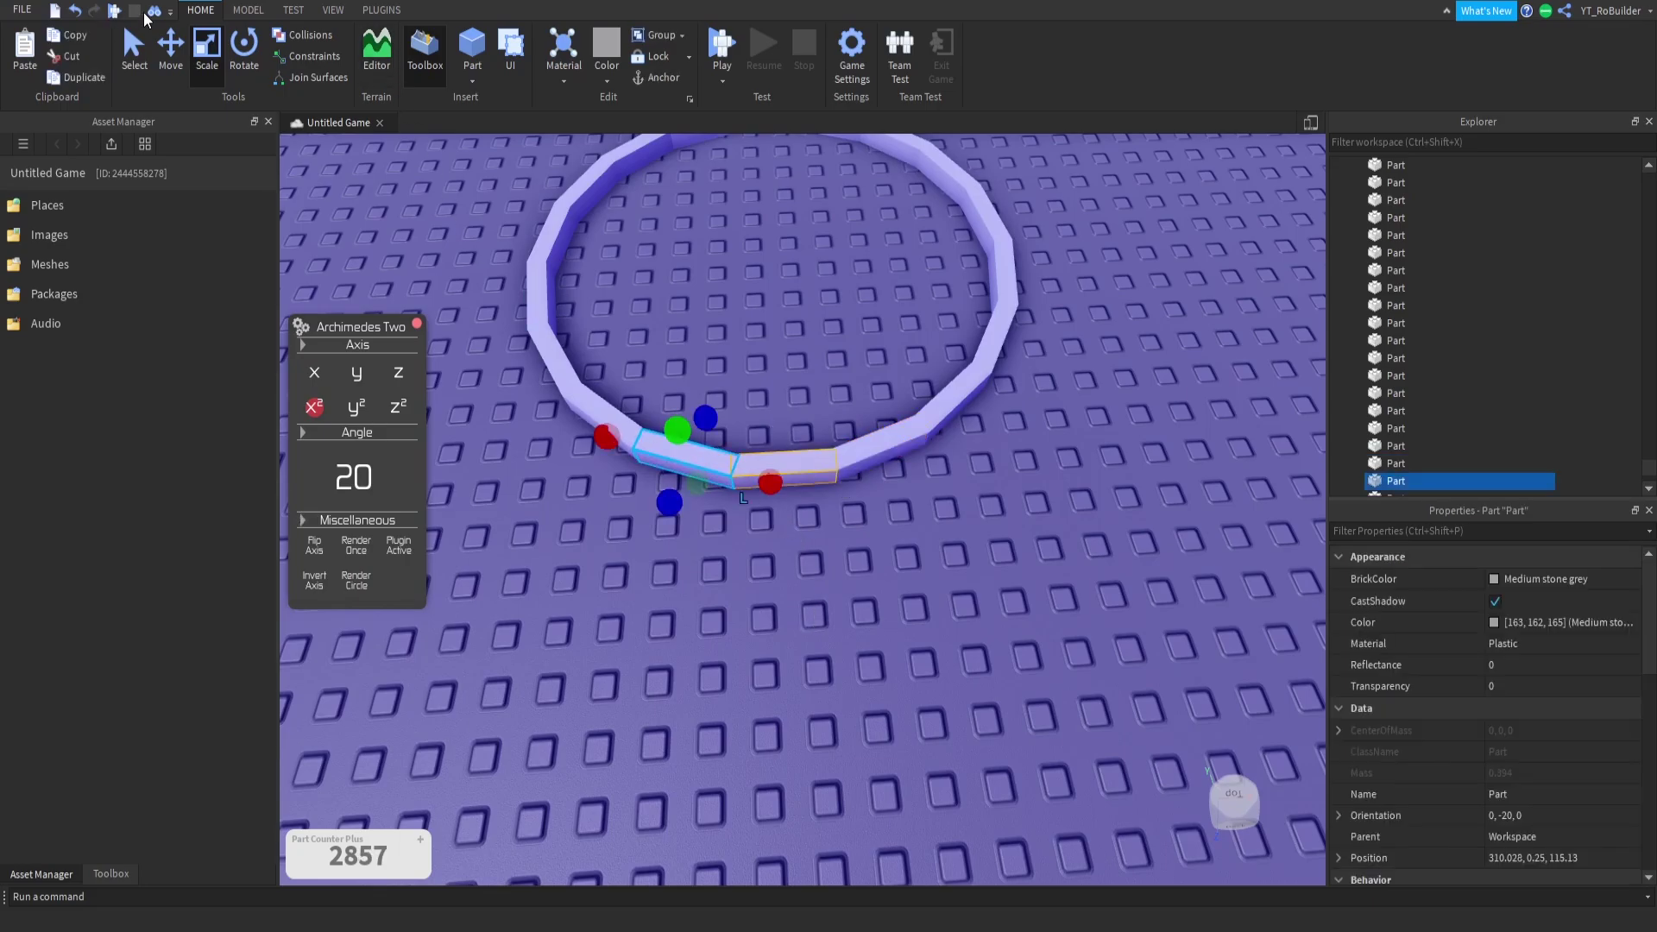
{"action": "left_click", "coordinate": [417, 323]}
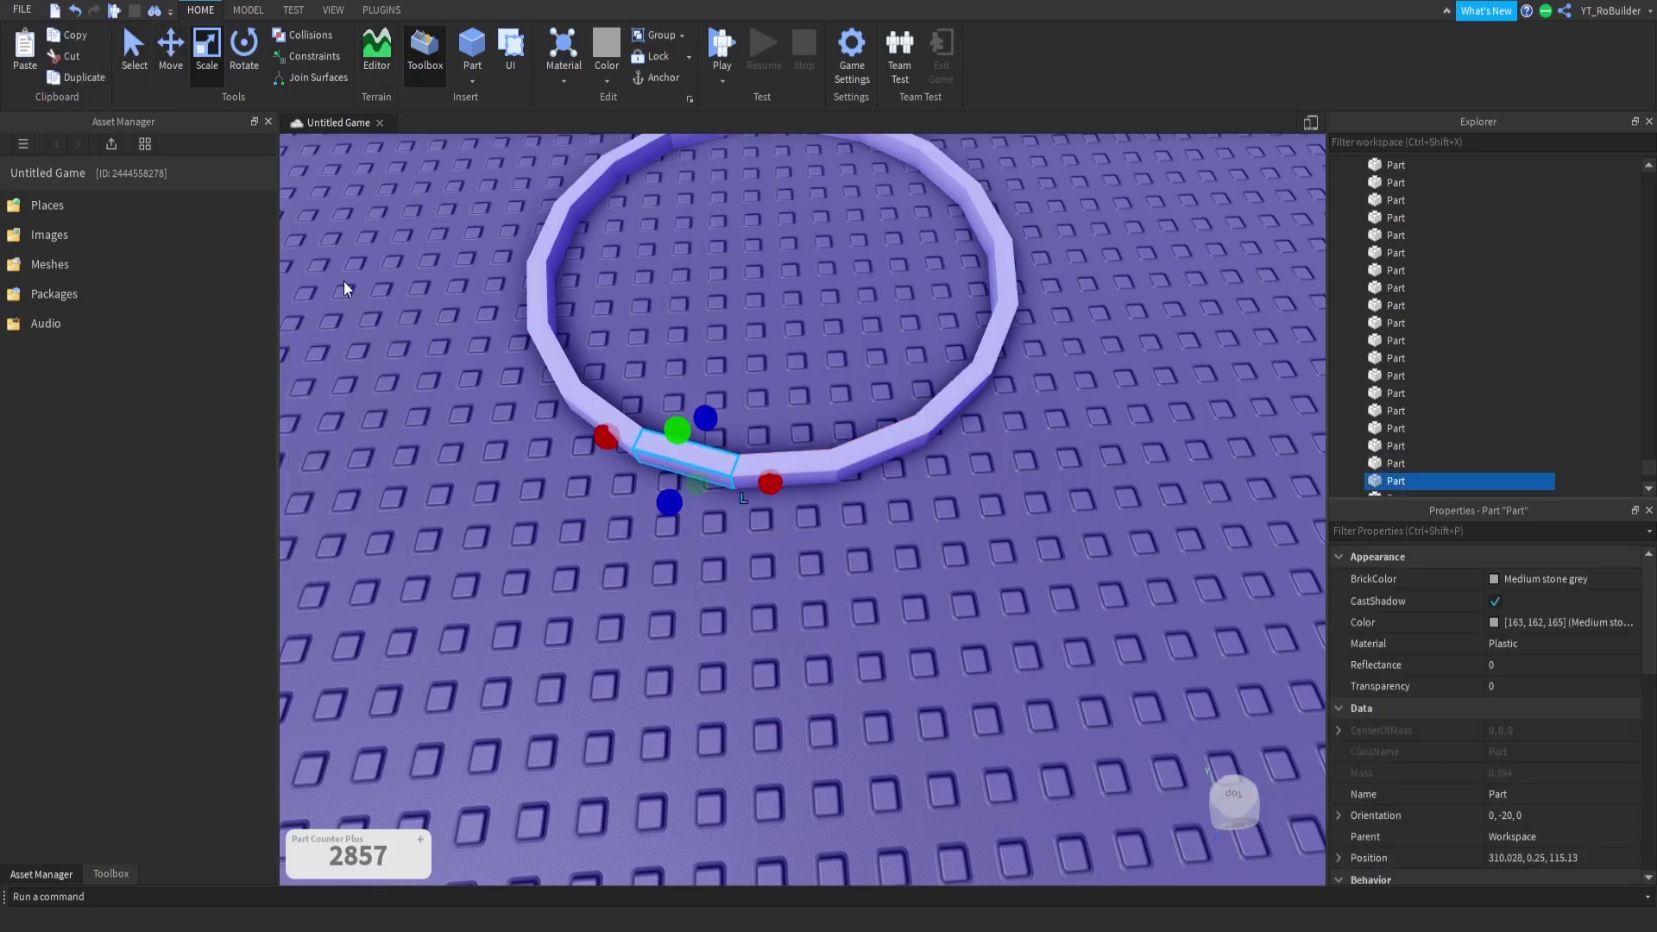
{"action": "left_click", "coordinate": [134, 68]}
{"action": "left_click", "coordinate": [953, 393], "text": "ctrl"}
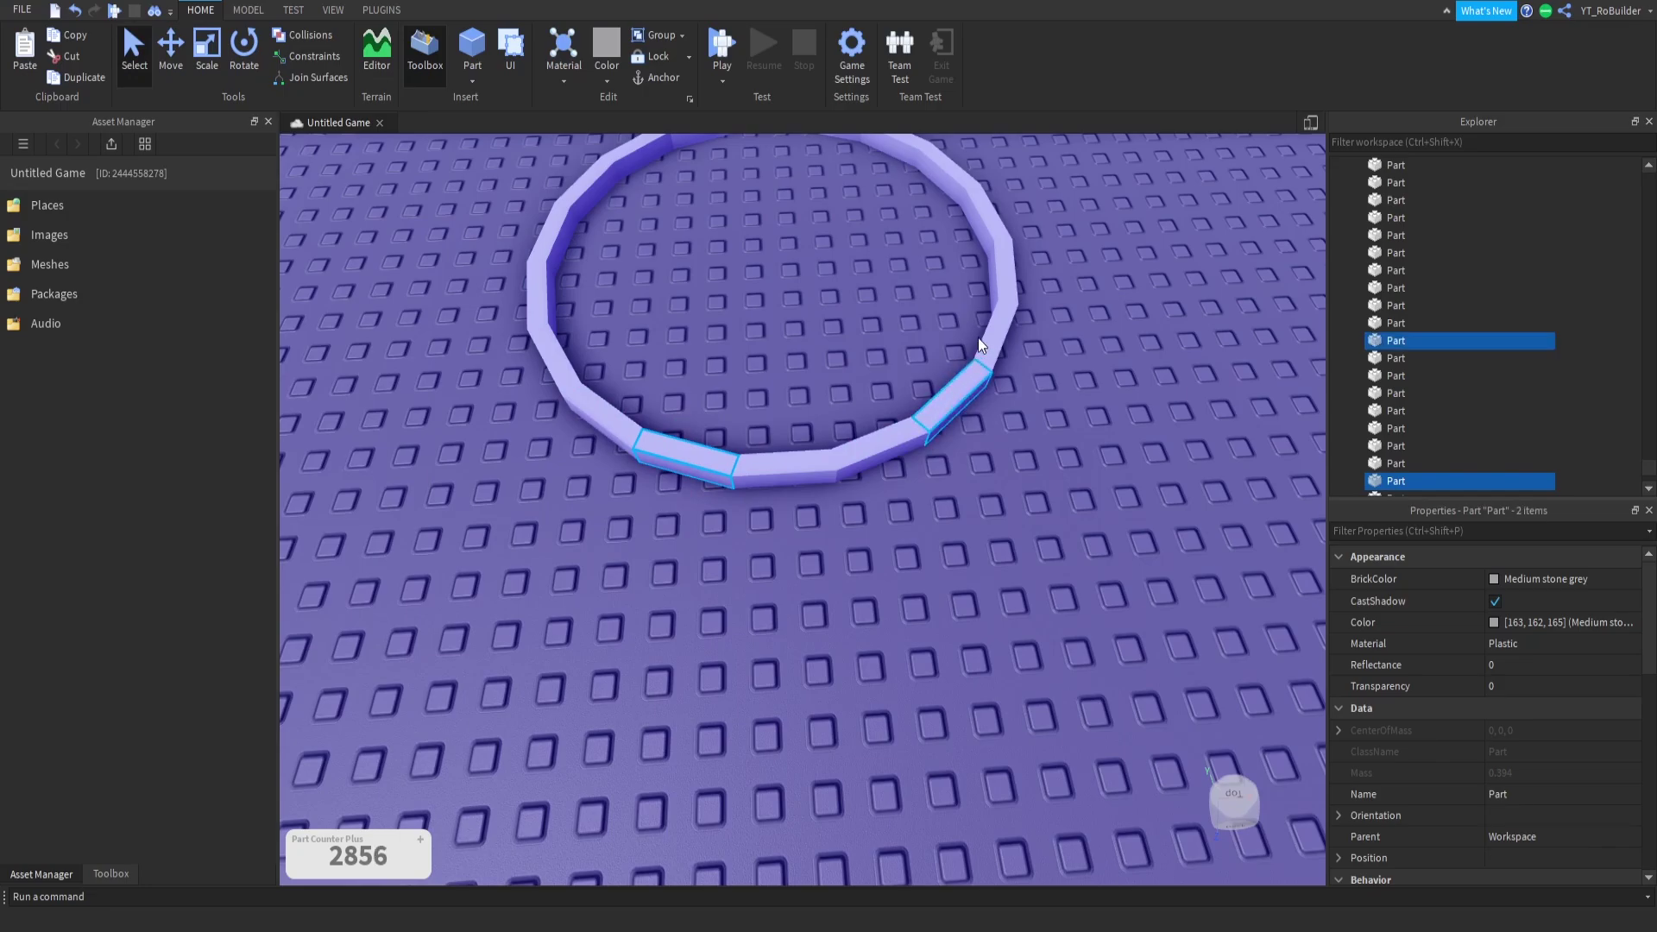
{"action": "left_click", "coordinate": [997, 229], "text": "ctrl"}
{"action": "right_click_drag", "start_coordinate": [921, 201], "coordinate": [921, 202]}
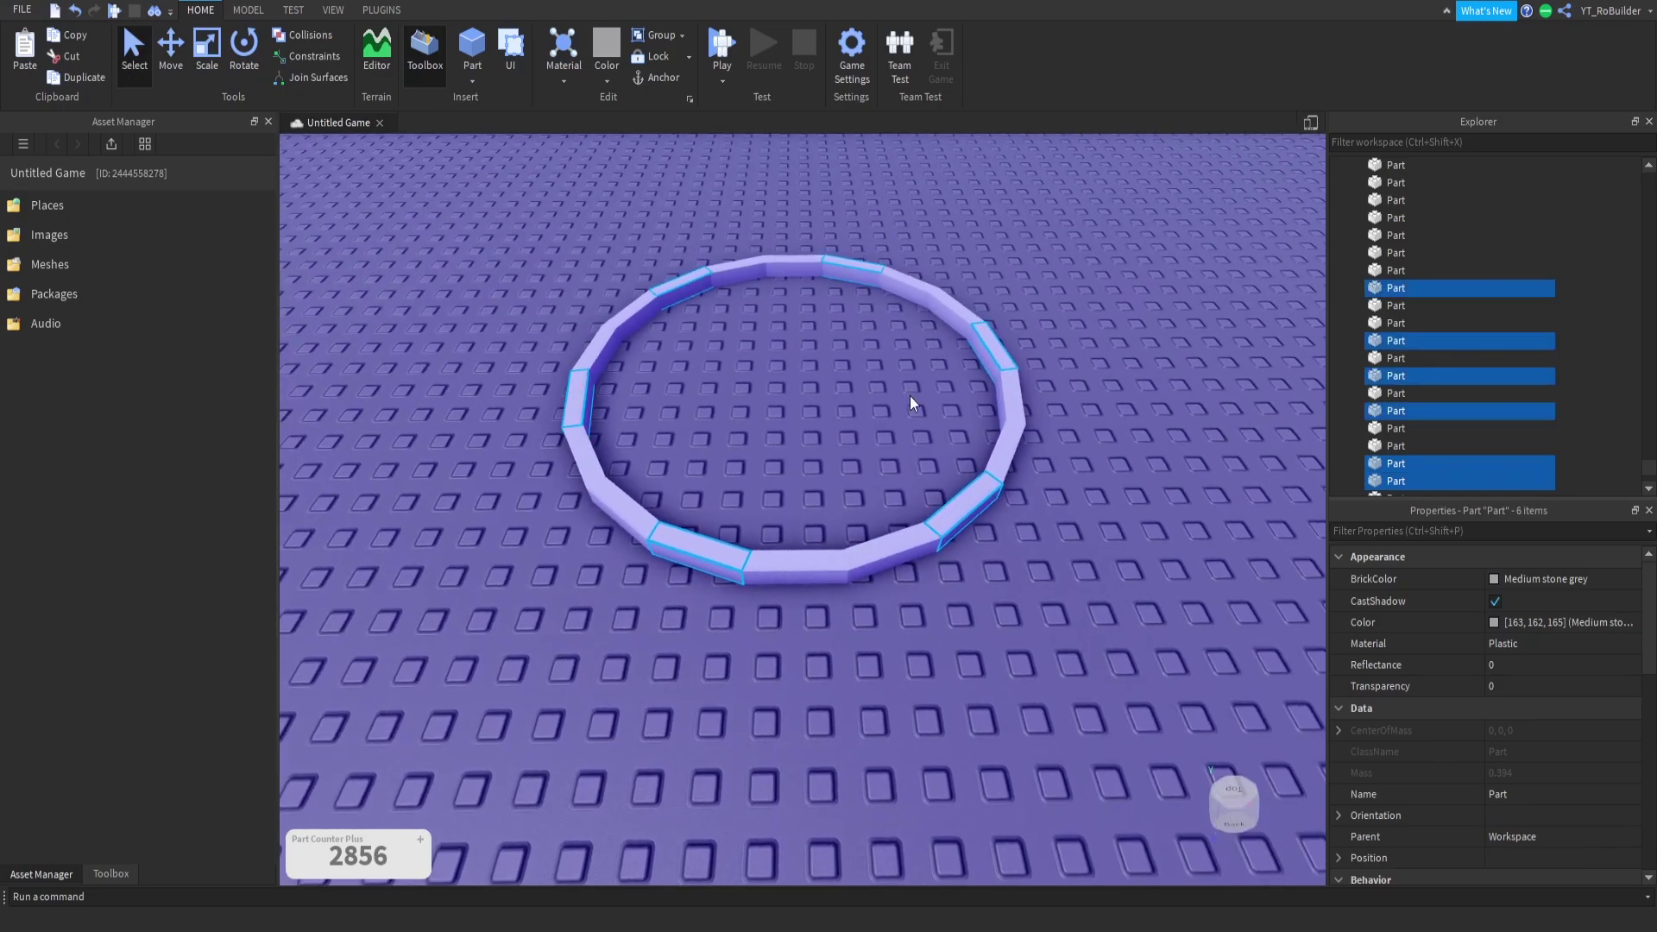
{"action": "key", "text": "Delete"}
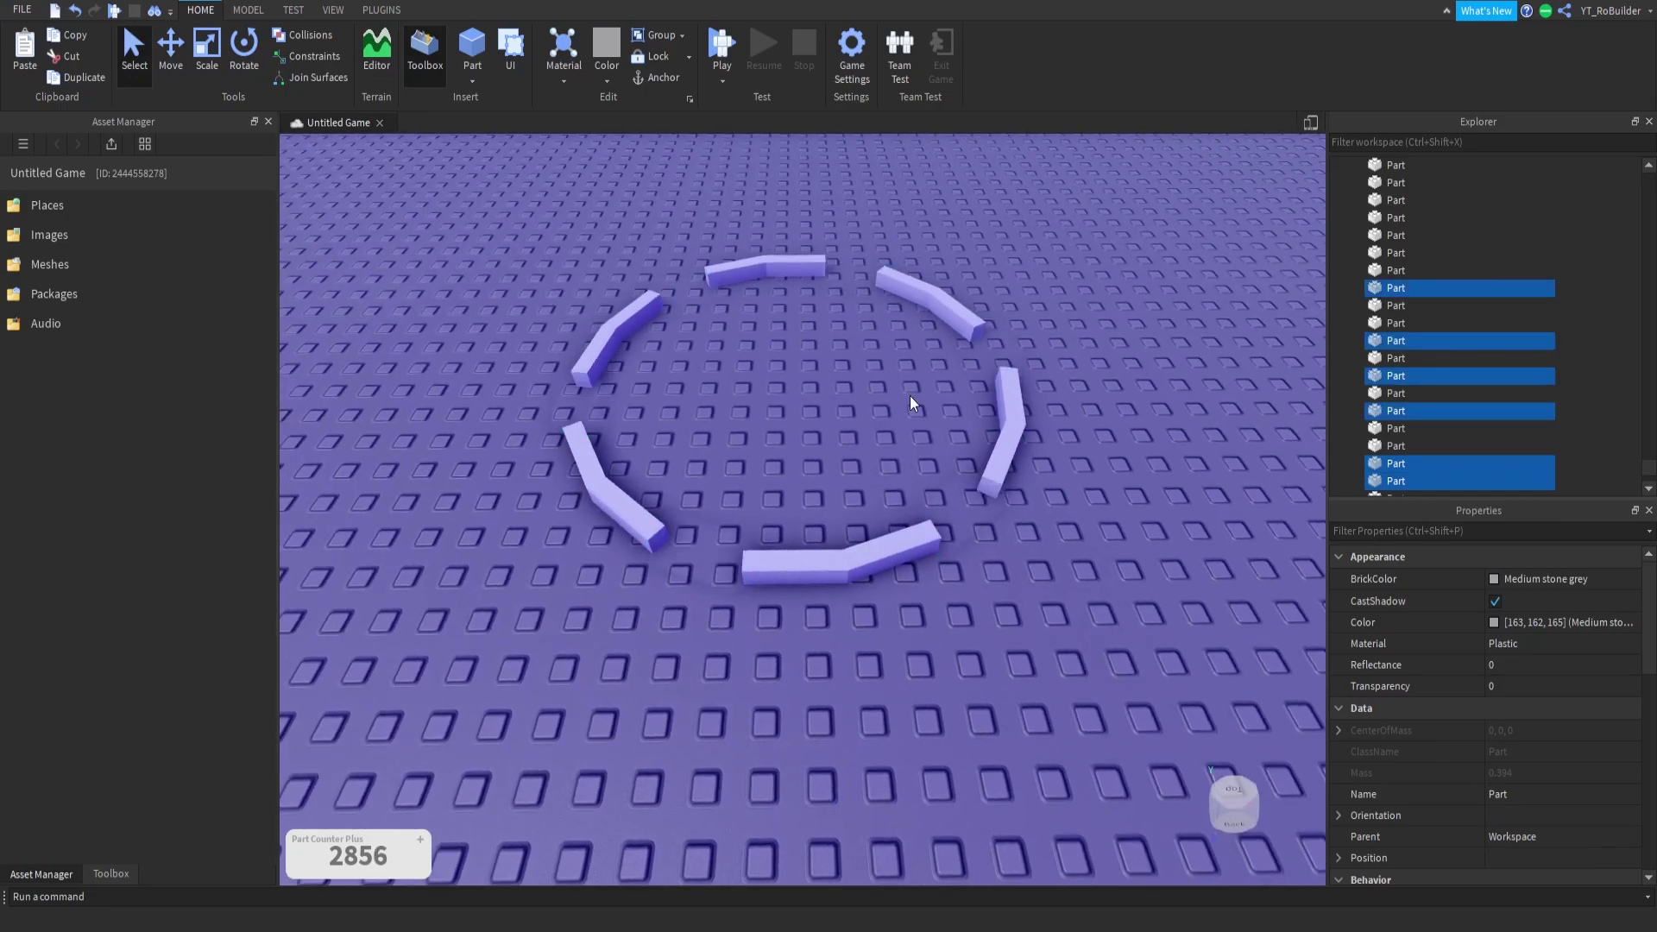
Step: Colour all remaining ring segments Cyan and set their material to Neon
{"action": "scroll", "coordinate": [871, 407], "scroll_direction": "down", "scroll_amount": 3}
{"action": "right_click_drag", "start_coordinate": [867, 402], "coordinate": [866, 403]}
{"action": "scroll", "coordinate": [867, 402], "scroll_direction": "up", "scroll_amount": 5}
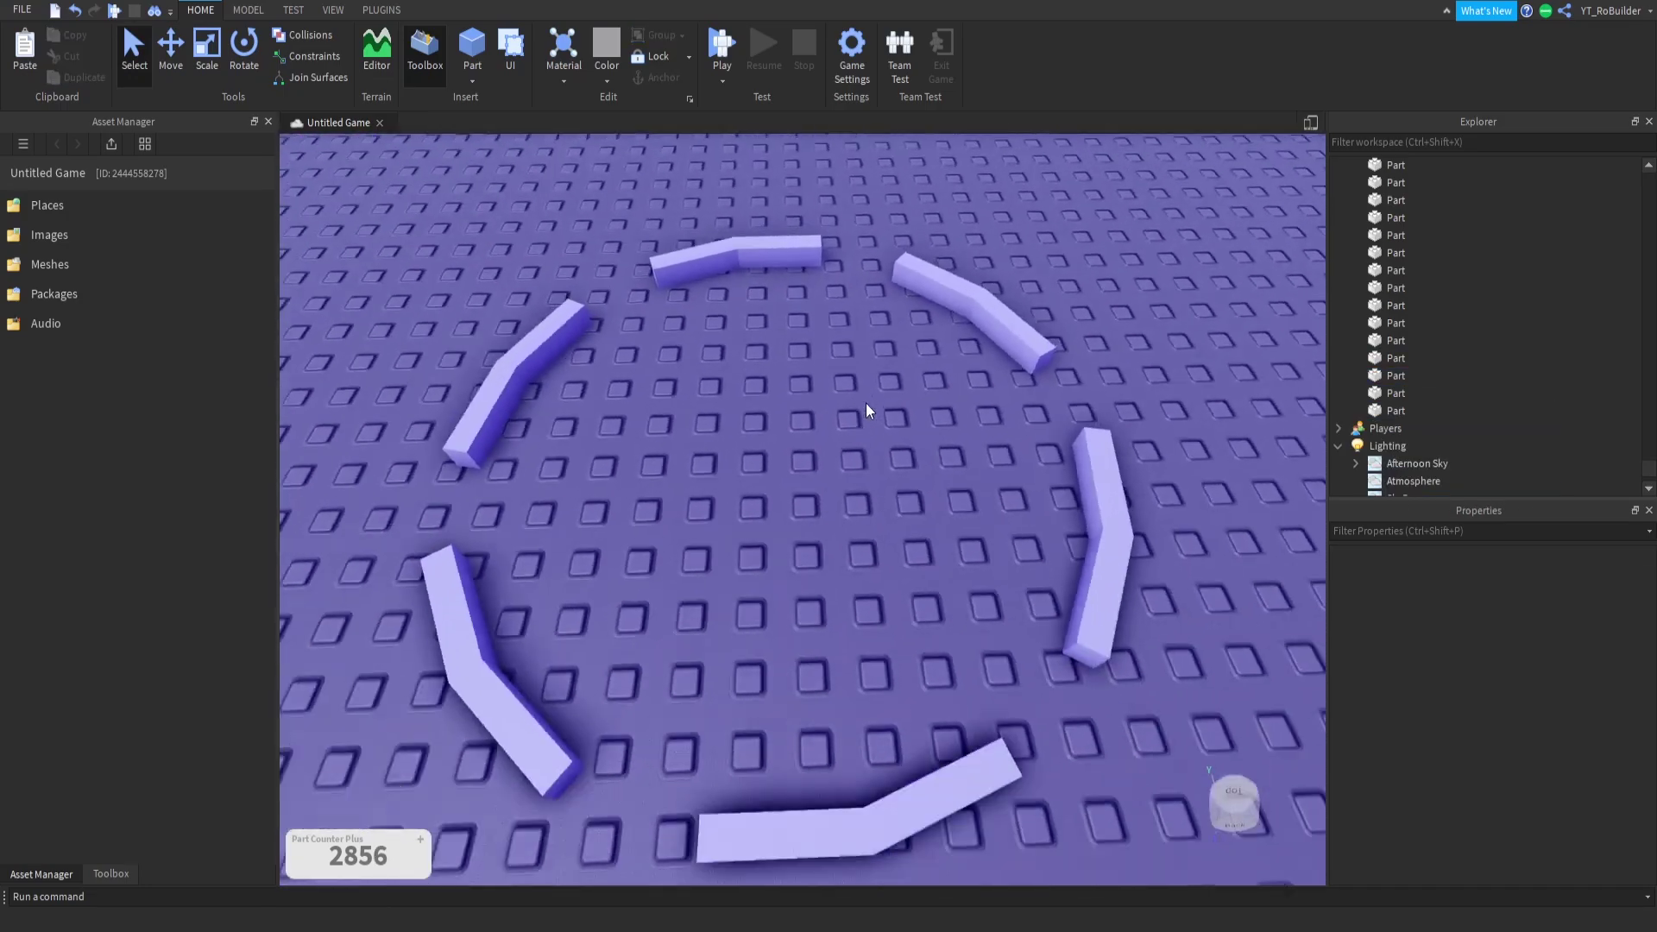
{"action": "scroll", "coordinate": [866, 402], "scroll_direction": "down", "scroll_amount": 8}
{"action": "left_click_drag", "start_coordinate": [602, 339], "coordinate": [915, 621]}
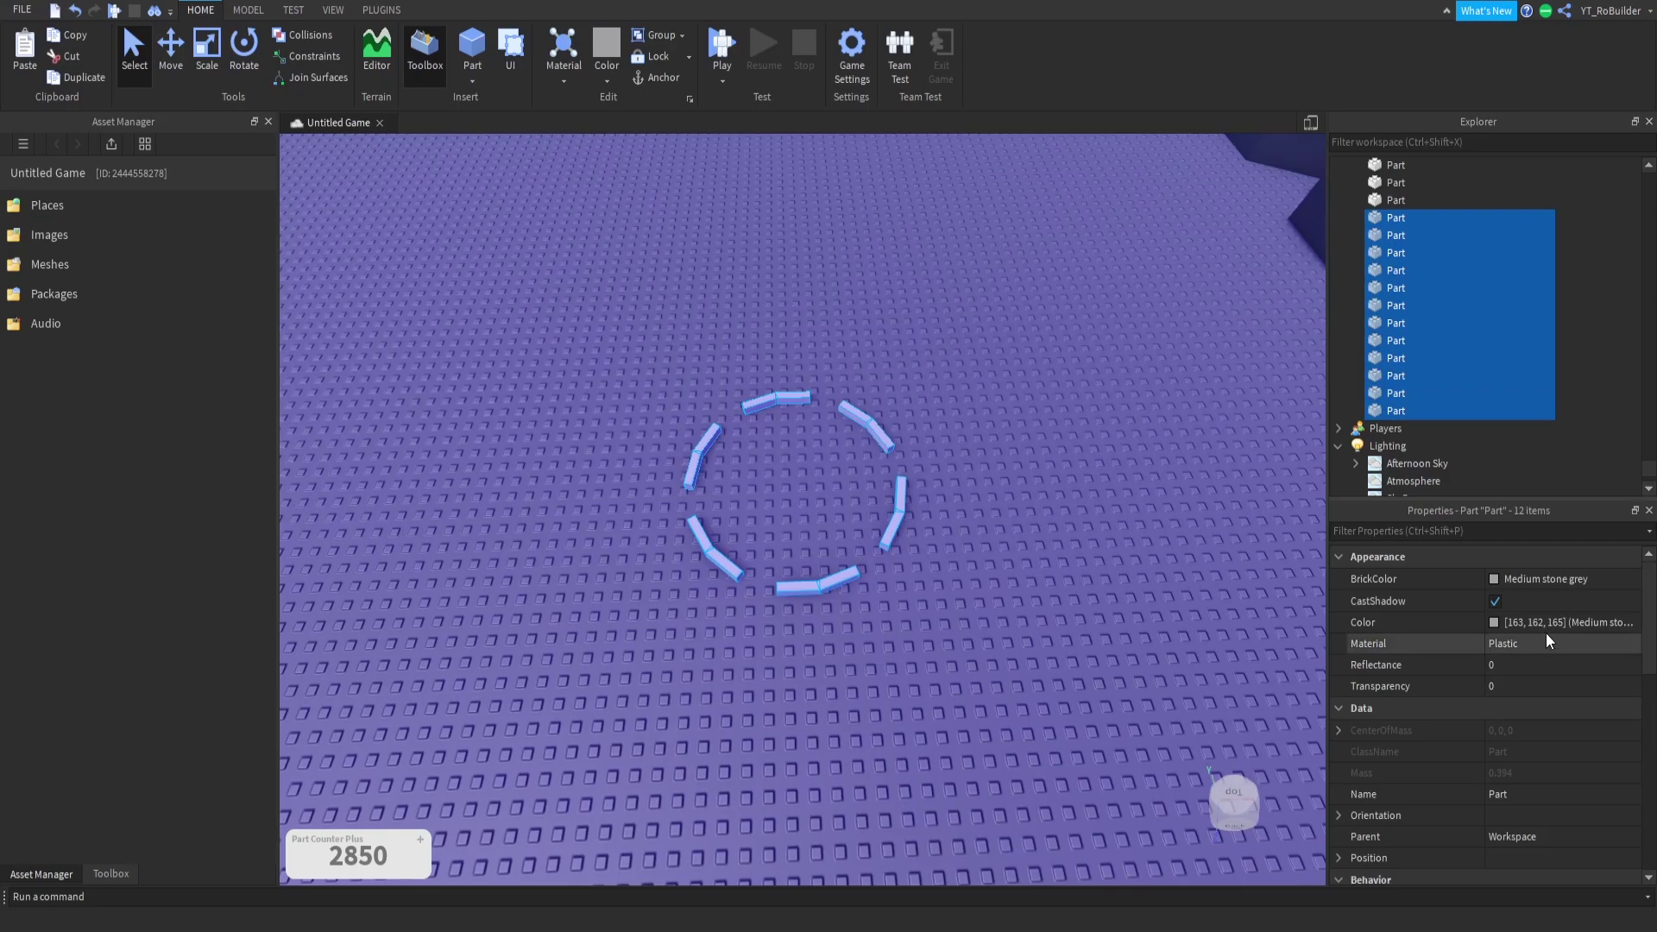
{"action": "left_click", "coordinate": [1495, 580]}
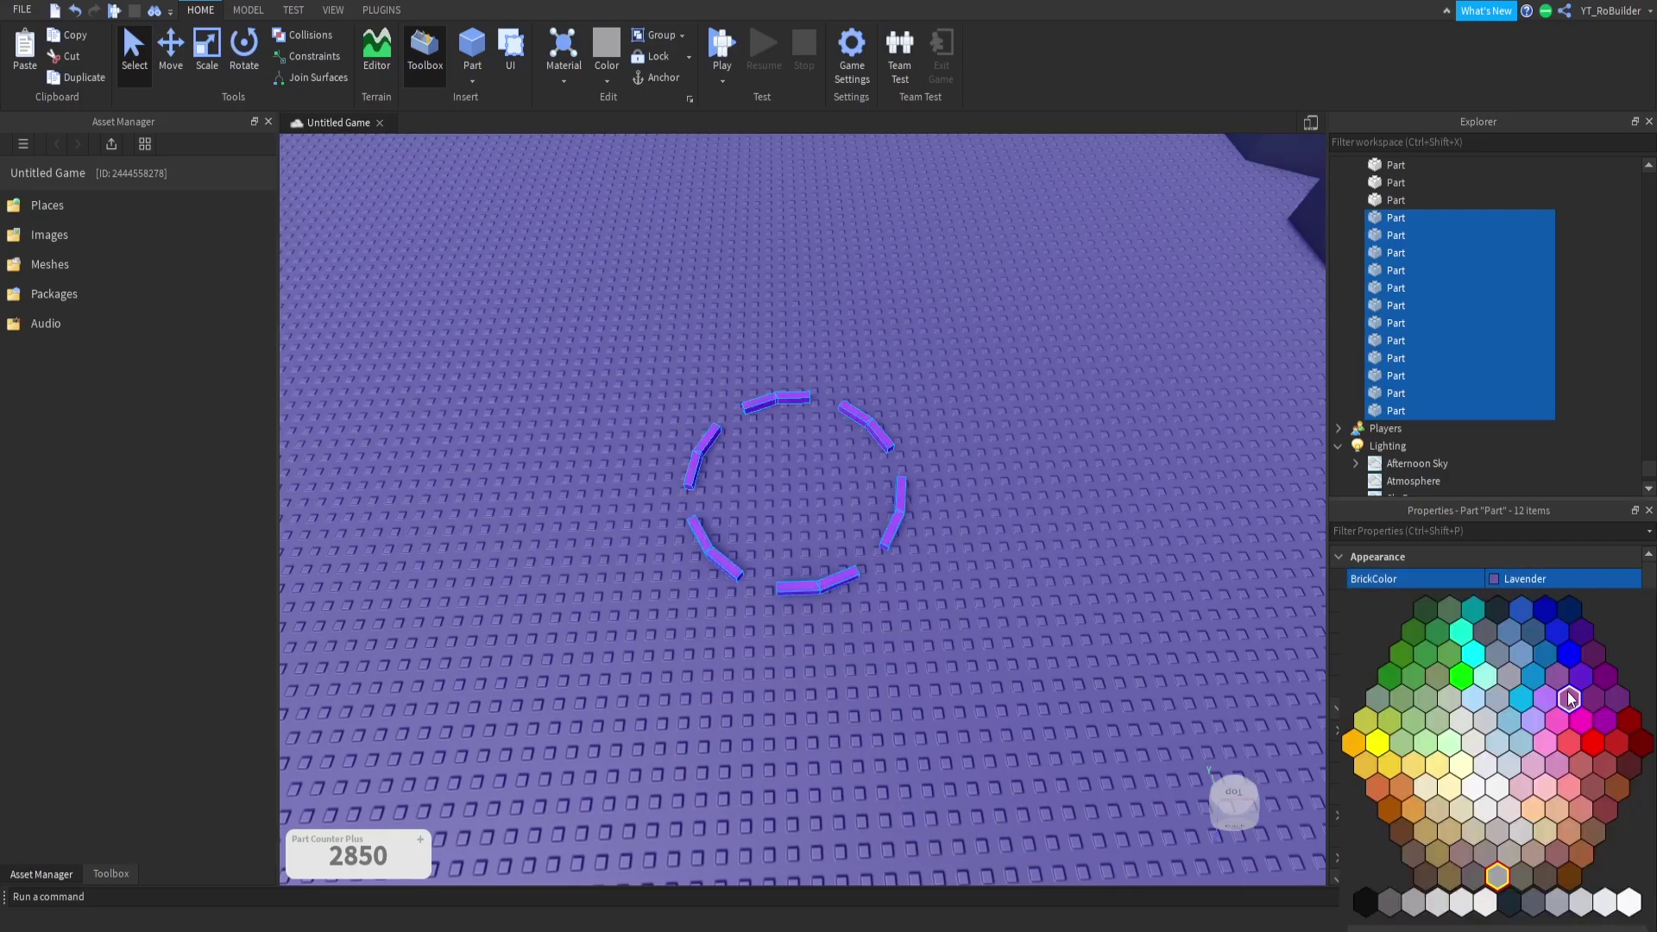
{"action": "left_click", "coordinate": [1520, 700]}
{"action": "left_click", "coordinate": [1510, 642]}
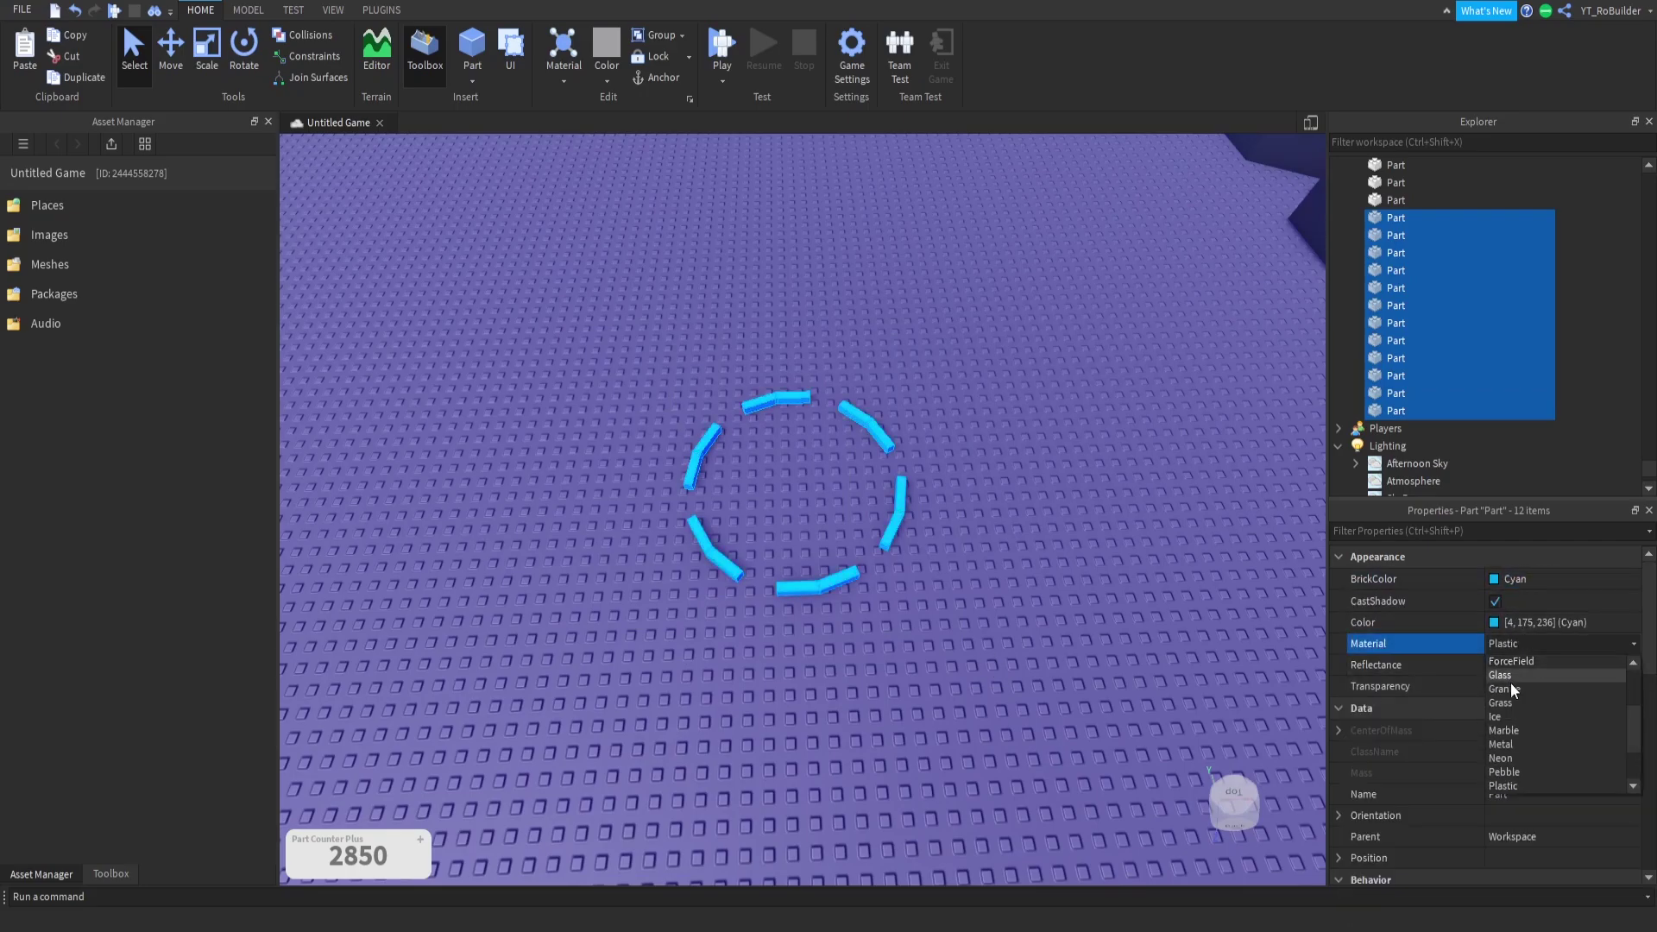
{"action": "scroll", "coordinate": [1509, 685], "scroll_direction": "down", "scroll_amount": 2}
{"action": "left_click", "coordinate": [1505, 690]}
{"action": "left_click", "coordinate": [1066, 591]}
{"action": "right_click_drag", "start_coordinate": [1065, 590], "coordinate": [1028, 545]}
{"action": "key", "text": "w"}
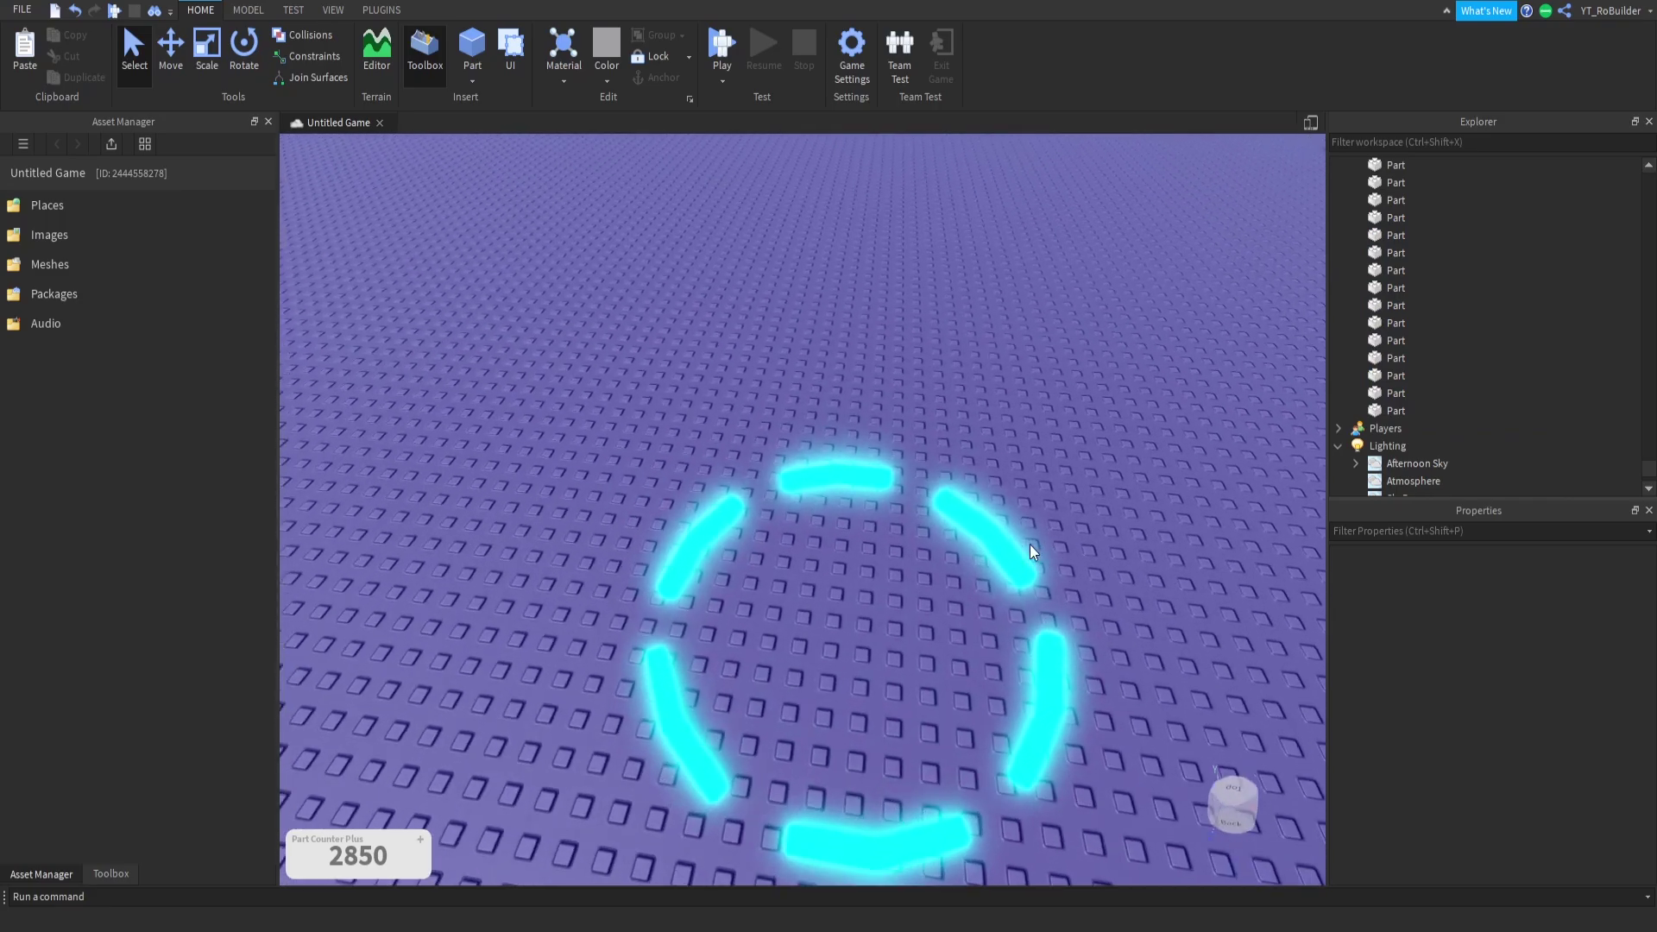
Step: Insert a cylinder inside the glowing ring and rotate it upright
{"action": "scroll", "coordinate": [1028, 545], "scroll_direction": "down", "scroll_amount": 3}
{"action": "left_click", "coordinate": [473, 82]}
{"action": "left_click", "coordinate": [496, 168]}
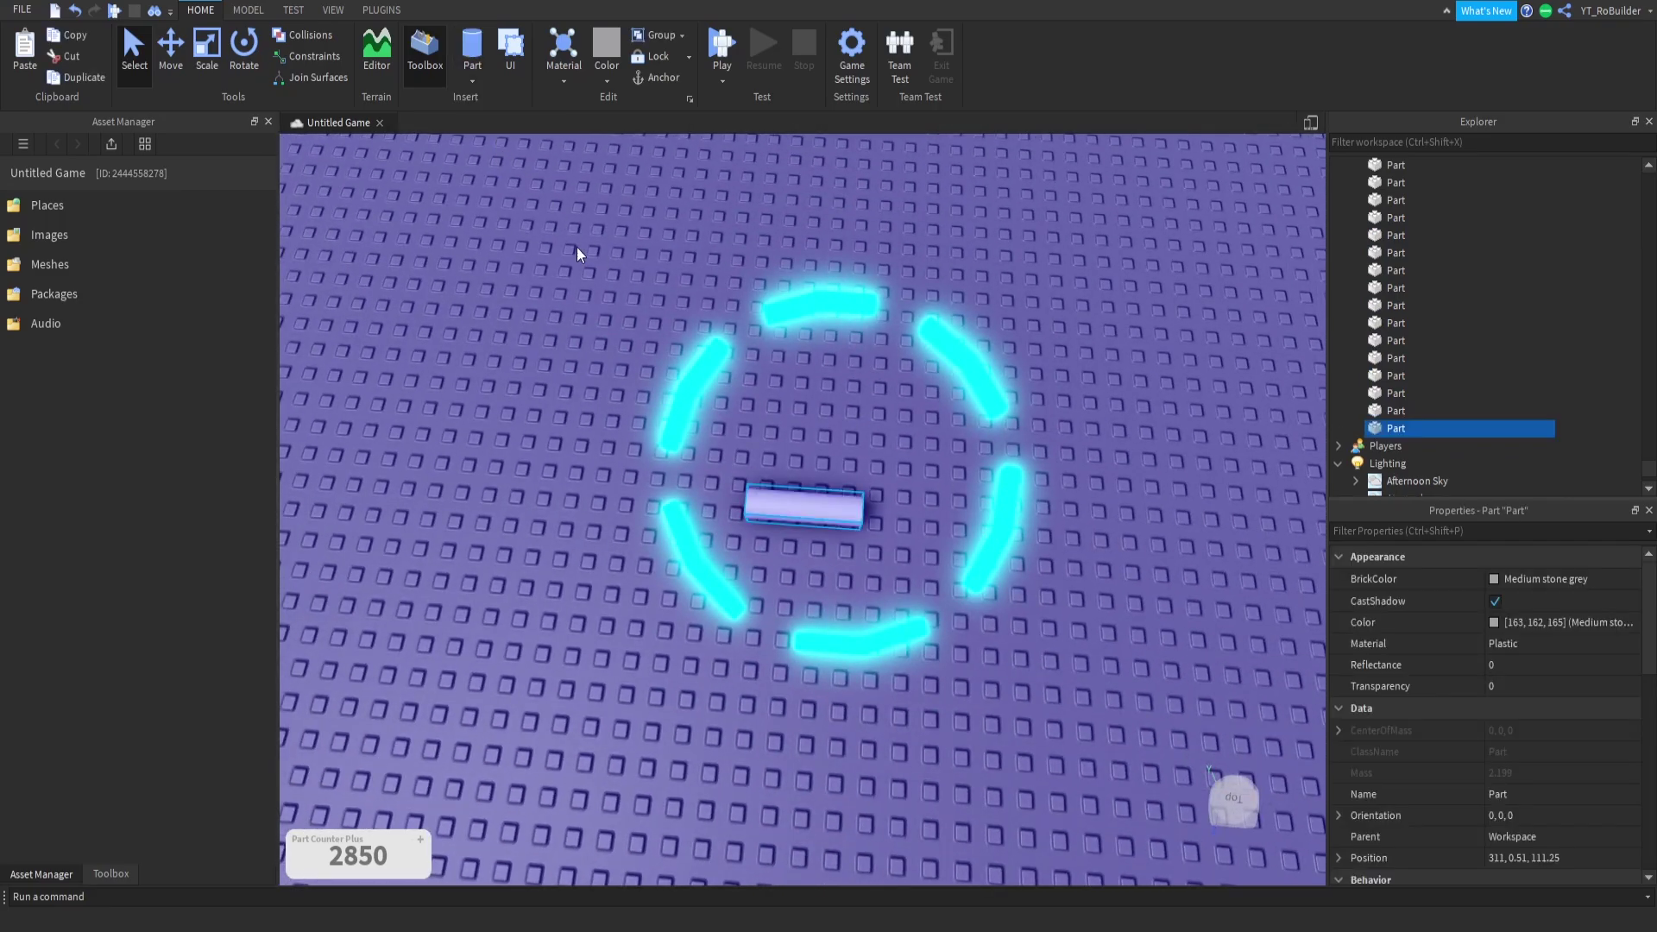
{"action": "left_click", "coordinate": [244, 52]}
{"action": "right_click_drag", "start_coordinate": [768, 621], "coordinate": [762, 518]}
{"action": "scroll", "coordinate": [762, 520], "scroll_direction": "down", "scroll_amount": 3}
{"action": "left_click_drag", "start_coordinate": [740, 572], "coordinate": [894, 611]}
{"action": "left_click_drag", "start_coordinate": [785, 645], "coordinate": [815, 660]}
{"action": "scroll", "coordinate": [816, 660], "scroll_direction": "up", "scroll_amount": 2}
{"action": "right_click_drag", "start_coordinate": [815, 660], "coordinate": [923, 699]}
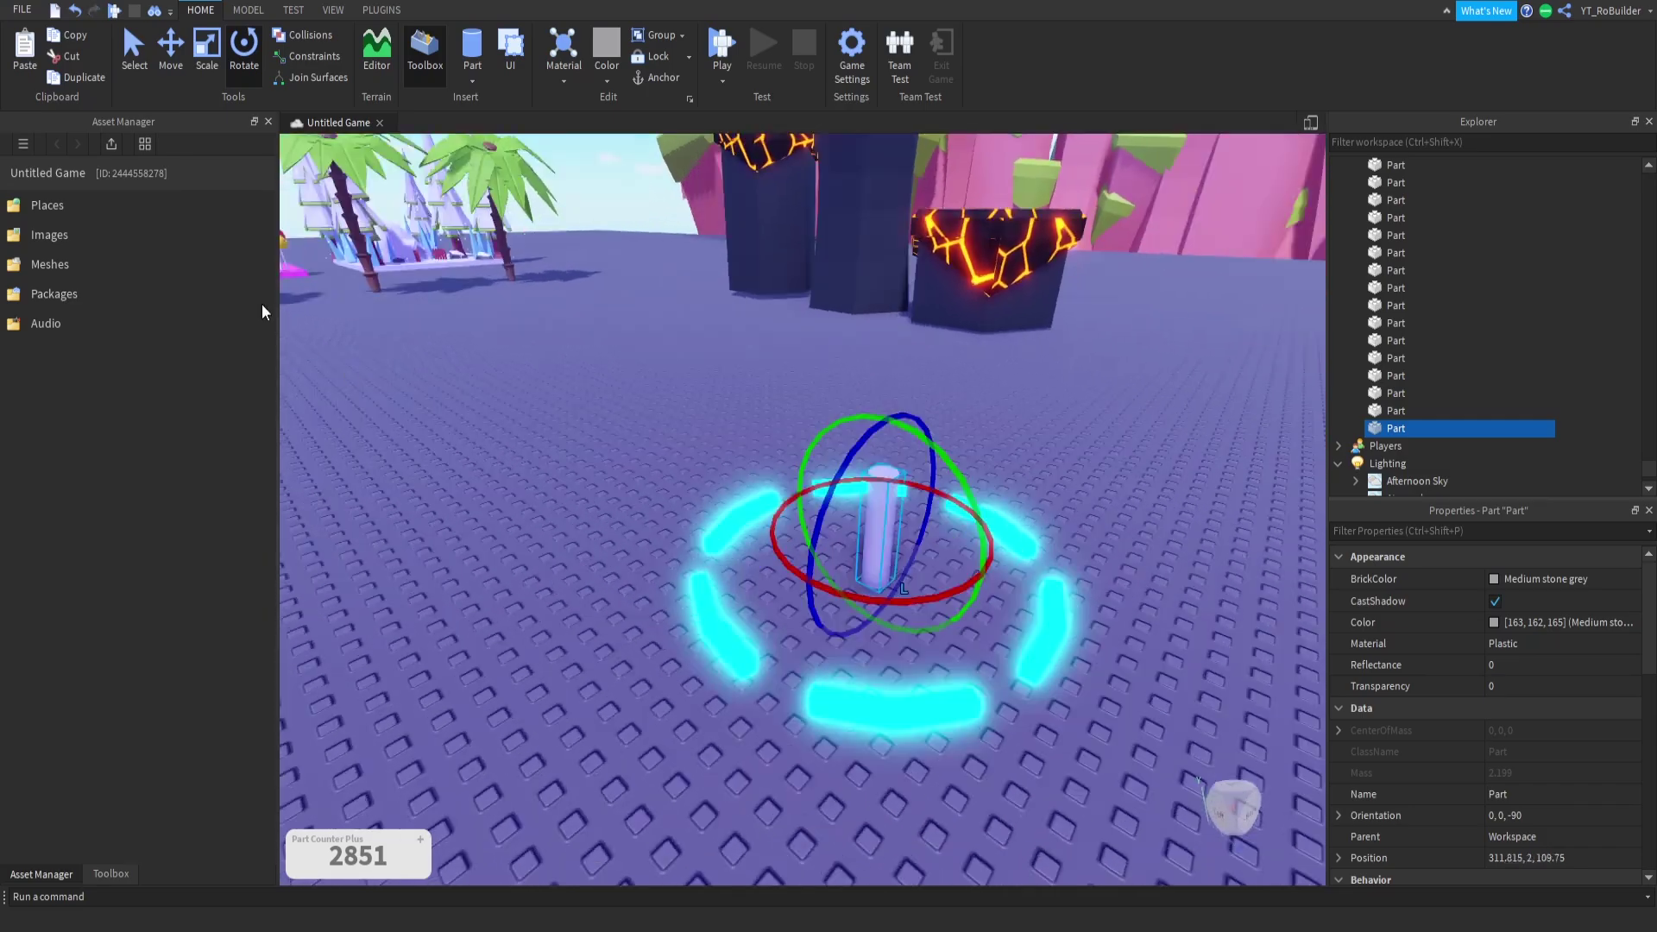
Step: Flatten the cylinder into a thin disc, widen it to fill the ring and centre it there
{"action": "left_click", "coordinate": [207, 52]}
{"action": "left_click_drag", "start_coordinate": [871, 431], "coordinate": [877, 535]}
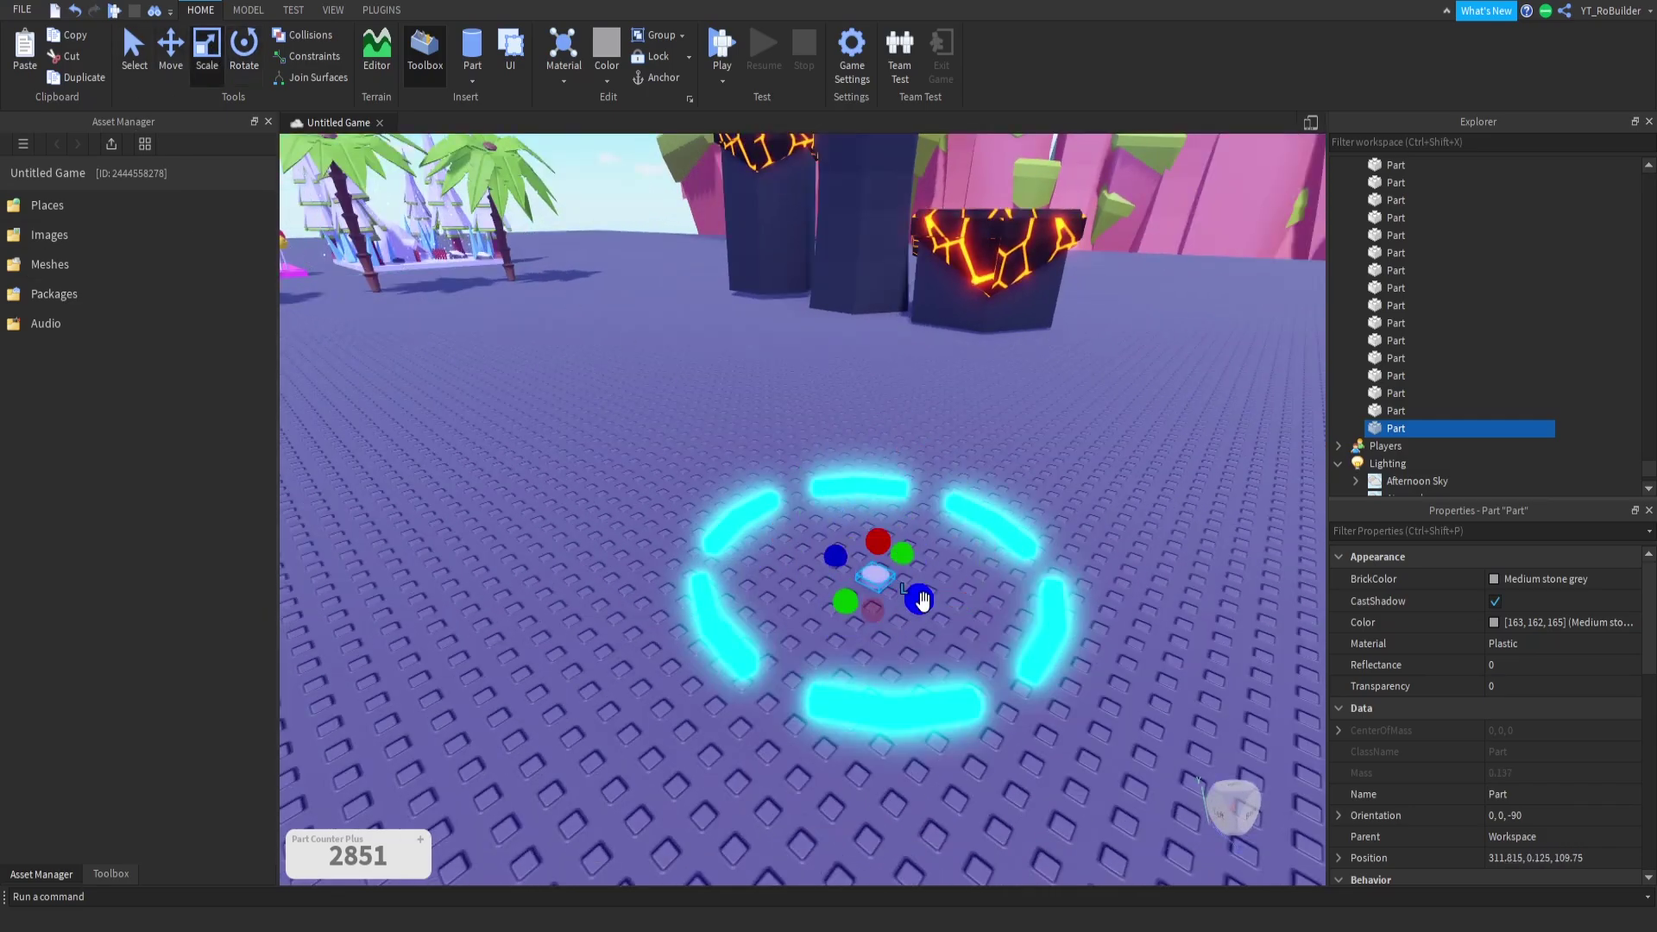
{"action": "left_click_drag", "start_coordinate": [936, 590], "coordinate": [1106, 671]}
{"action": "scroll", "coordinate": [1096, 656], "scroll_direction": "up", "scroll_amount": 3}
{"action": "right_click_drag", "start_coordinate": [1096, 655], "coordinate": [1053, 582]}
{"action": "scroll", "coordinate": [1036, 574], "scroll_direction": "down", "scroll_amount": 5}
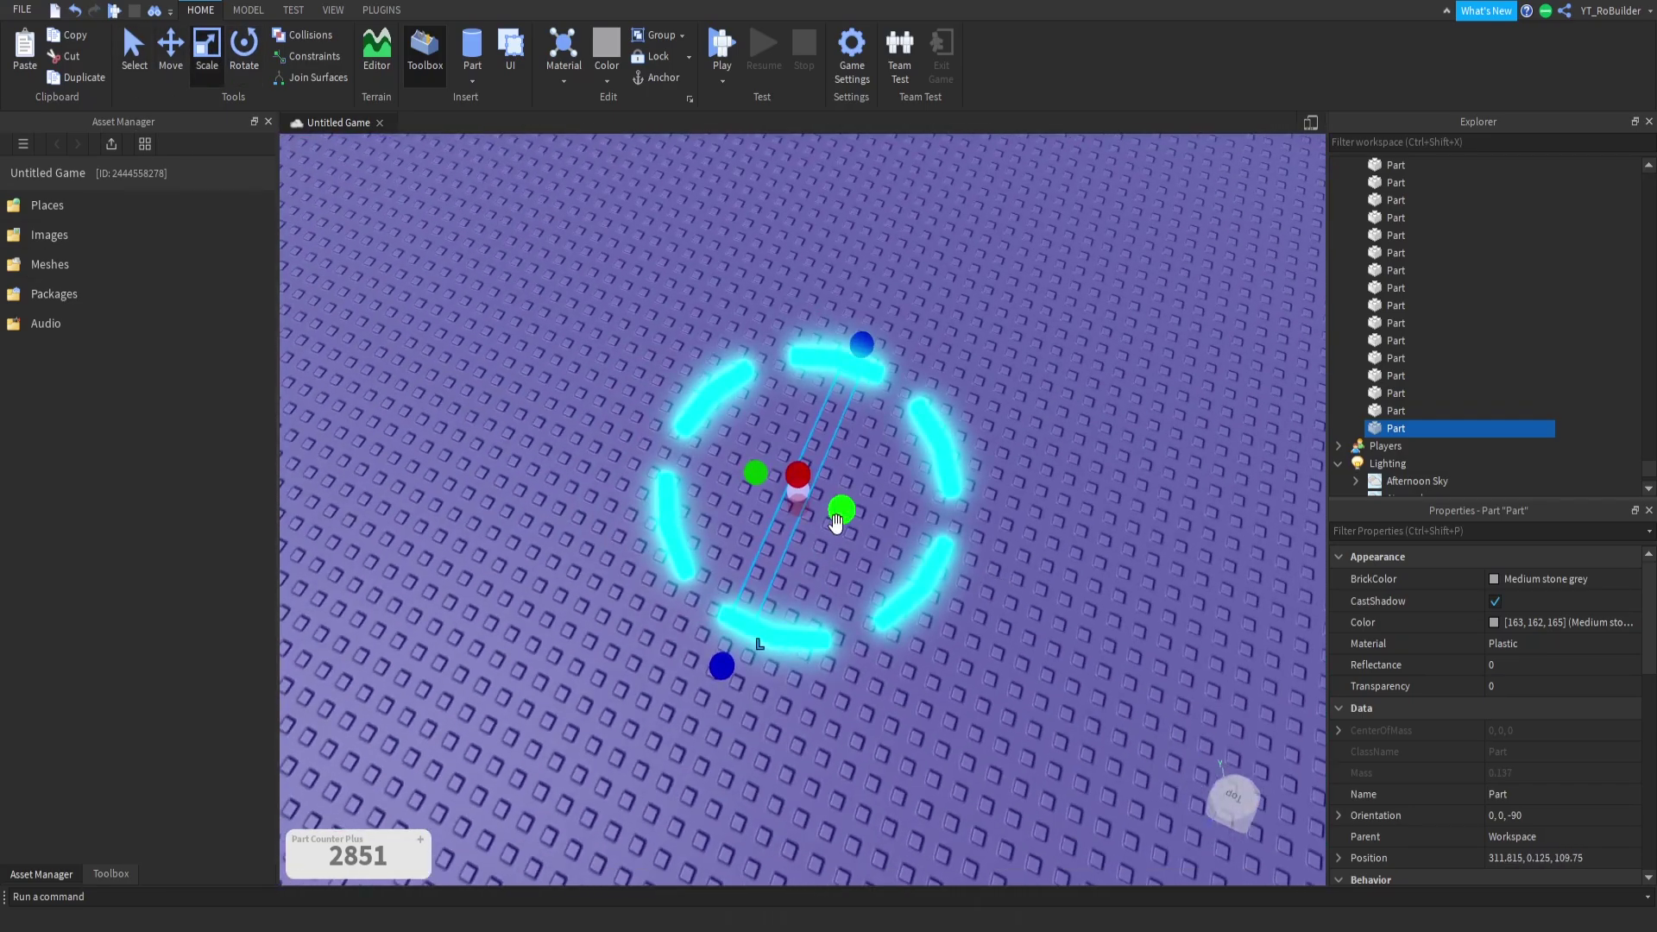
{"action": "left_click_drag", "start_coordinate": [840, 509], "coordinate": [966, 553], "text": "ctrl"}
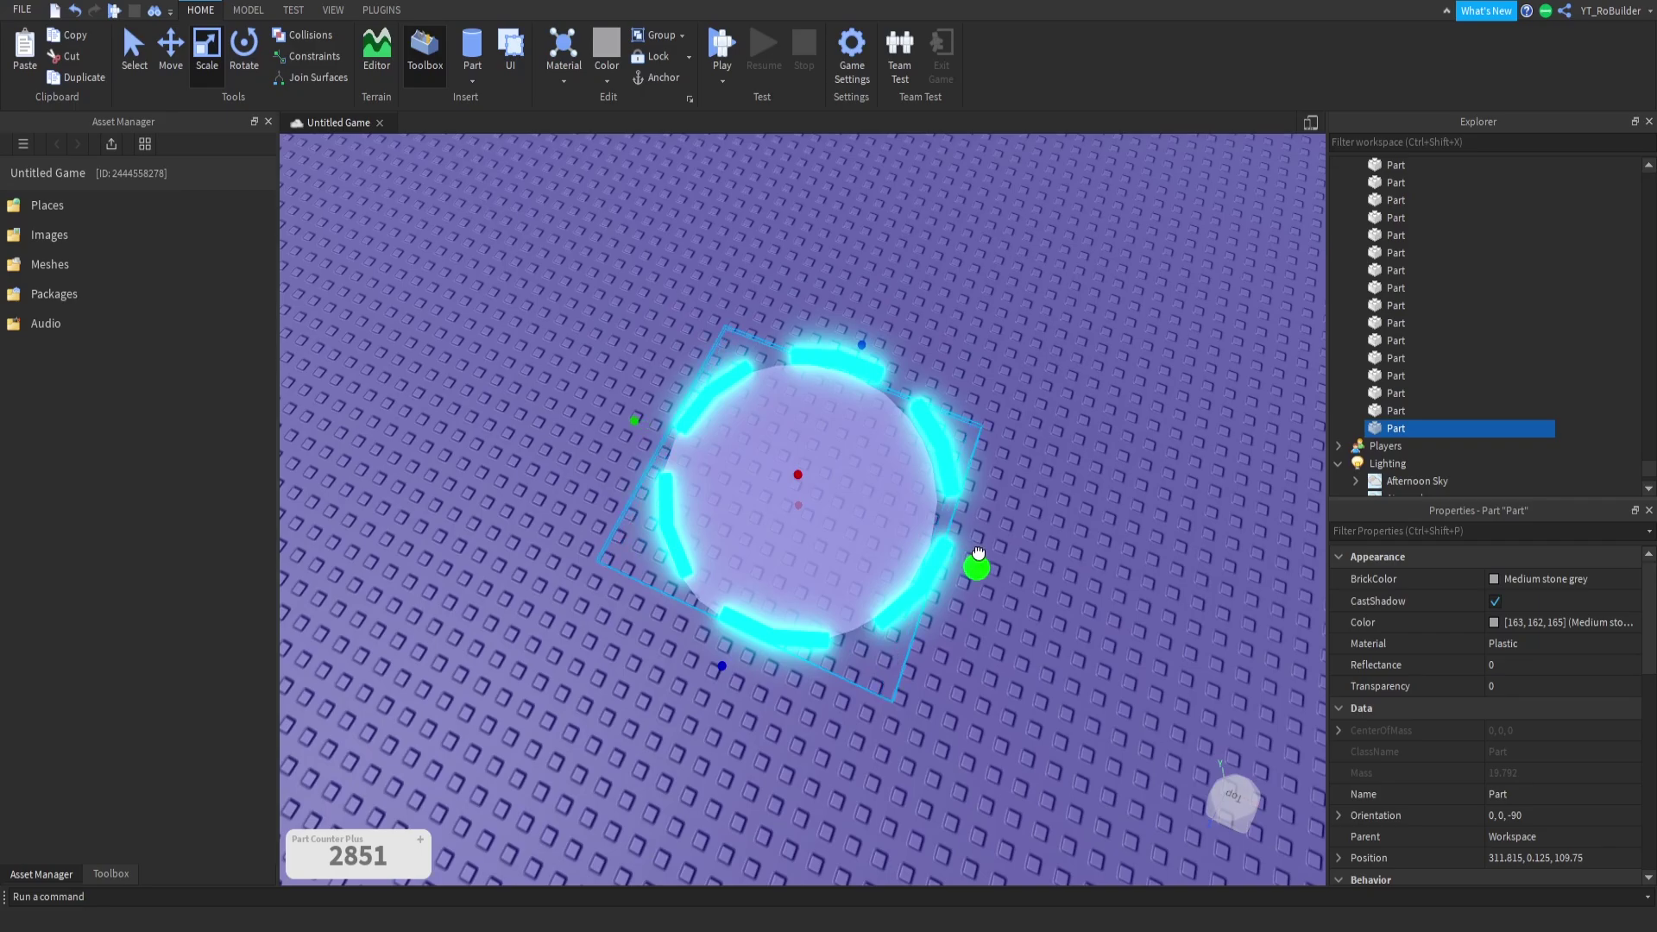
{"action": "key", "text": "ctrl+2"}
Step: Colour the disc Cyan and set its transparency to 0.5
{"action": "left_click", "coordinate": [1500, 577]}
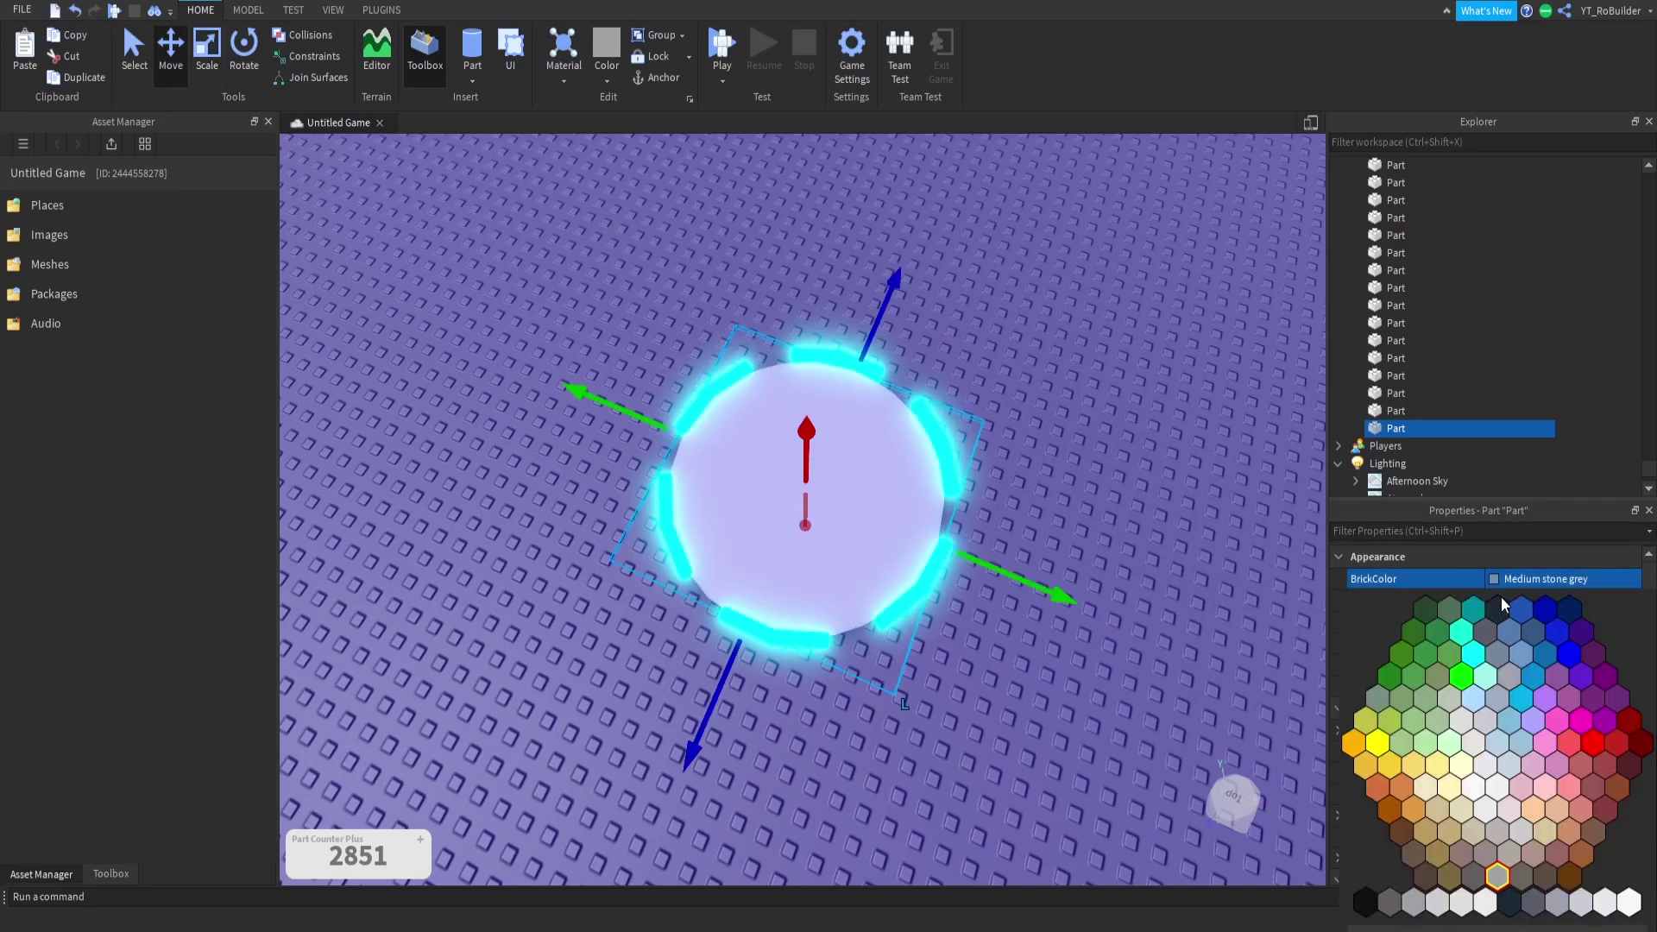
{"action": "left_click", "coordinate": [1519, 698]}
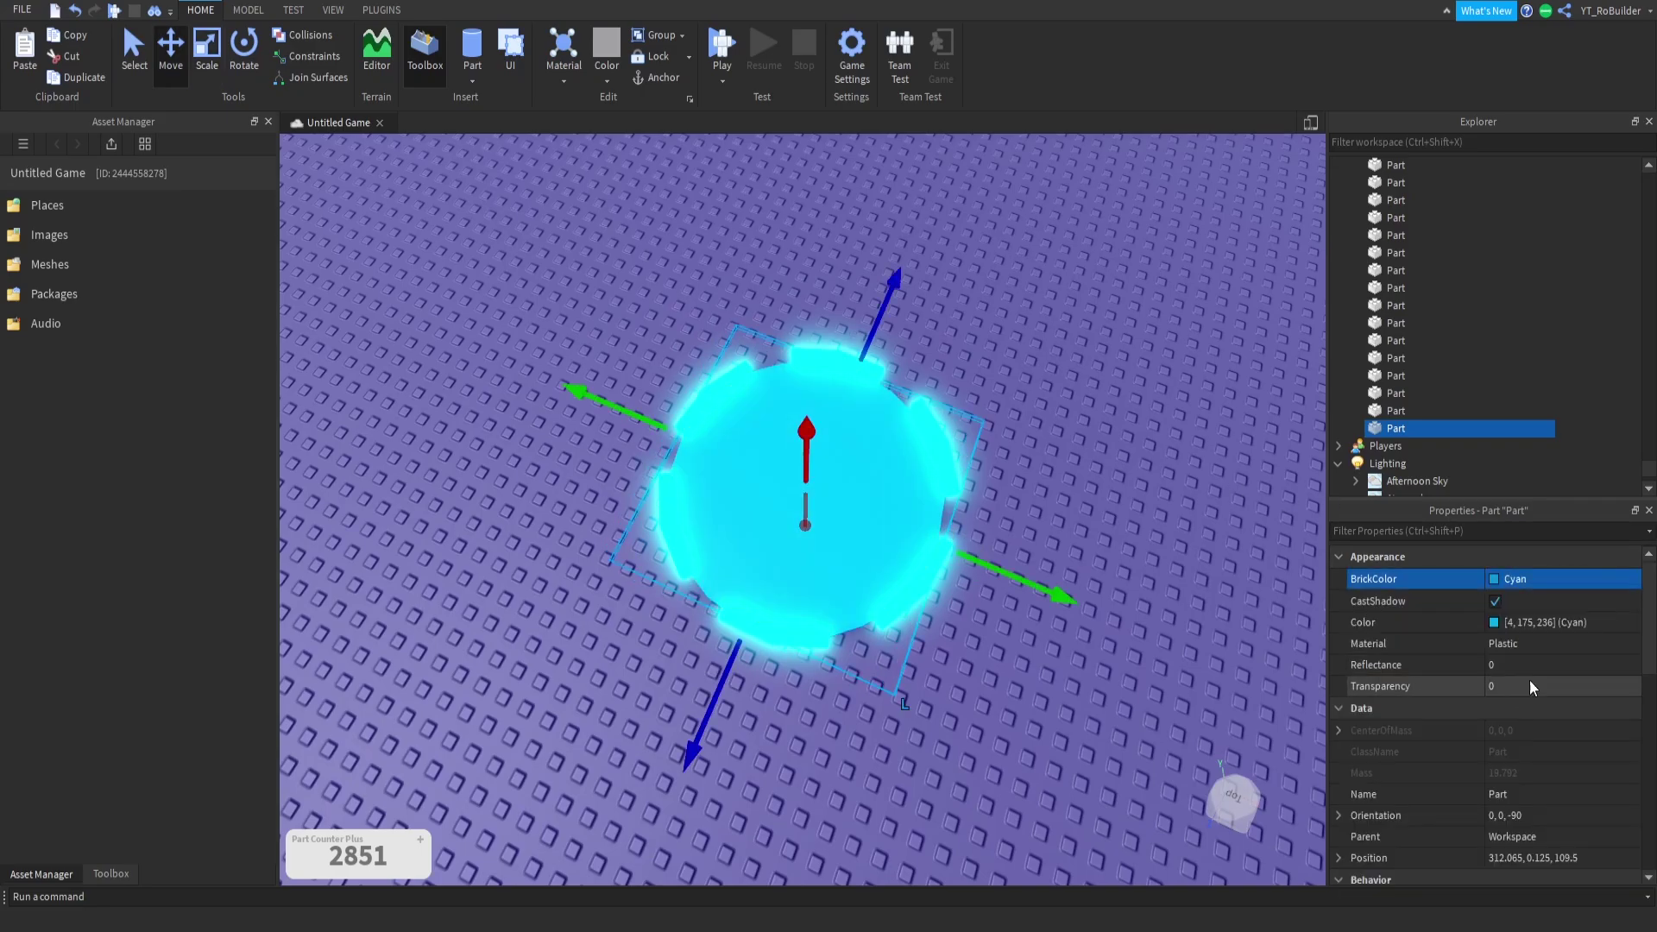
{"action": "left_click", "coordinate": [1529, 684]}
{"action": "left_click_drag", "start_coordinate": [1547, 687], "coordinate": [1592, 686]}
{"action": "left_click", "coordinate": [1041, 435]}
{"action": "left_click", "coordinate": [828, 448]}
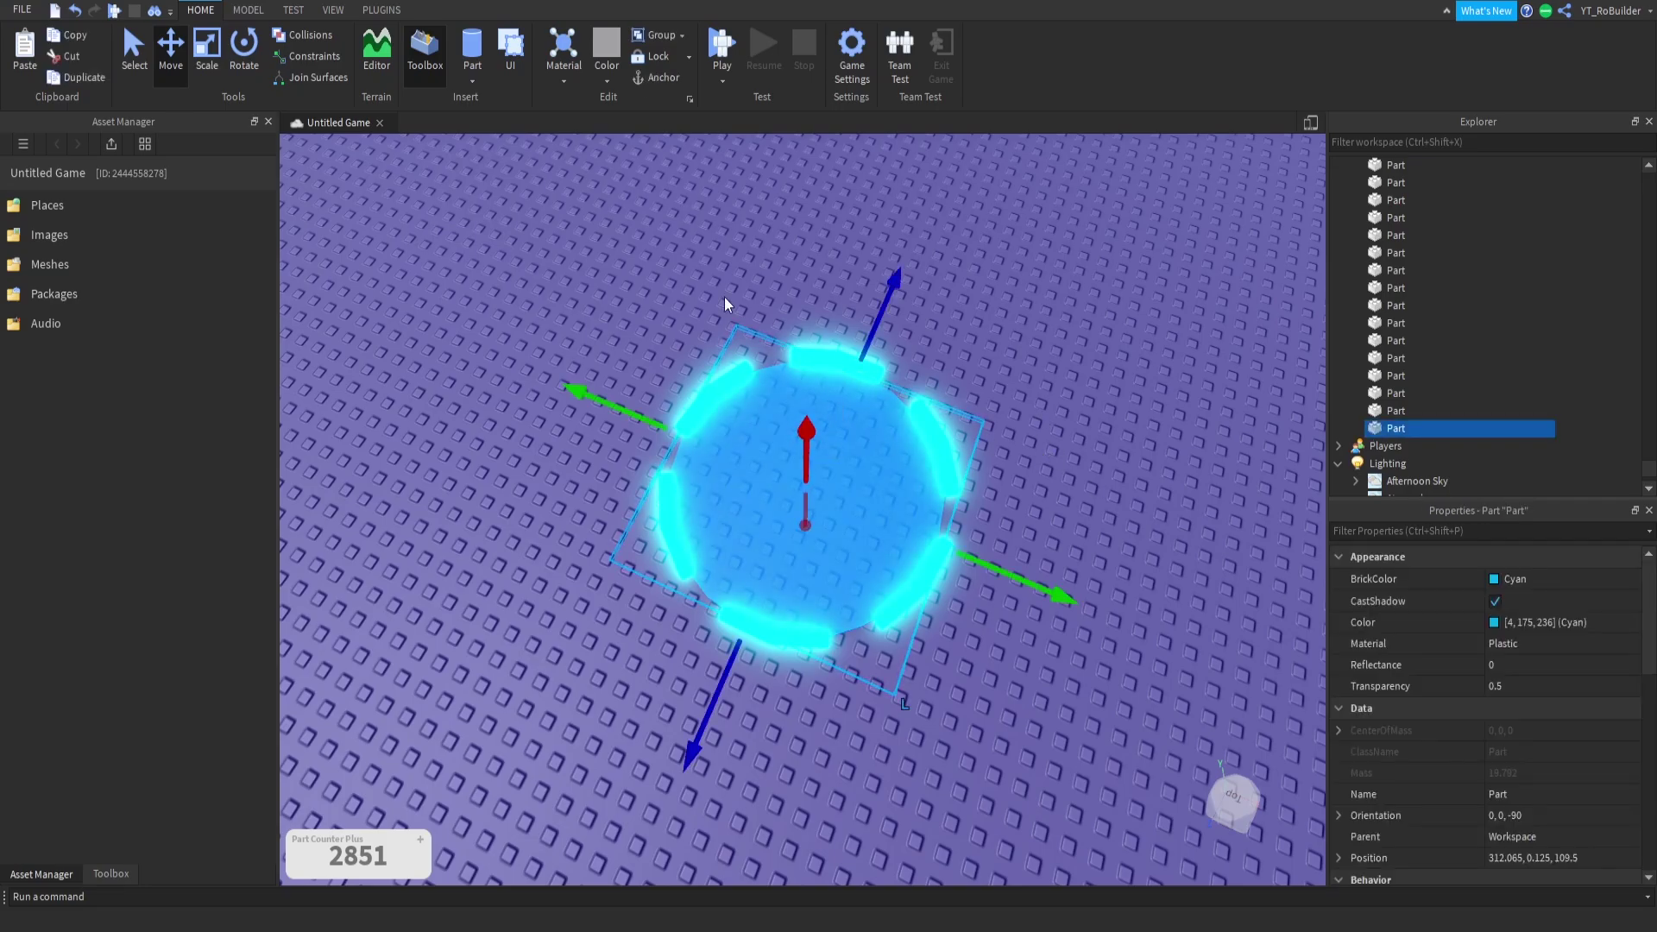
Step: Fine-tune the disc's size and group it with the ring segments into one model
{"action": "left_click", "coordinate": [205, 43]}
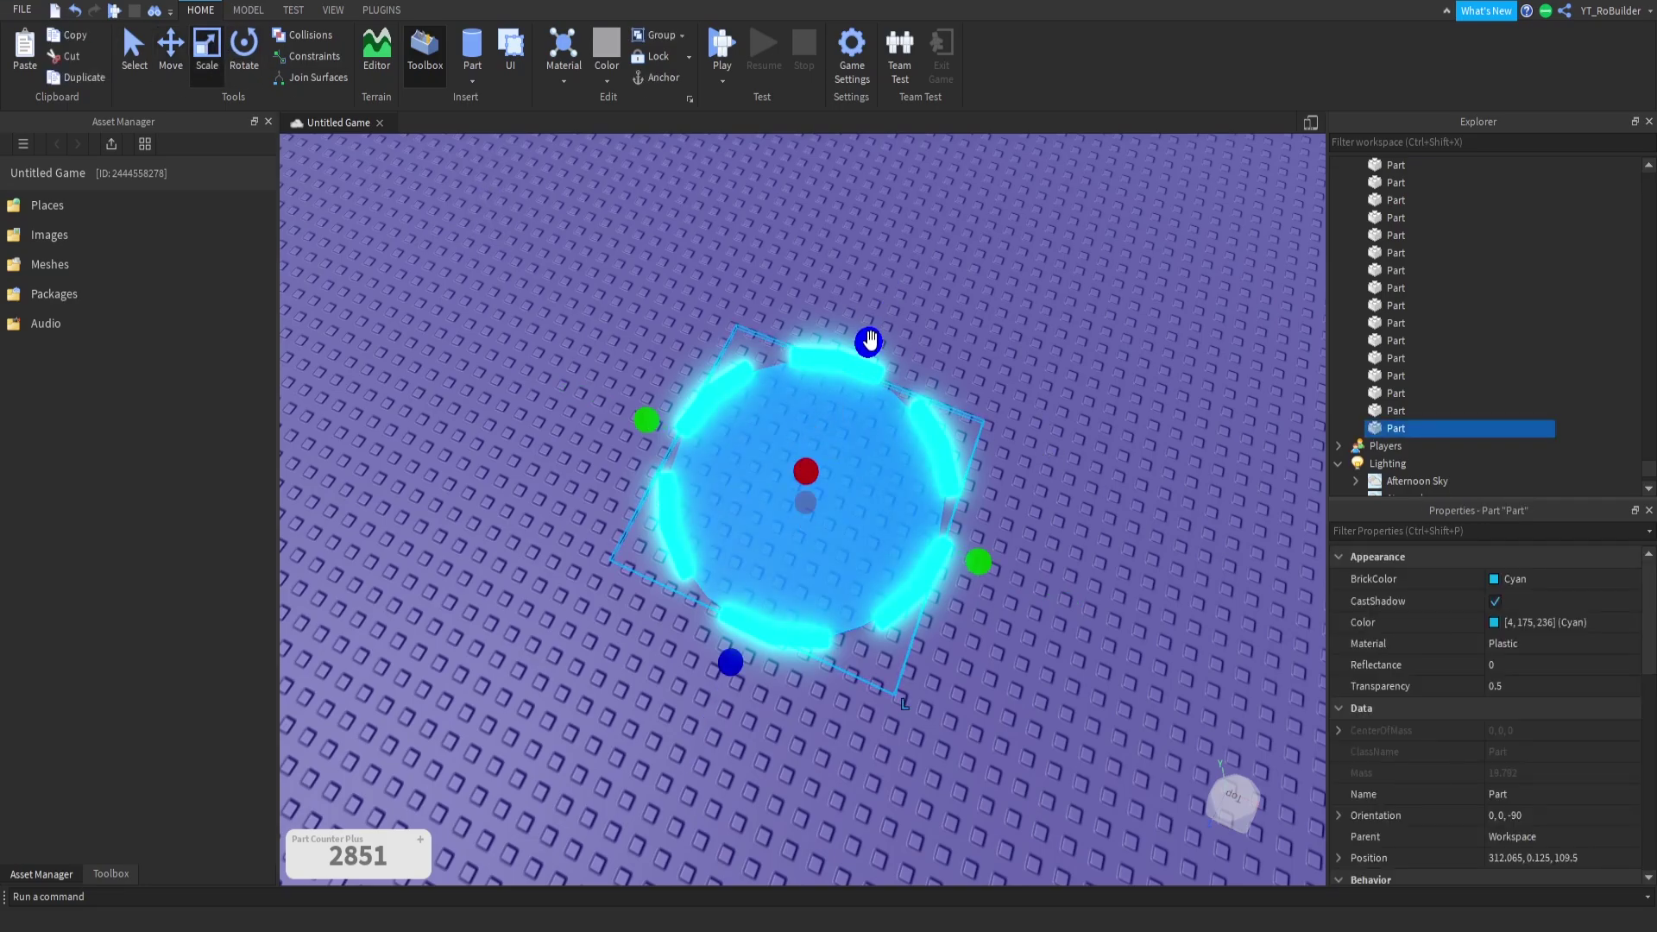
{"action": "left_click_drag", "start_coordinate": [869, 344], "coordinate": [871, 338]}
{"action": "left_click", "coordinate": [895, 354]}
{"action": "scroll", "coordinate": [895, 355], "scroll_direction": "down", "scroll_amount": 2}
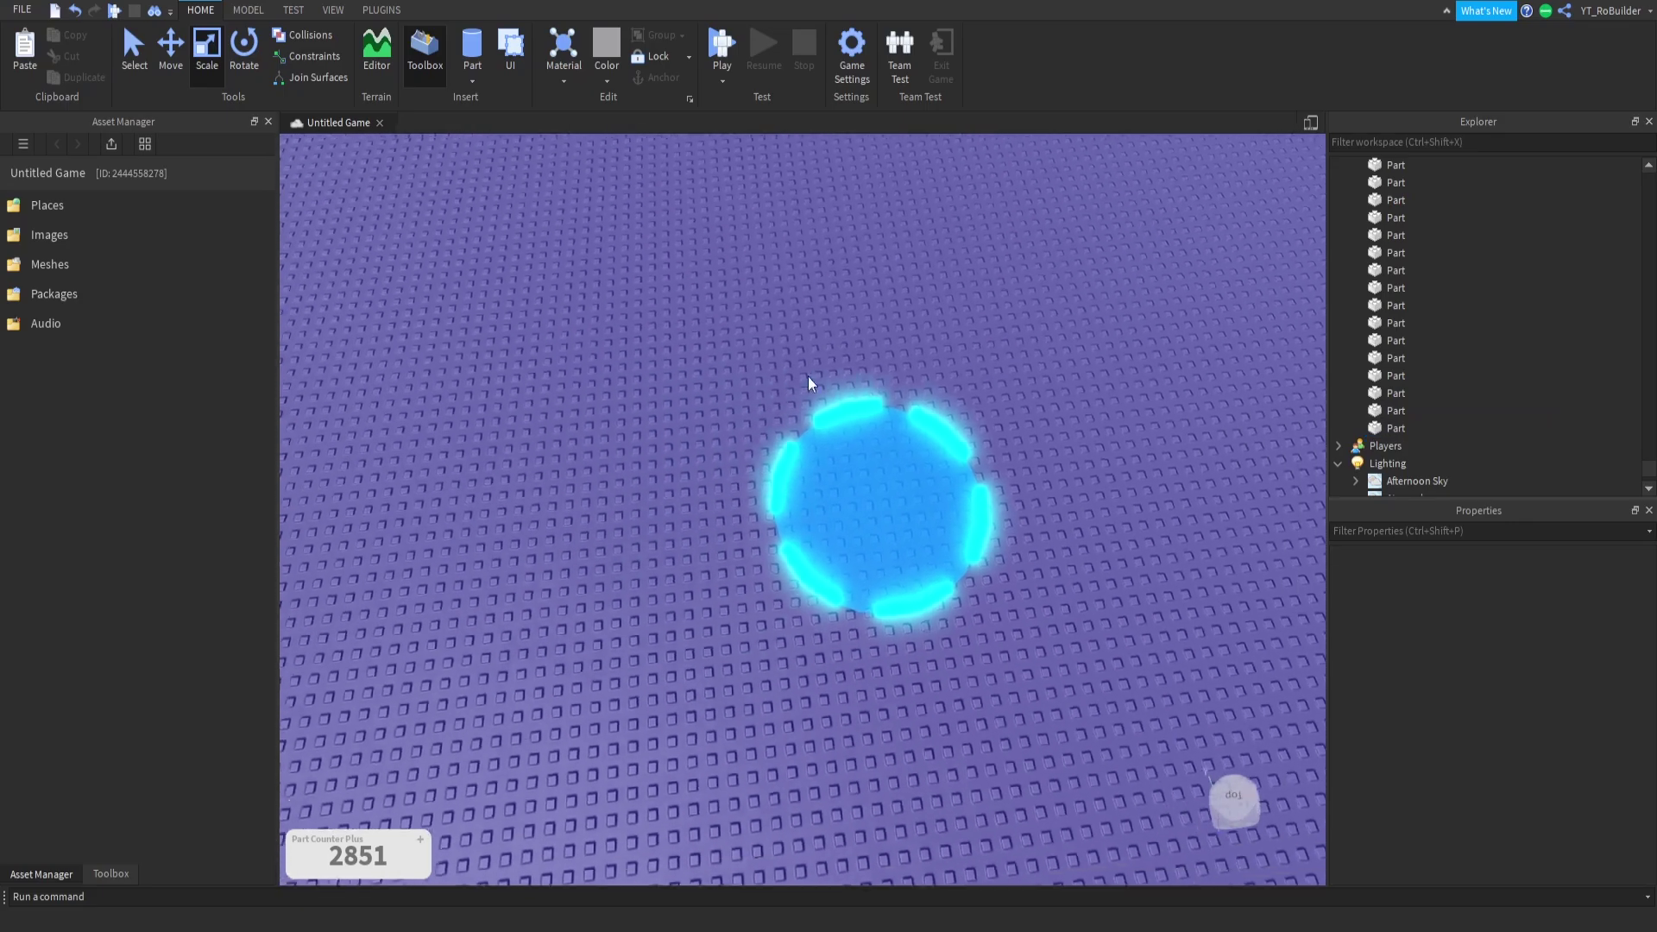
{"action": "left_click_drag", "start_coordinate": [593, 322], "coordinate": [1086, 695]}
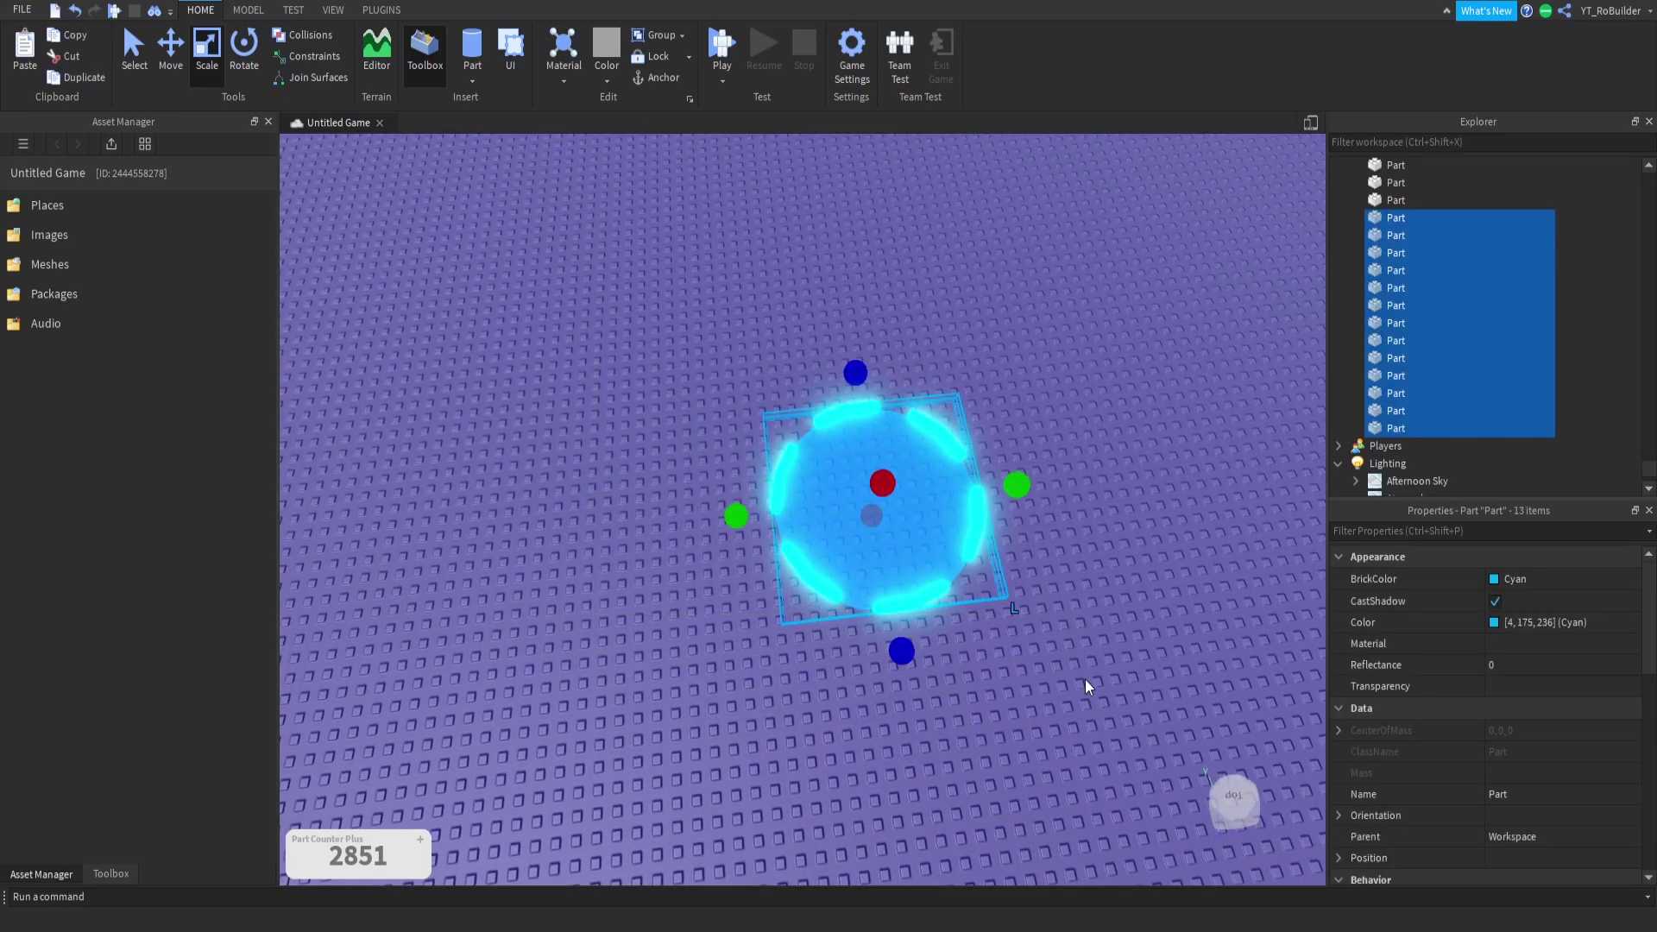
{"action": "key", "text": "ctrl+g"}
Step: Move the glowing circle model across the map onto the ground in front of the house's door
{"action": "left_click_drag", "start_coordinate": [950, 576], "coordinate": [966, 497]}
{"action": "right_click_drag", "start_coordinate": [962, 503], "coordinate": [966, 498]}
{"action": "left_click_drag", "start_coordinate": [966, 498], "coordinate": [961, 481]}
{"action": "right_click_drag", "start_coordinate": [966, 498], "coordinate": [961, 481]}
{"action": "key", "text": "w"}
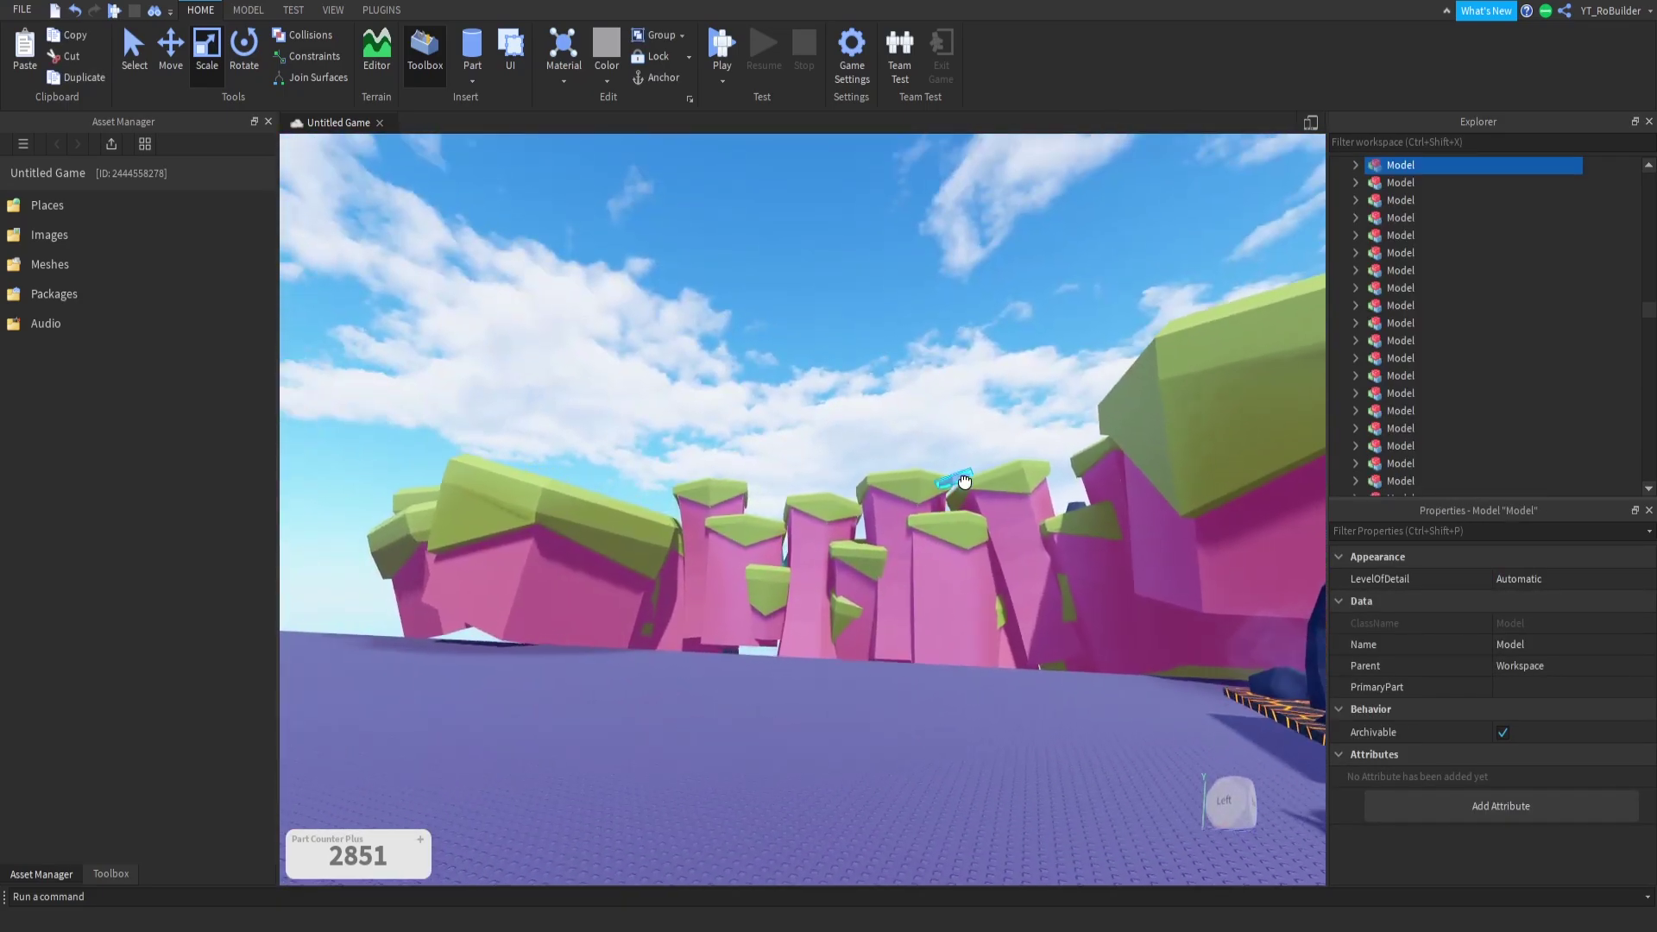
{"action": "left_click_drag", "start_coordinate": [961, 481], "coordinate": [952, 452]}
{"action": "right_click_drag", "start_coordinate": [957, 448], "coordinate": [952, 452]}
{"action": "left_click_drag", "start_coordinate": [952, 452], "coordinate": [922, 486]}
{"action": "right_click_drag", "start_coordinate": [952, 453], "coordinate": [922, 486]}
{"action": "left_click_drag", "start_coordinate": [921, 486], "coordinate": [923, 486]}
{"action": "right_click_drag", "start_coordinate": [922, 486], "coordinate": [923, 486]}
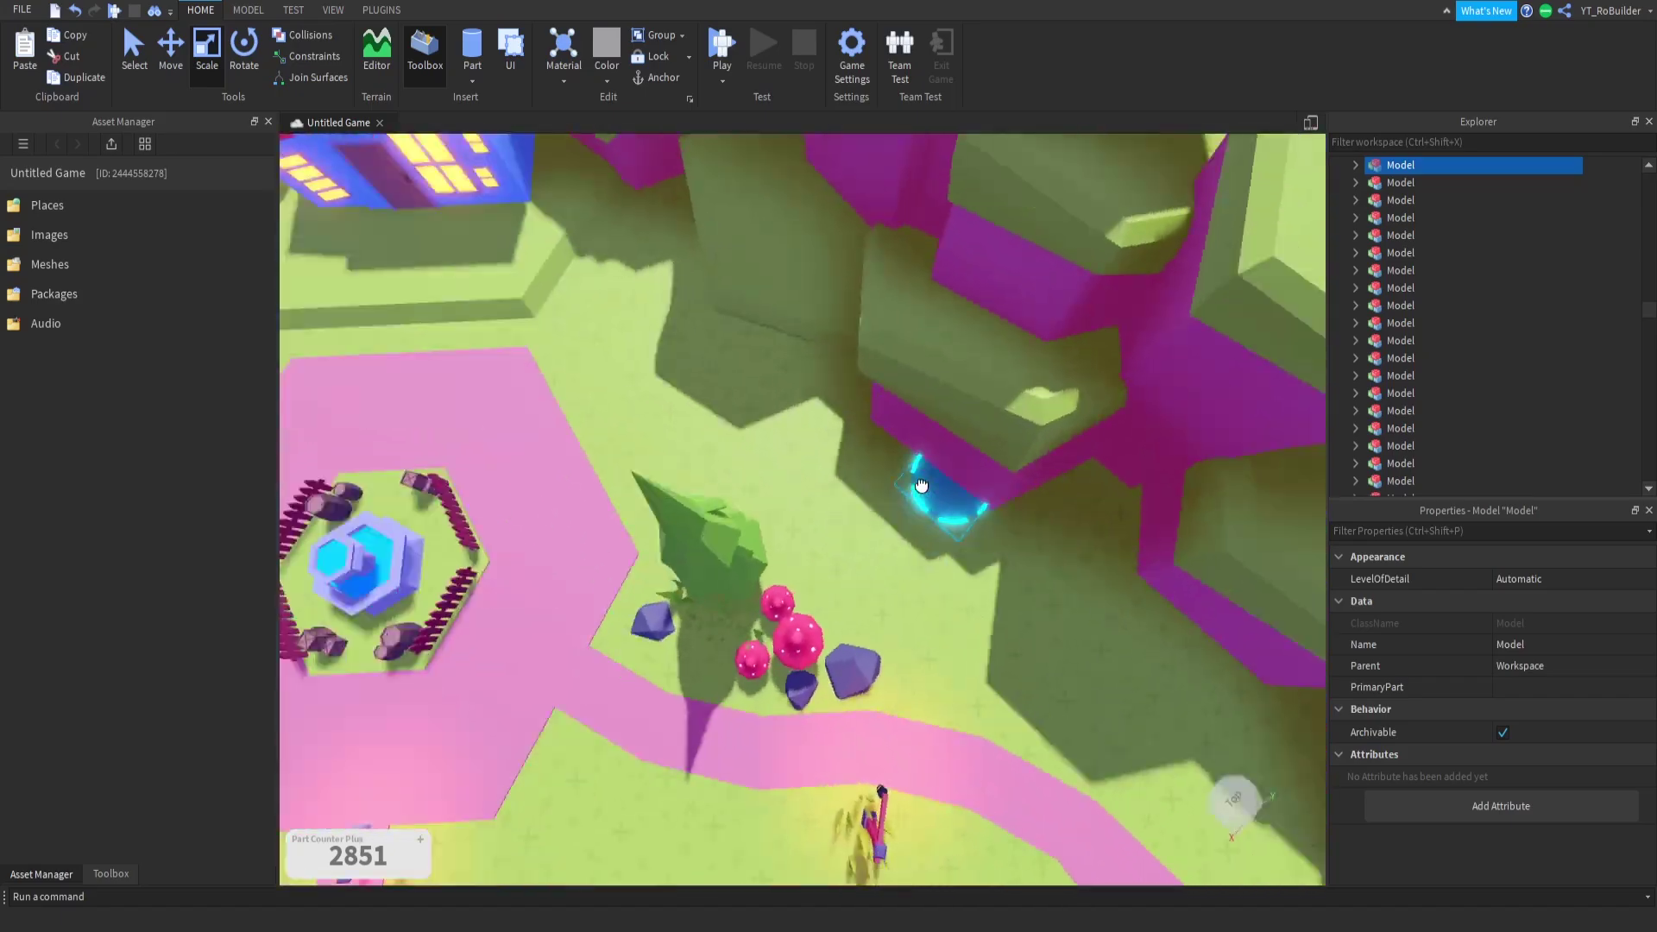
{"action": "left_click_drag", "start_coordinate": [923, 487], "coordinate": [913, 464]}
{"action": "right_click_drag", "start_coordinate": [923, 486], "coordinate": [914, 463]}
{"action": "left_click_drag", "start_coordinate": [914, 463], "coordinate": [910, 434]}
{"action": "right_click_drag", "start_coordinate": [914, 463], "coordinate": [911, 434]}
{"action": "left_click_drag", "start_coordinate": [911, 434], "coordinate": [823, 477]}
{"action": "right_click_drag", "start_coordinate": [911, 434], "coordinate": [822, 477]}
{"action": "left_click_drag", "start_coordinate": [822, 477], "coordinate": [671, 571]}
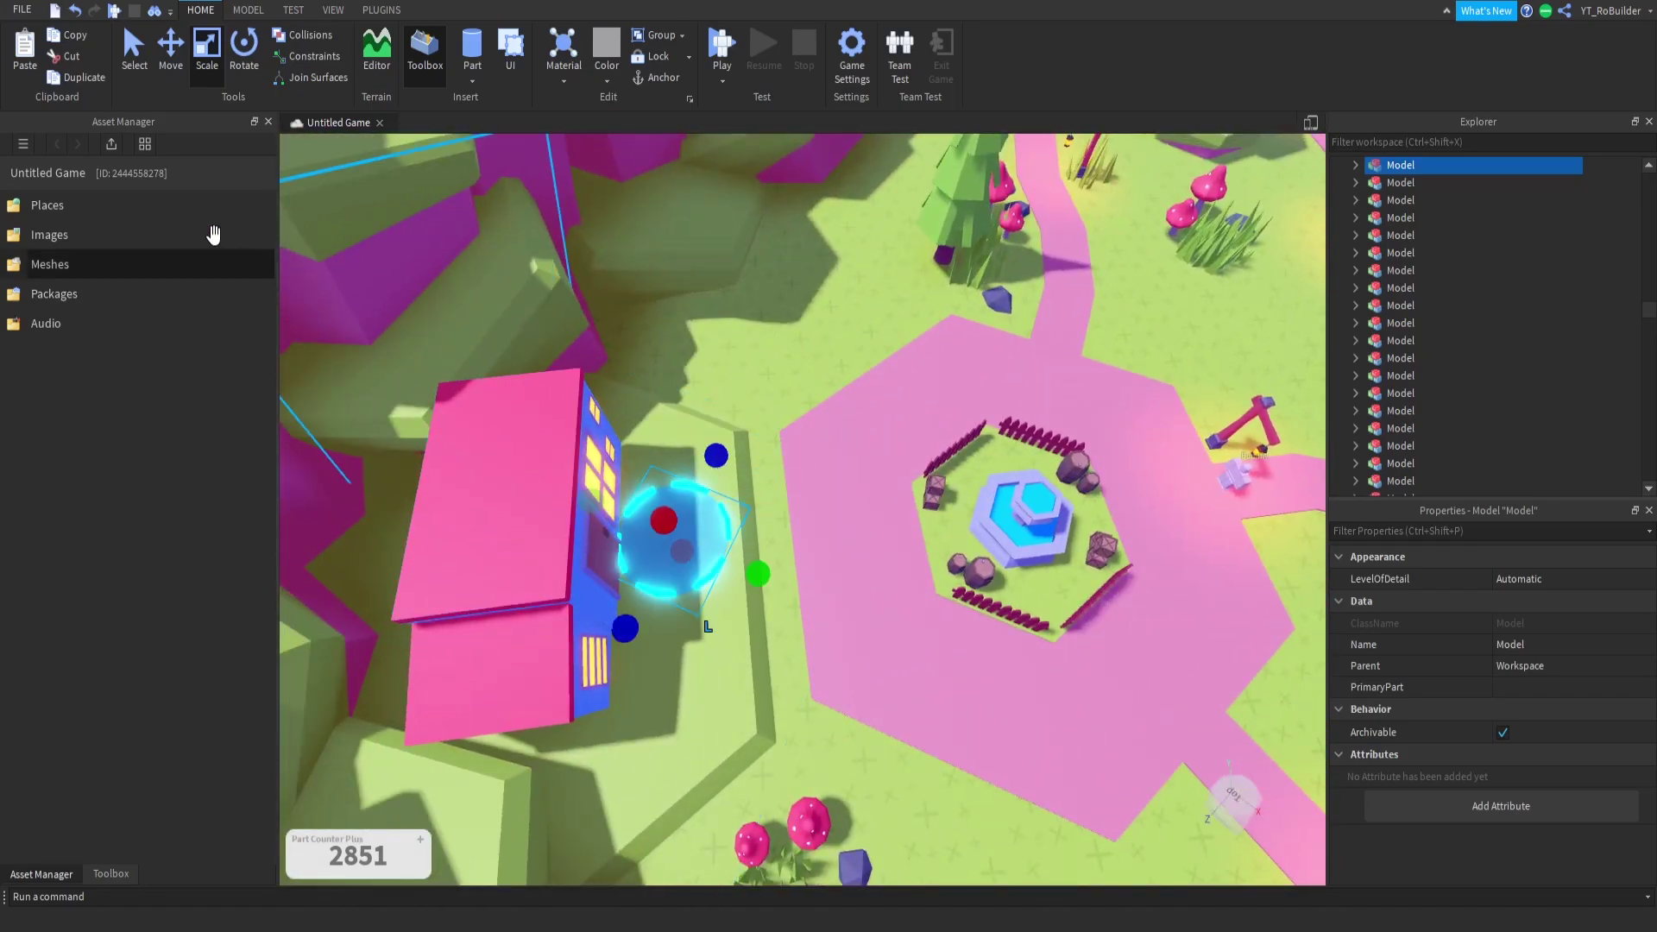
{"action": "left_click", "coordinate": [168, 45]}
{"action": "left_click_drag", "start_coordinate": [595, 618], "coordinate": [597, 668]}
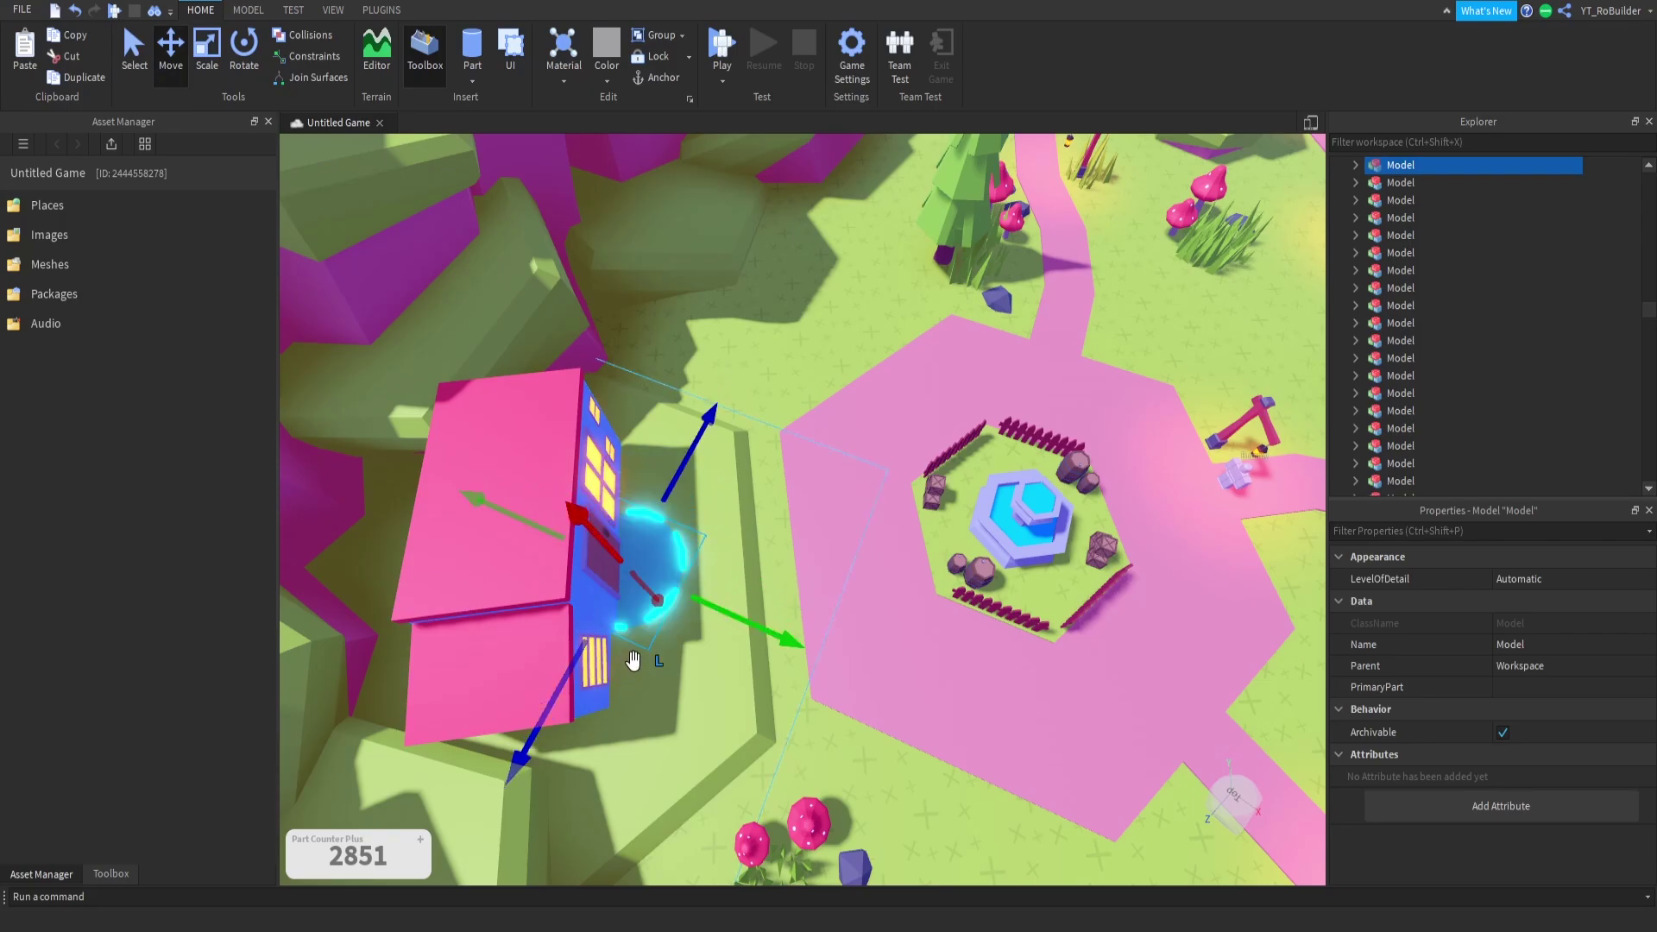
Step: Duplicate the glowing circle, place the copy on the grass between the house and the plaza, and colour it bright green
{"action": "left_click_drag", "start_coordinate": [672, 548], "coordinate": [812, 337]}
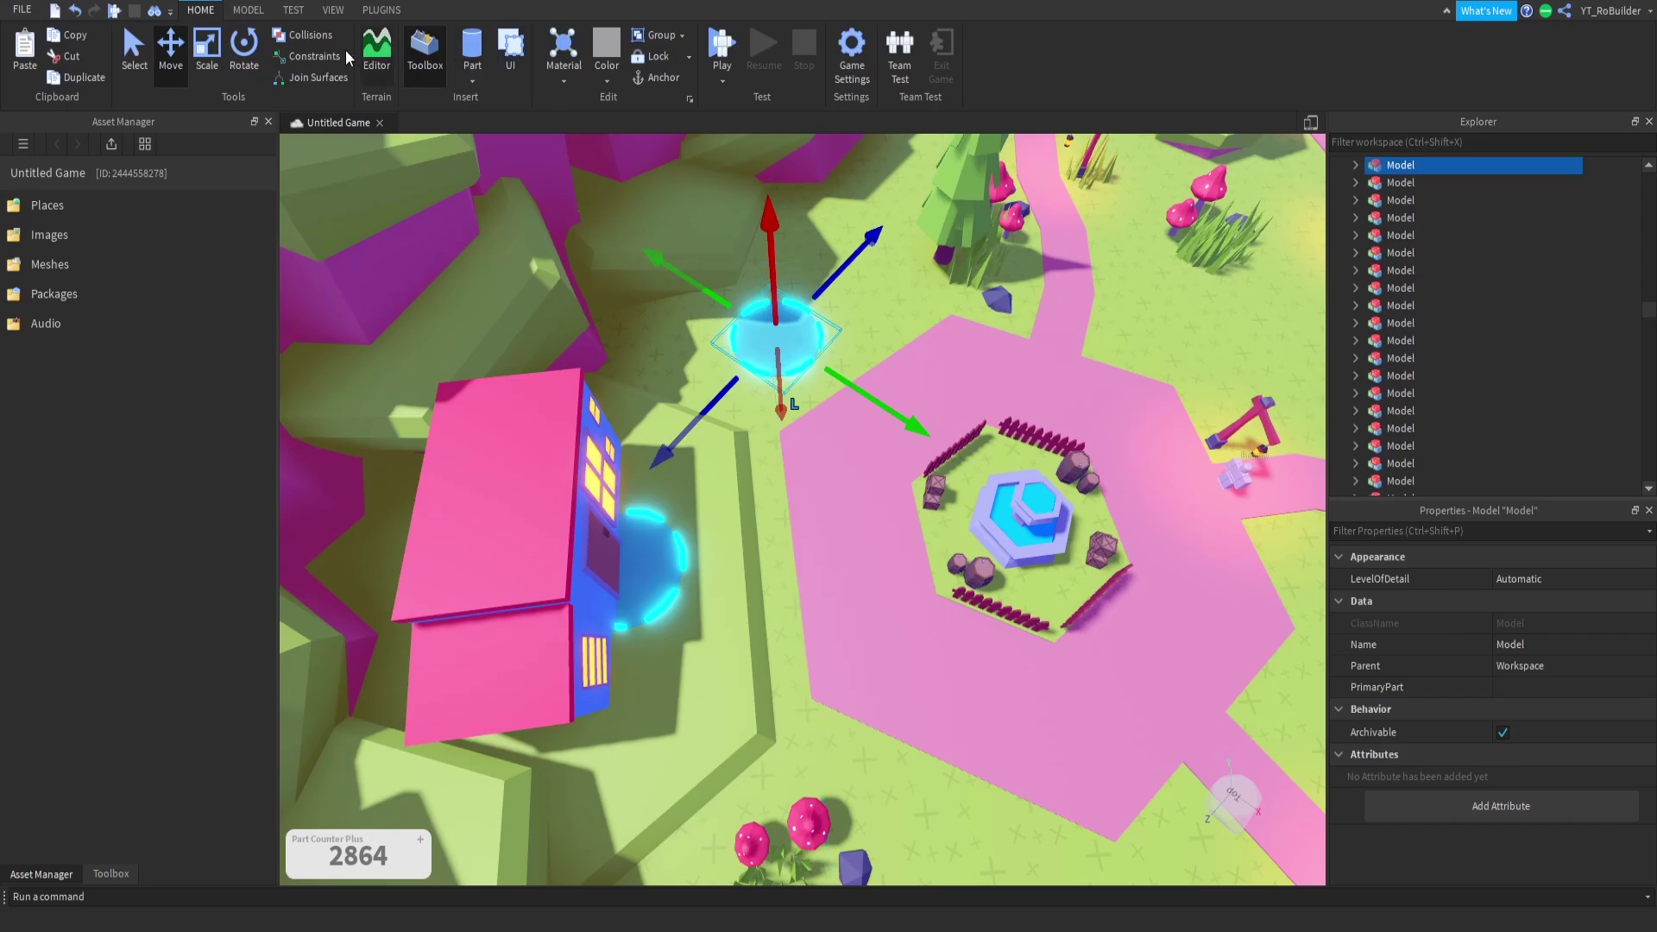
{"action": "left_click", "coordinate": [249, 11]}
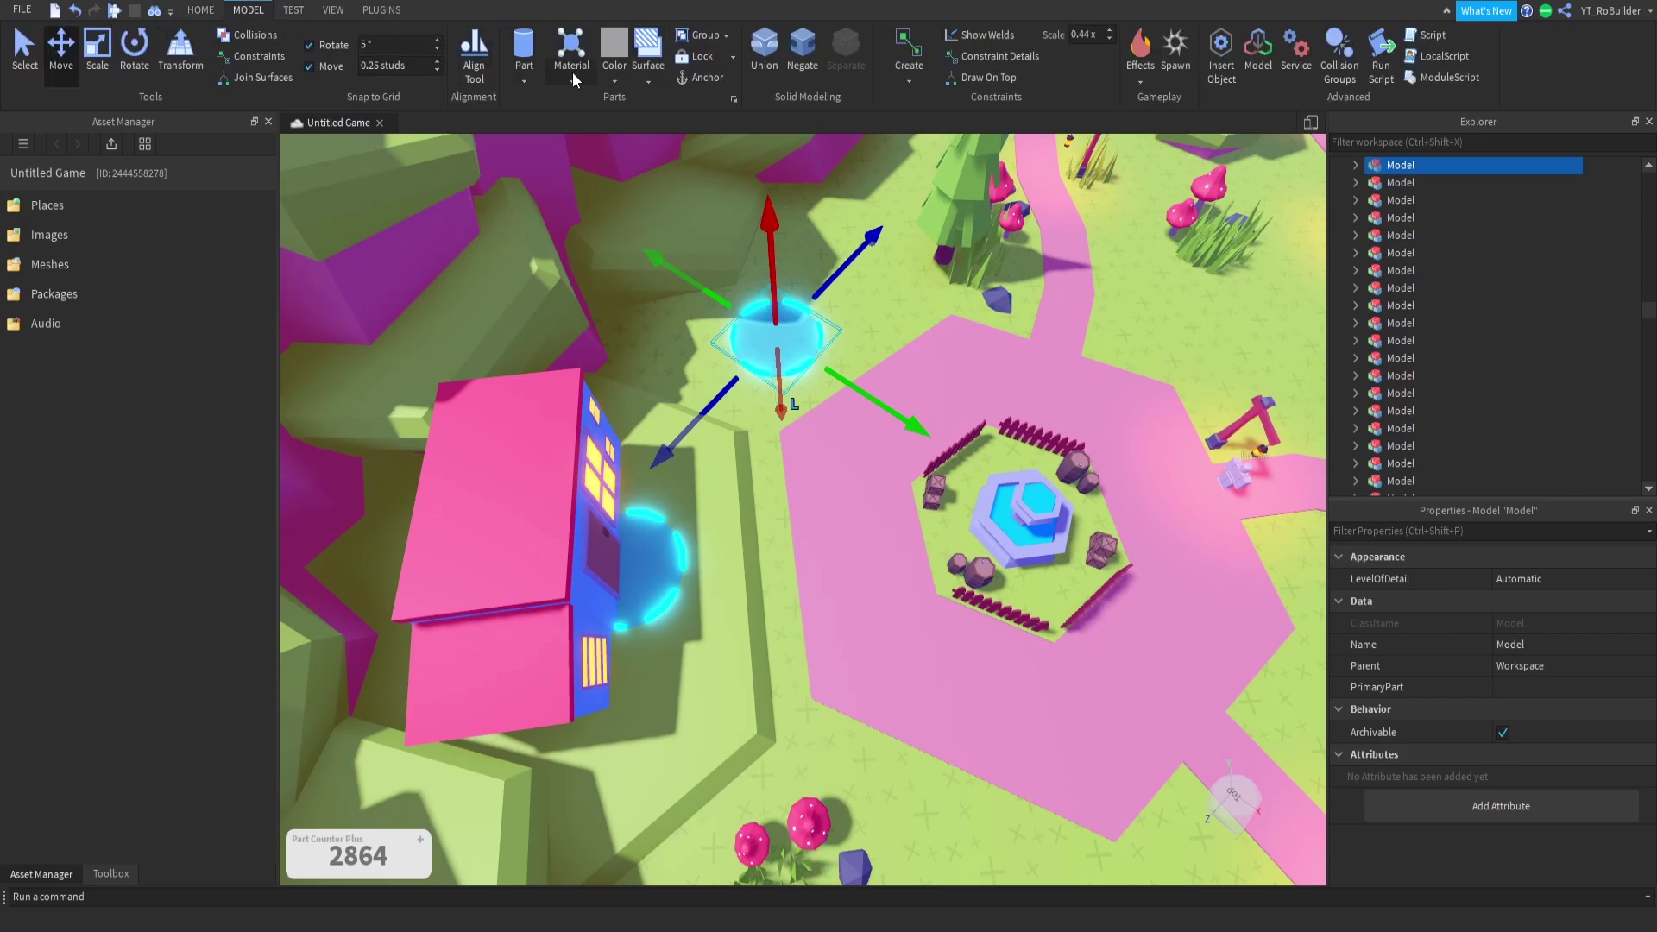
{"action": "left_click", "coordinate": [609, 75]}
{"action": "left_click", "coordinate": [723, 176]}
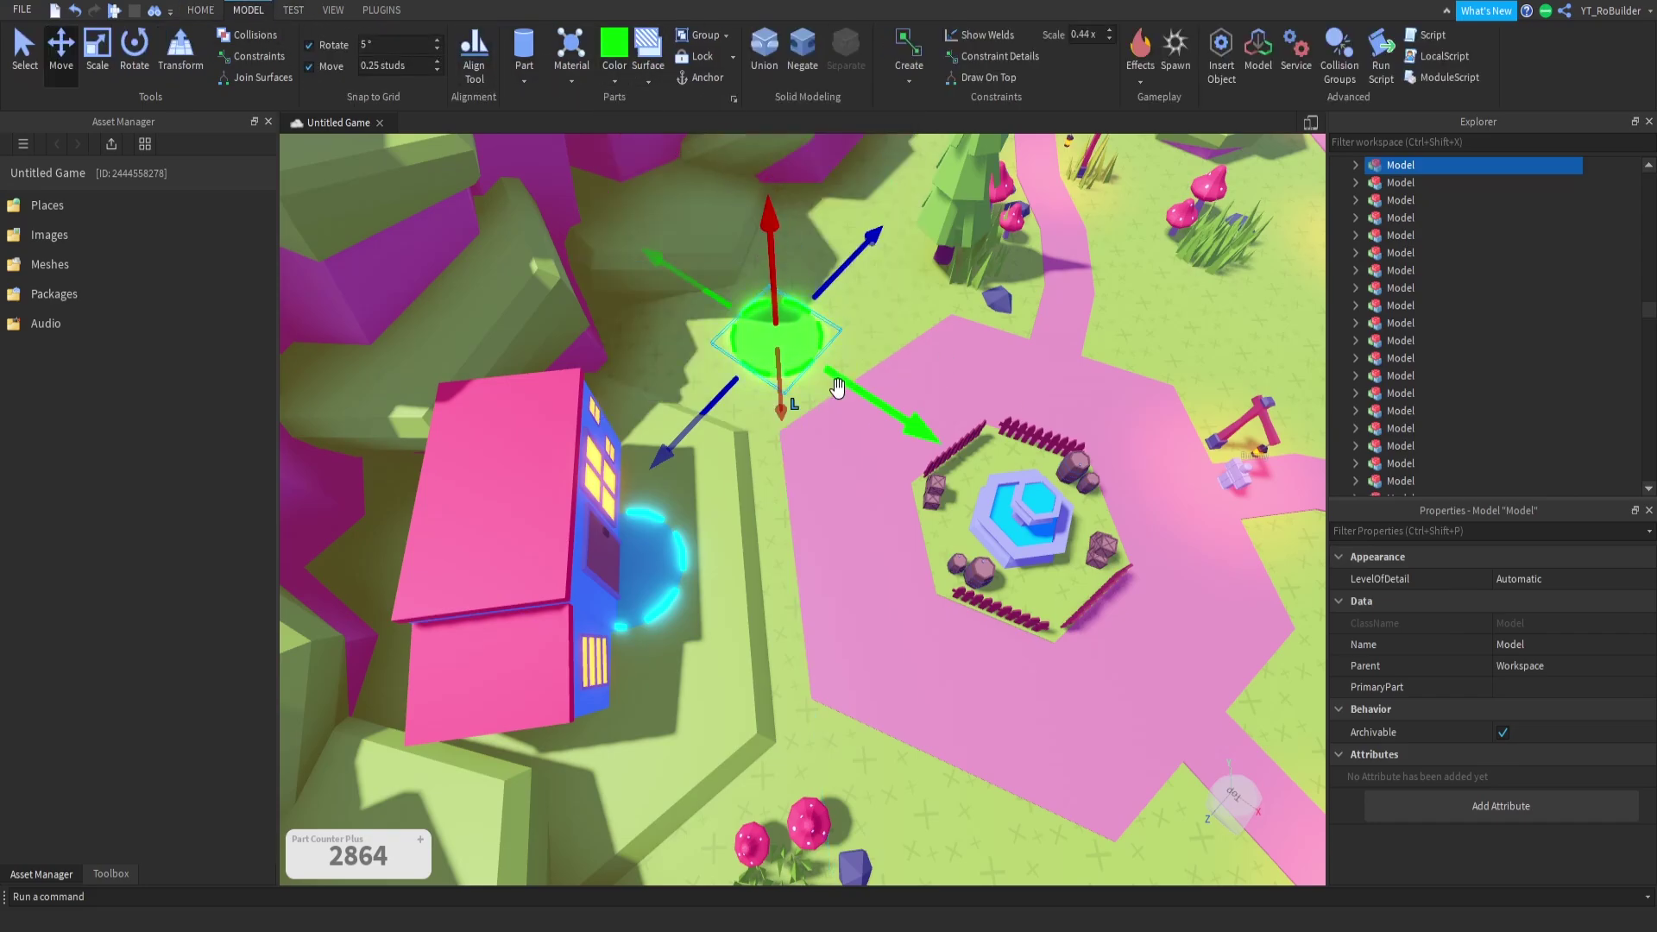
Step: Examine the green glowing circle up close, and check the cyan circle's placement in front of the house door
{"action": "scroll", "coordinate": [839, 386], "scroll_direction": "up", "scroll_amount": 10}
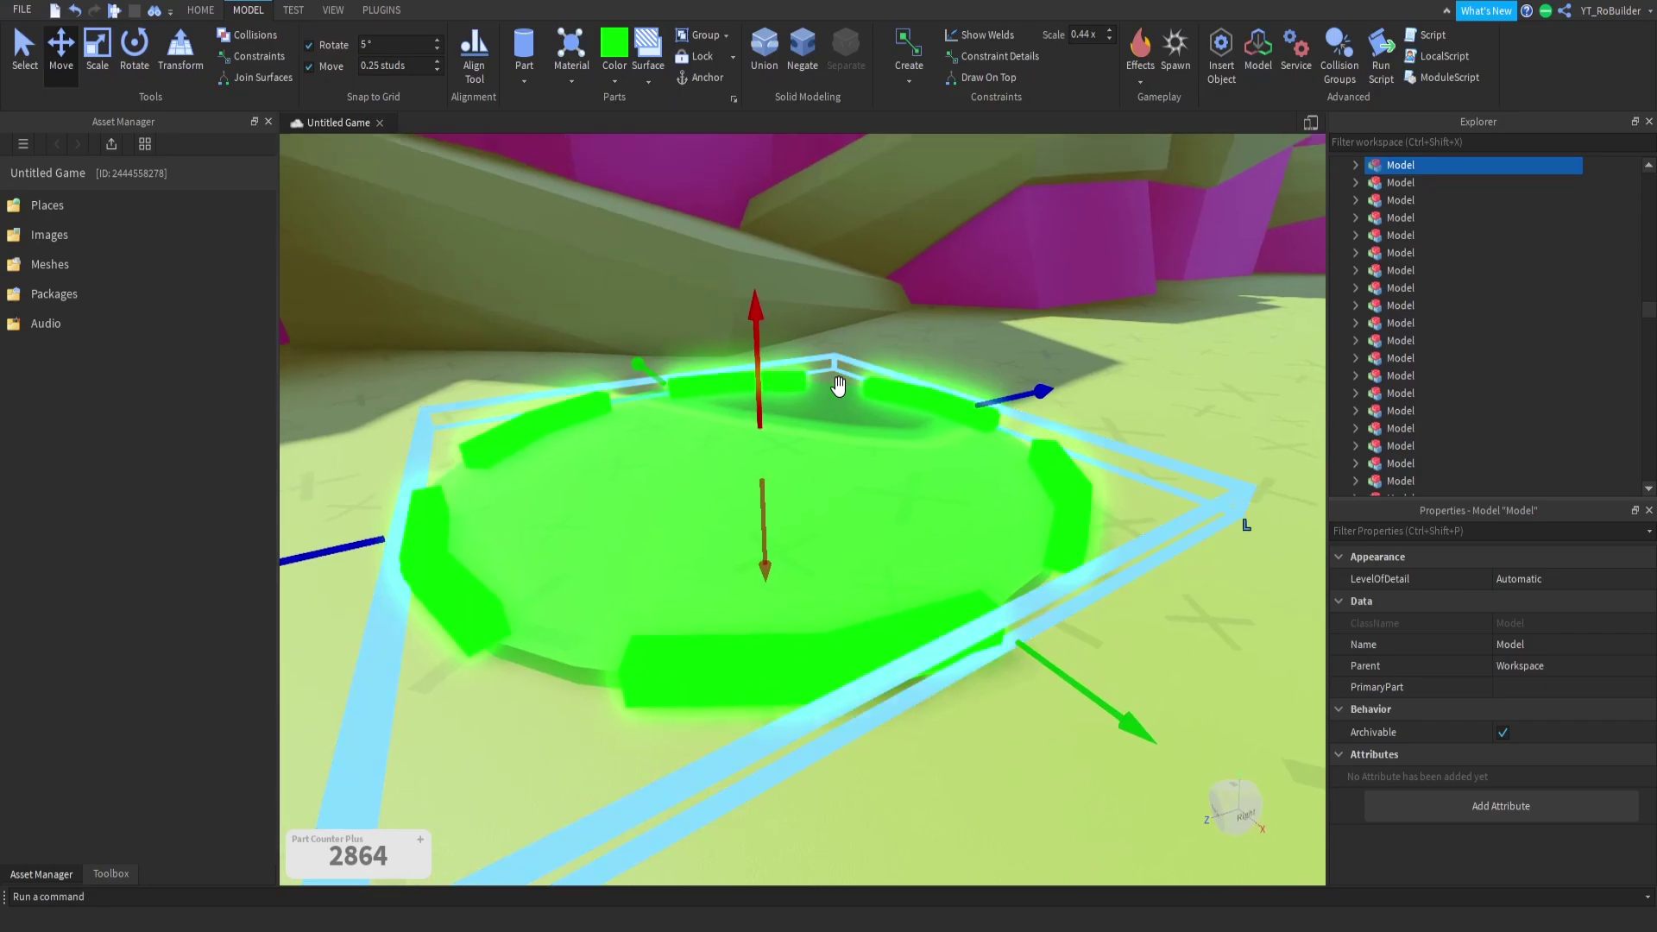
{"action": "scroll", "coordinate": [839, 387], "scroll_direction": "down", "scroll_amount": 3}
{"action": "scroll", "coordinate": [838, 386], "scroll_direction": "up", "scroll_amount": 5}
{"action": "right_click_drag", "start_coordinate": [838, 386], "coordinate": [837, 385]}
{"action": "scroll", "coordinate": [871, 480], "scroll_direction": "down", "scroll_amount": 10}
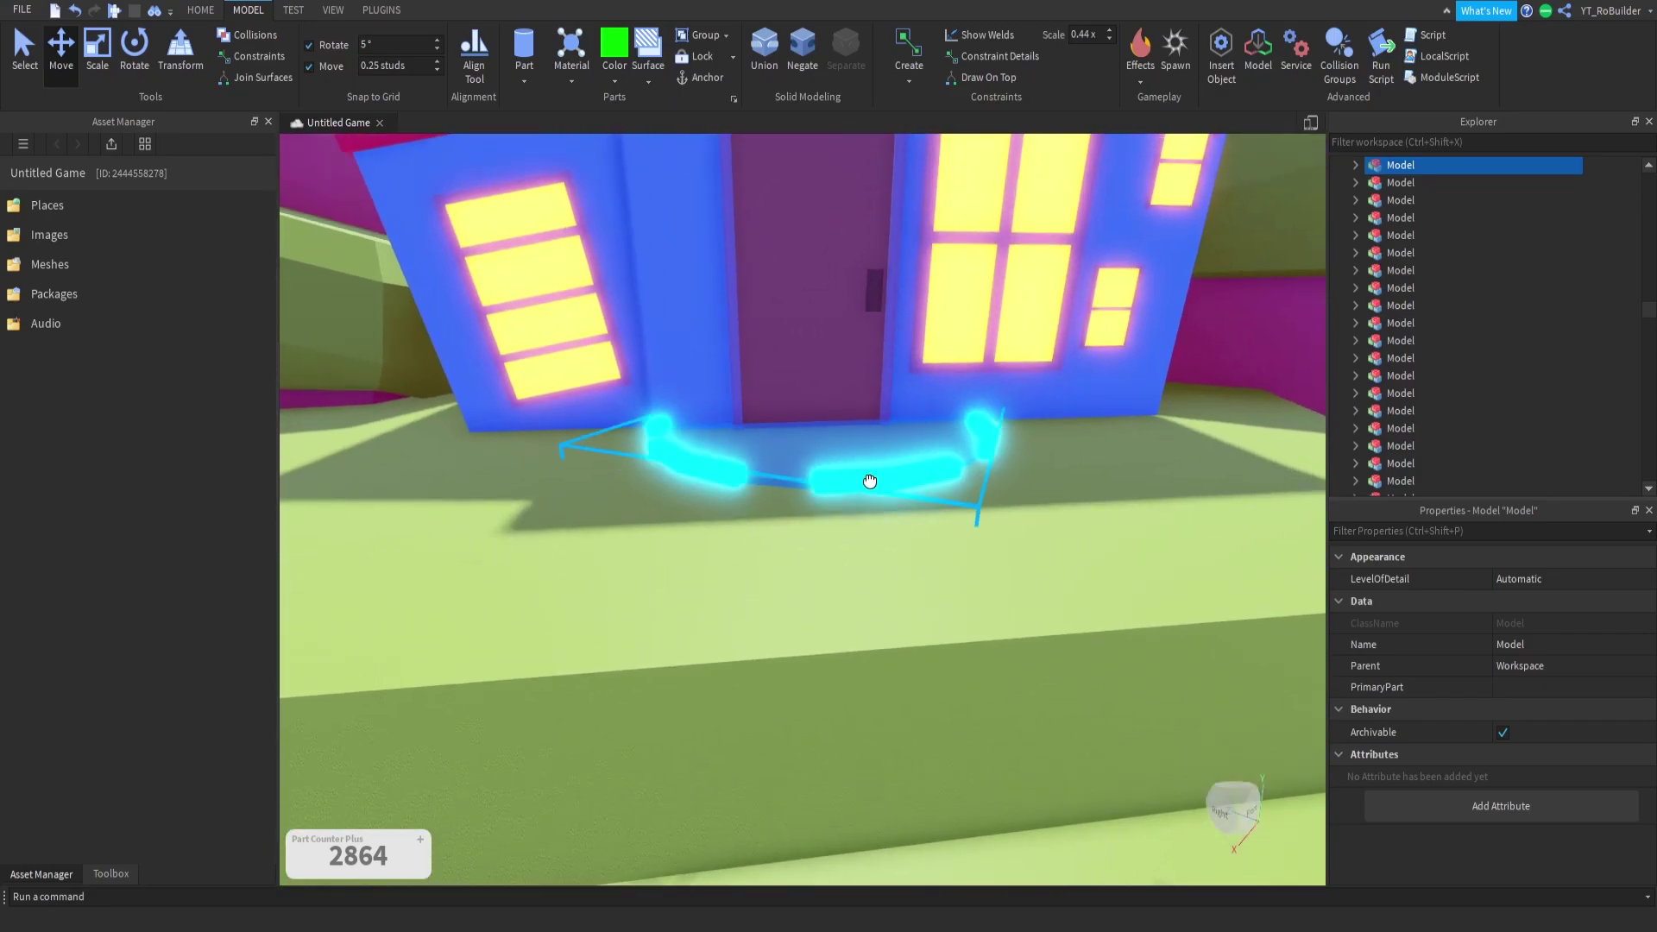
{"action": "left_click", "coordinate": [869, 480]}
{"action": "scroll", "coordinate": [939, 407], "scroll_direction": "down", "scroll_amount": 8}
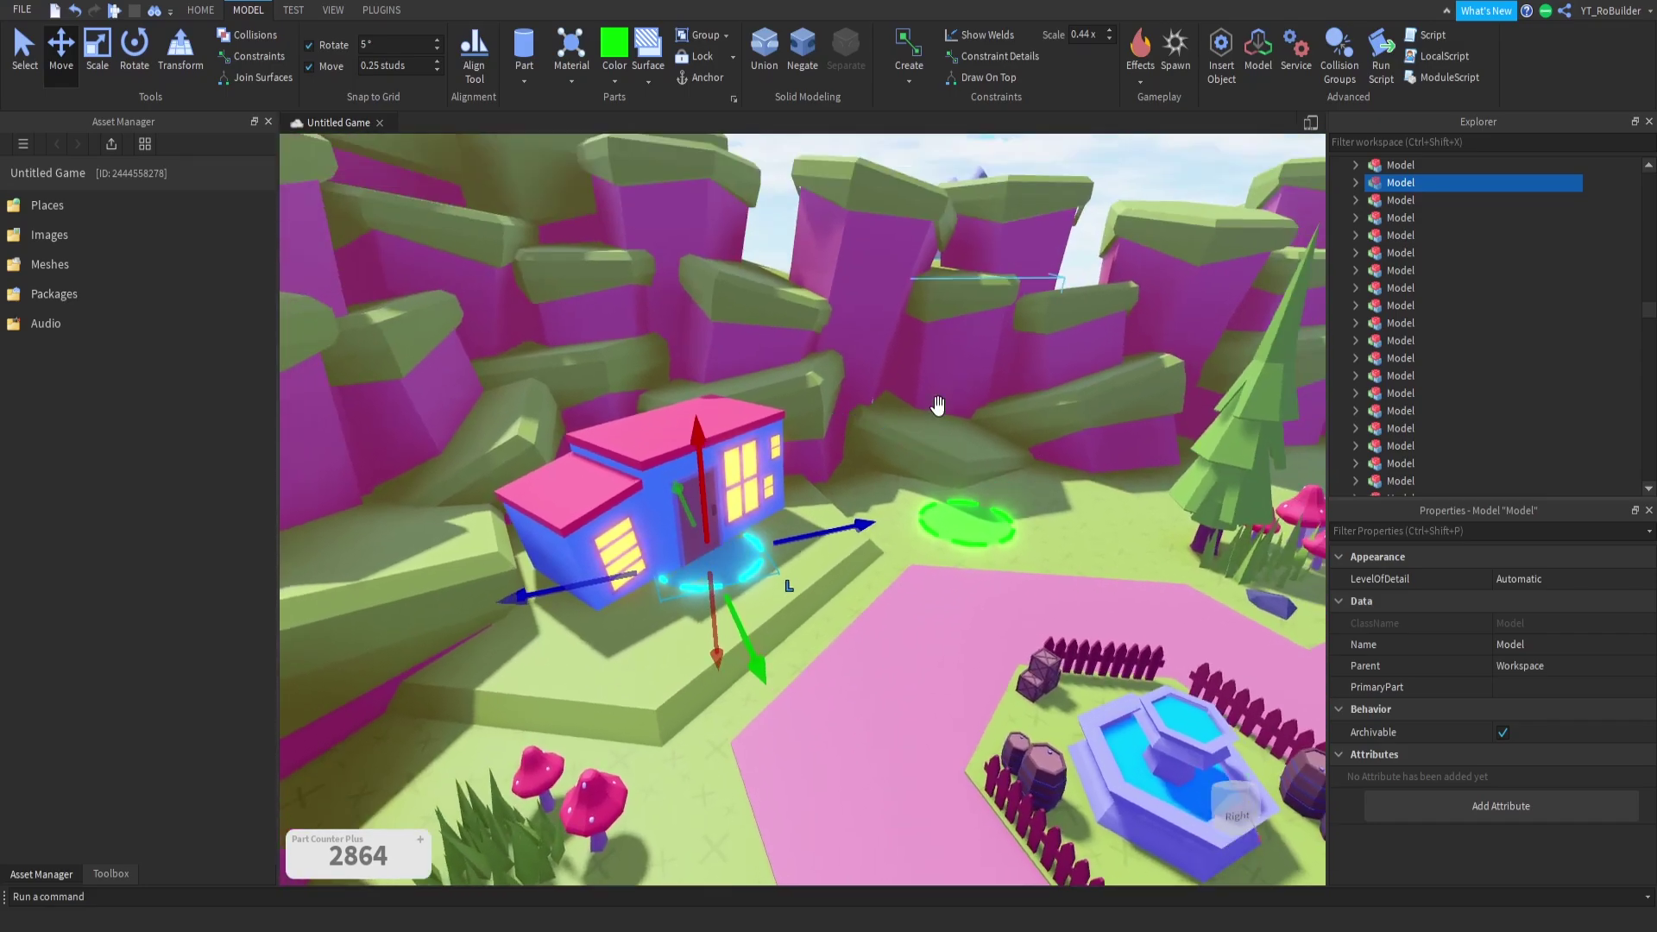
{"action": "right_click_drag", "start_coordinate": [939, 406], "coordinate": [939, 406]}
{"action": "left_click", "coordinate": [938, 407]}
{"action": "scroll", "coordinate": [911, 455], "scroll_direction": "up", "scroll_amount": 2}
{"action": "scroll", "coordinate": [911, 454], "scroll_direction": "up", "scroll_amount": 2}
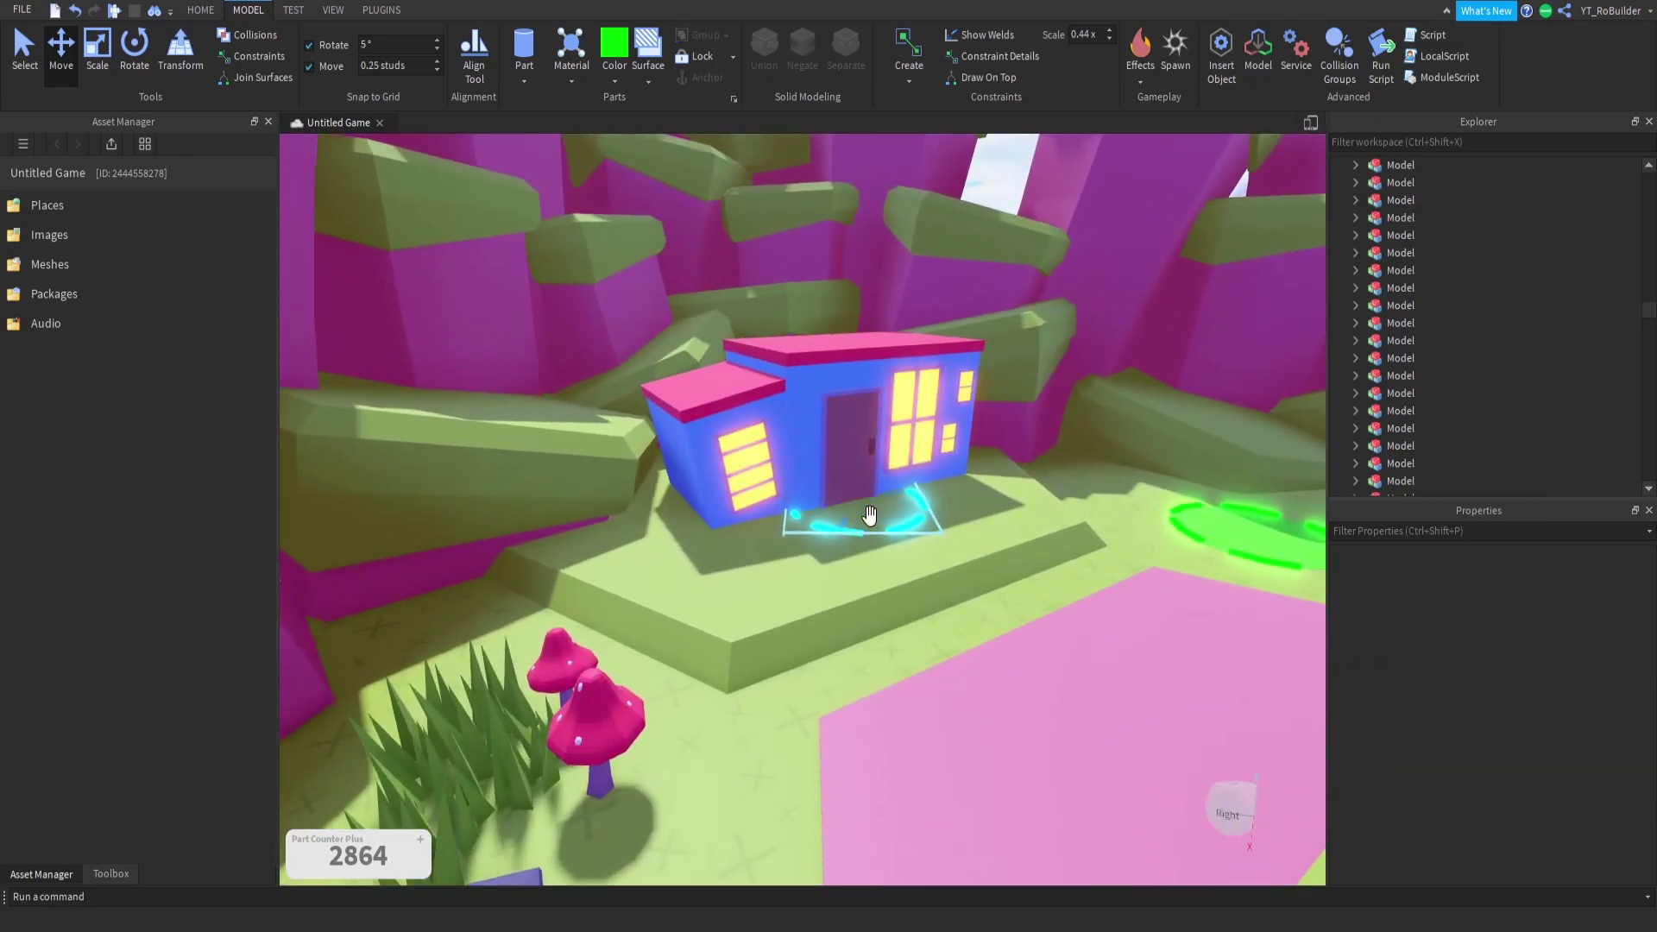
{"action": "left_click", "coordinate": [859, 443]}
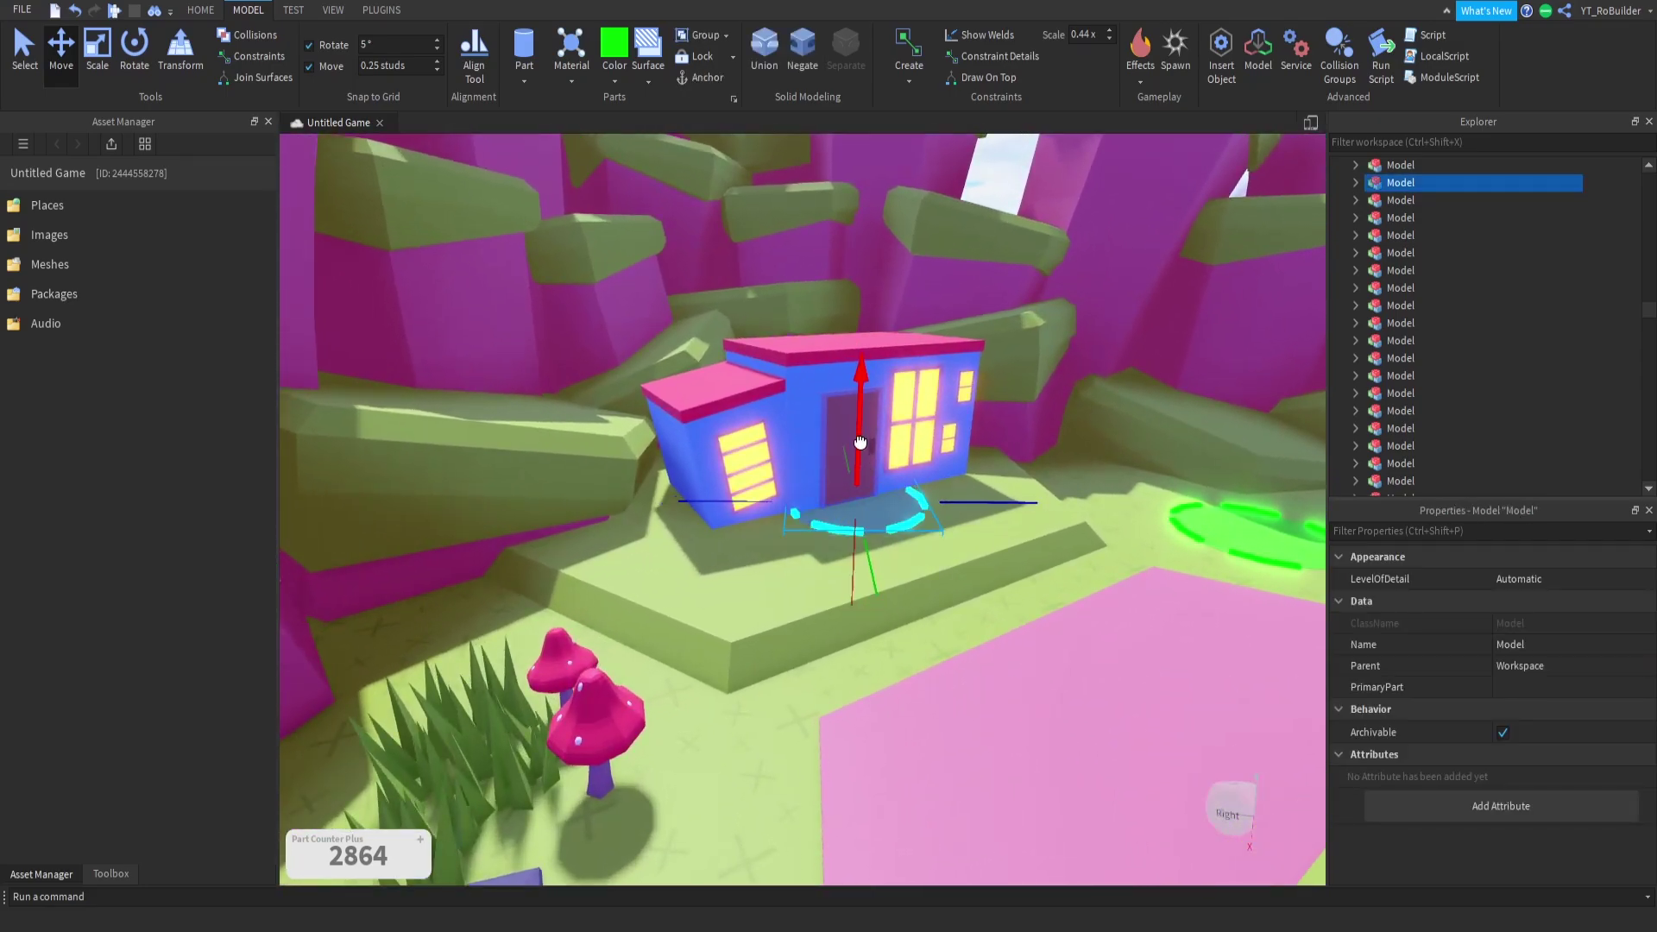
{"action": "scroll", "coordinate": [955, 544], "scroll_direction": "down", "scroll_amount": 5}
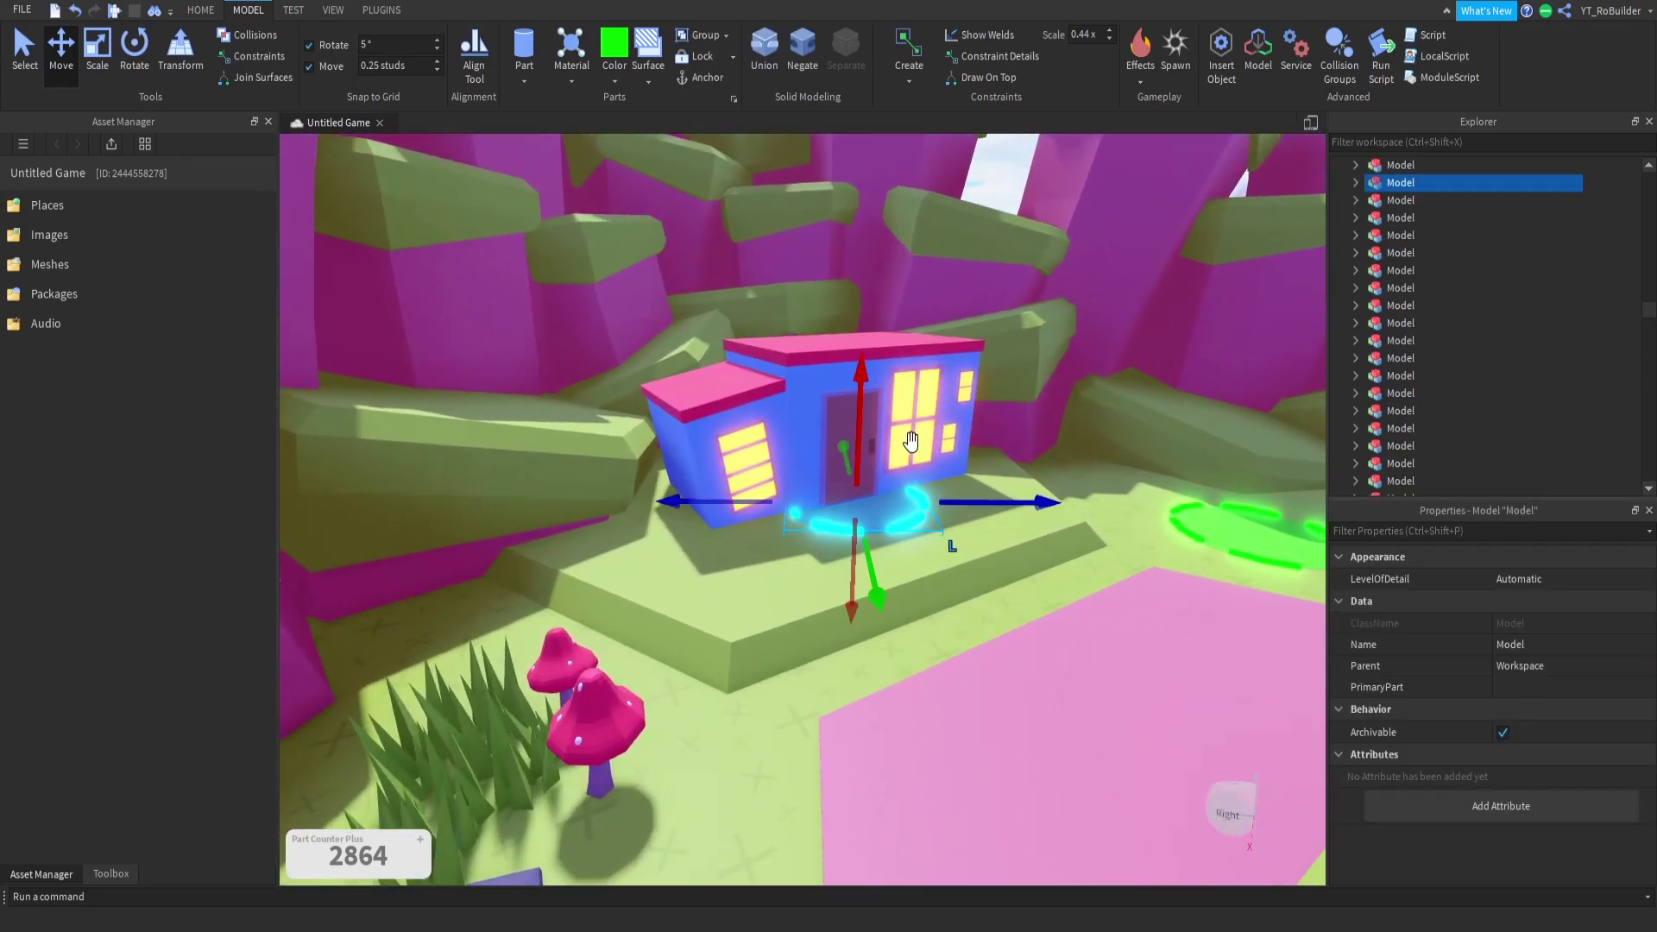
{"action": "right_click_drag", "start_coordinate": [954, 418], "coordinate": [953, 418]}
{"action": "left_click", "coordinate": [954, 417]}
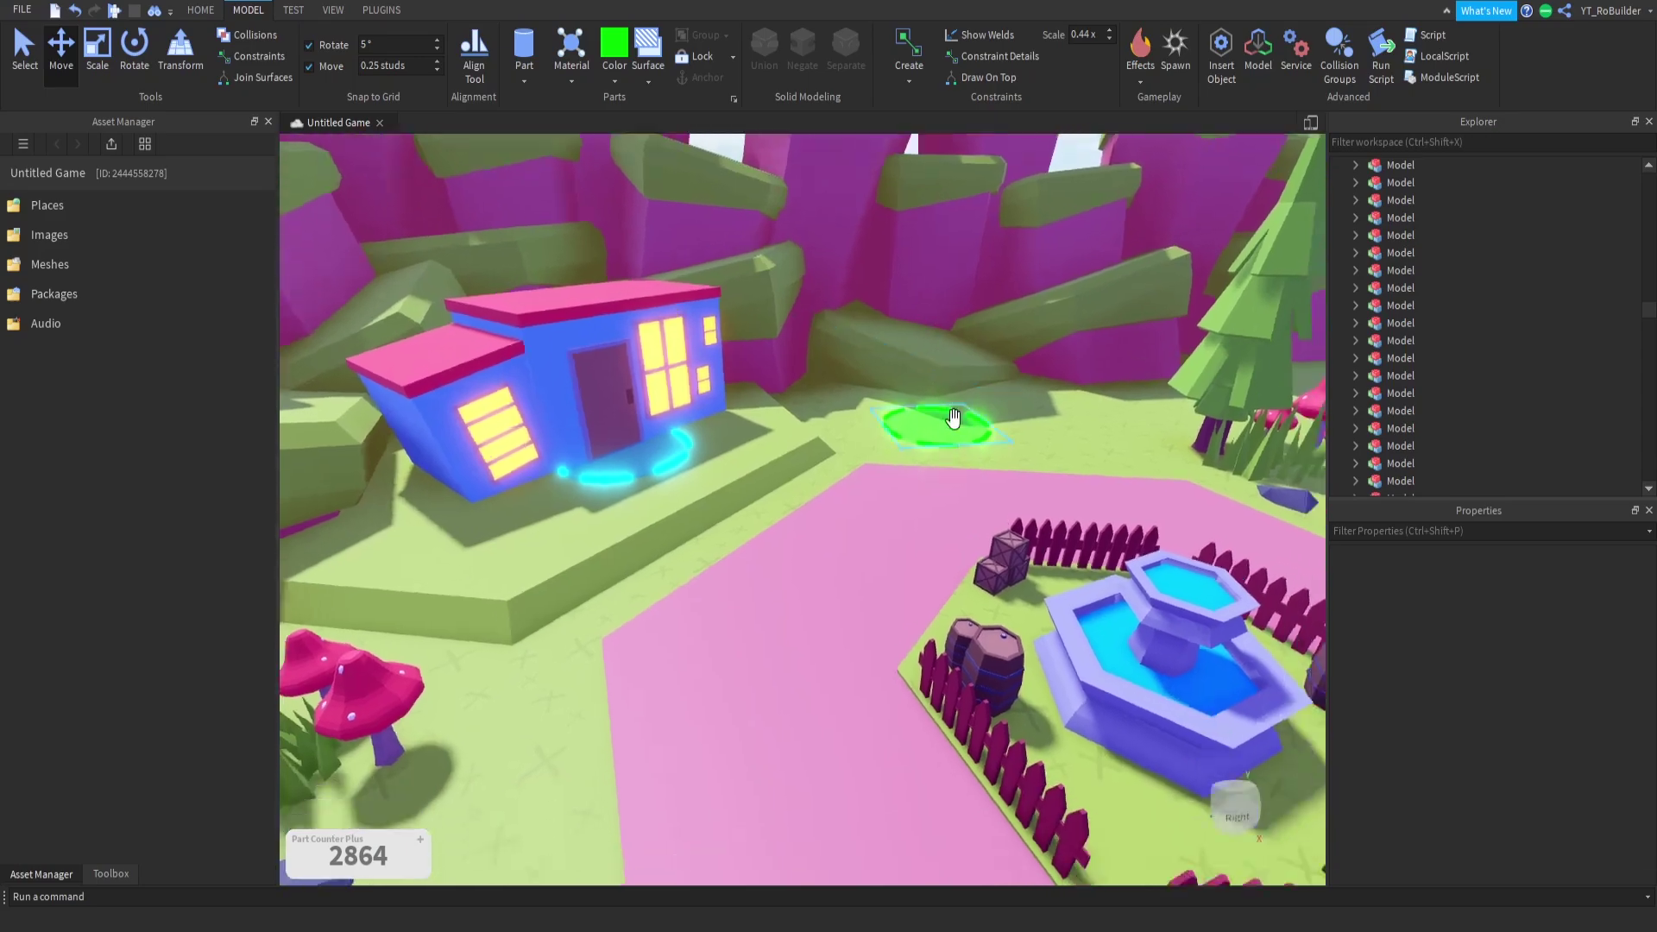
Step: Review the map layout from above, from the house and plaza across the paths to the dark woods and lava area
{"action": "scroll", "coordinate": [953, 417], "scroll_direction": "down", "scroll_amount": 10}
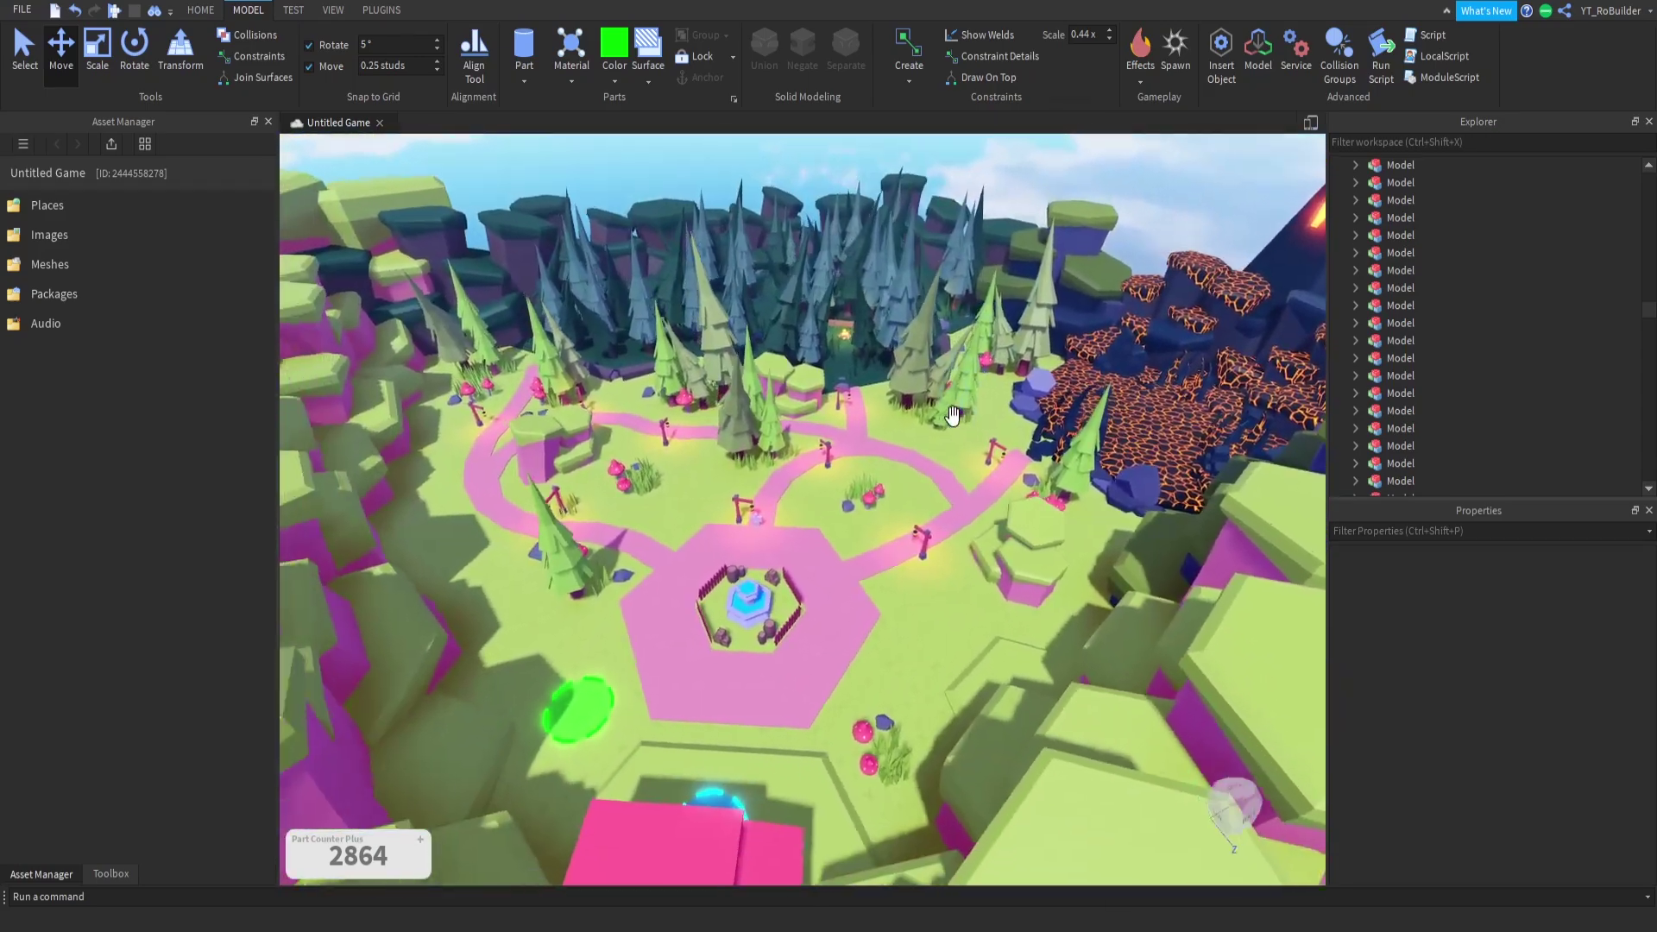
{"action": "middle_click_drag", "start_coordinate": [953, 416], "coordinate": [941, 443]}
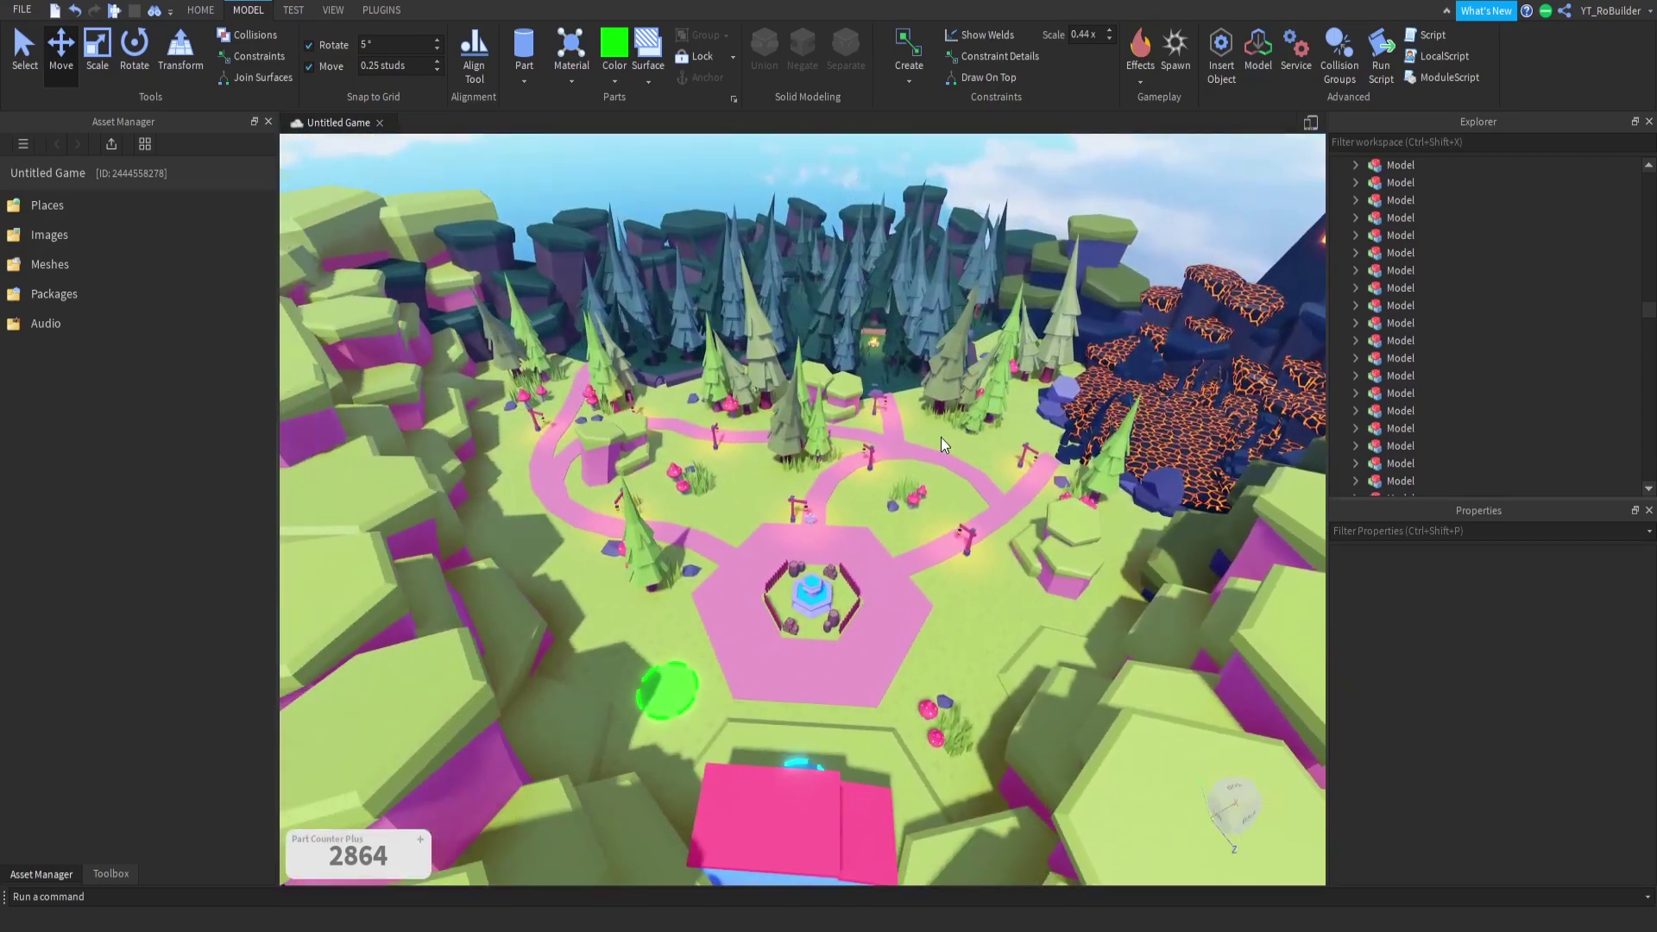
{"action": "scroll", "coordinate": [939, 474], "scroll_direction": "up", "scroll_amount": 5}
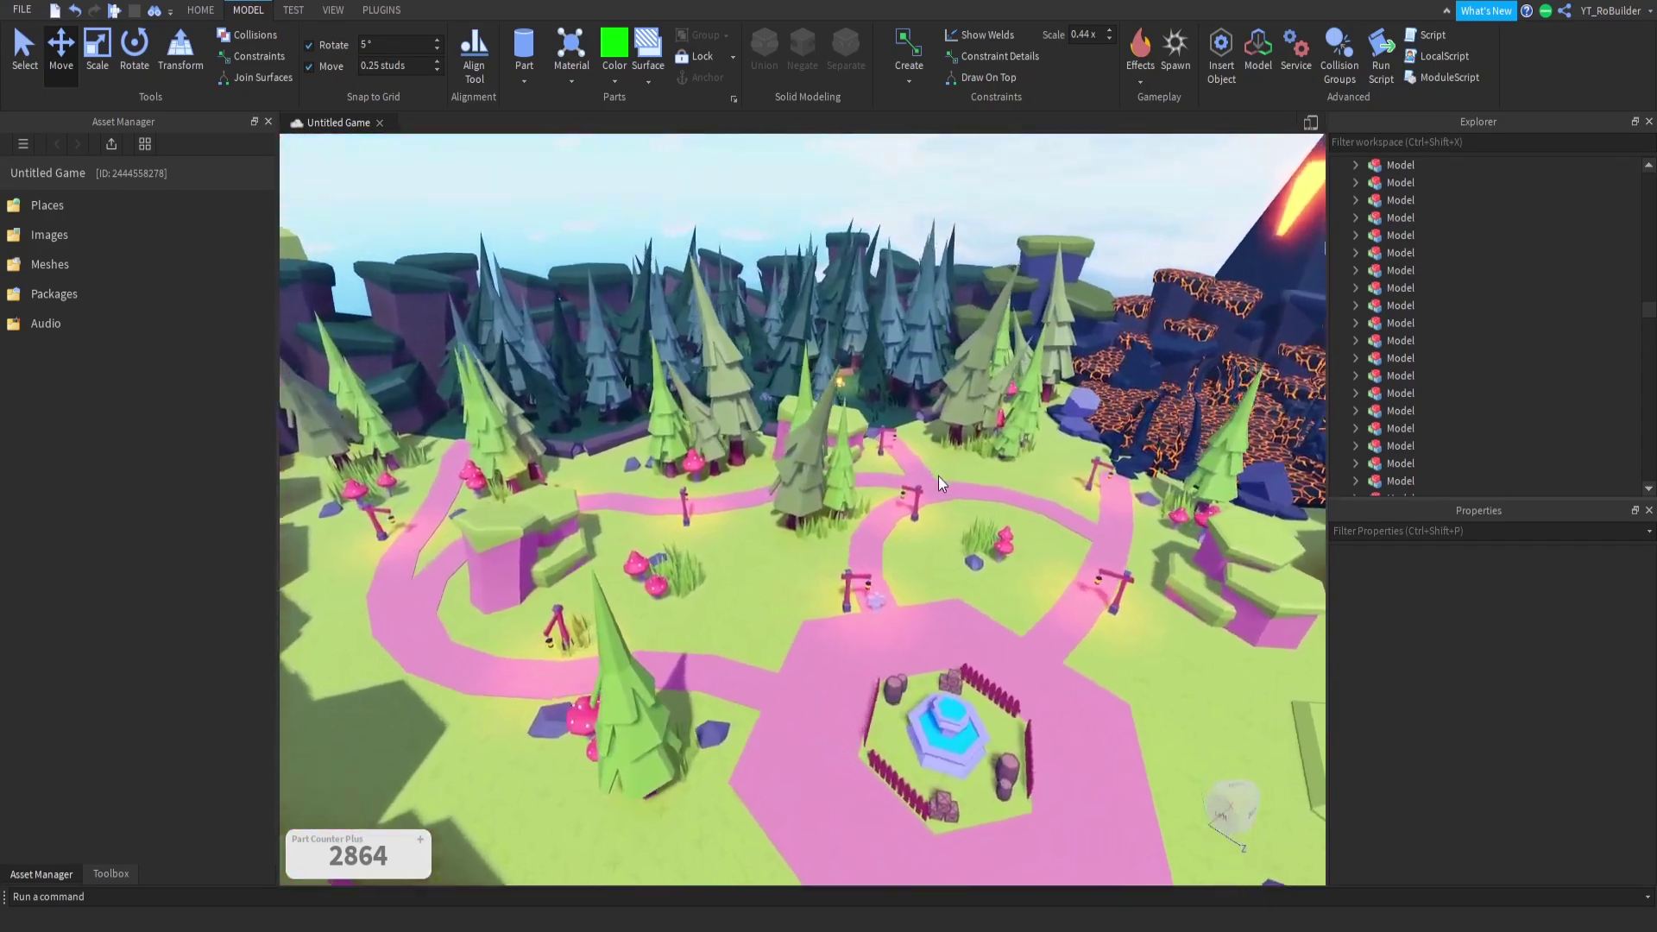
{"action": "right_click_drag", "start_coordinate": [939, 474], "coordinate": [943, 478]}
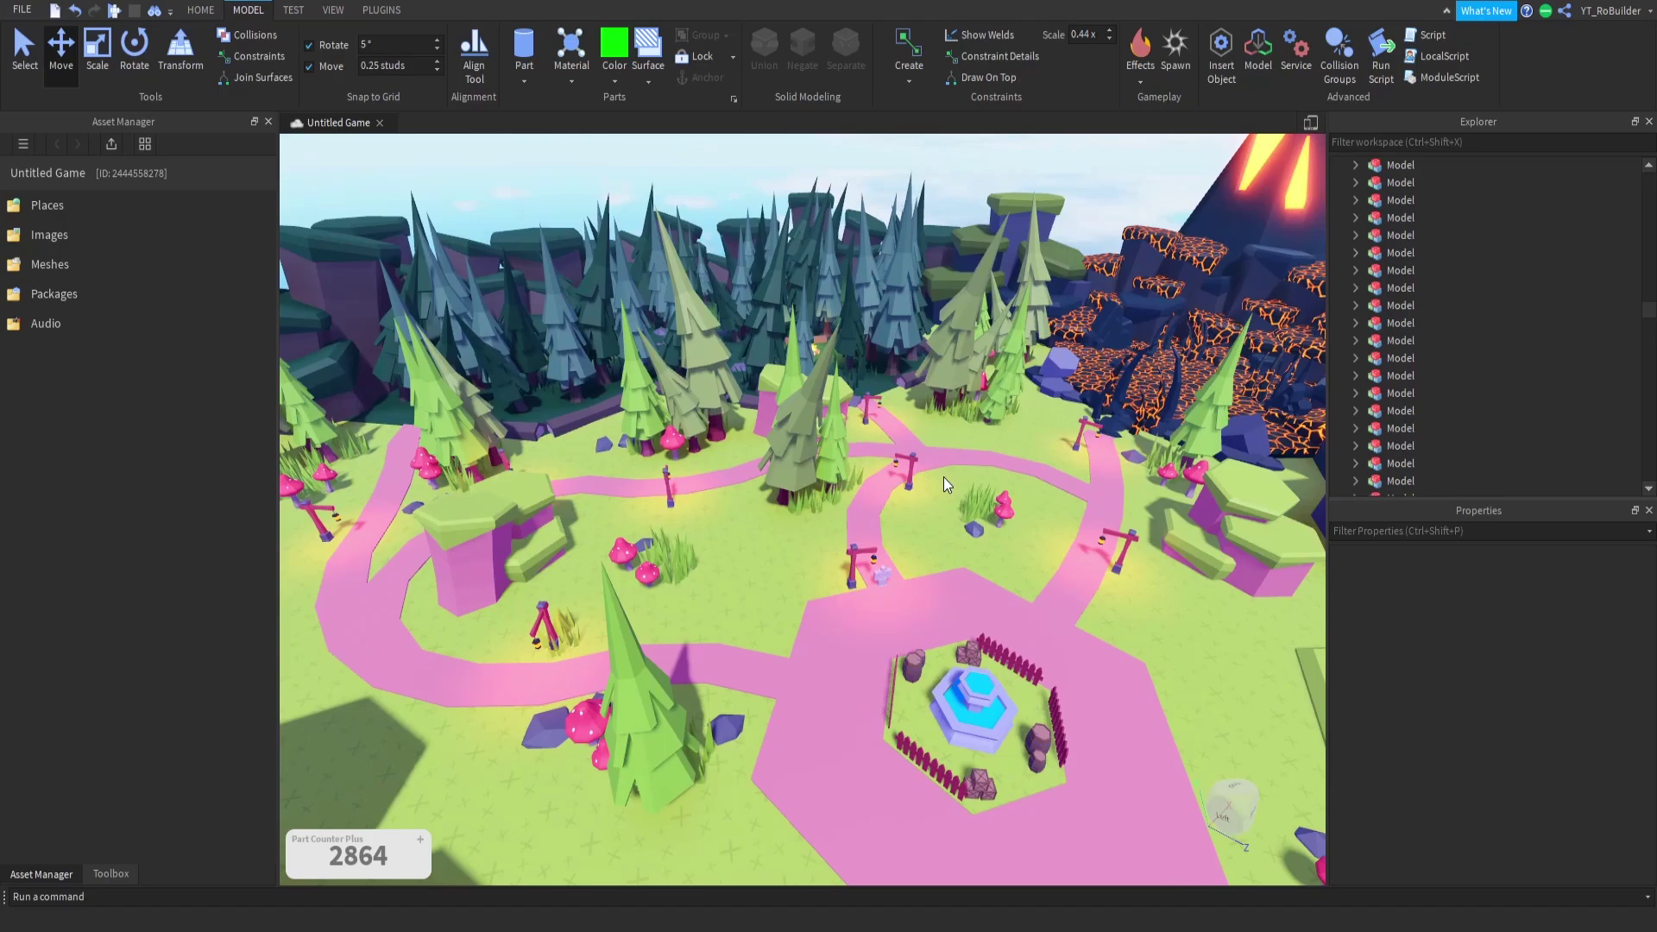